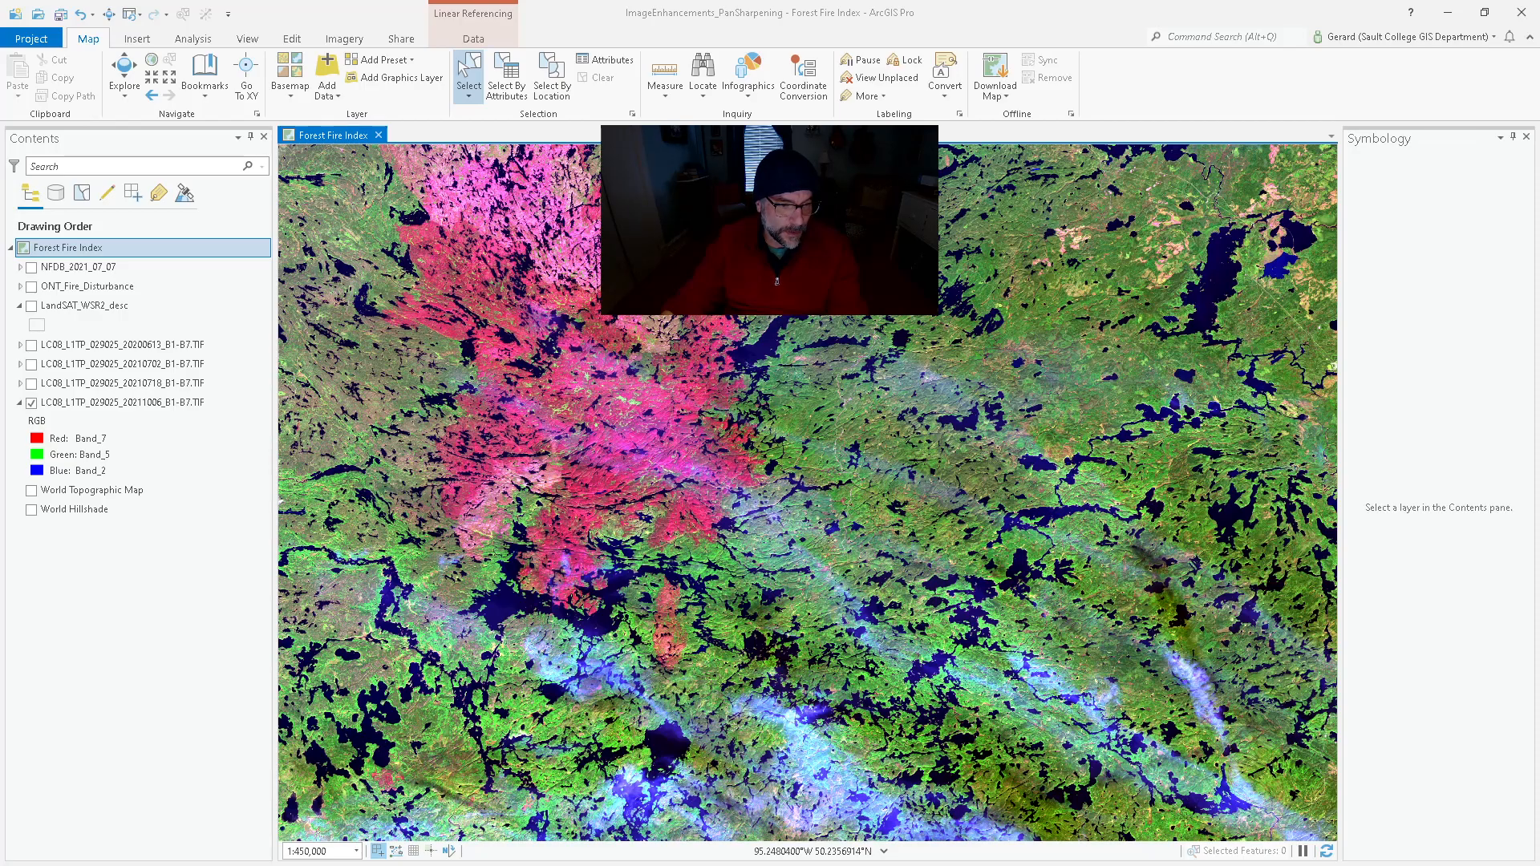
- Switch to the lab assignment draft in Word and highlight the Band 8 – Panchromatic row of the bands table in yellow
key("alt+Tab")
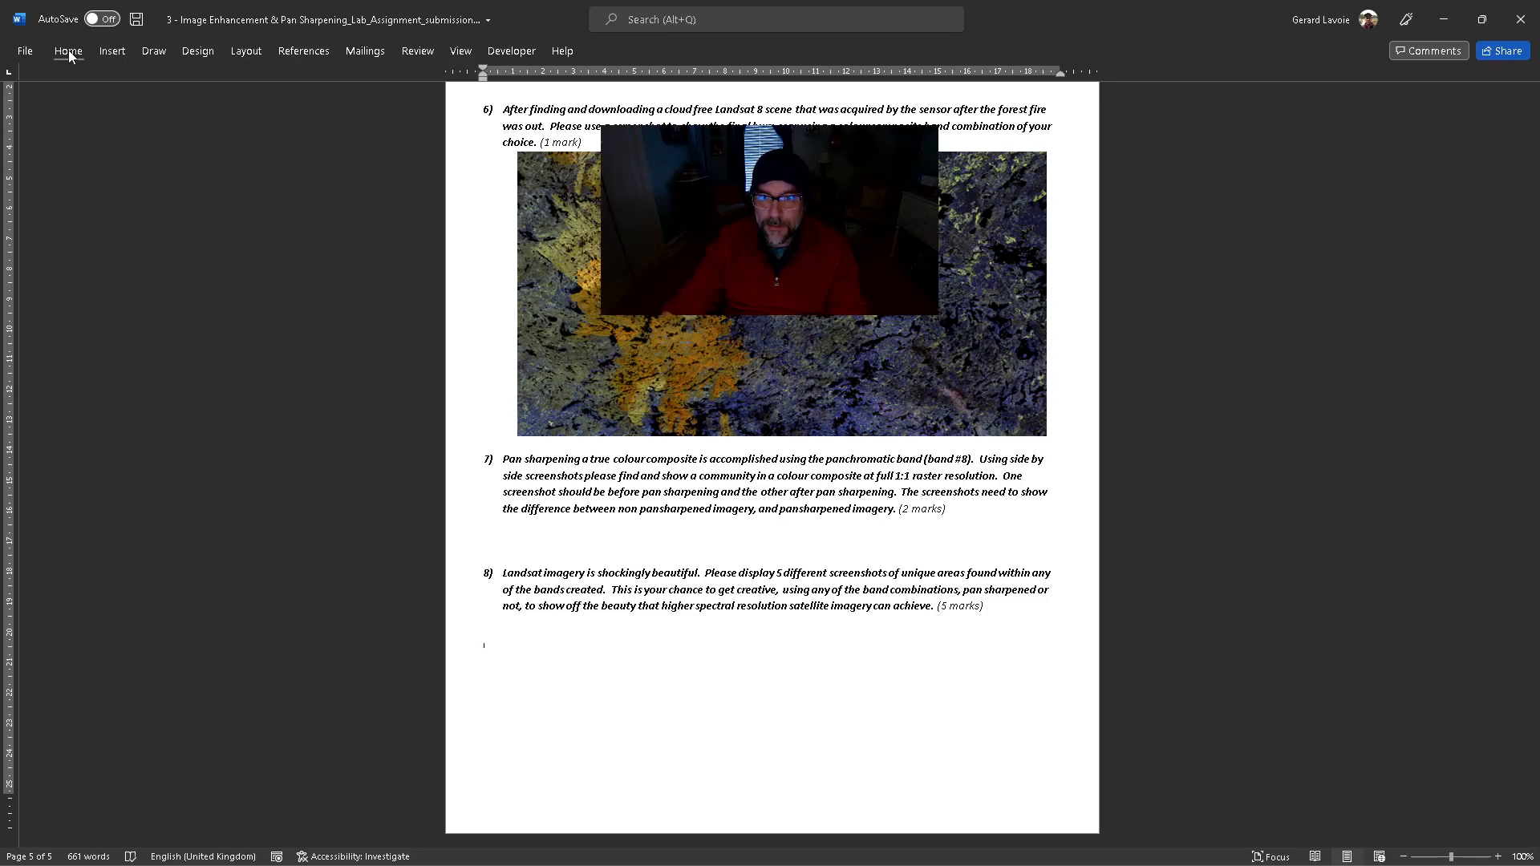
left_click(675, 639)
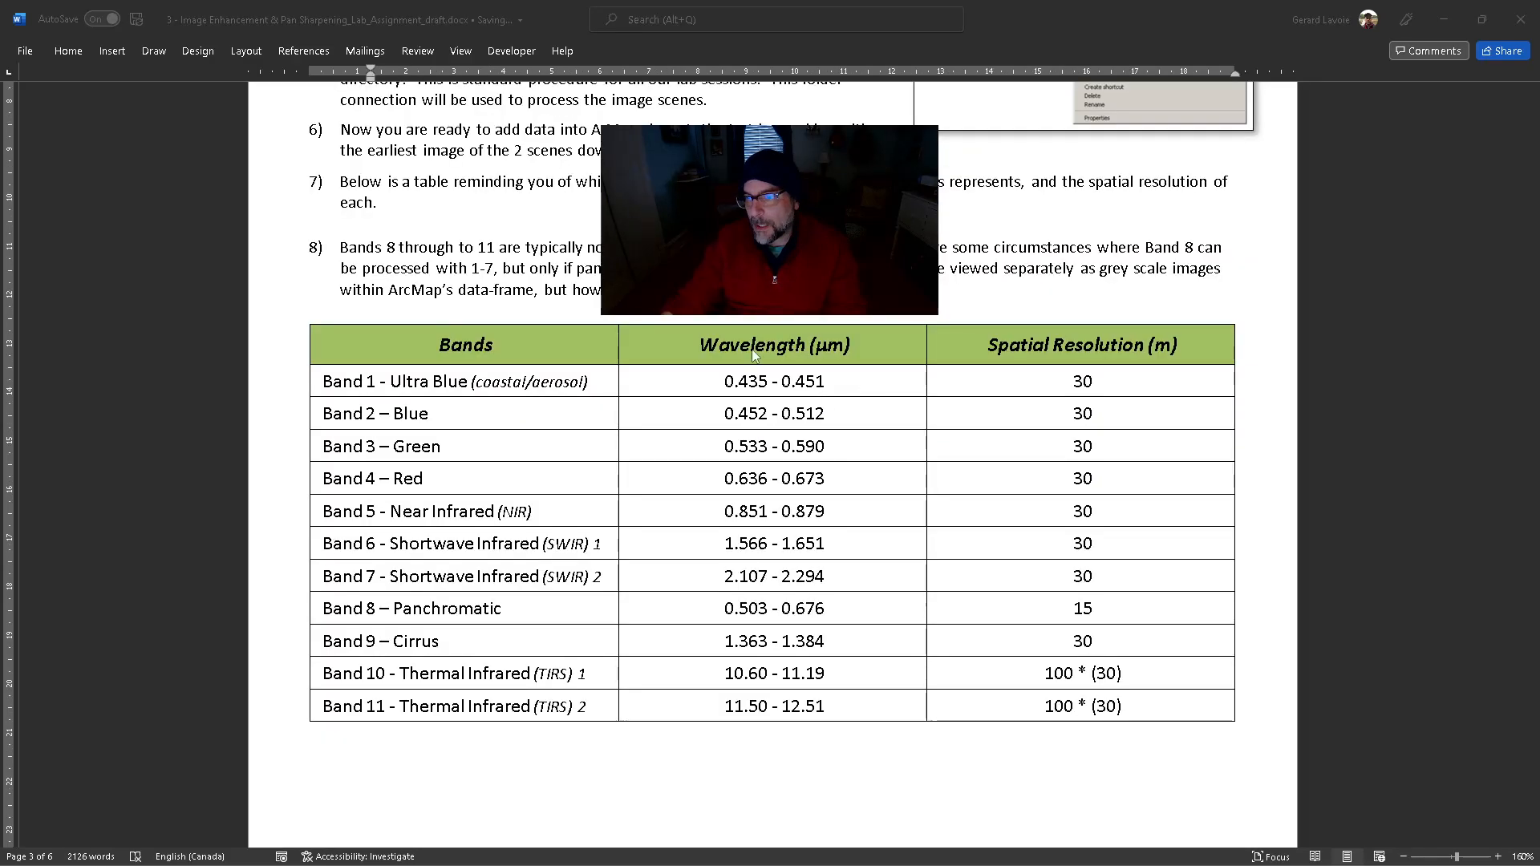
left_click(431, 614)
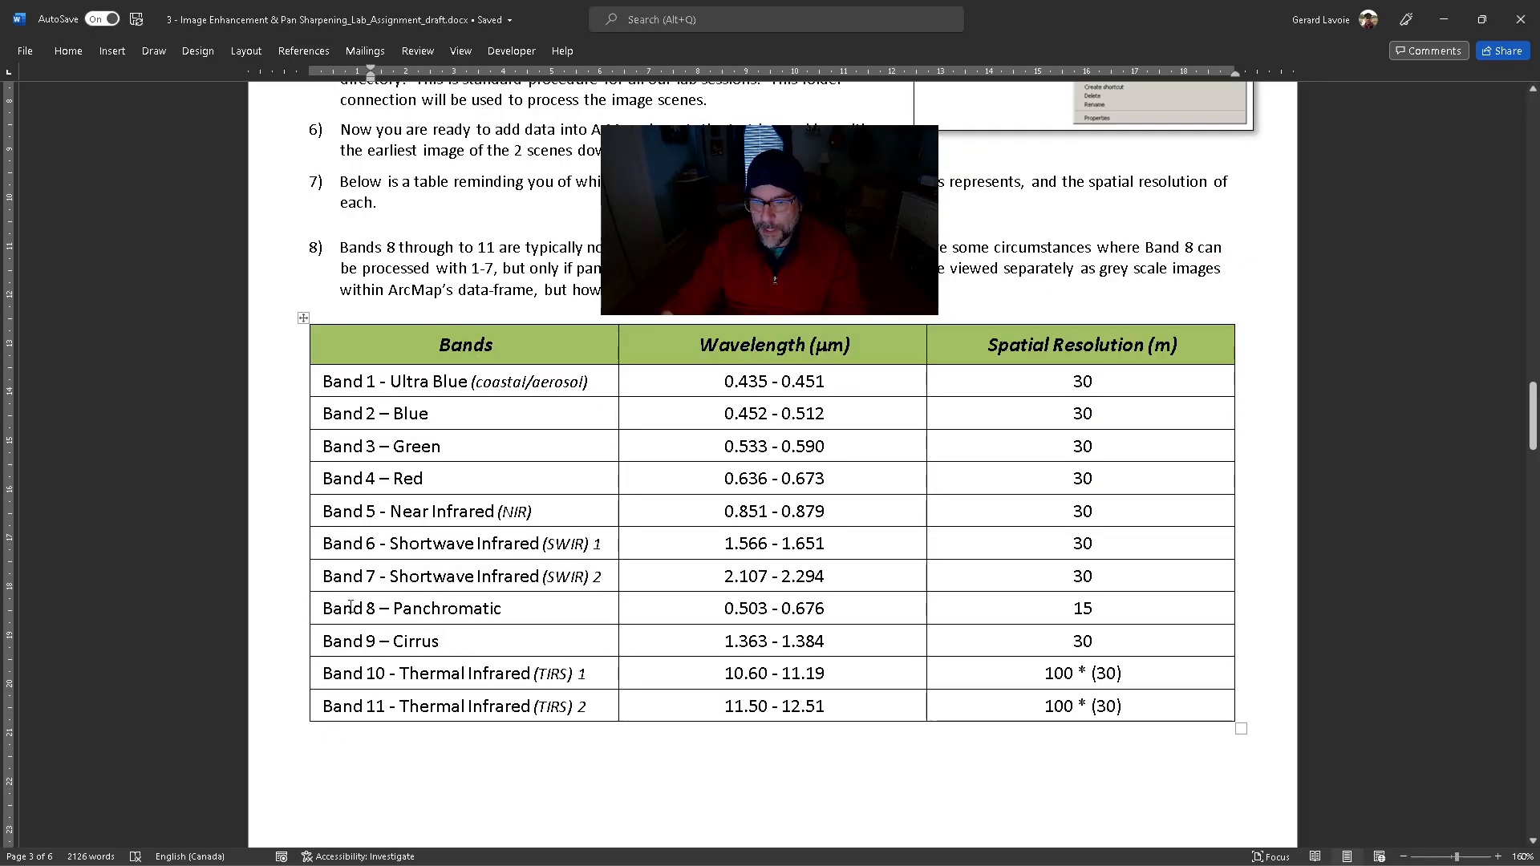
left_click_drag(335, 609, 1019, 613)
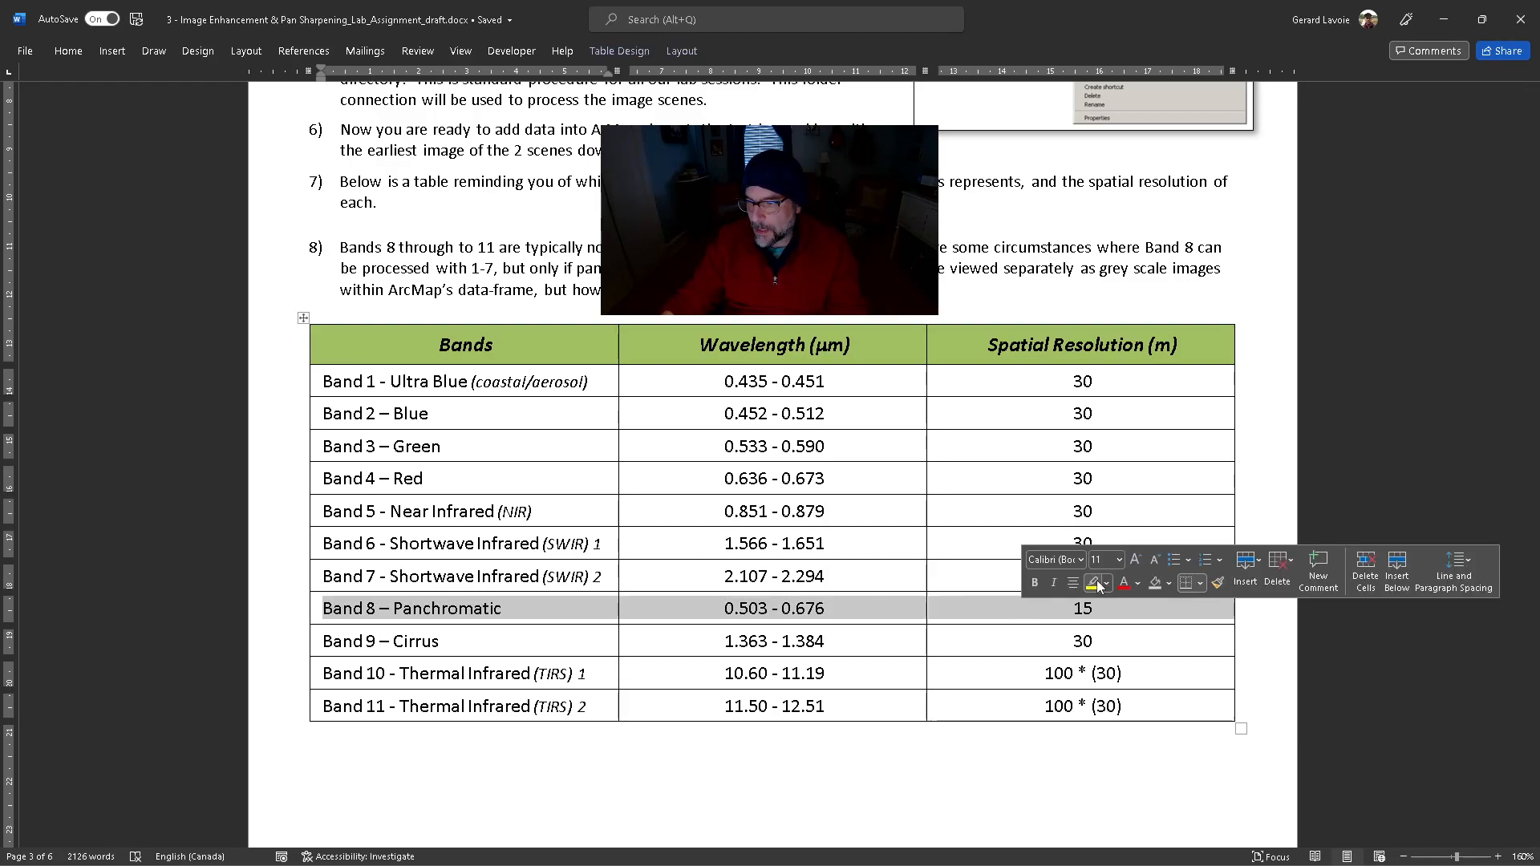
left_click(1095, 584)
left_click(896, 790)
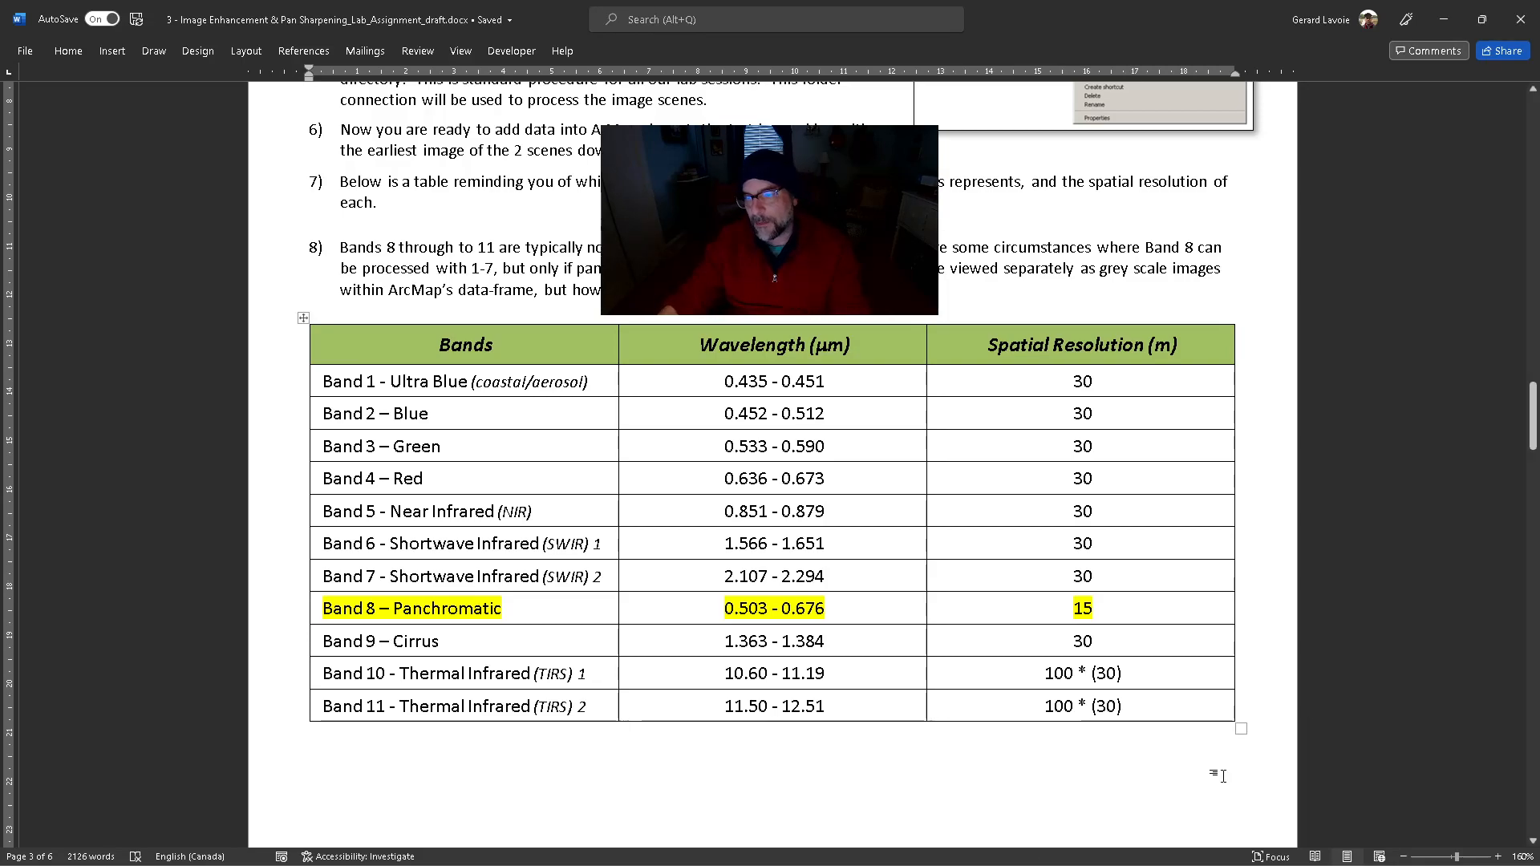
- Highlight the Band 2 – Blue wavelength range in turquoise and the Band 3 – Green wavelength range in bright green
left_click_drag(838, 421, 701, 421)
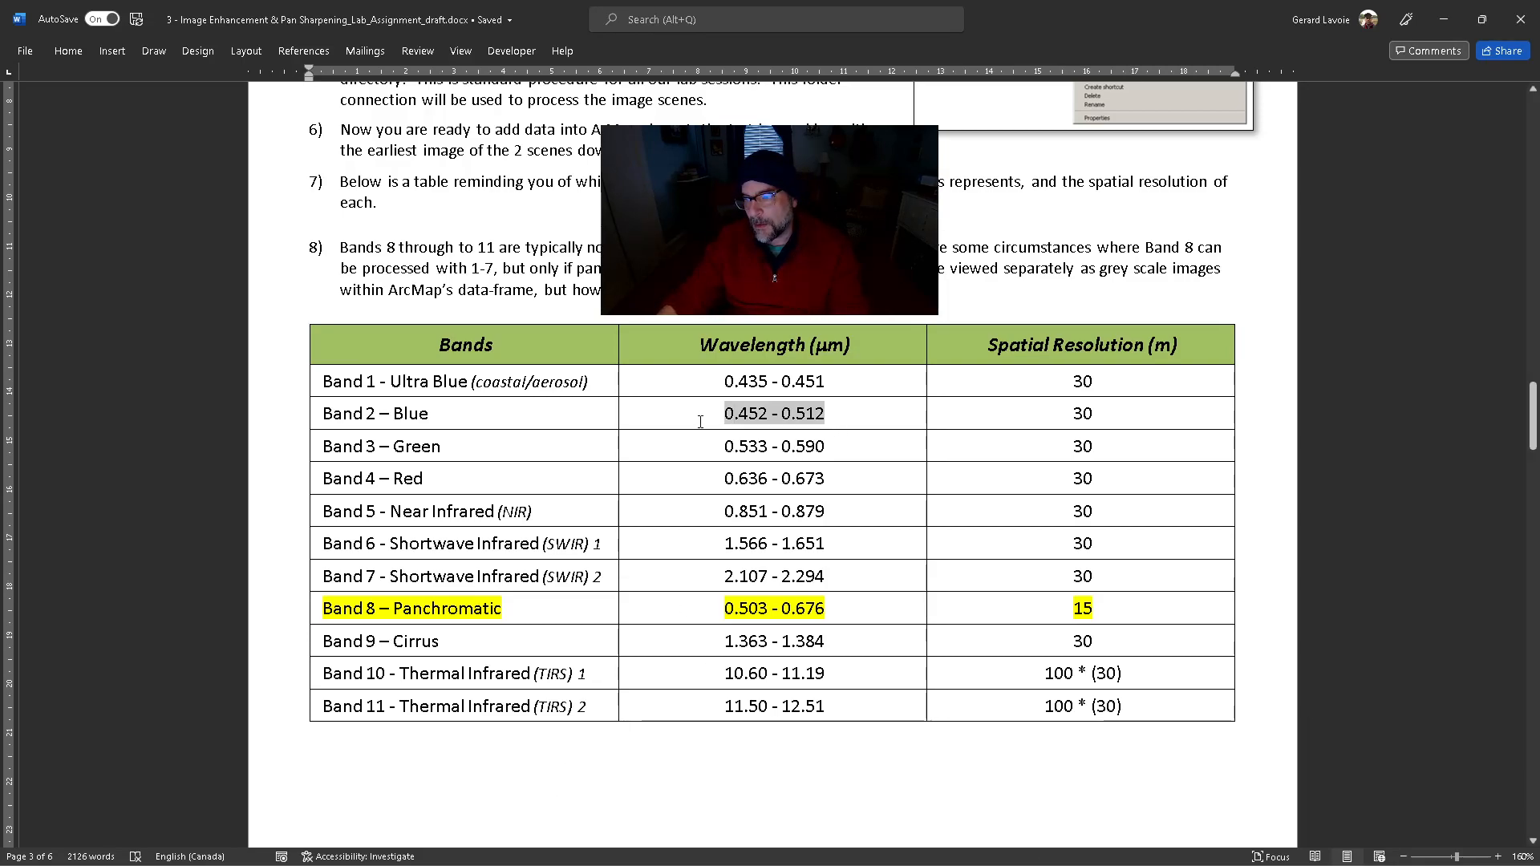
left_click(784, 395)
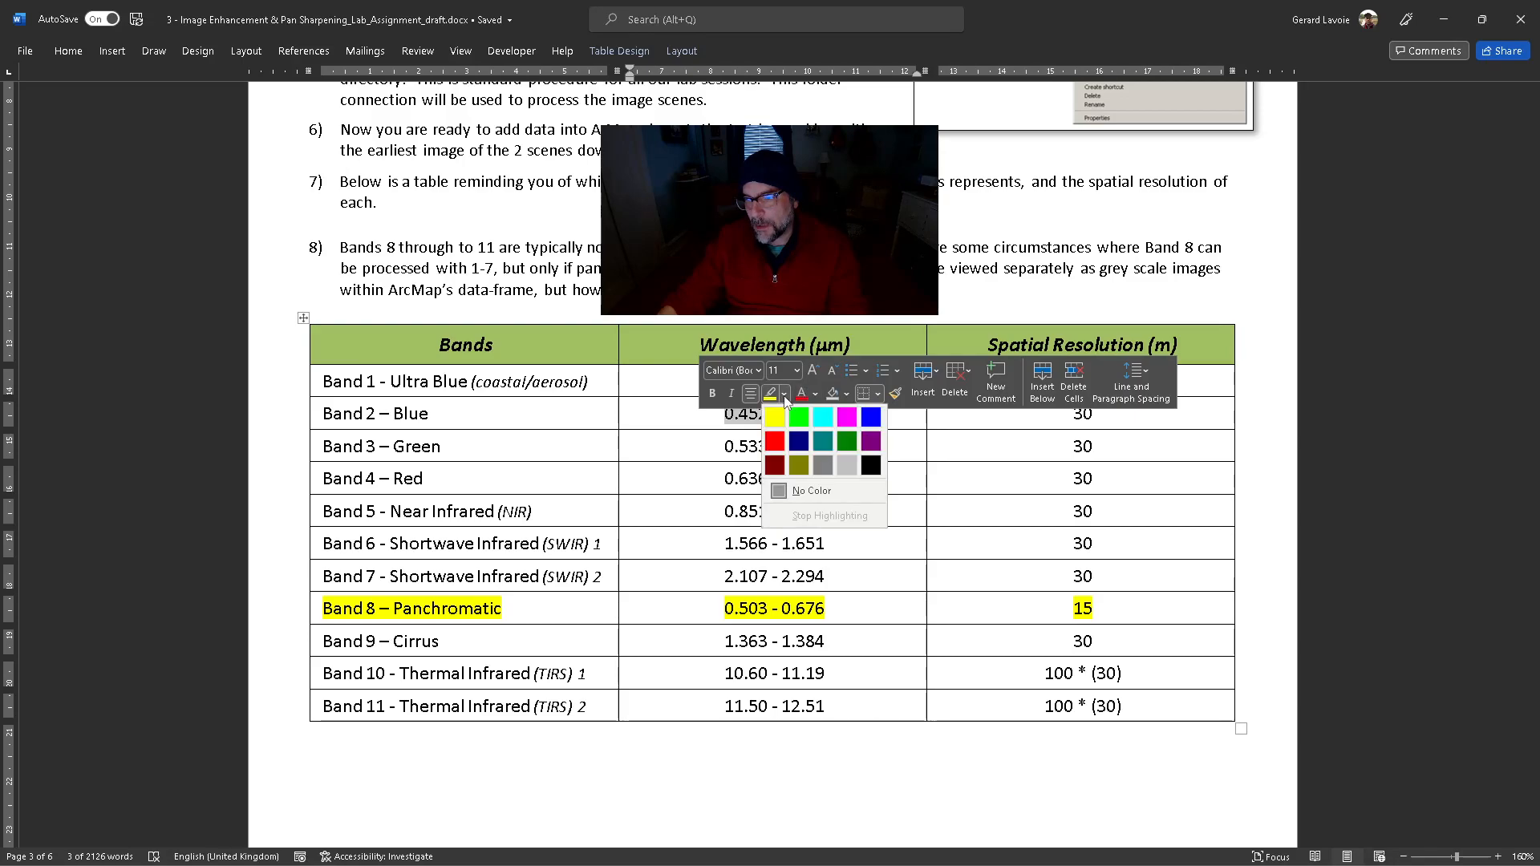
left_click(822, 417)
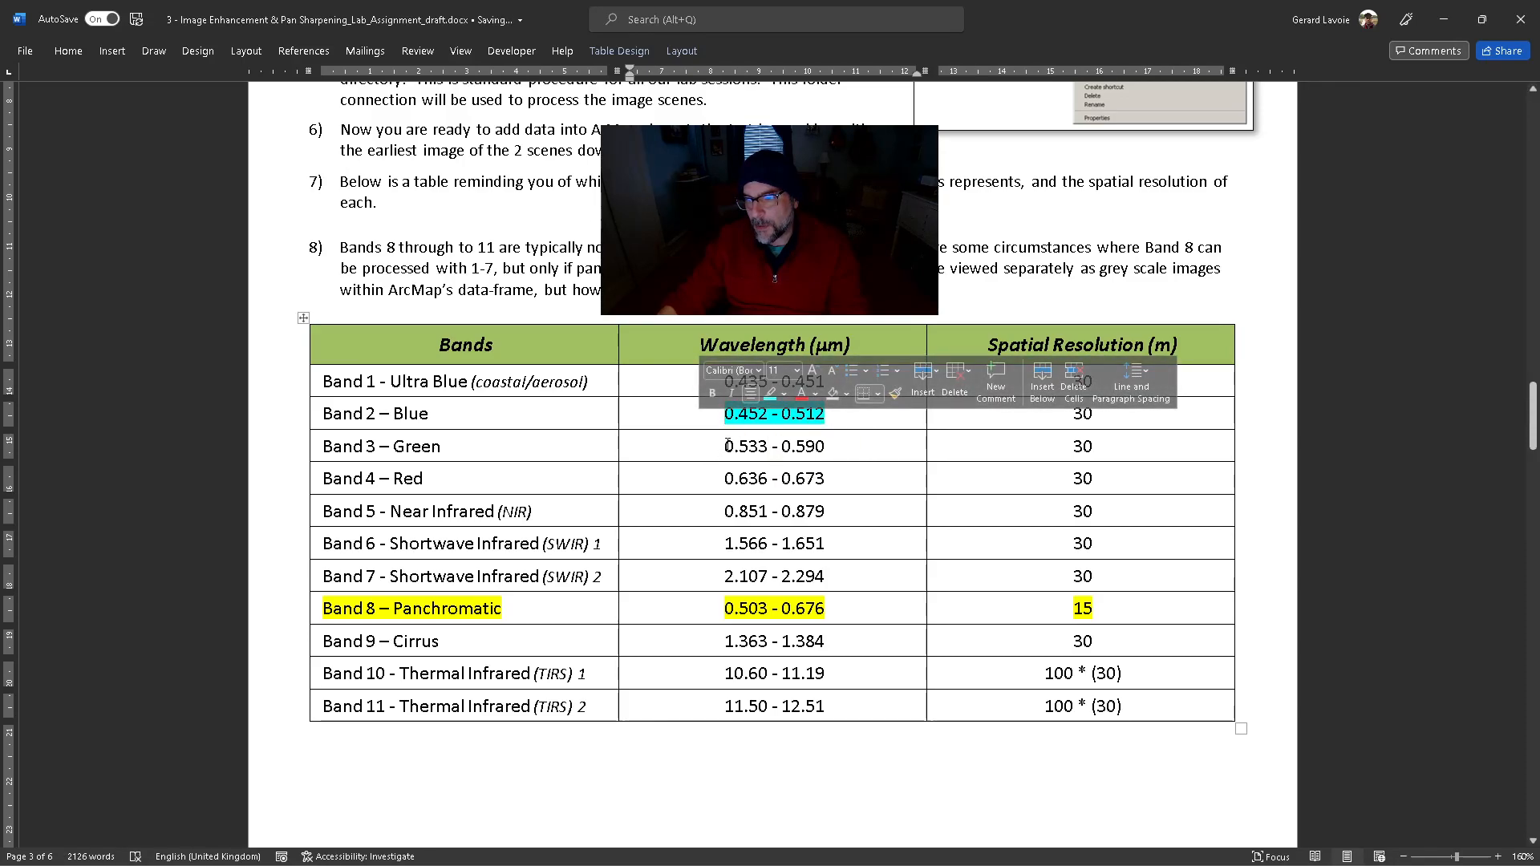
left_click_drag(724, 446, 825, 447)
left_click(917, 411)
left_click(929, 441)
- Highlight the wavelength range of Band 4 – Red in red
left_click(730, 485)
left_click_drag(726, 476, 826, 479)
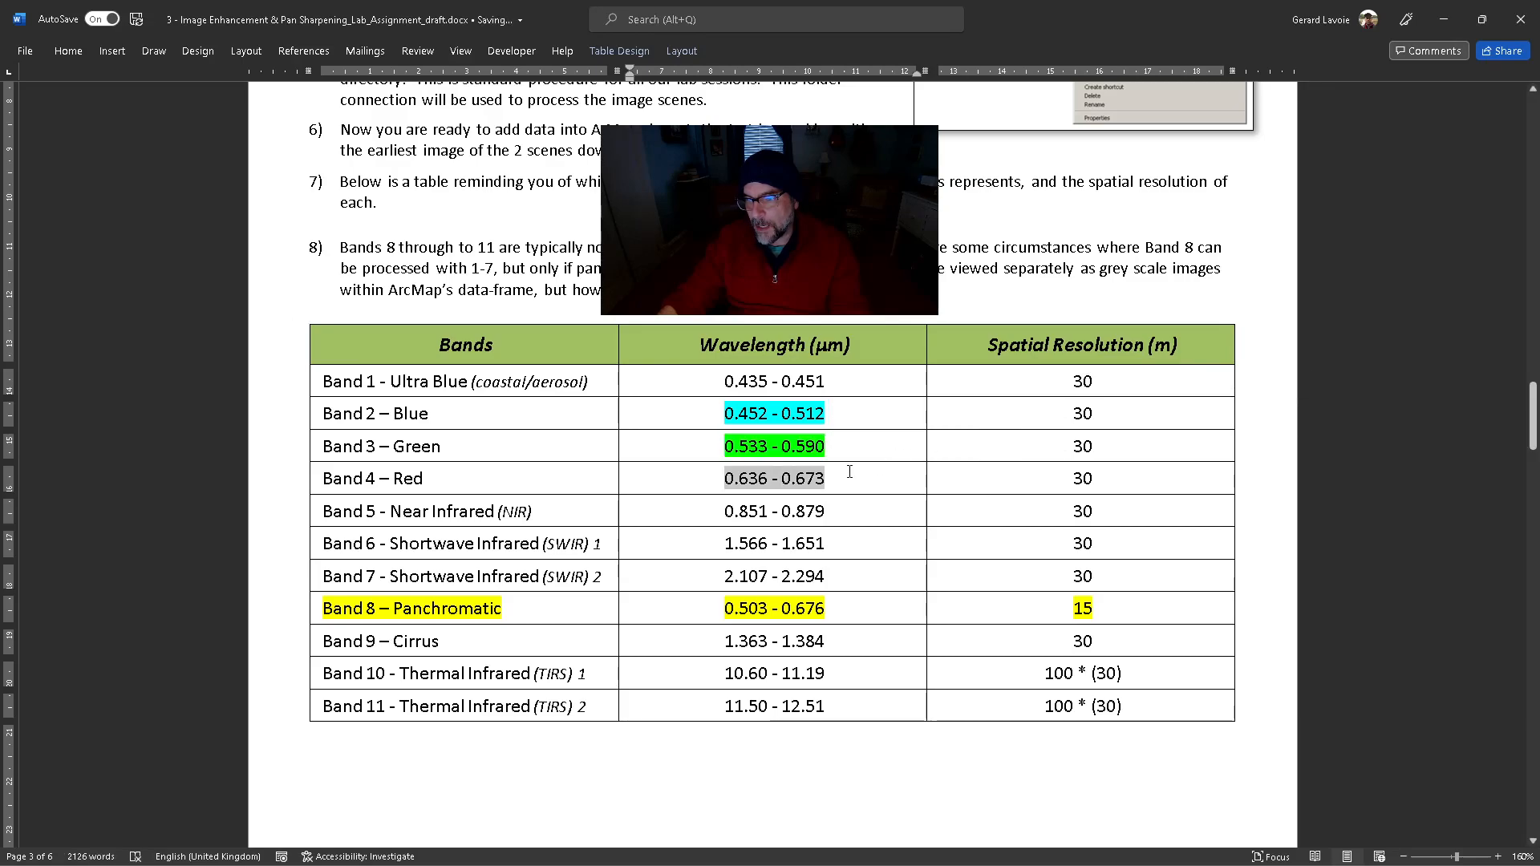
left_click(935, 447)
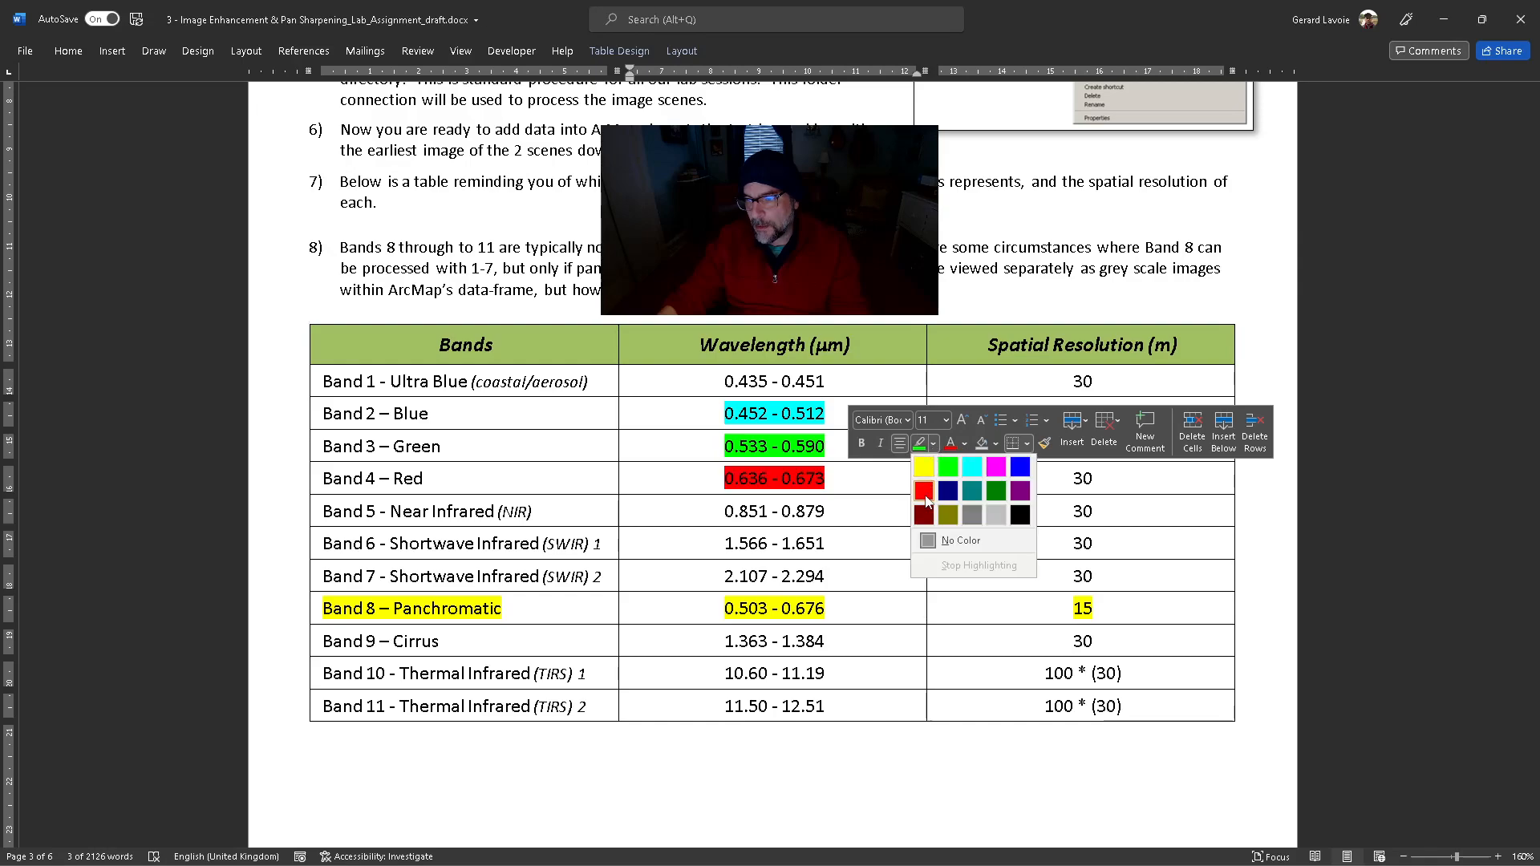
left_click(921, 481)
left_click(865, 487)
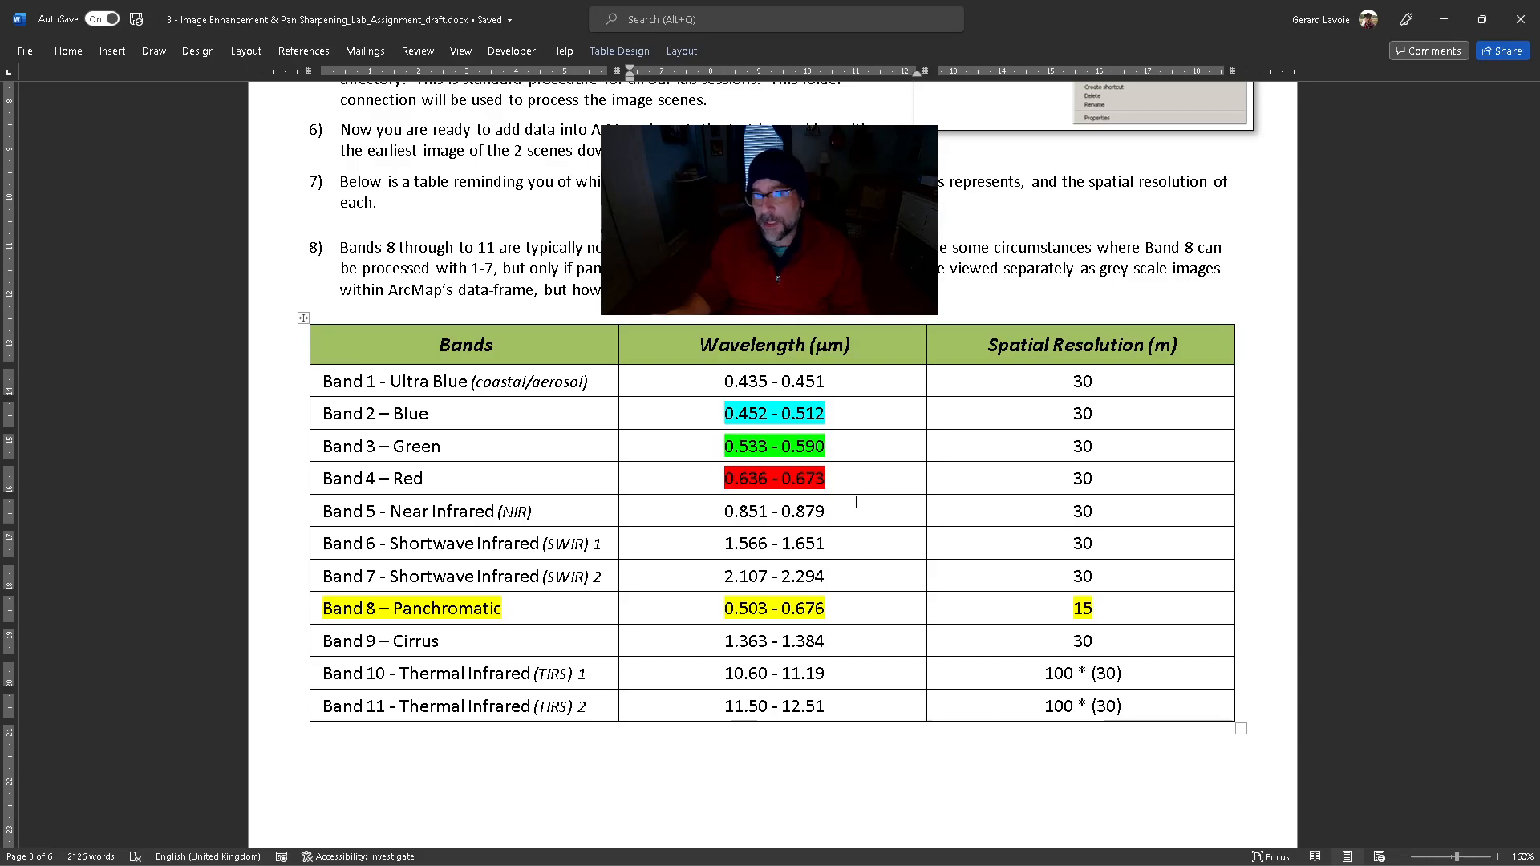
double_click(1098, 603)
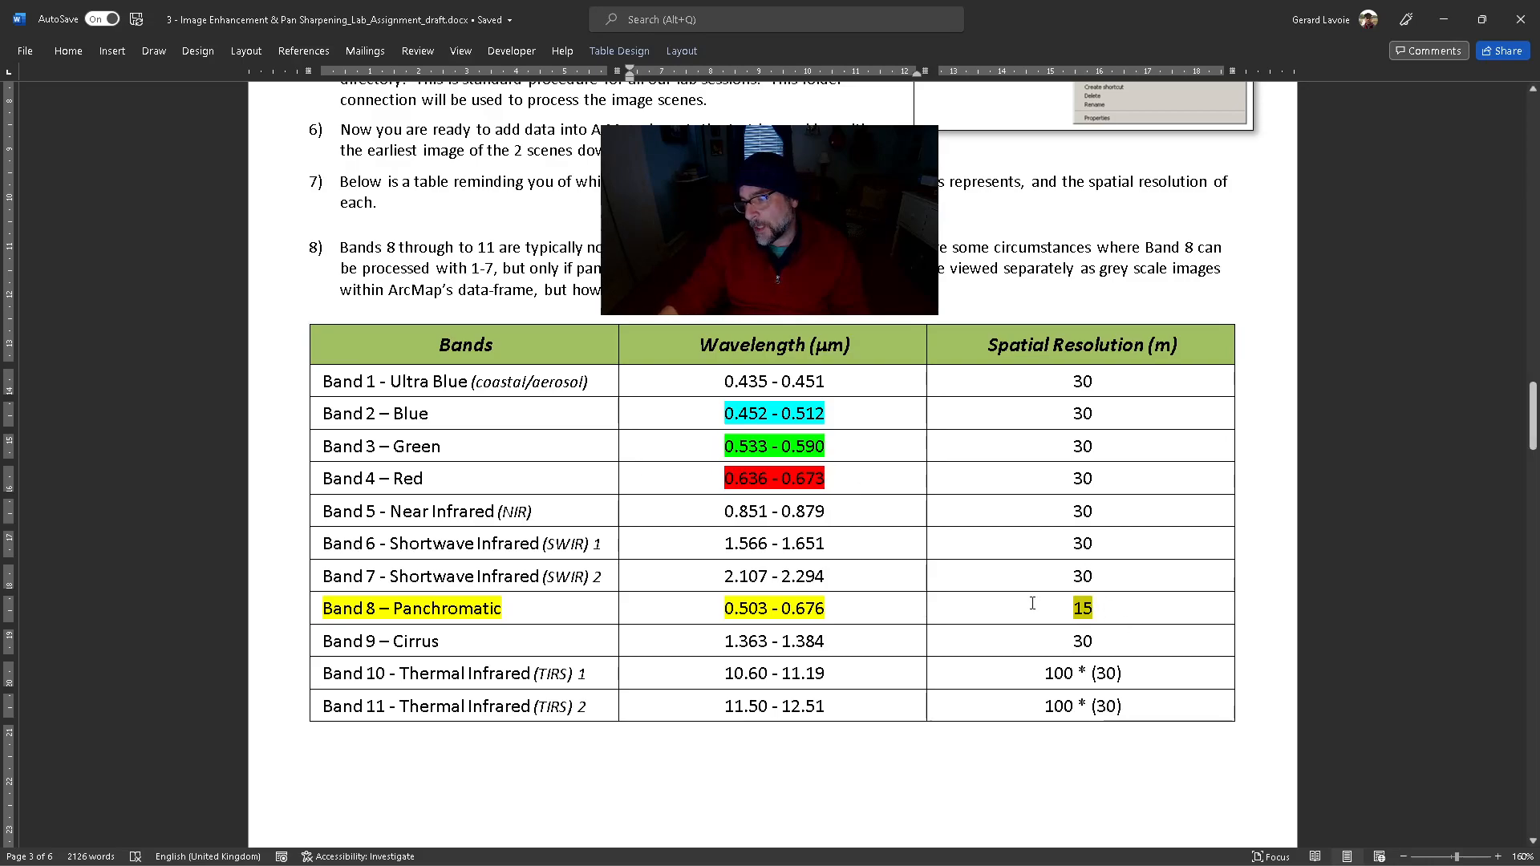
left_click(1031, 614)
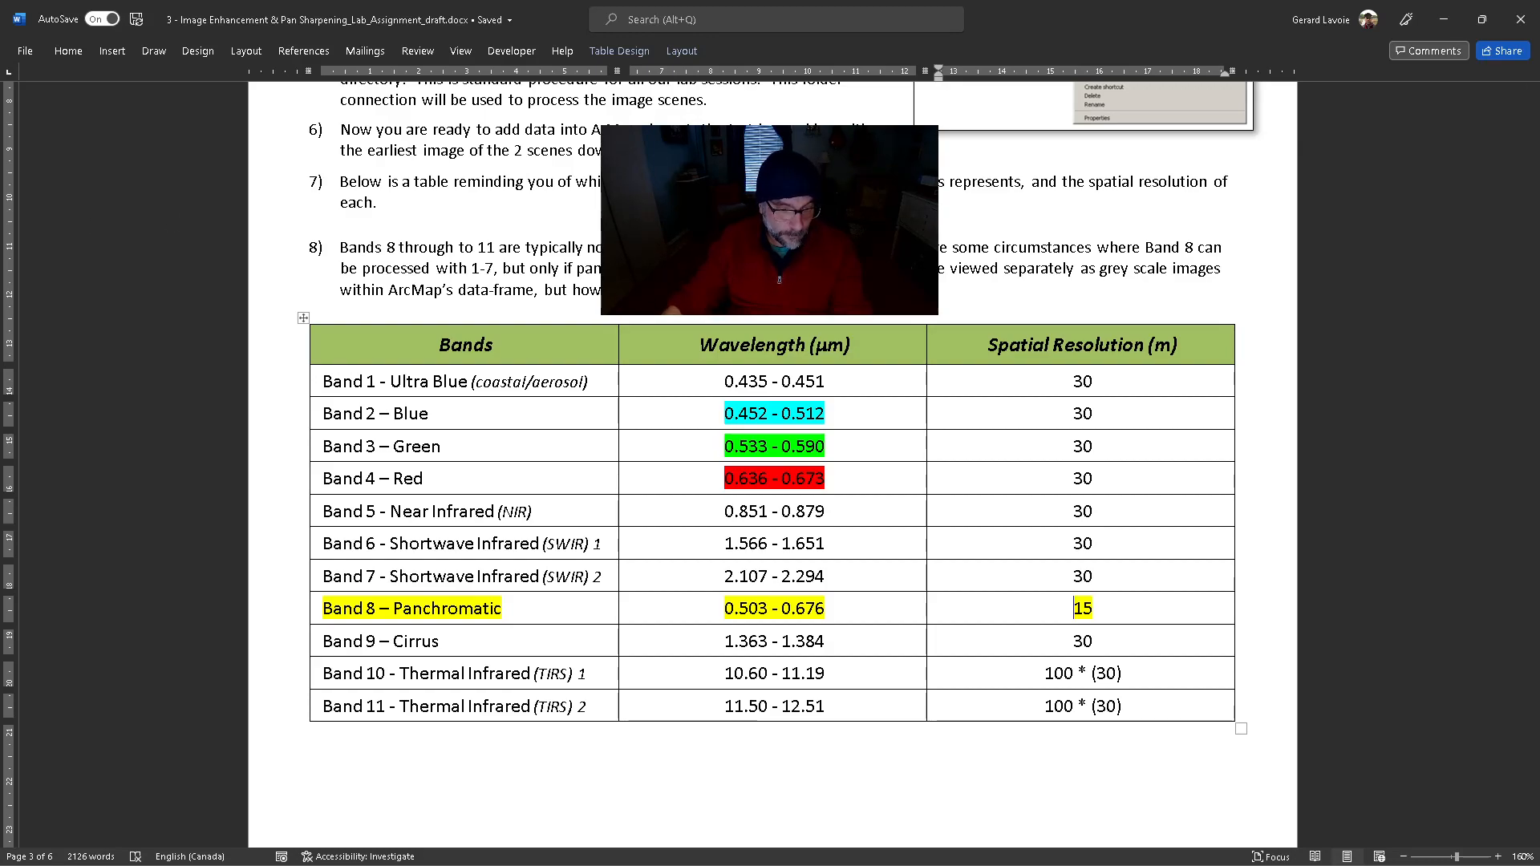
- Switch to ArcGIS Pro, then collapse and hide the LC08_L1TP_029025_20211006_B1-B7.TIF layer
key("alt+Tab")
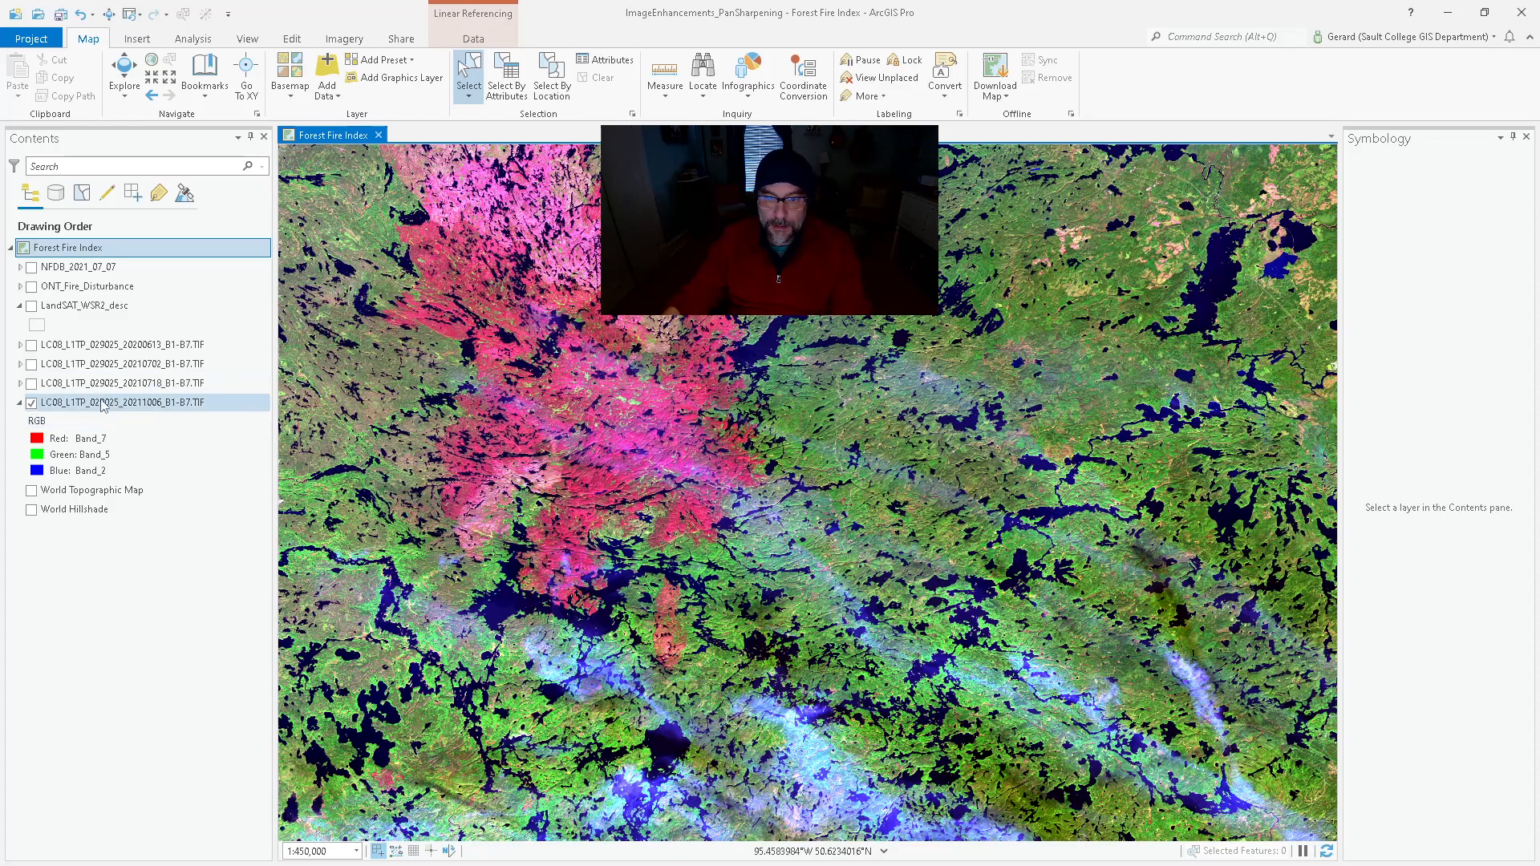
left_click(19, 404)
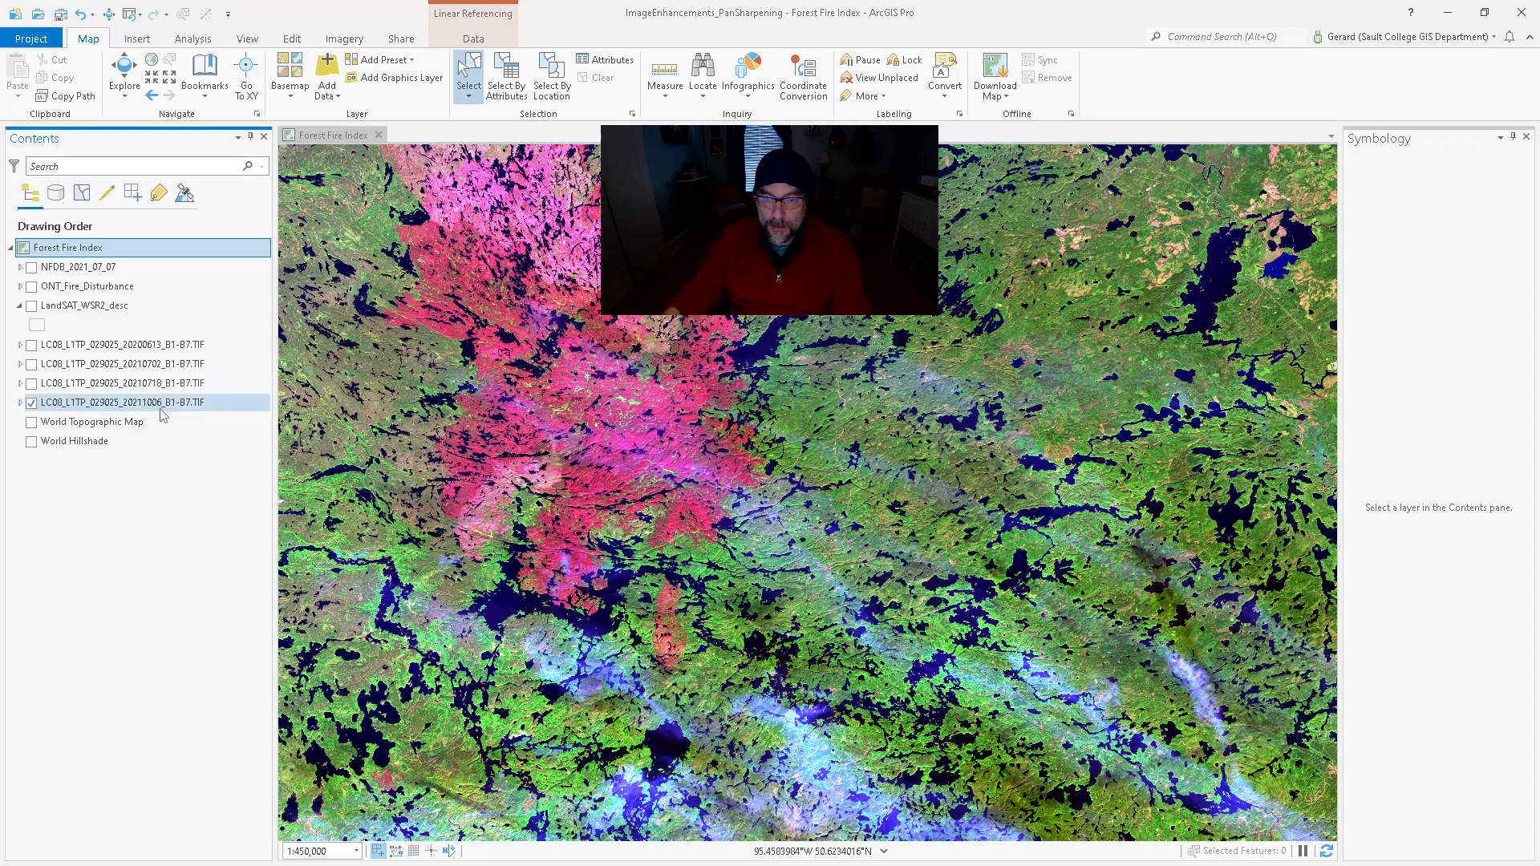
left_click(32, 403)
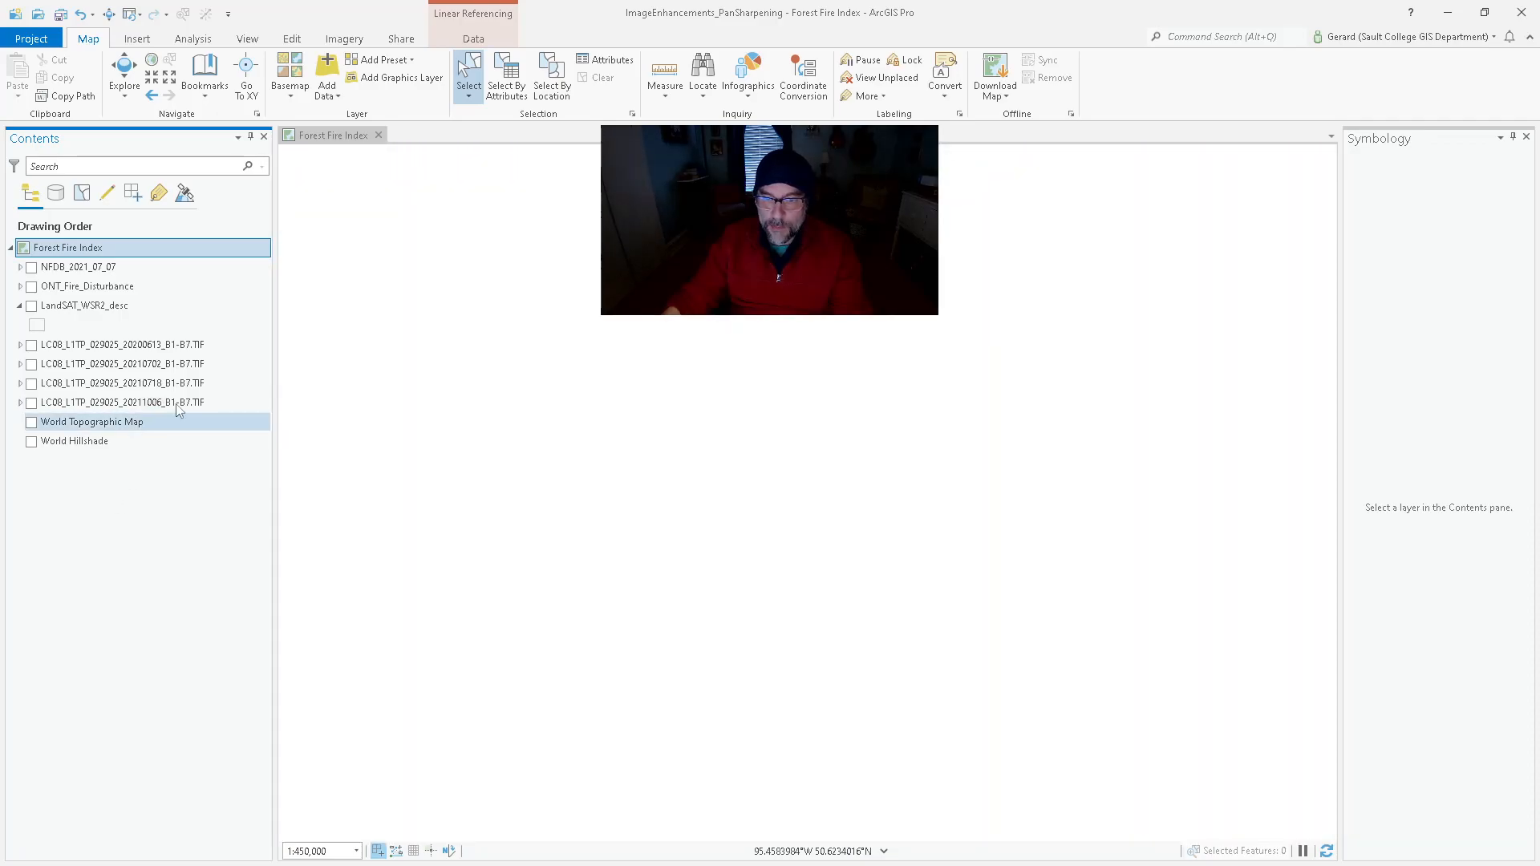
left_click(706, 357)
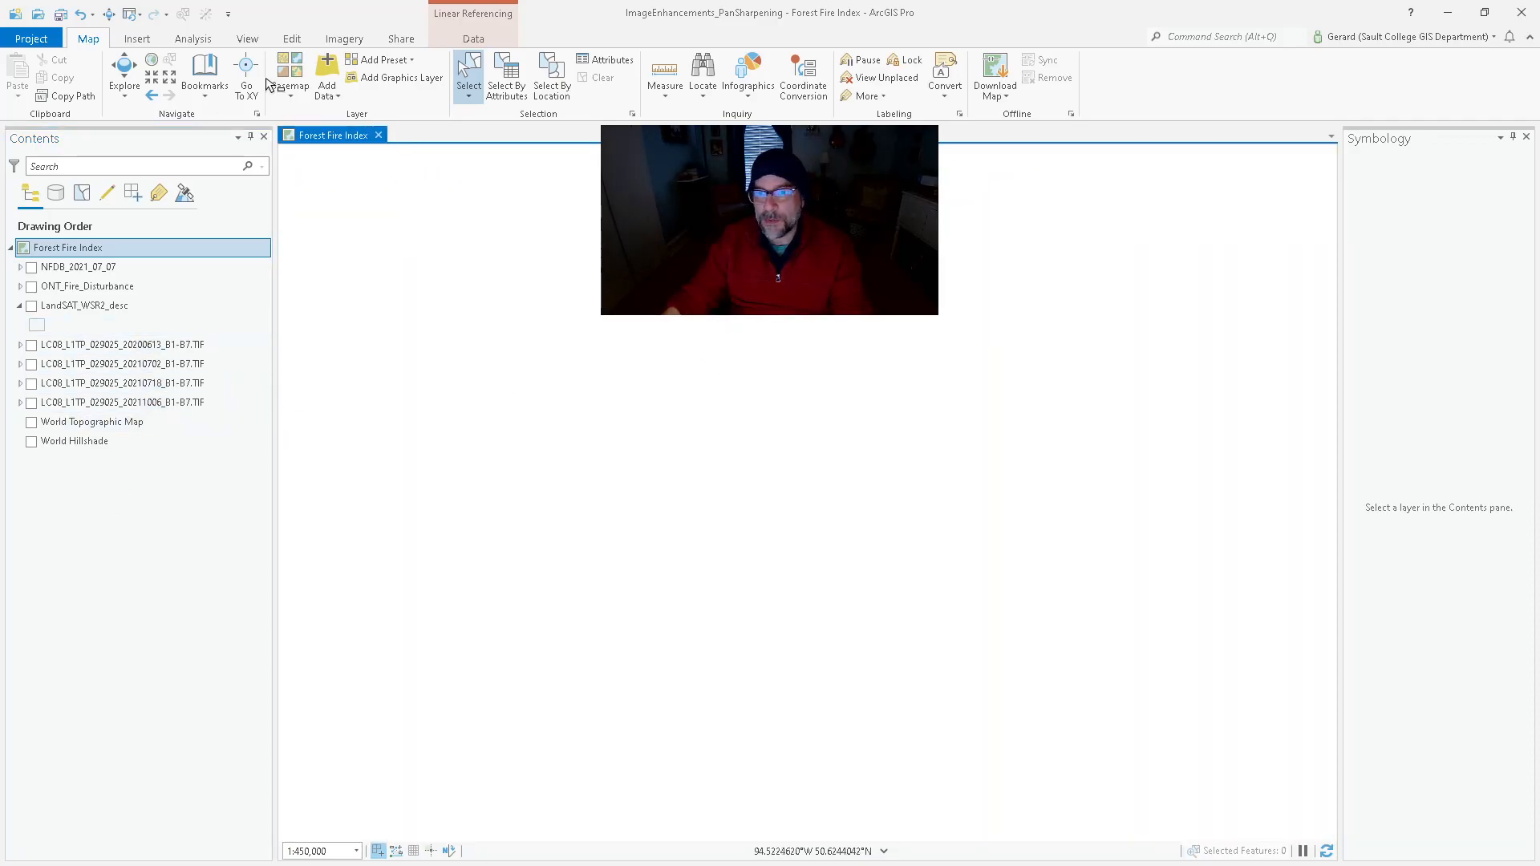
- Search the geoprocessing tools for "comp" and open the Composite Bands tool
left_click(187, 42)
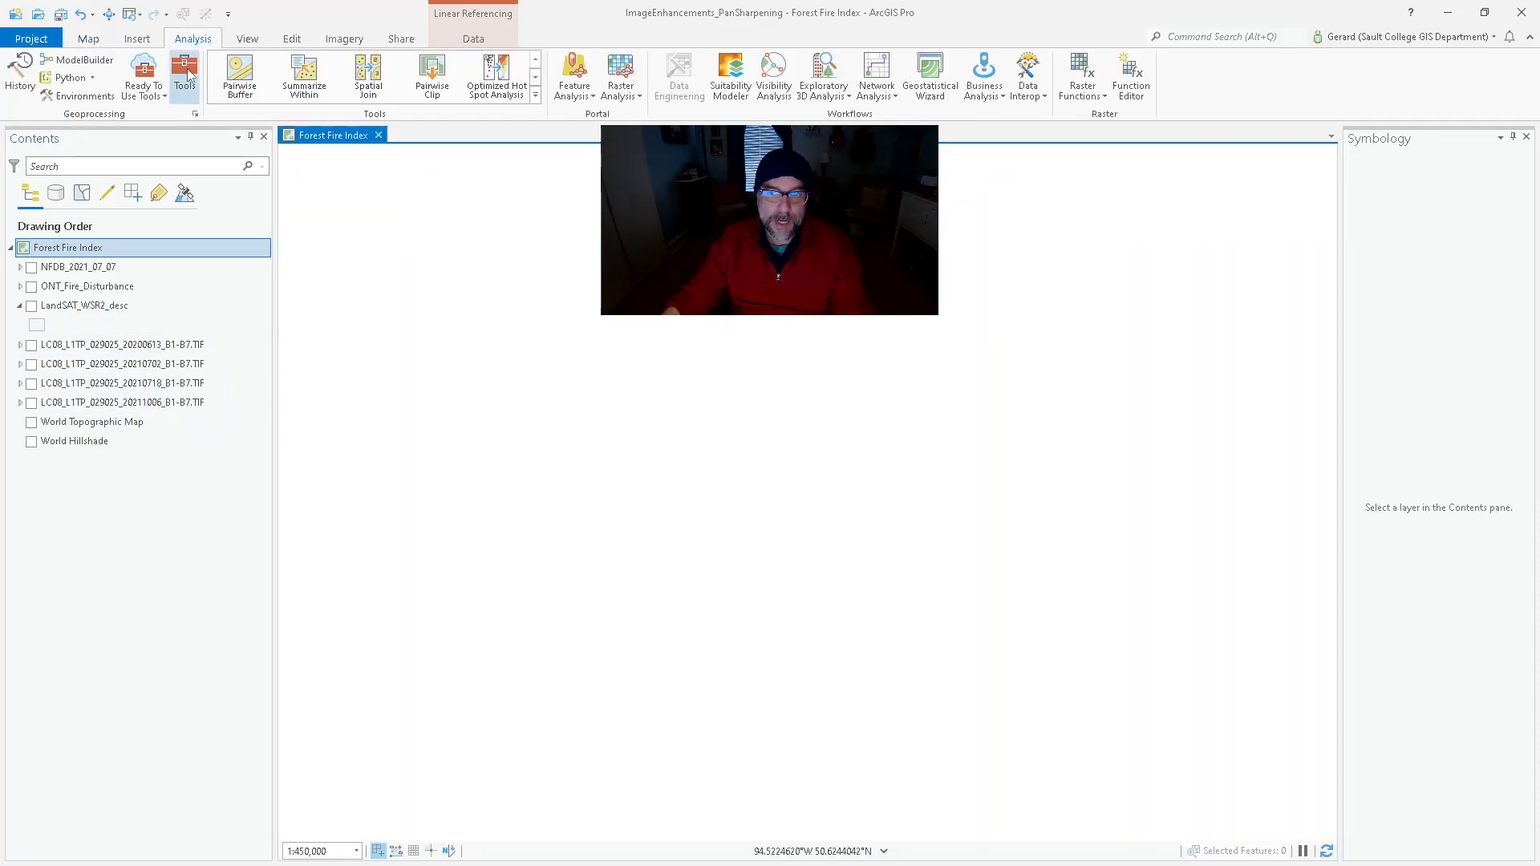
left_click(185, 77)
left_click(432, 168)
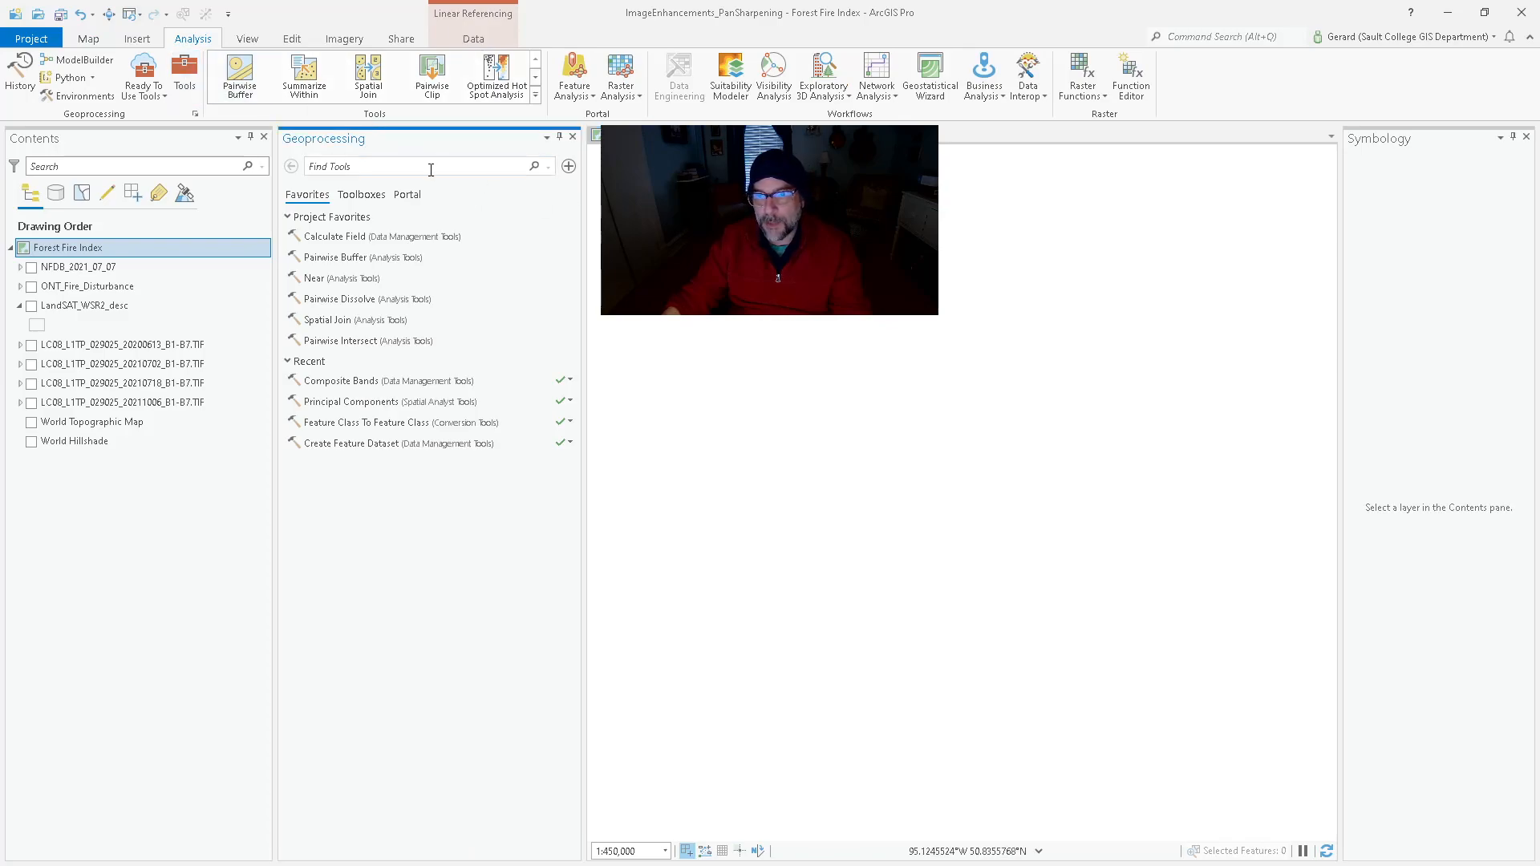
type("comp")
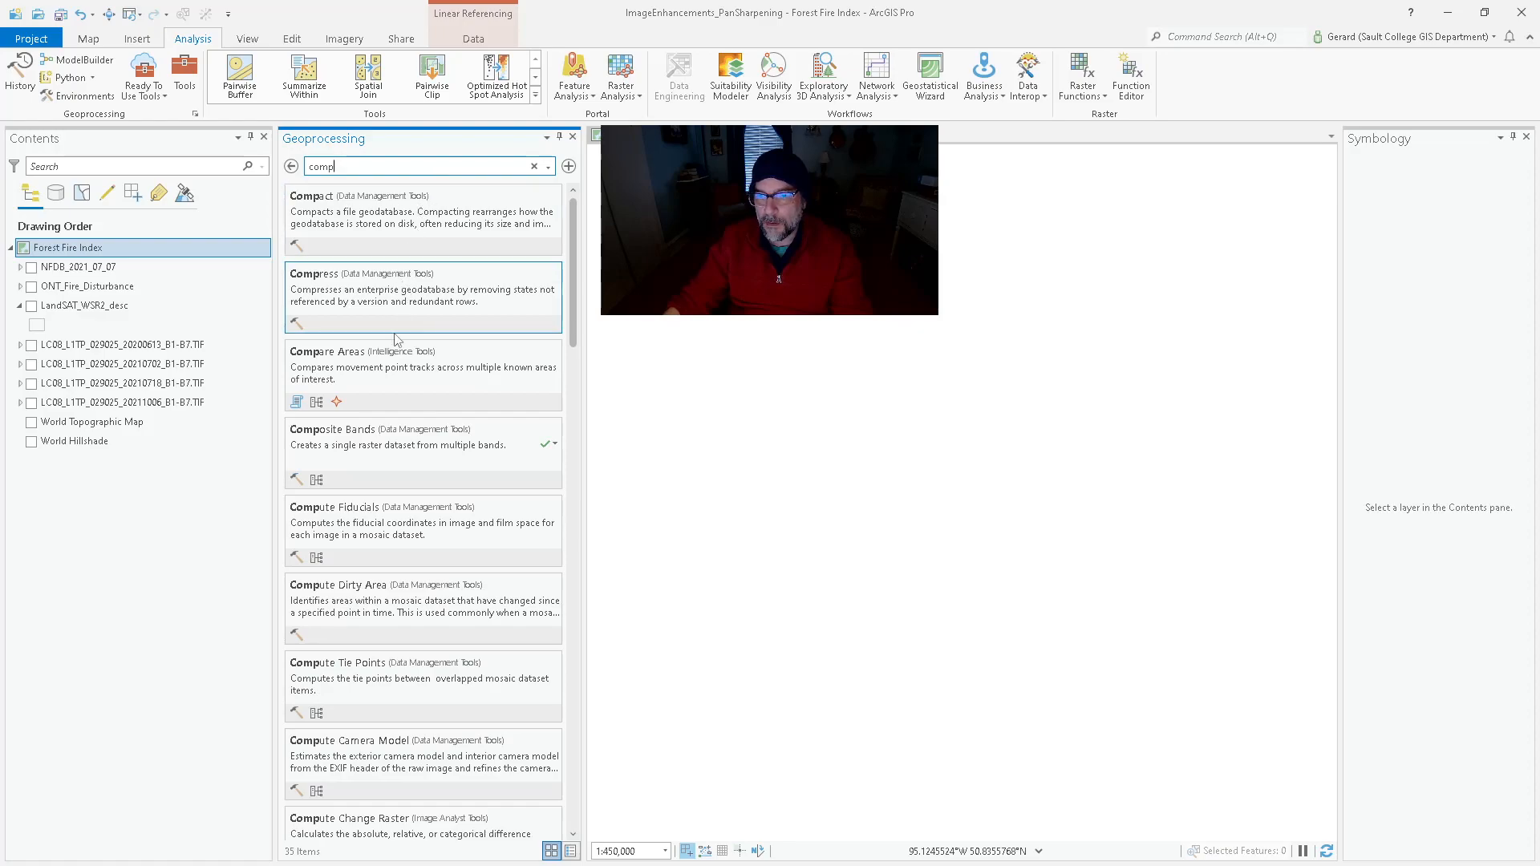
left_click(385, 438)
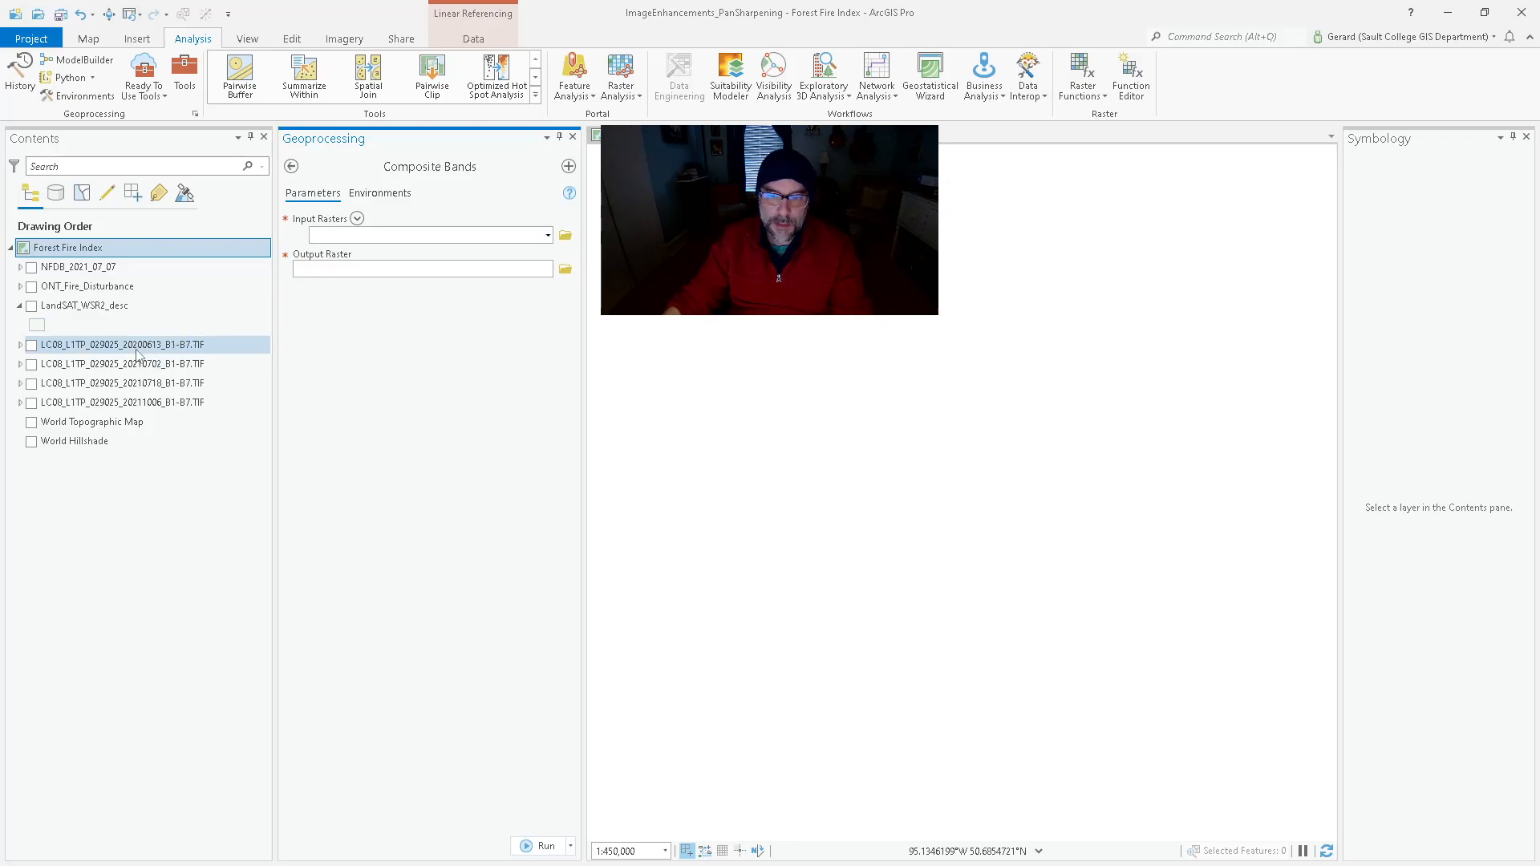
- Add the 20200613 scene's B4, B3 and B2 rasters from the KEN051_WoodlandCaribouPP_2021 folder as input rasters, in that order
left_click(566, 235)
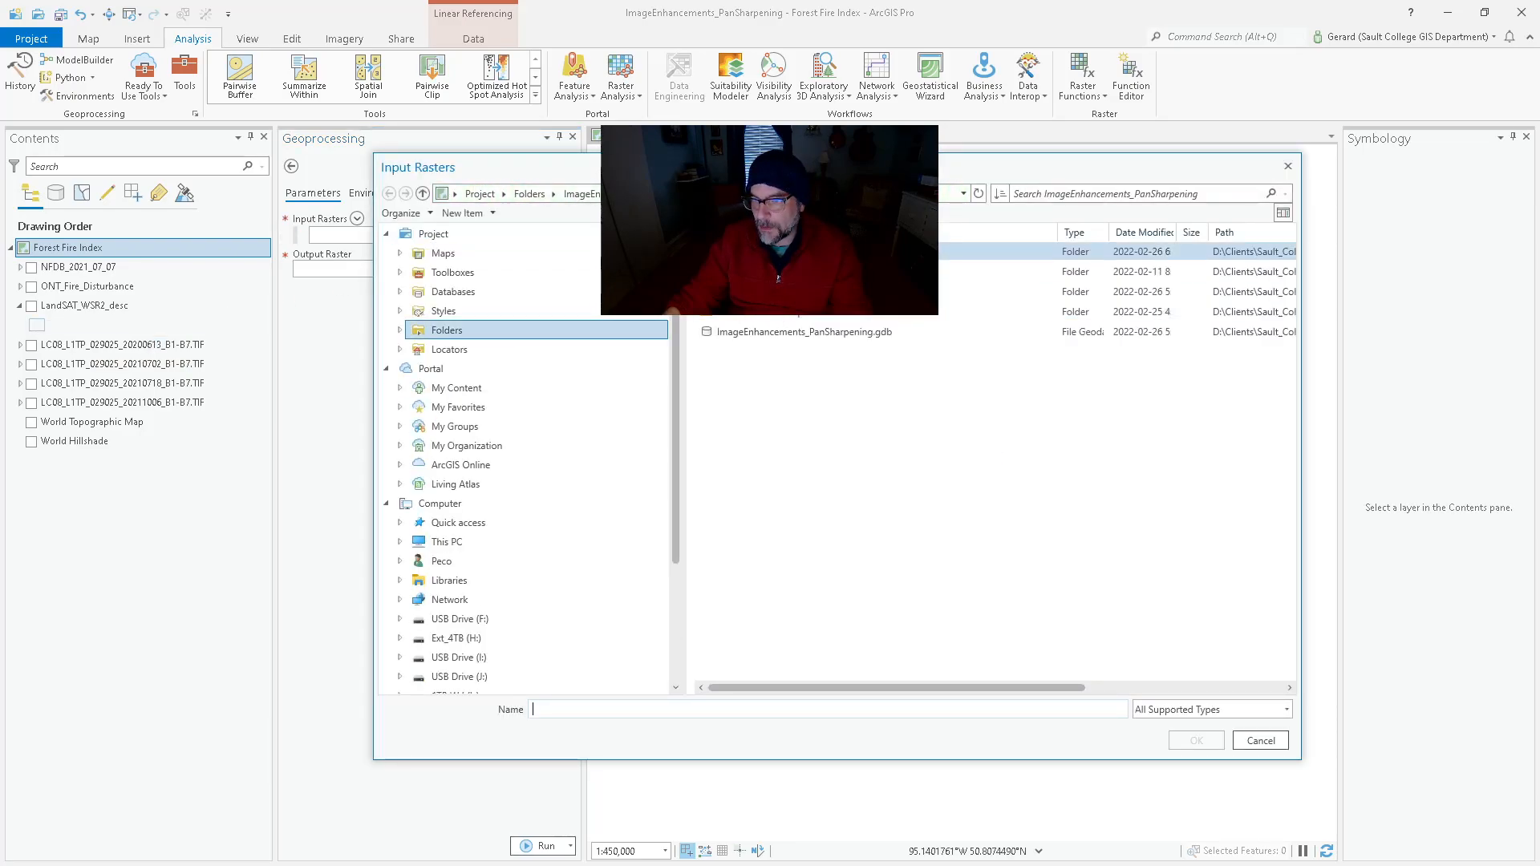
left_click(529, 193)
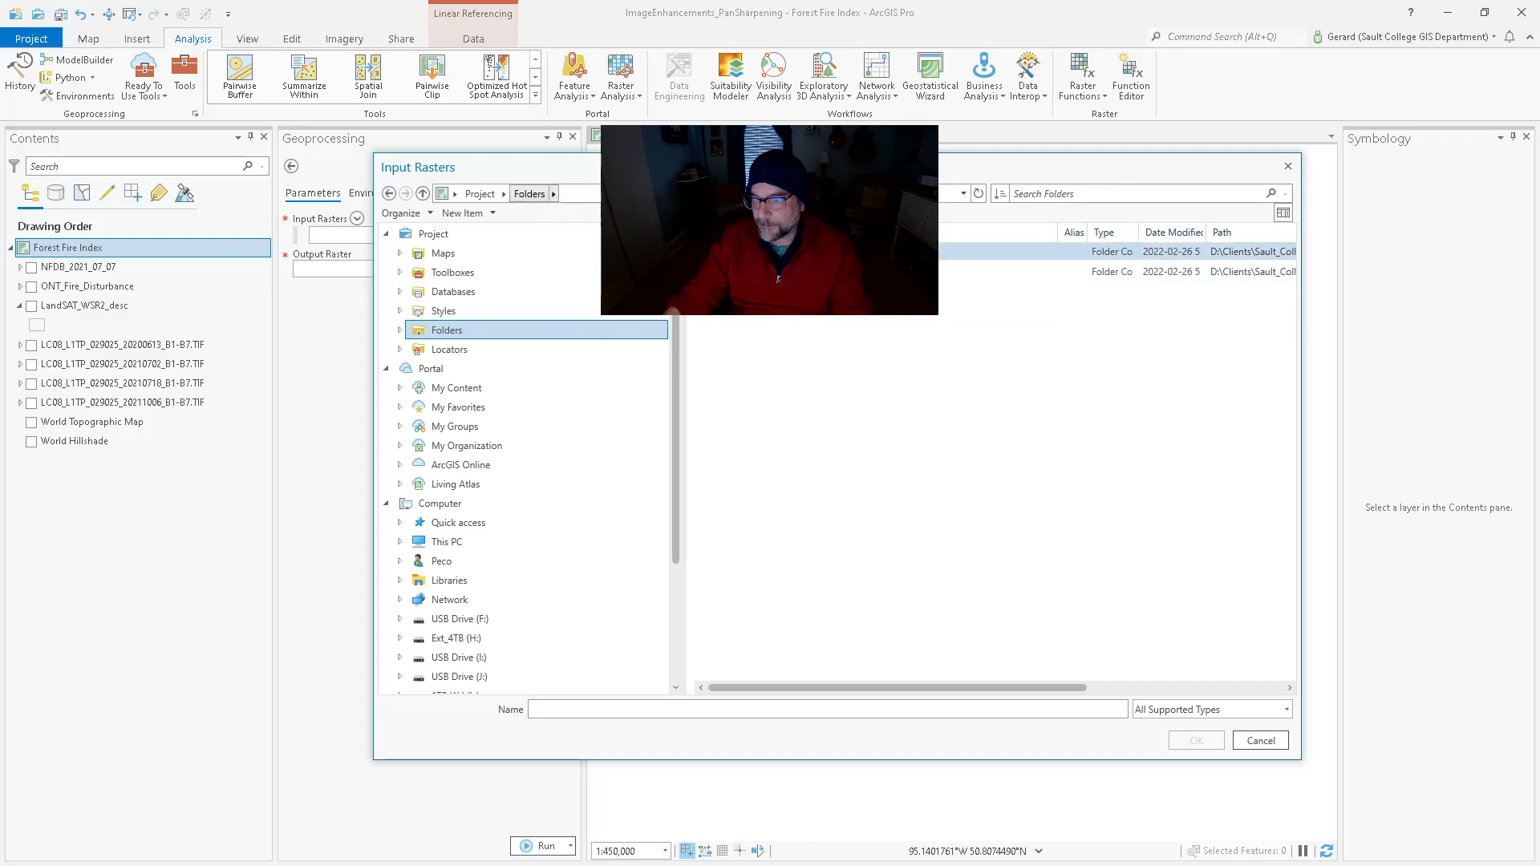
double_click(758, 272)
double_click(758, 272)
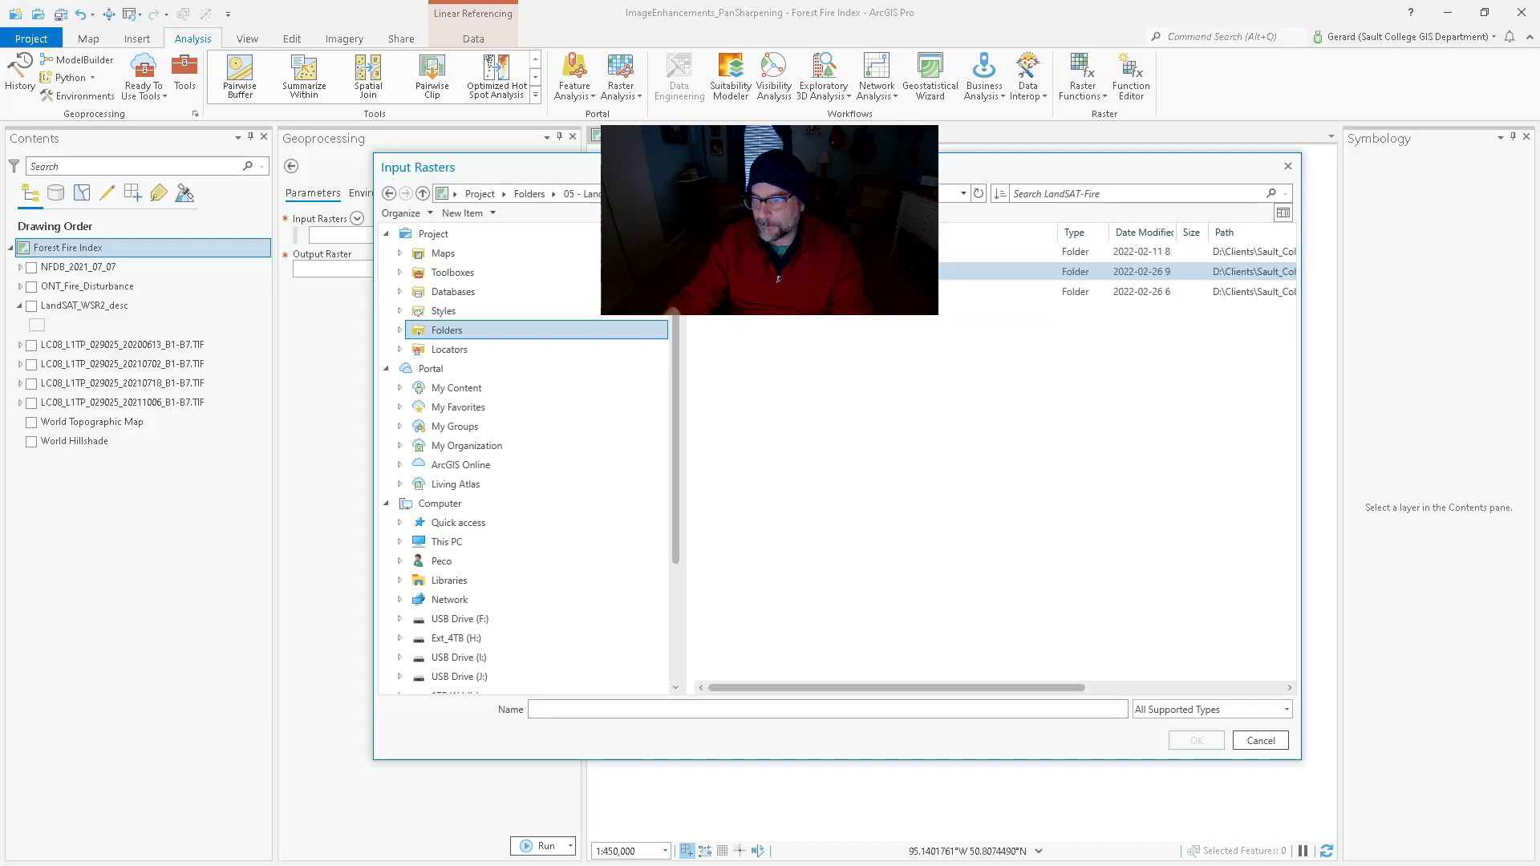
double_click(758, 292)
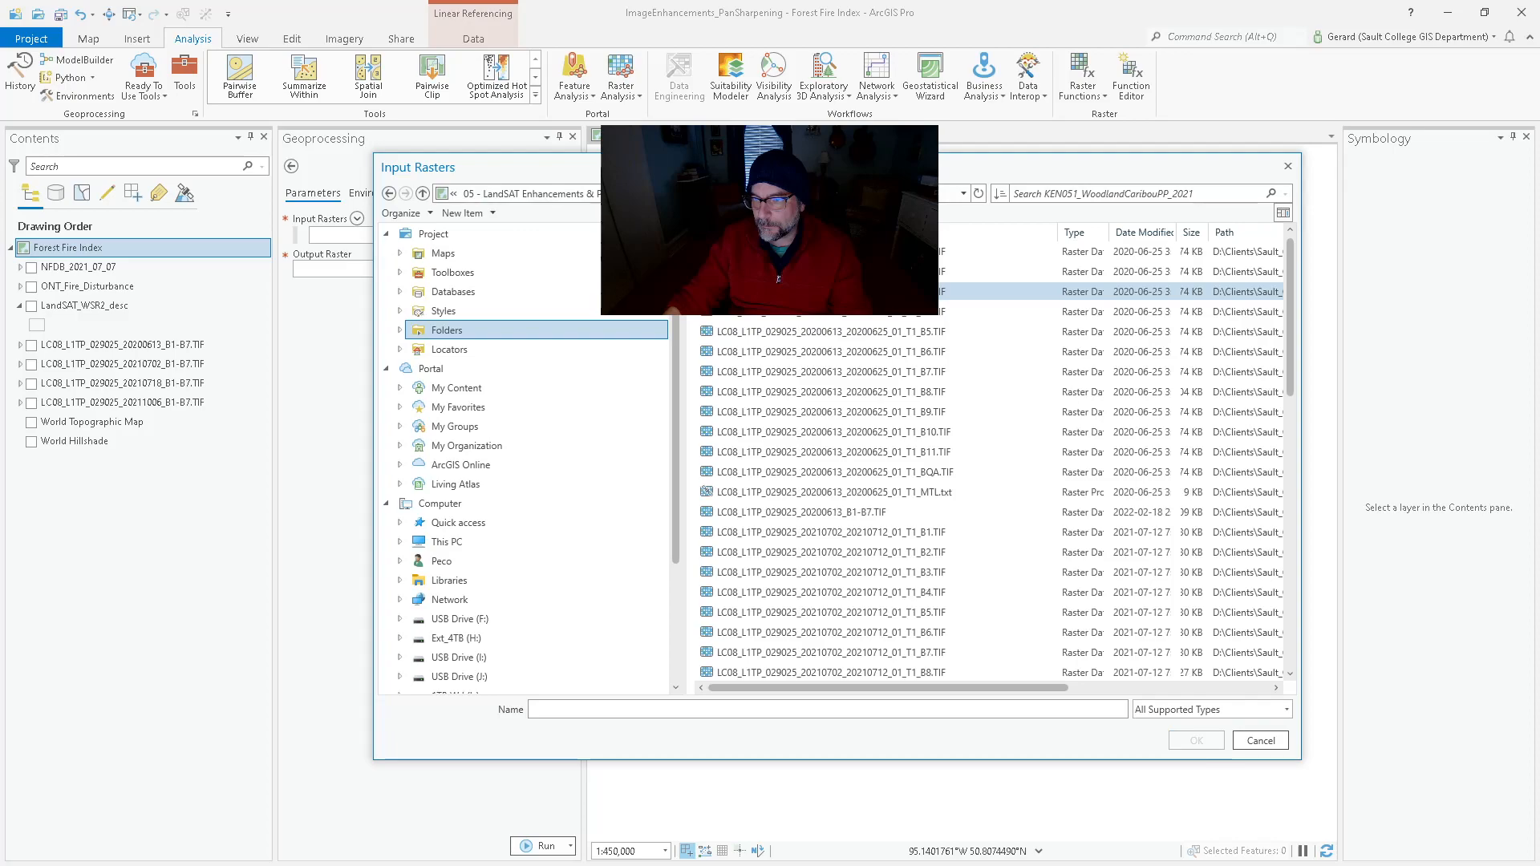
left_click(941, 313)
left_click(941, 292, "ctrl")
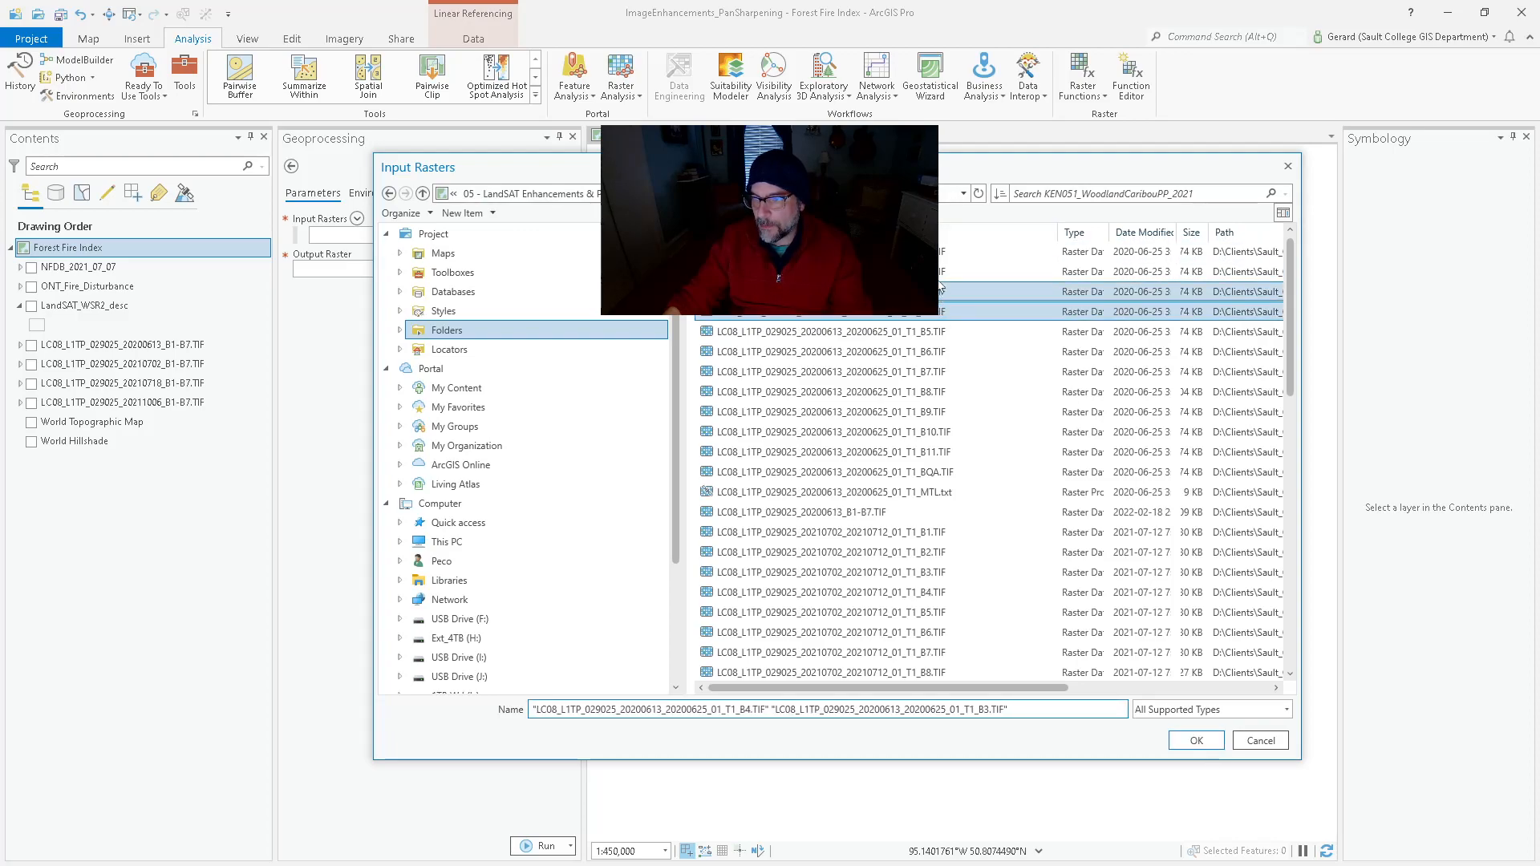
left_click(942, 277, "ctrl")
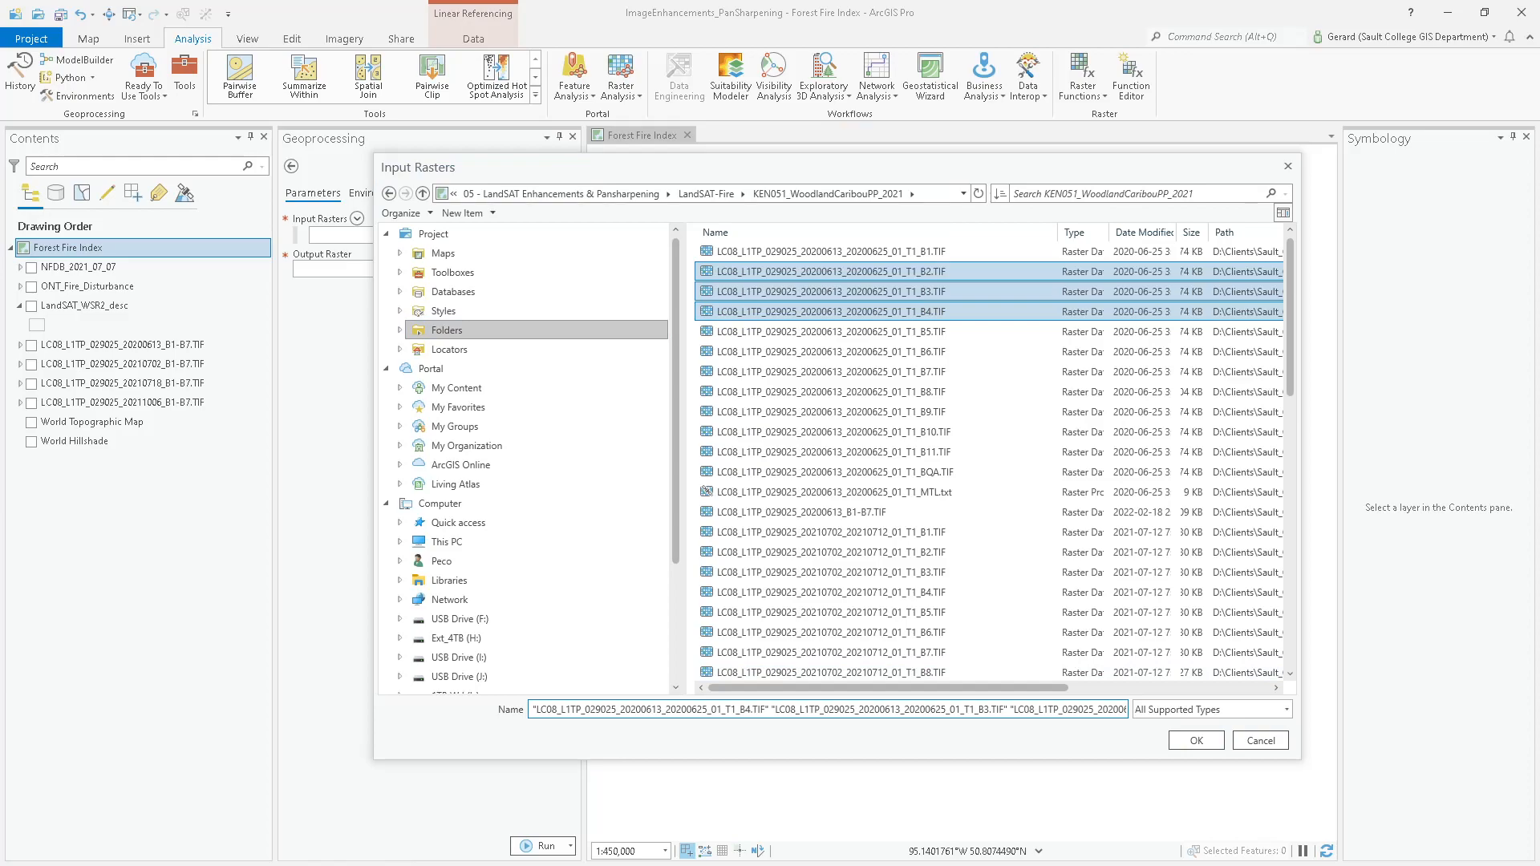
left_click(1196, 740)
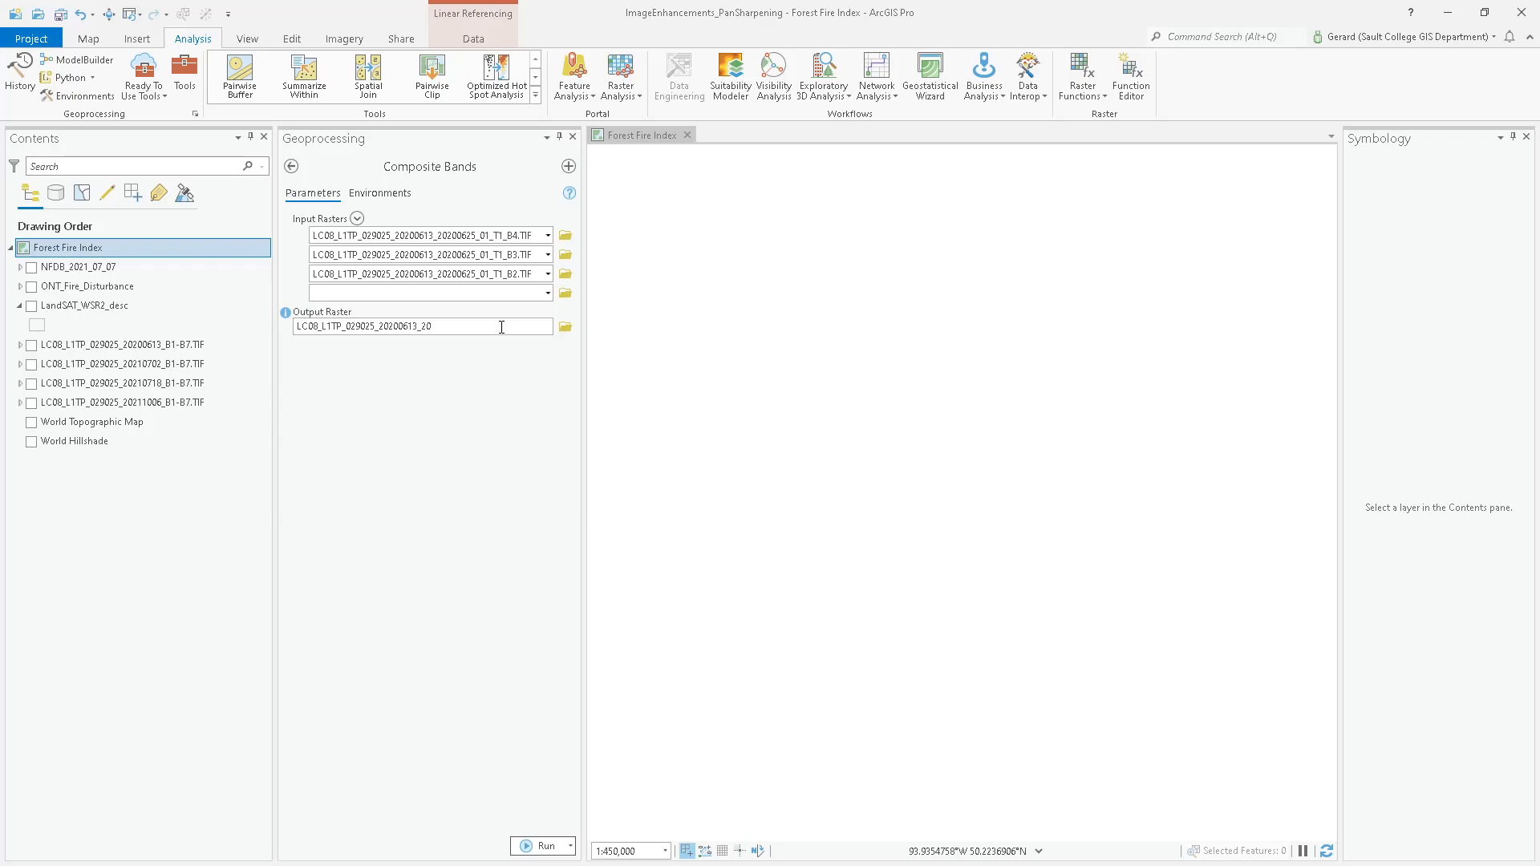
- Set the output raster to LC08_L1TP_029025_20200613_B432.TIF in the KEN051_WoodlandCaribouPP_2021 folder, basing the name on the existing B1-B7 file
left_click(565, 328)
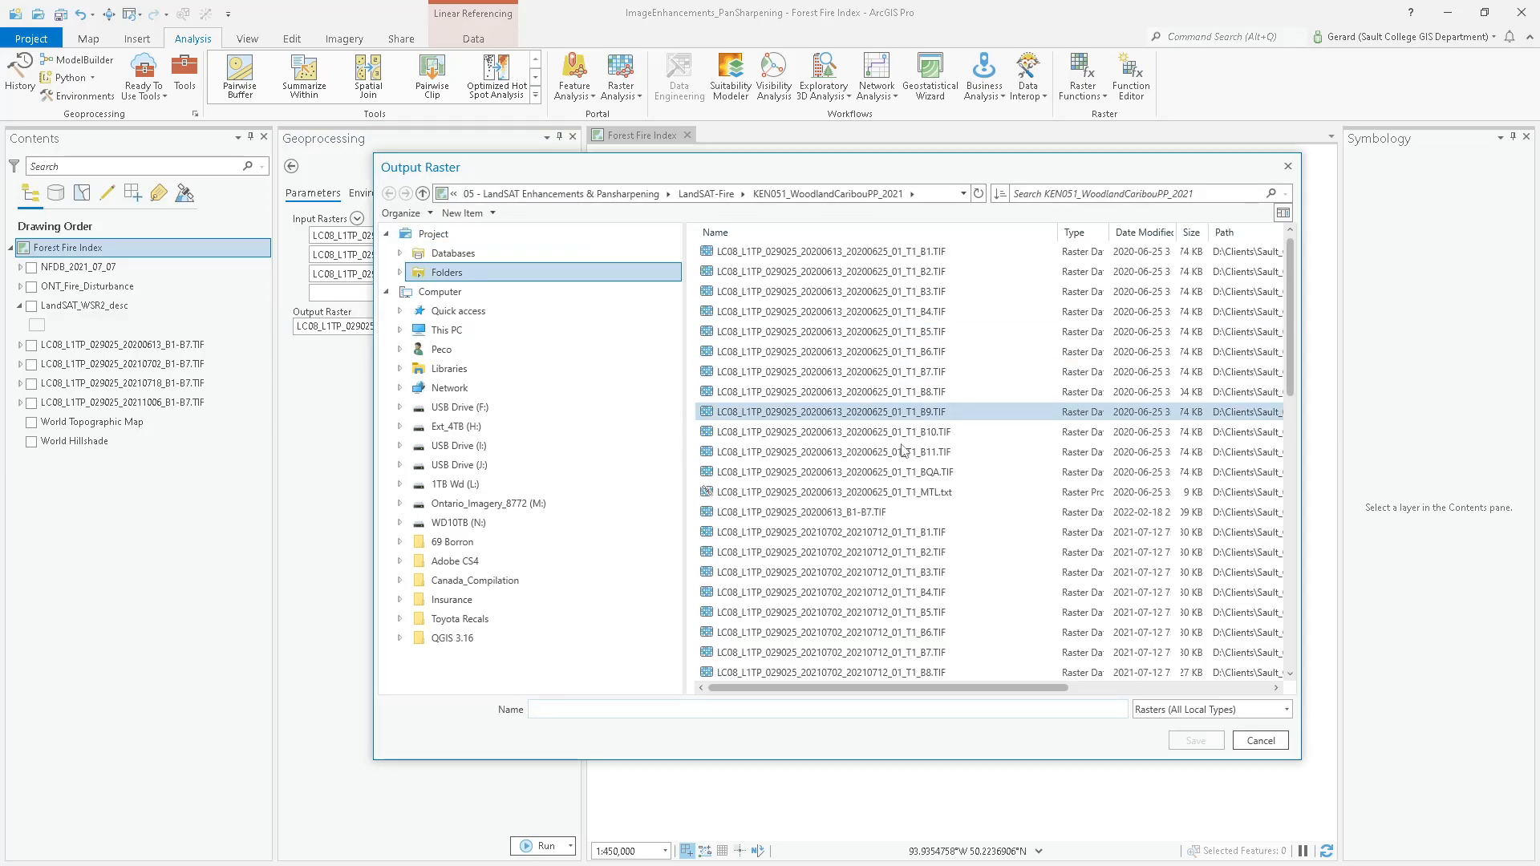
left_click(864, 514)
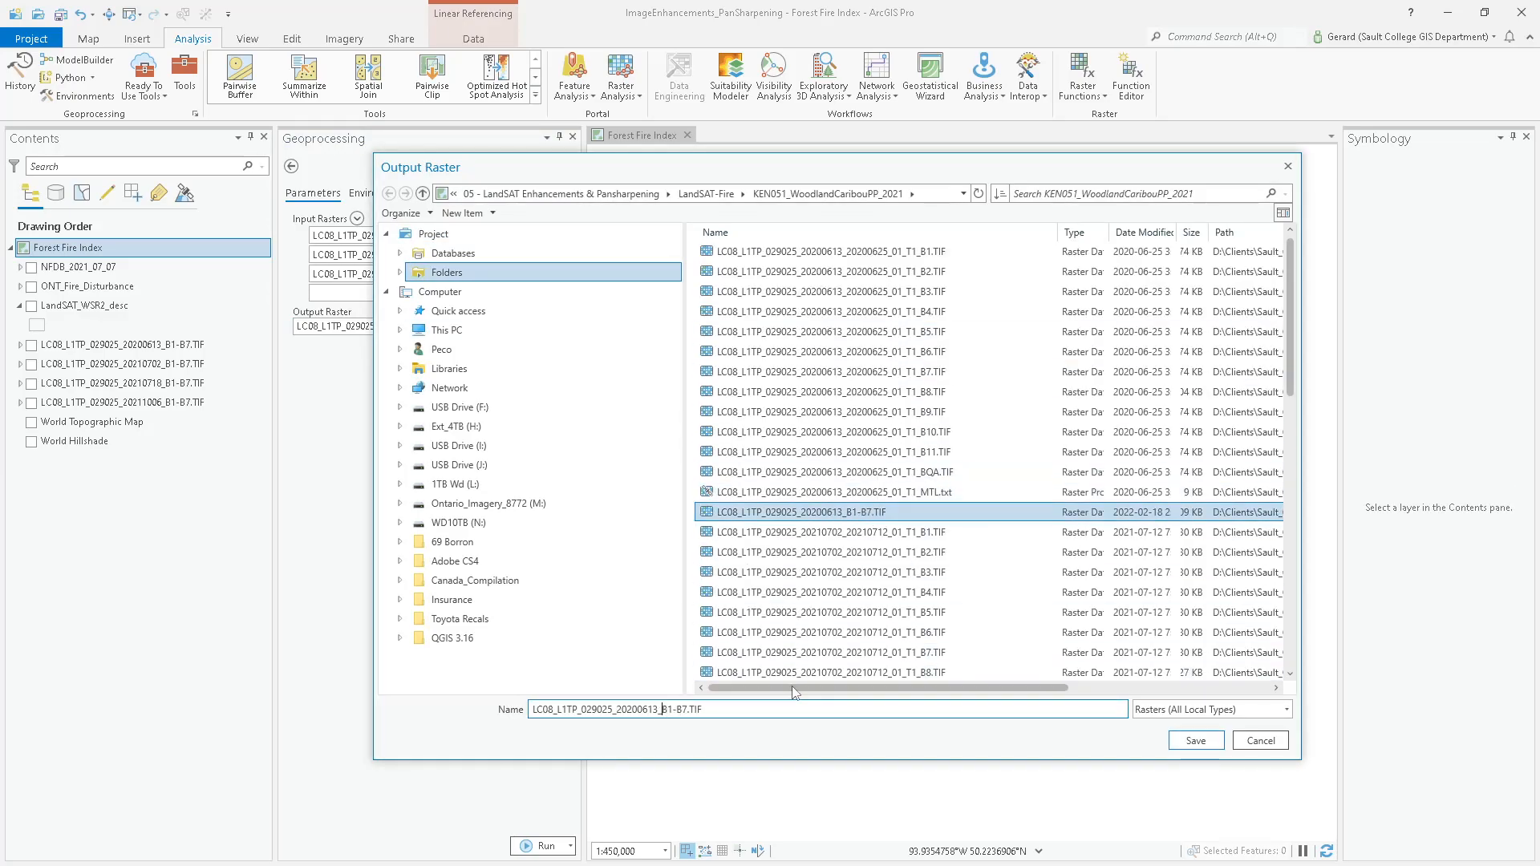
key("Delete")
key("Delete")
key("Delete")
key("Delete")
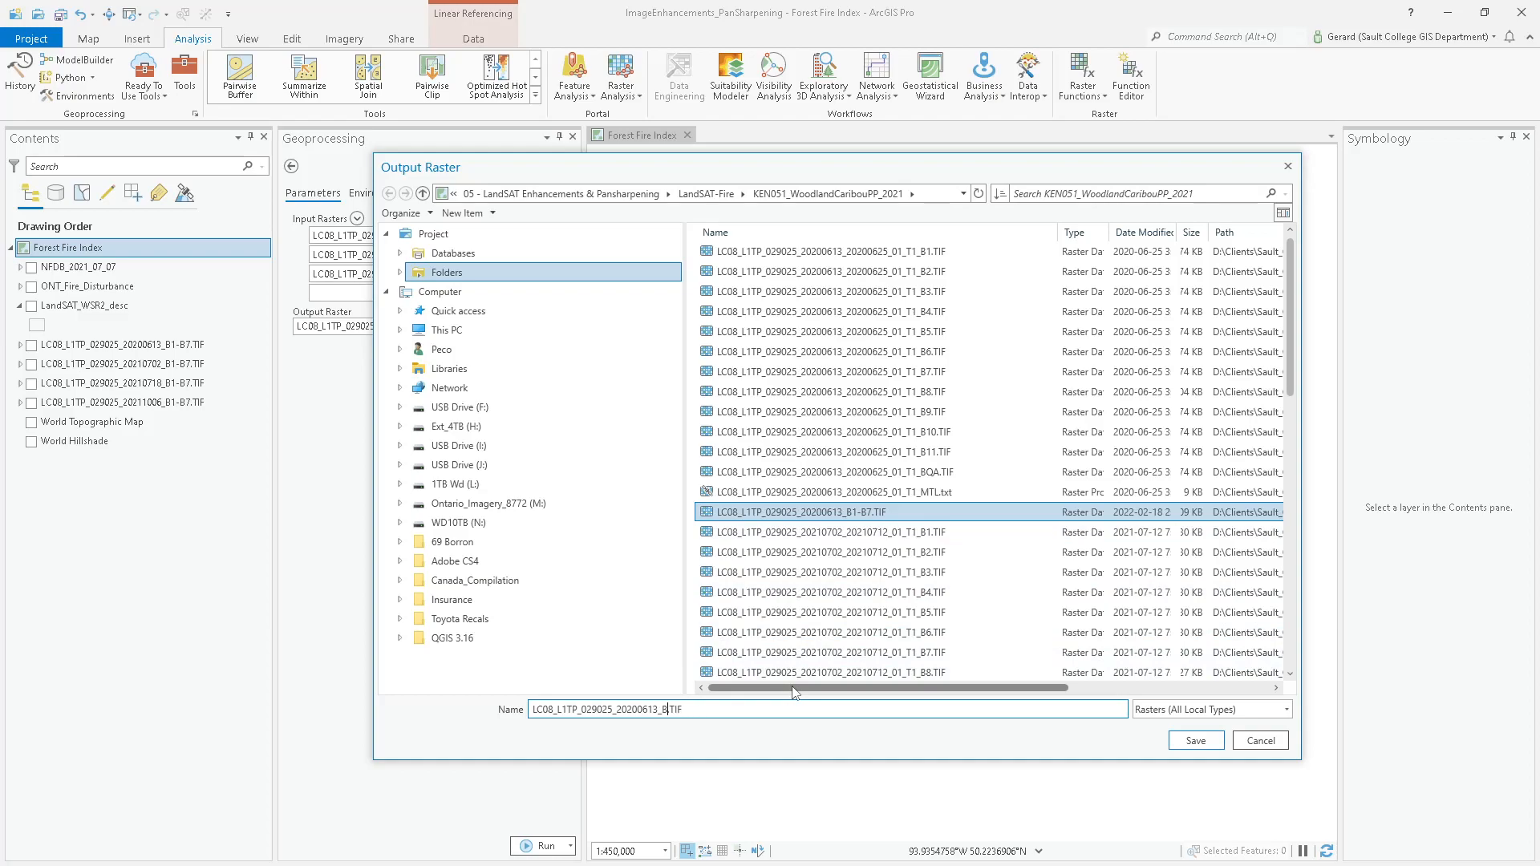
type("432")
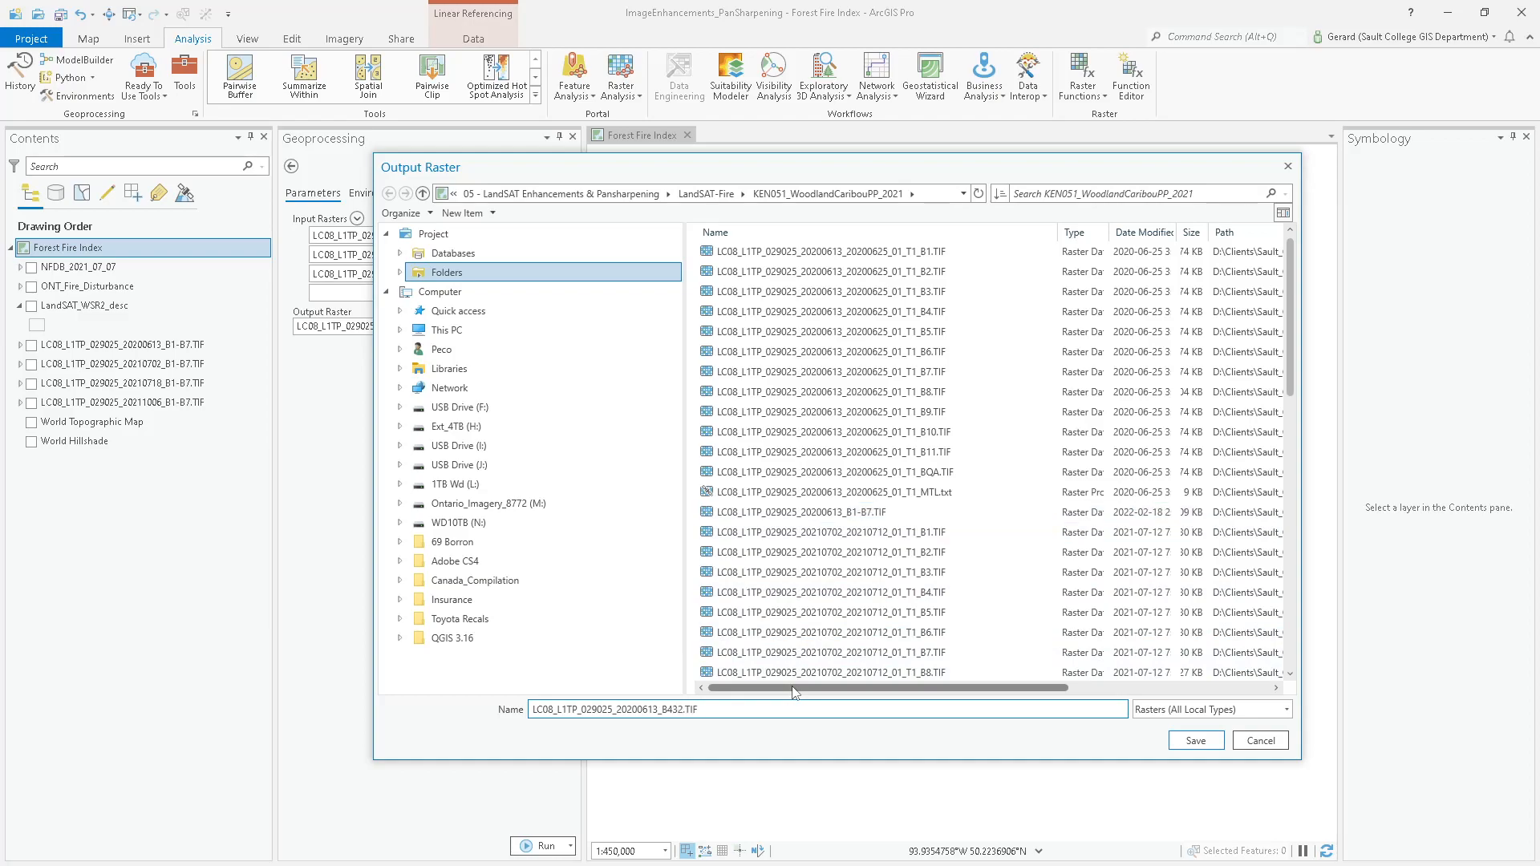
key("Return")
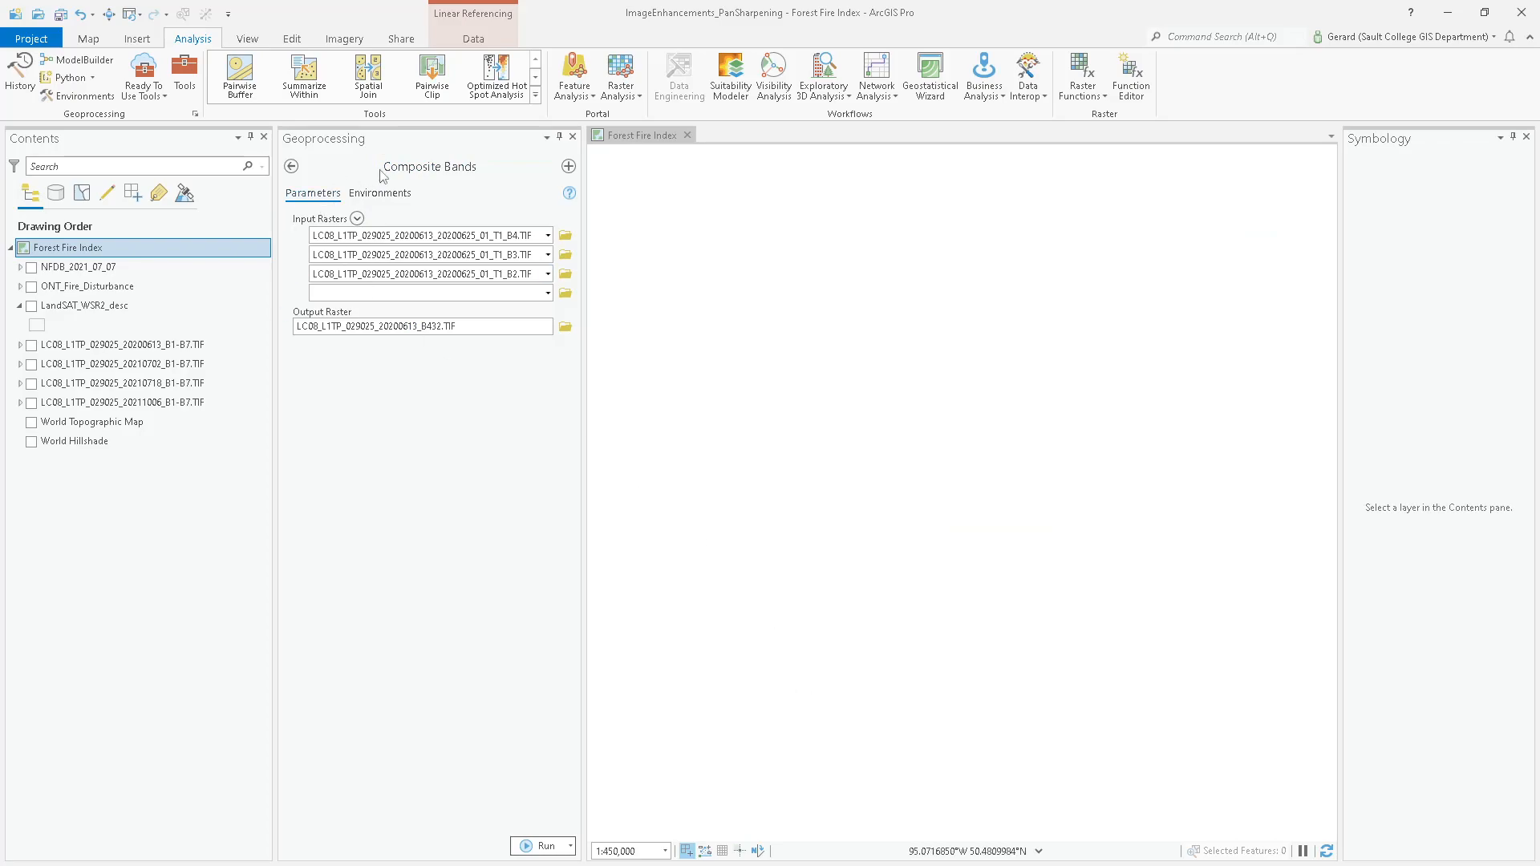
- Set the parallel processing factor to 16 in the Composite Bands environments and collapse the Raster Analysis settings
left_click(374, 194)
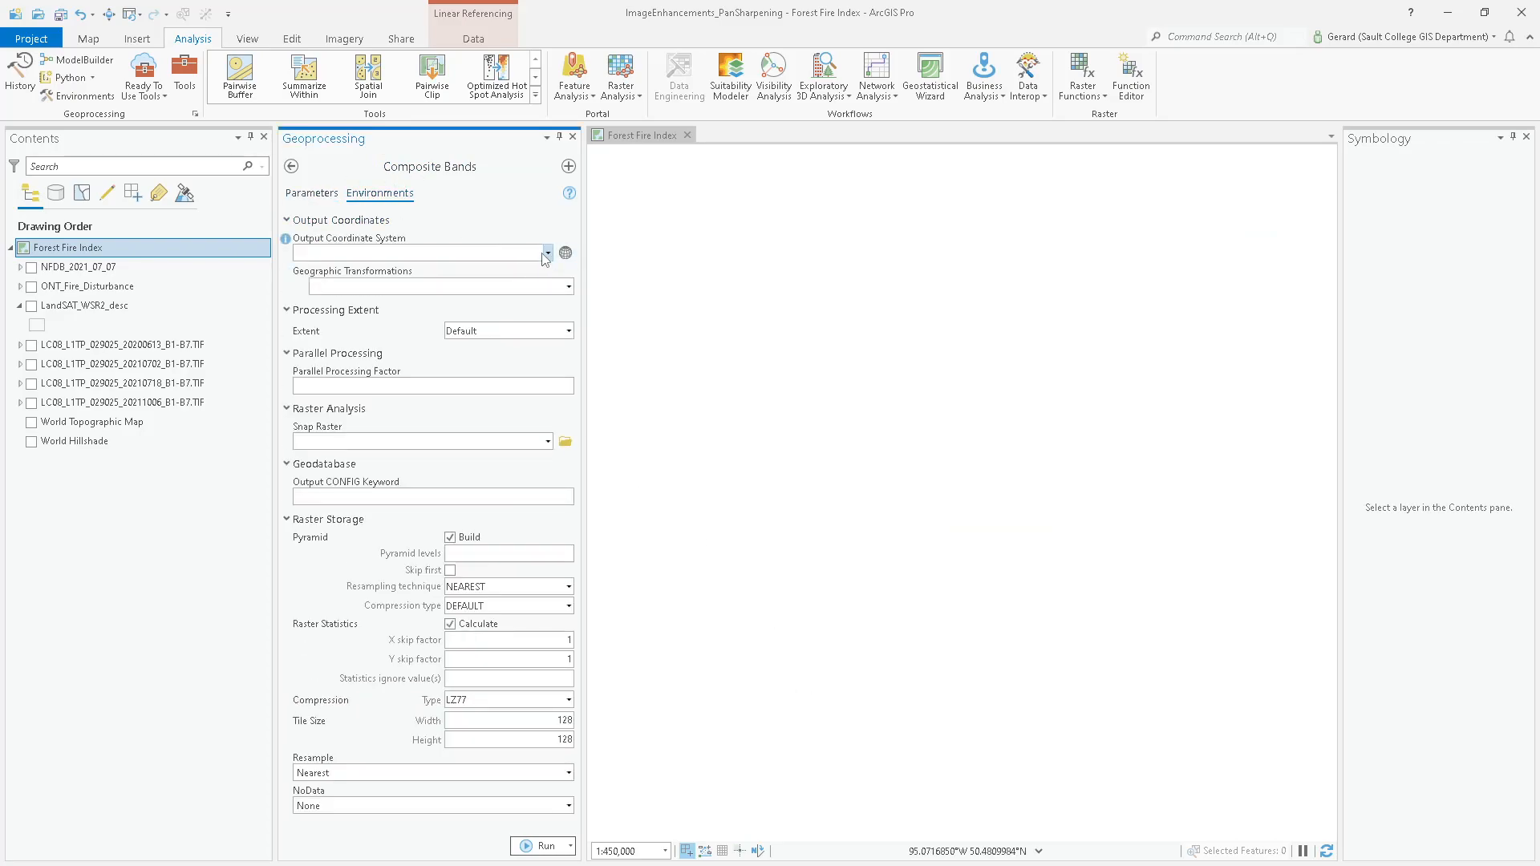
left_click(537, 384)
left_click(470, 409)
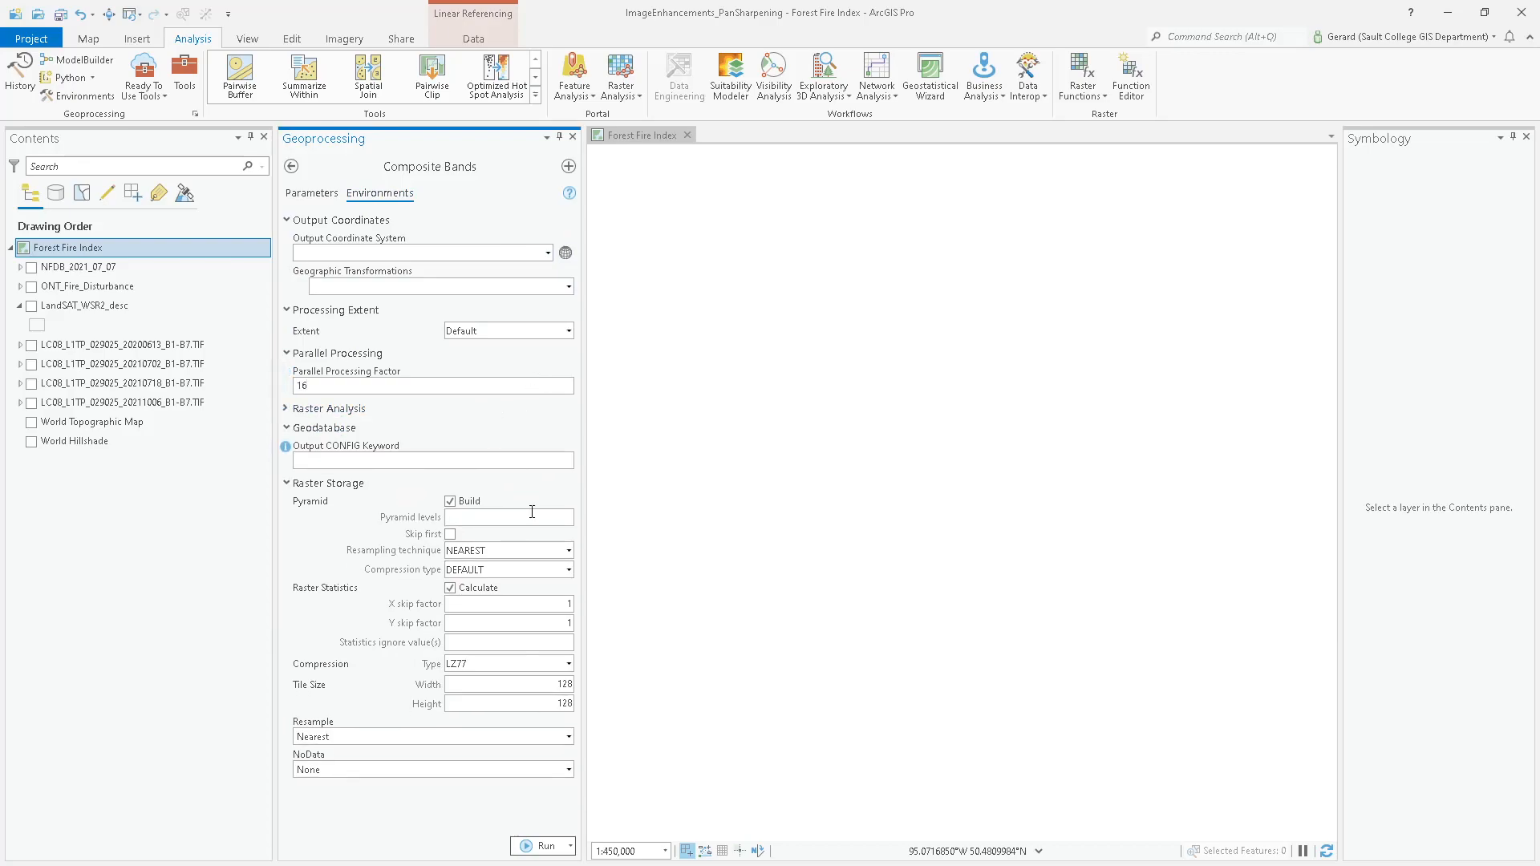
- Set the pyramid resampling technique to BILINEAR and the pyramid compression type to LZ77 in the raster storage environments
left_click(569, 550)
left_click(486, 579)
left_click(568, 569)
left_click(473, 609)
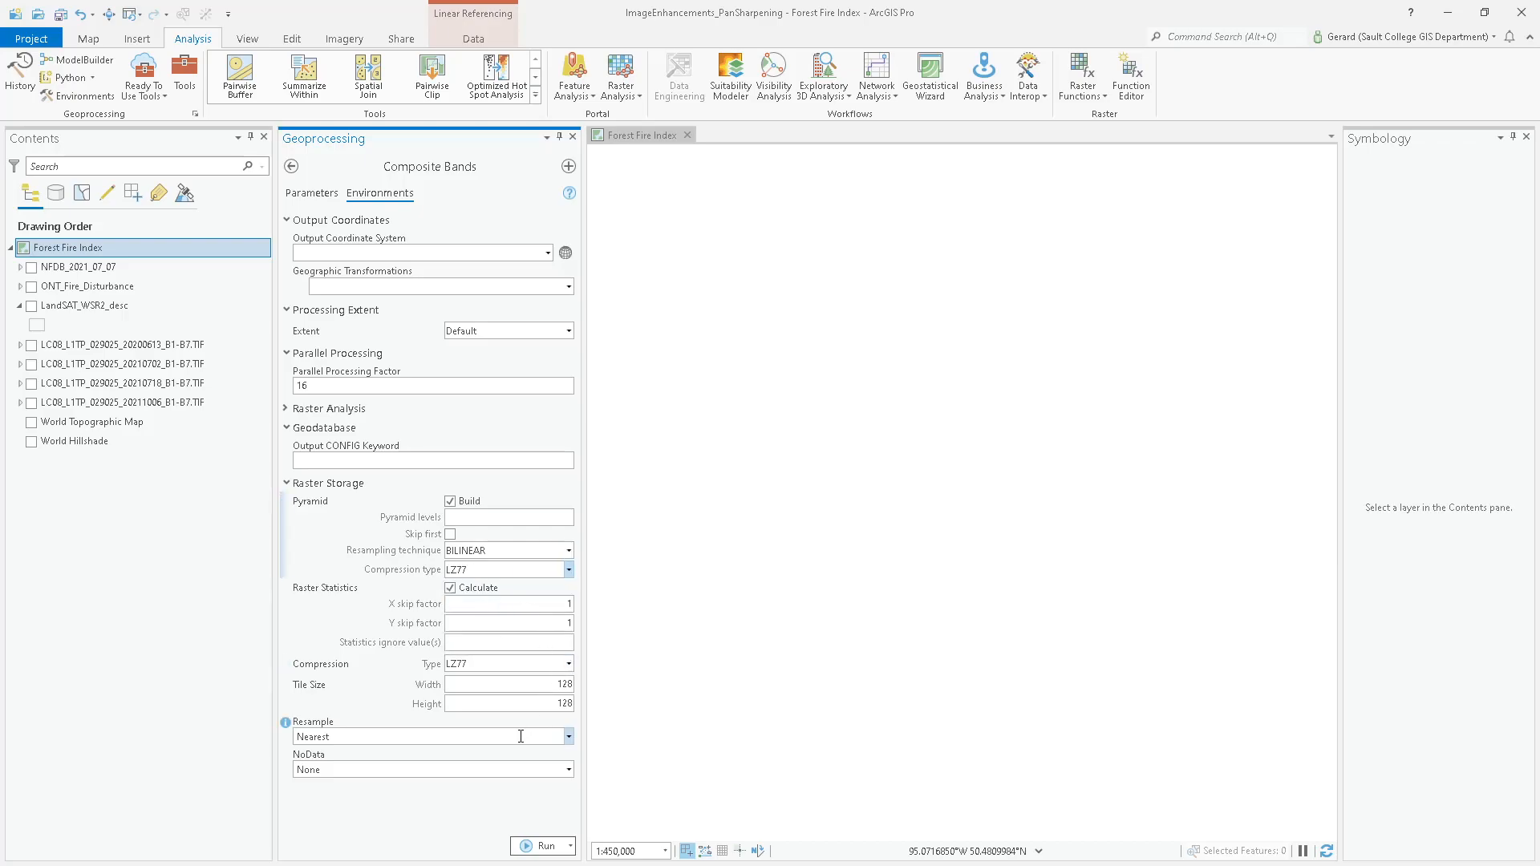
- Set the Resample environment to Bilinear, leave NoData at None, and run the Composite Bands tool
left_click(569, 737)
left_click(403, 770)
left_click(569, 769)
left_click(569, 770)
left_click(530, 846)
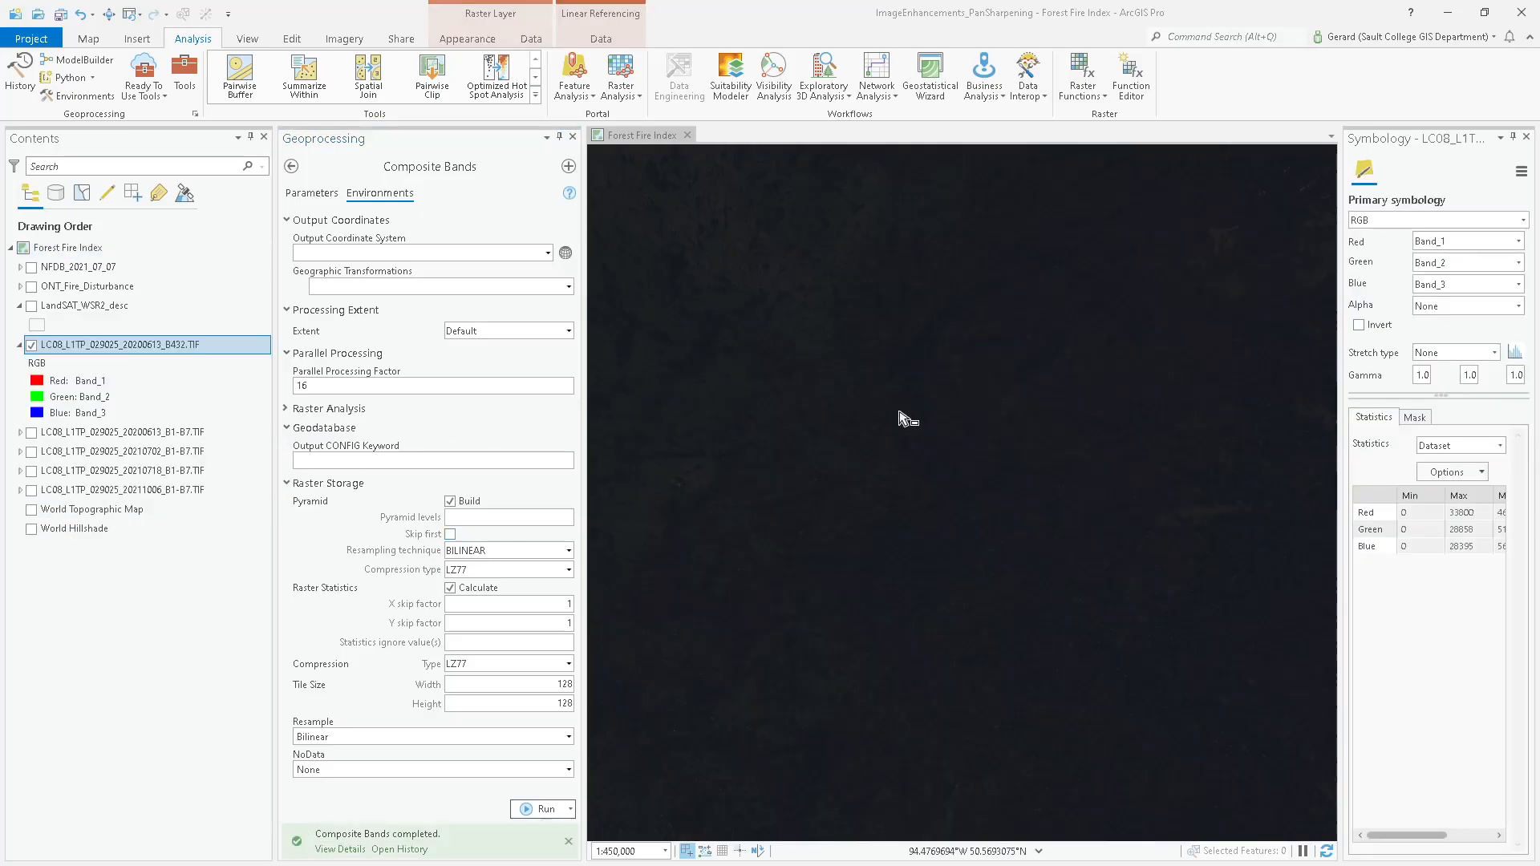
- Apply a Percent Clip stretch to the B432 composite with minimum and maximum both set to 0.1
scroll(954, 514, "down", 4)
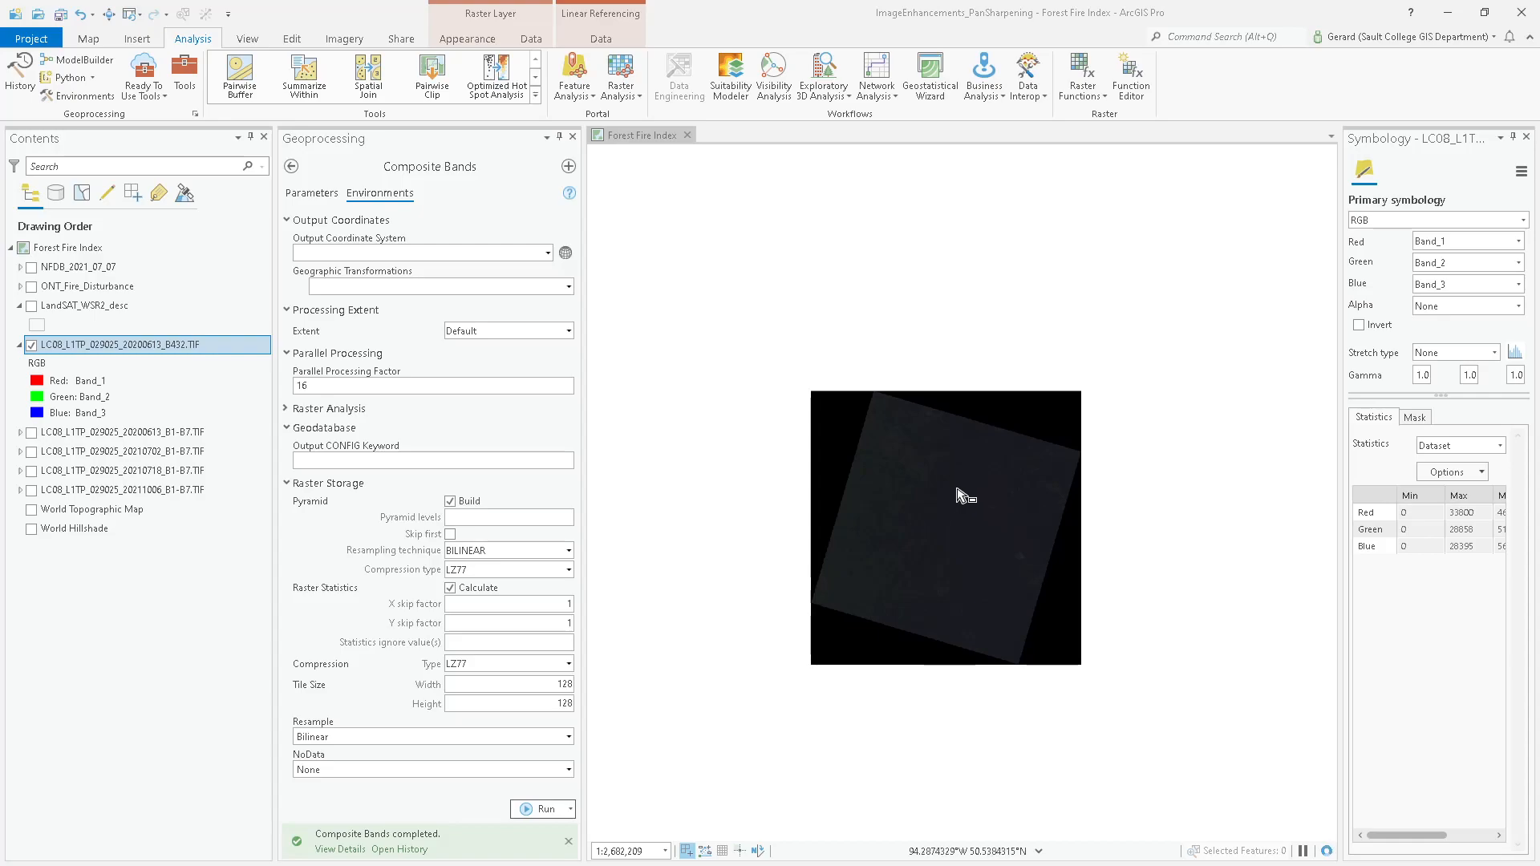
left_click_drag(958, 450, 931, 345)
scroll(932, 345, "up", 2)
left_click_drag(927, 486, 972, 442)
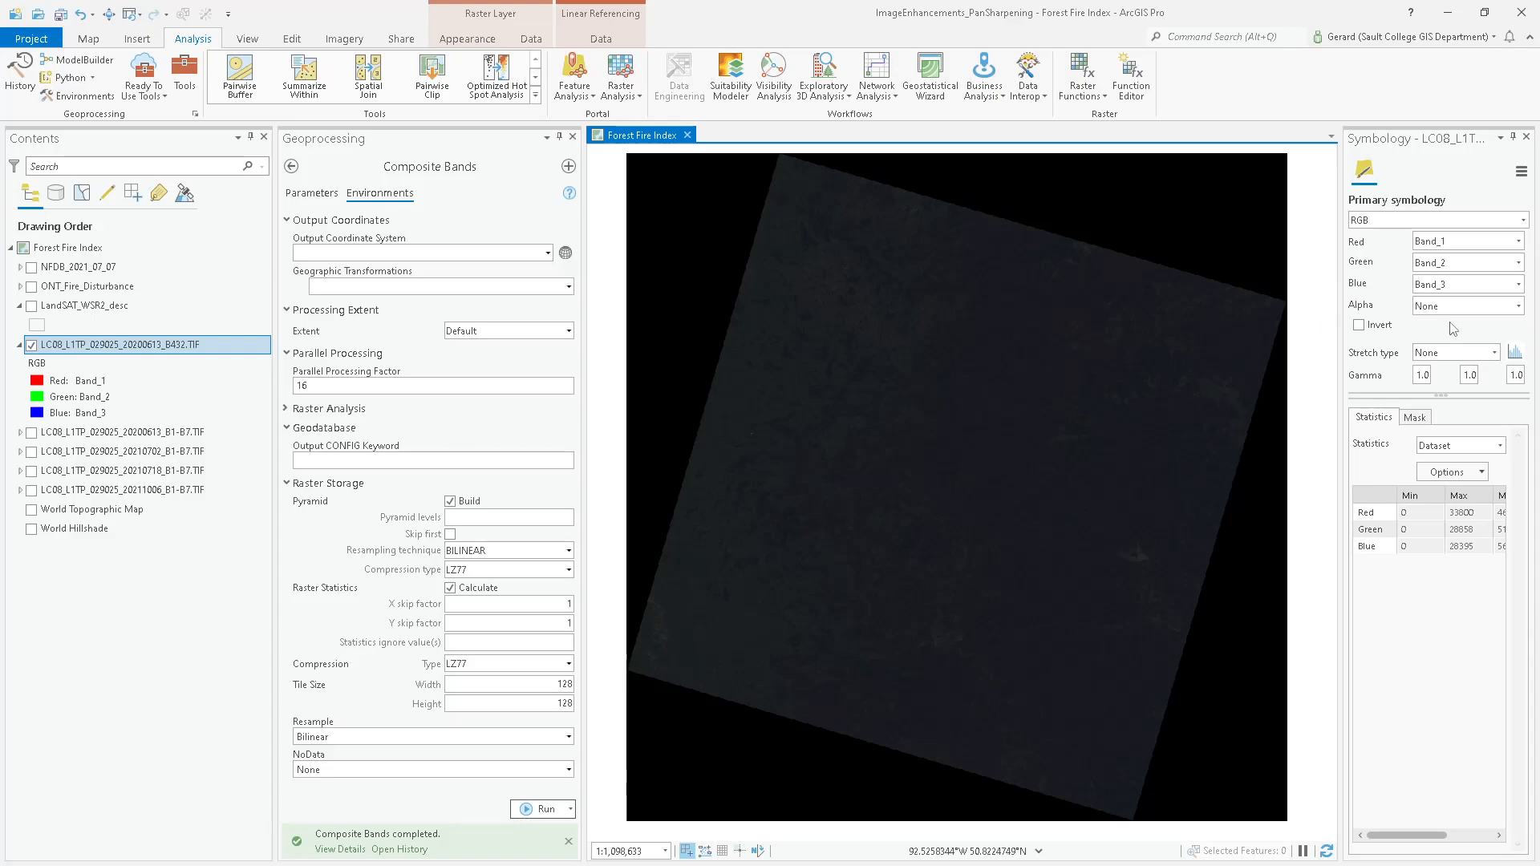
left_click(1495, 353)
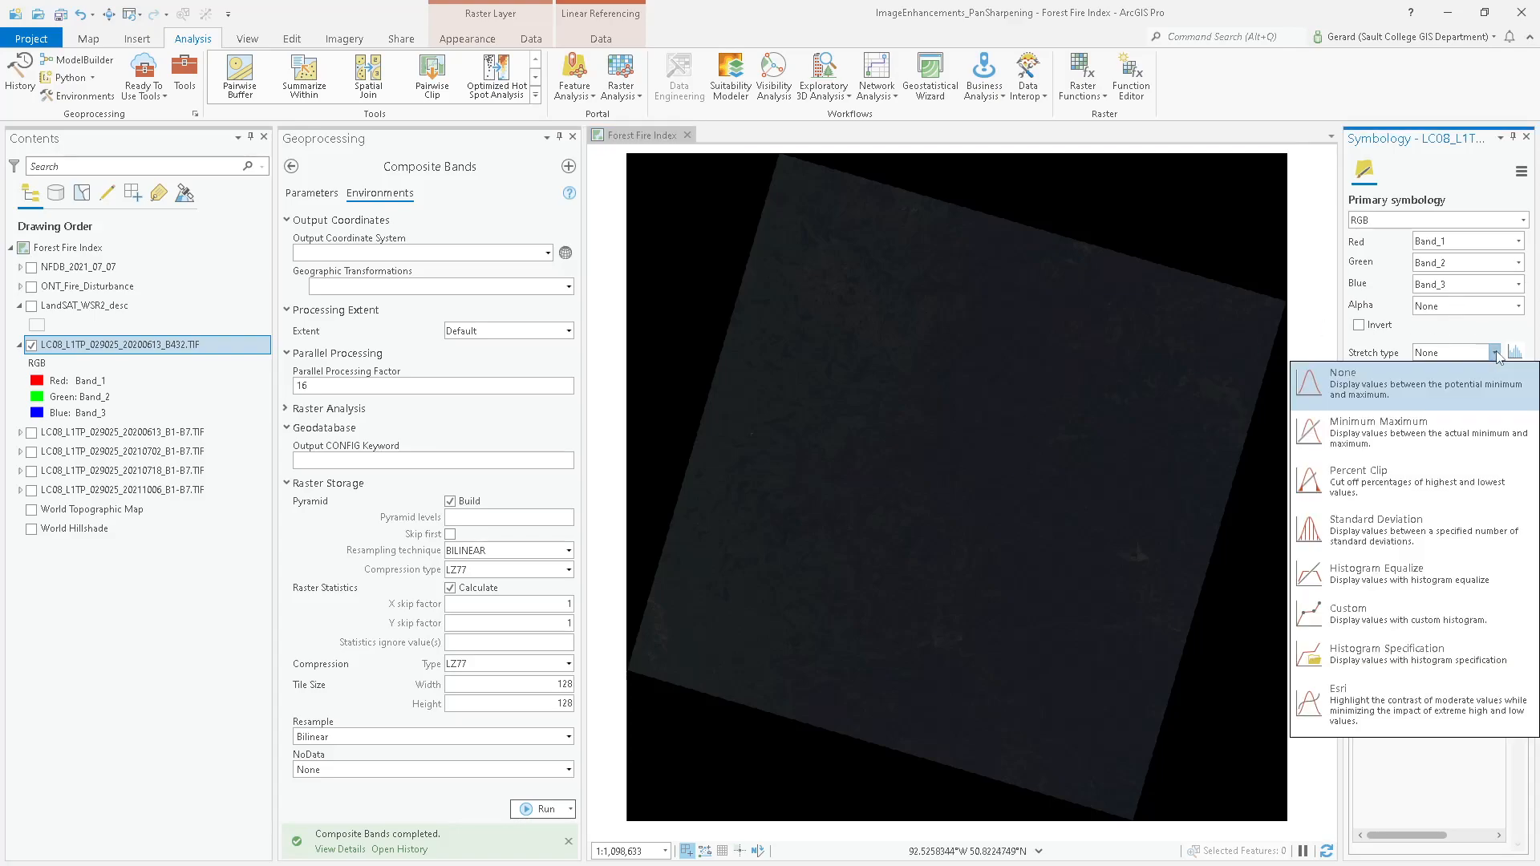
double_click(1504, 379)
type("0.1")
key("Return")
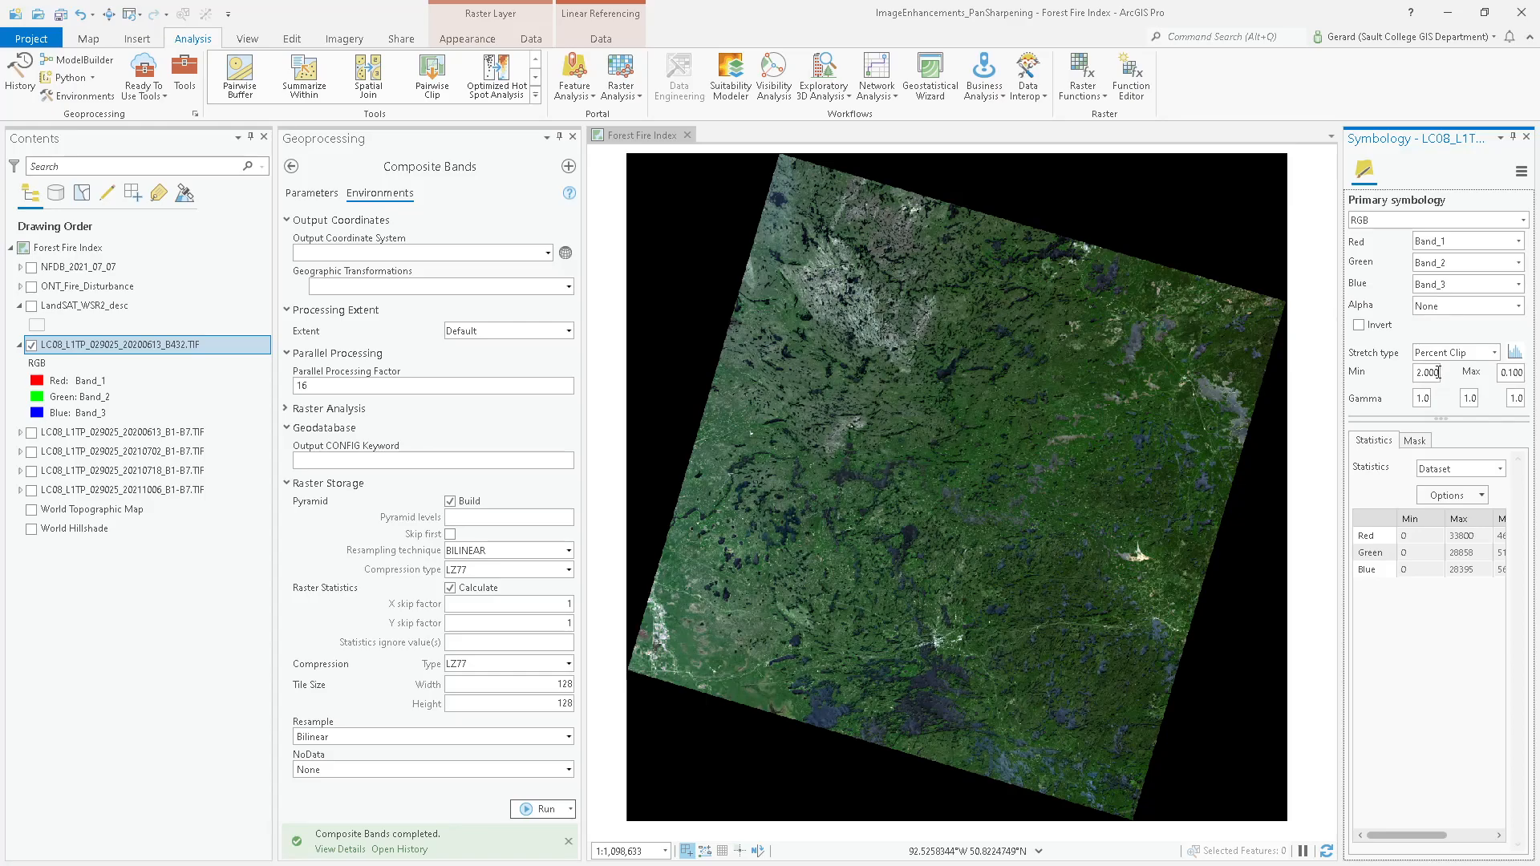
double_click(1439, 372)
type("0.1")
key("Return")
- Set the composite's background value mask to no color so the black border around the scene is hidden
left_click(1417, 442)
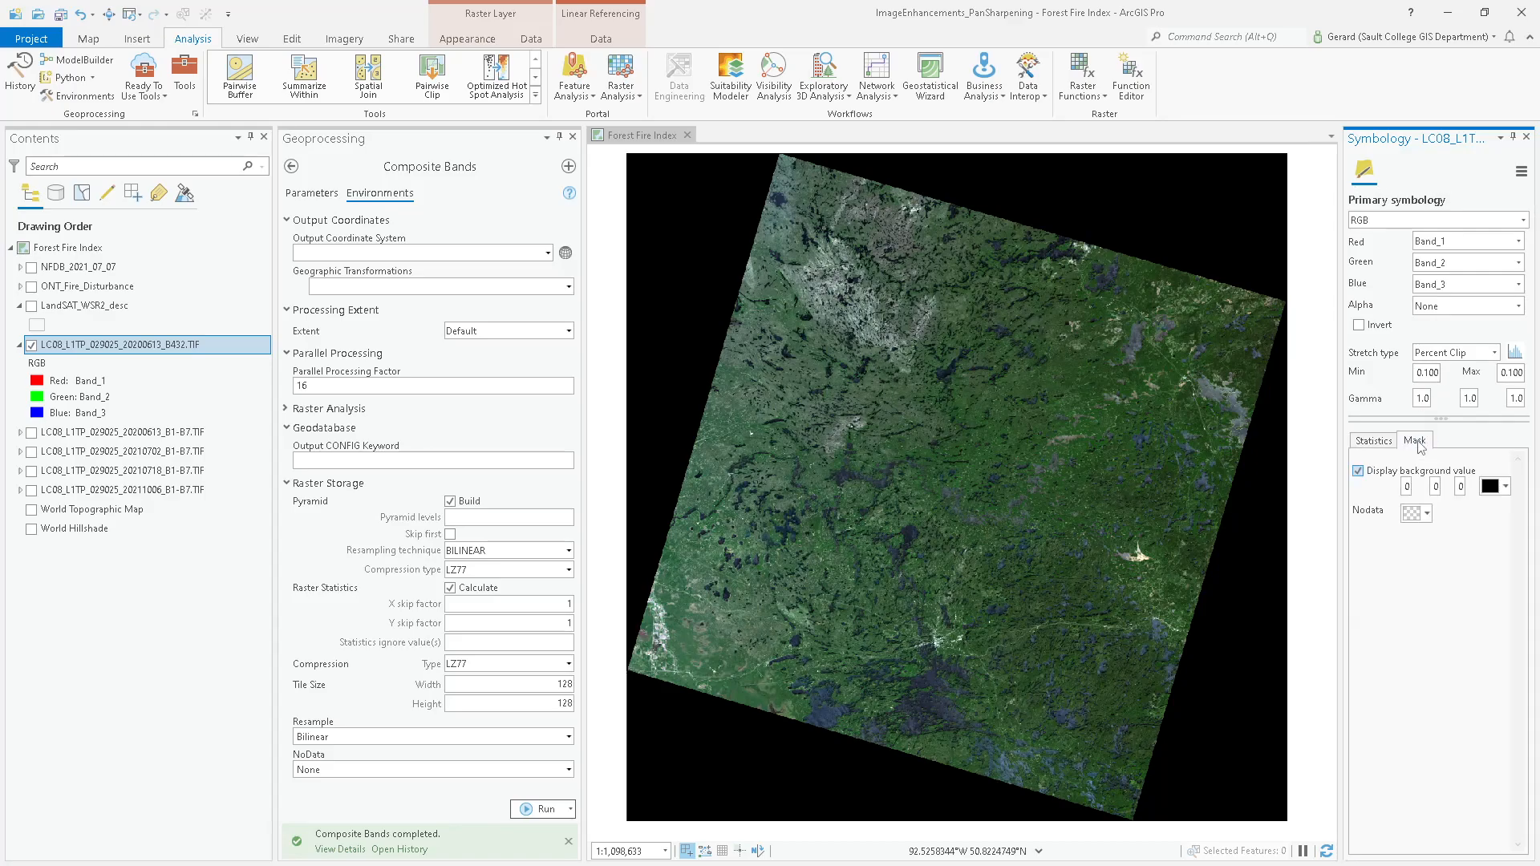
left_click(1506, 486)
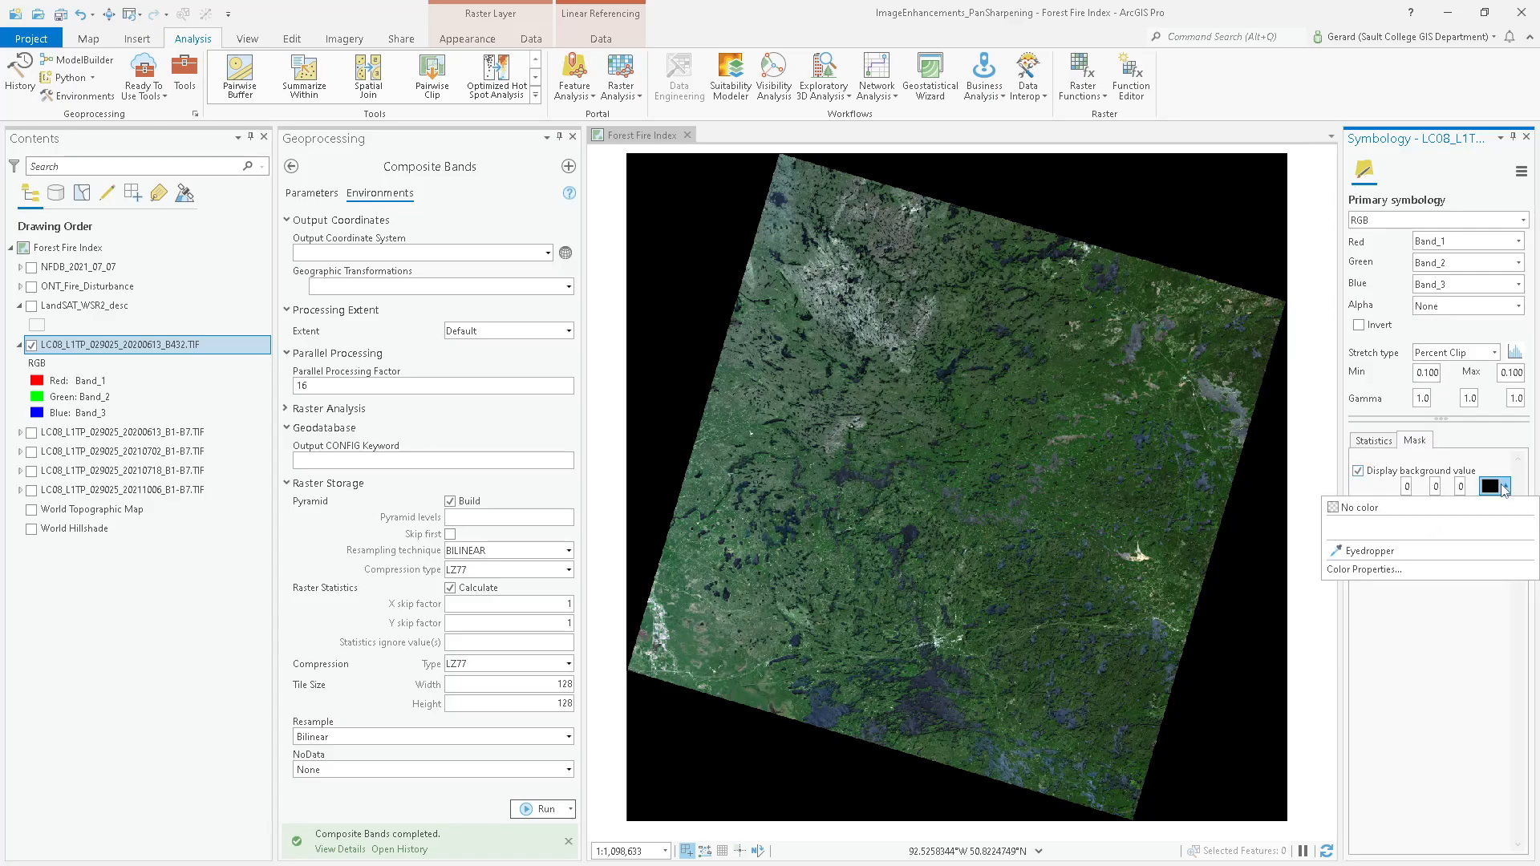
left_click(1408, 508)
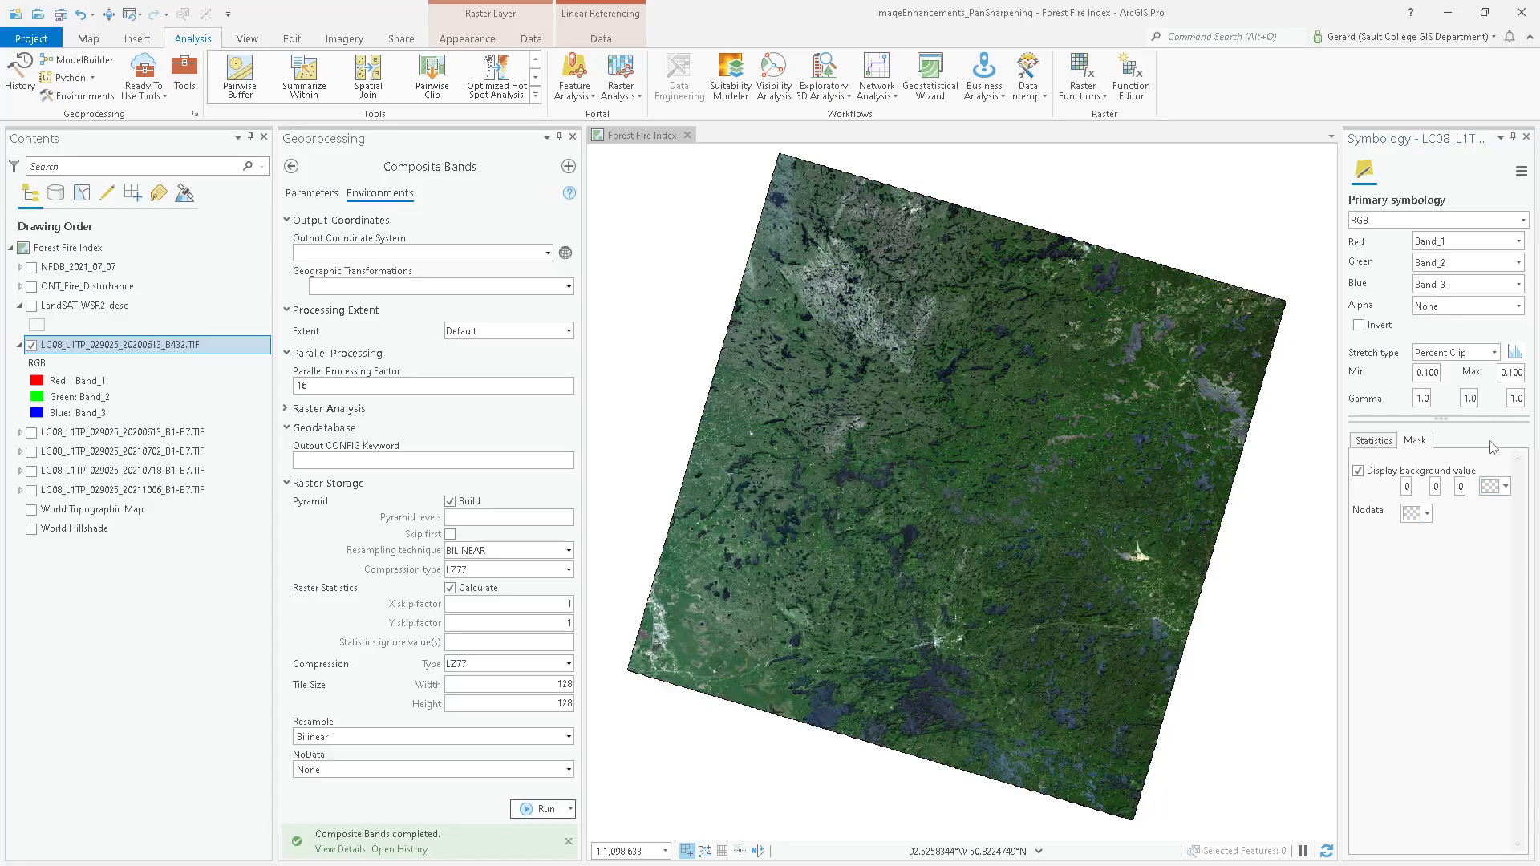
- Set the composite's green and blue gamma values to 0.8
double_click(1469, 399)
type("0.5")
left_click(1522, 399)
double_click(1522, 400)
type("0.8")
key("Return")
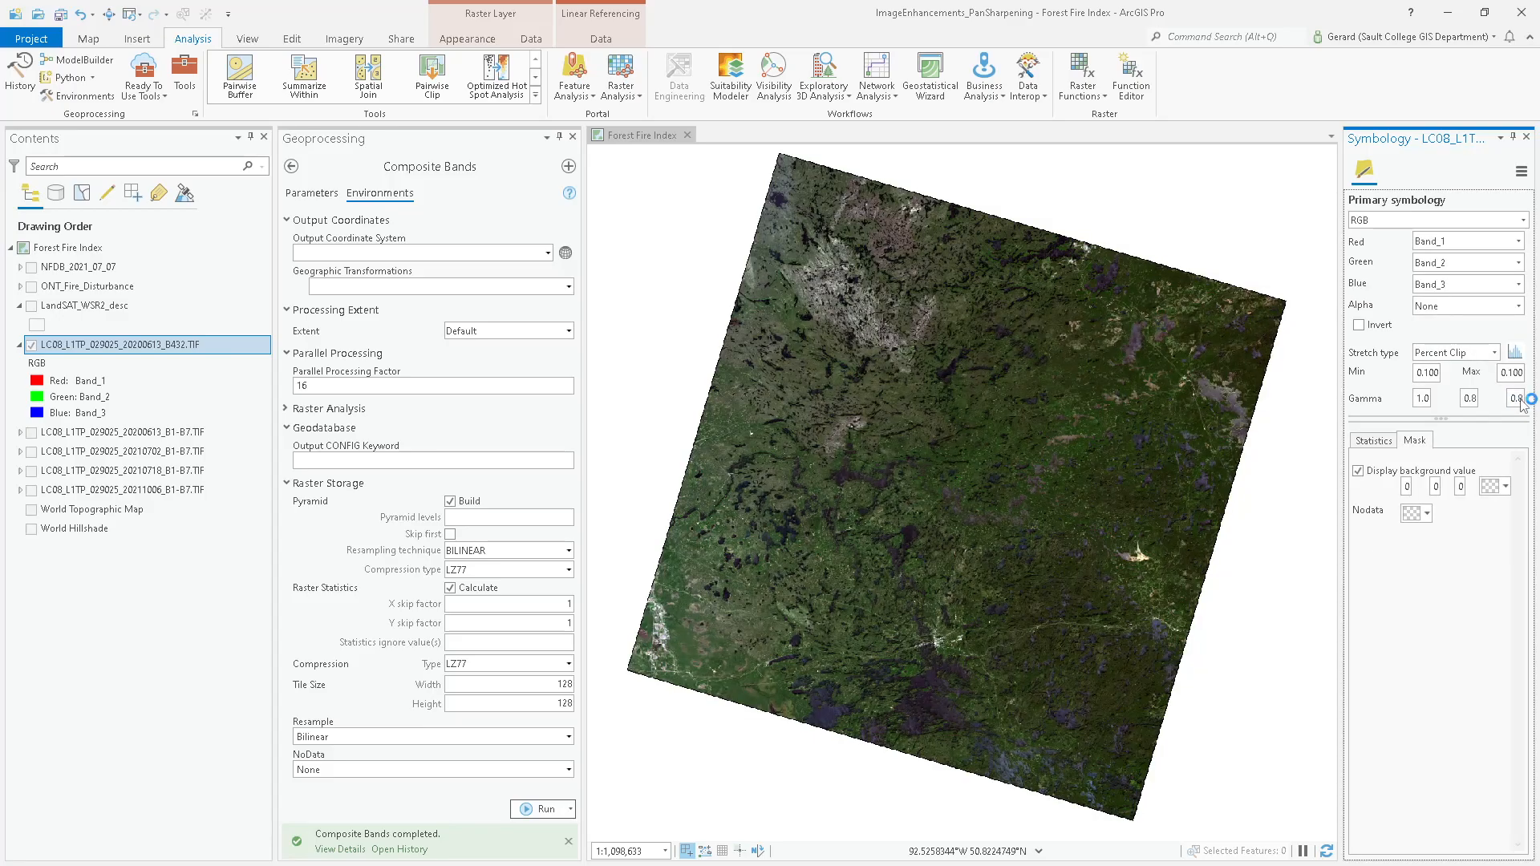
- Set the composite's blue gamma to 0.9 after checking the colours of the lakes and forest up close
scroll(1063, 435, "up", 5)
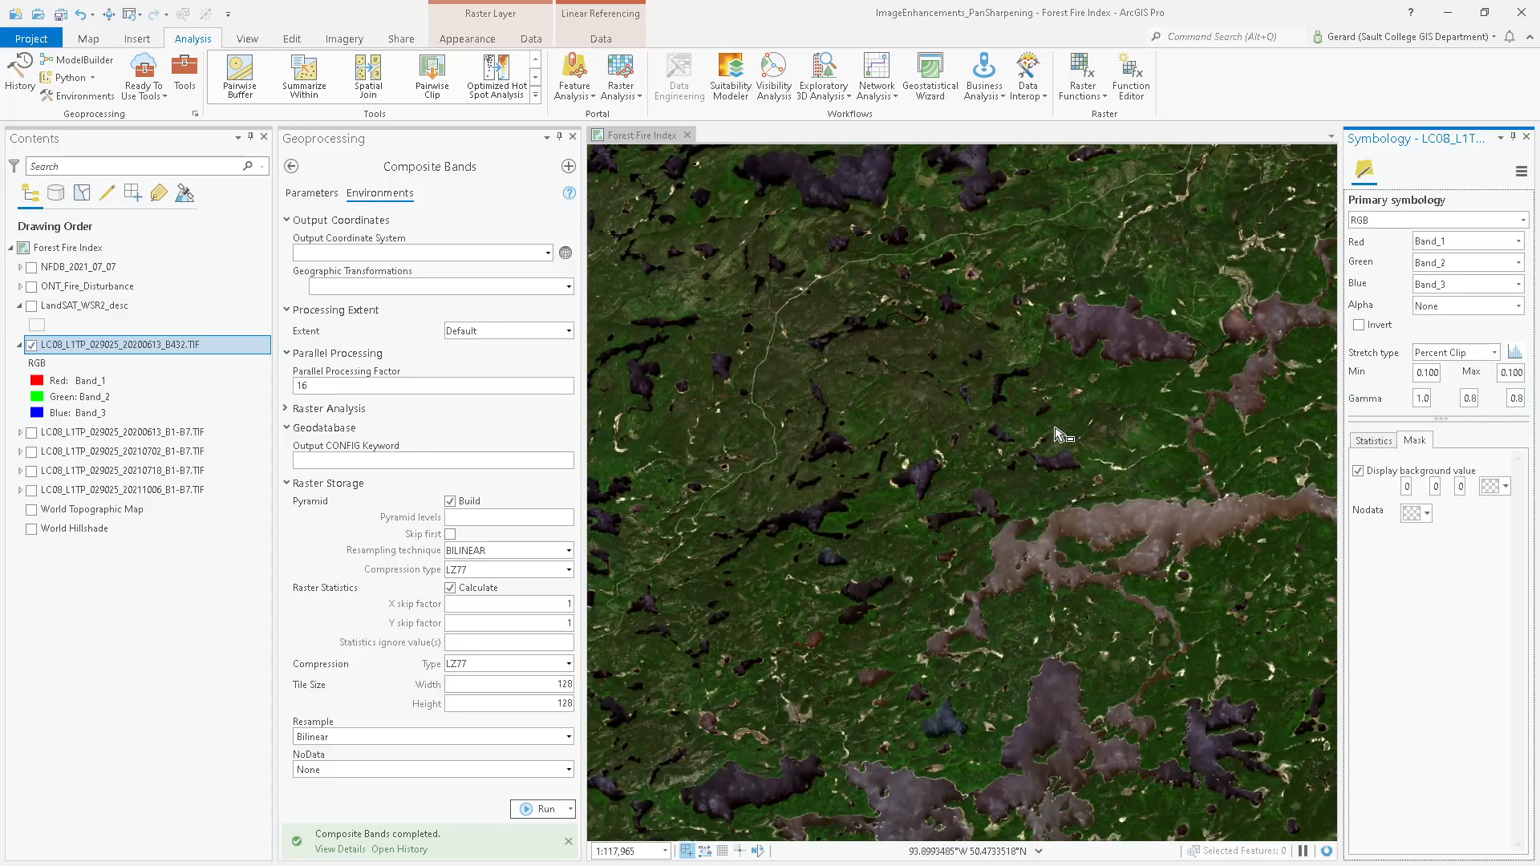
left_click_drag(1063, 353, 846, 565)
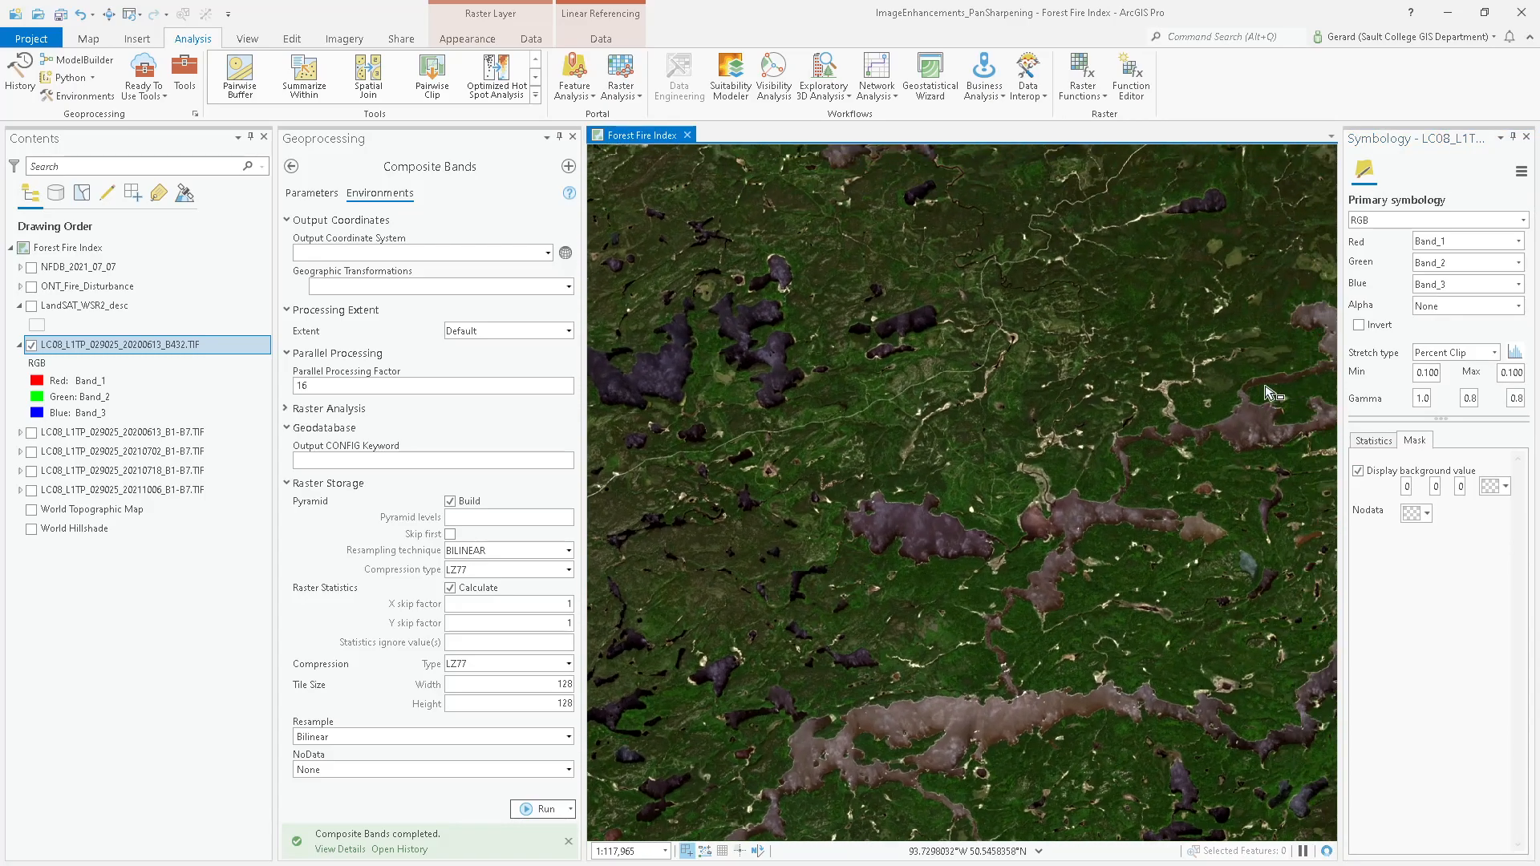
double_click(1516, 398)
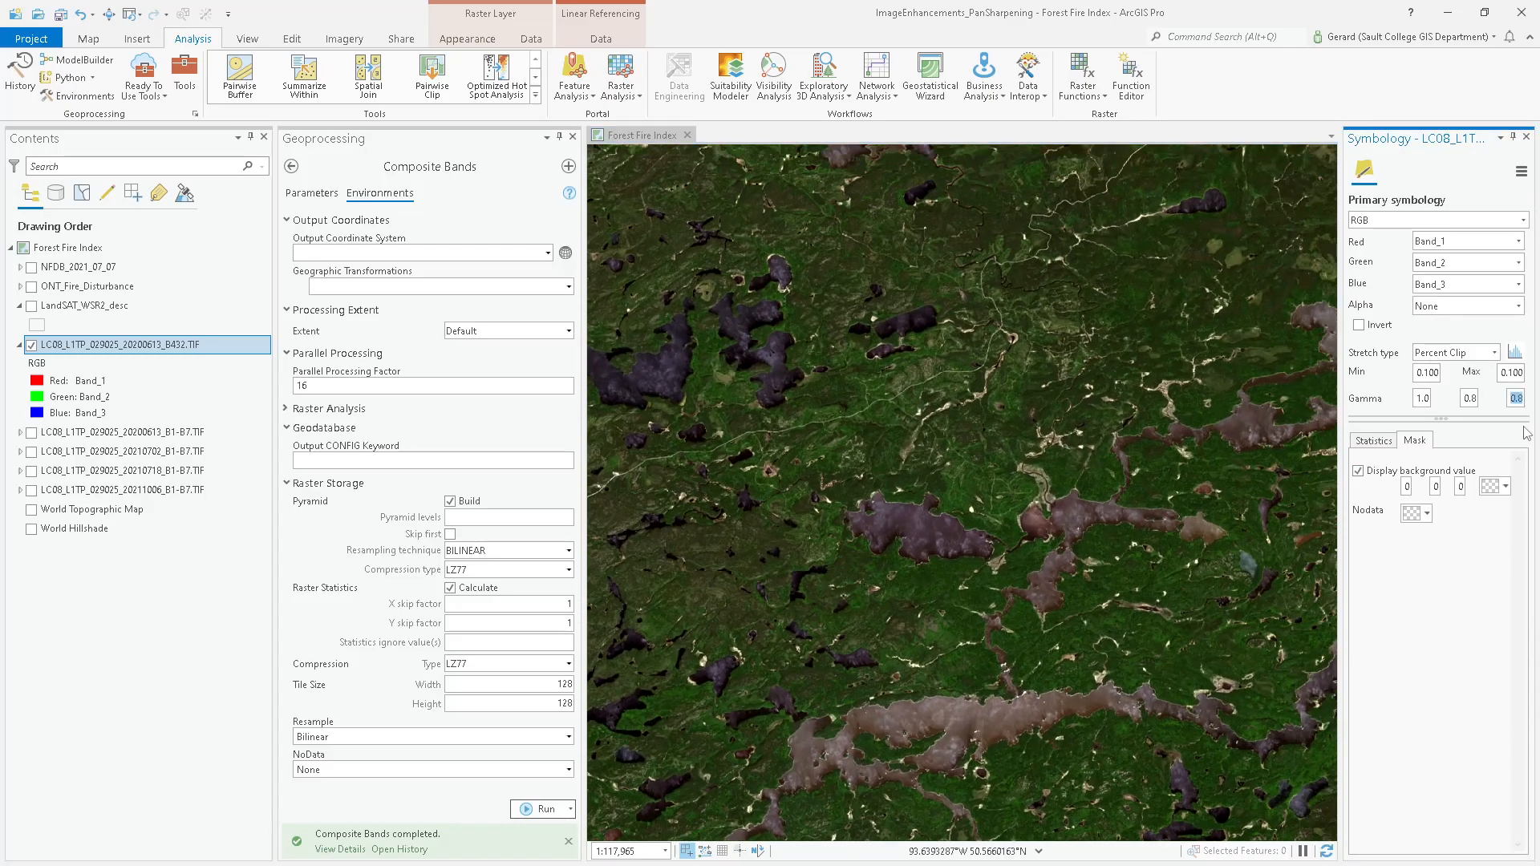
type("0.9")
key("Return")
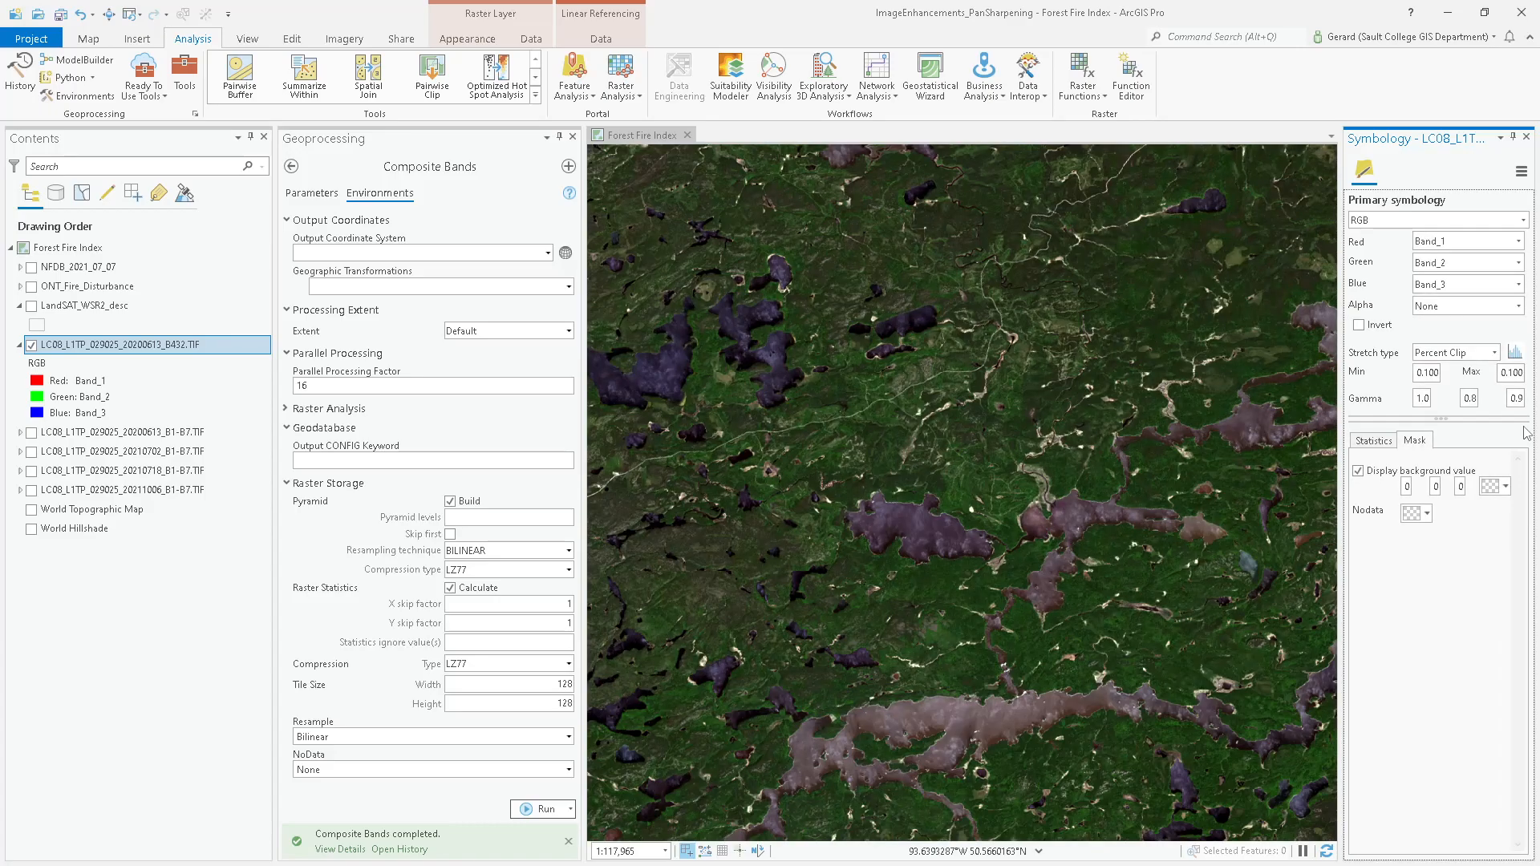
- Examine the composite's pixel detail along the river, lake shores and bright sediment-filled water at several scales
scroll(1072, 493, "up", 5)
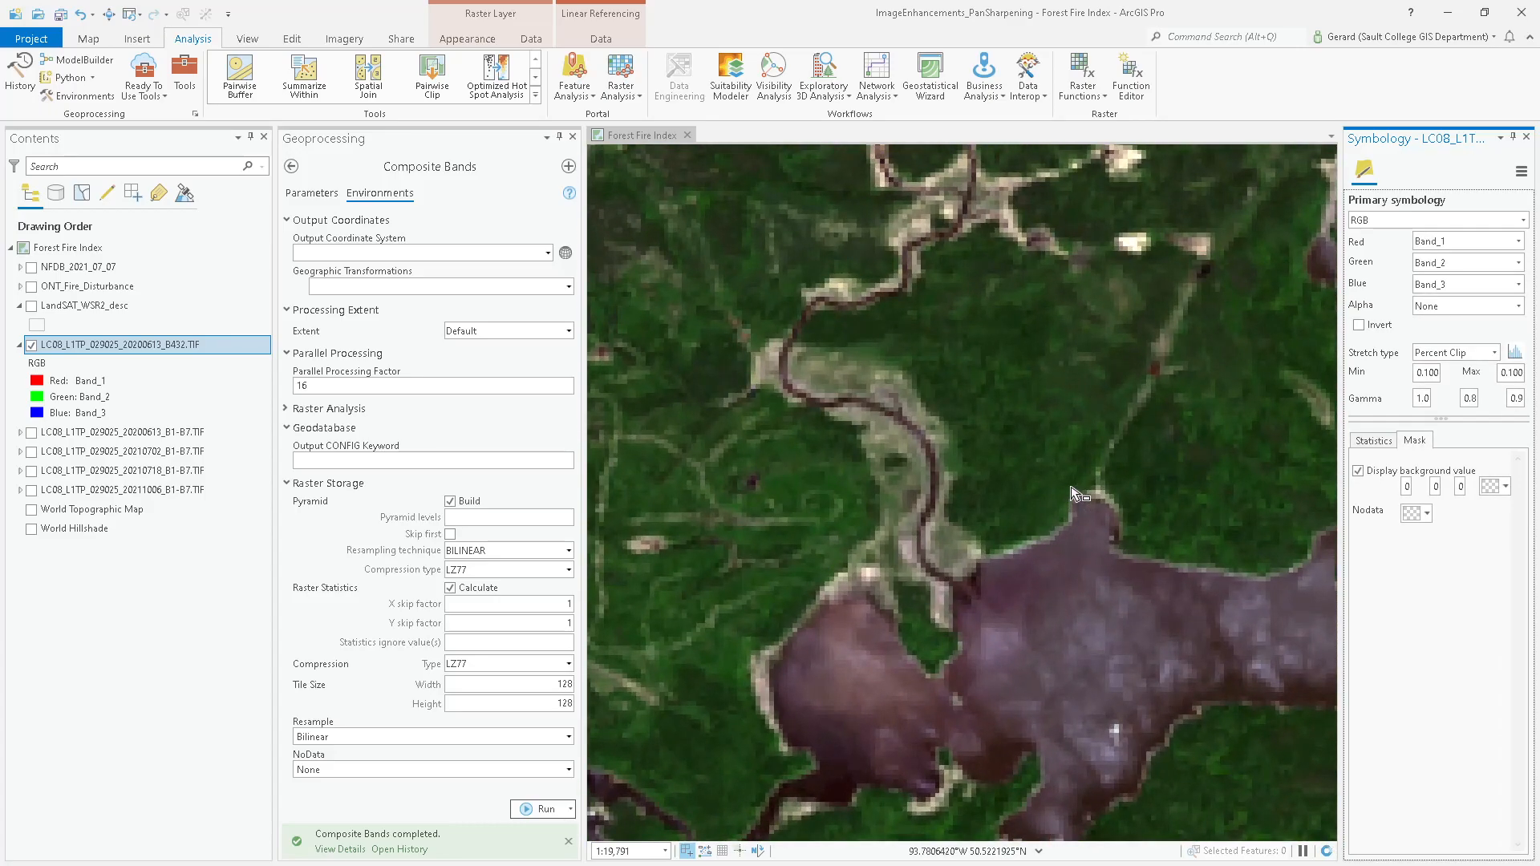
scroll(1071, 493, "up", 3)
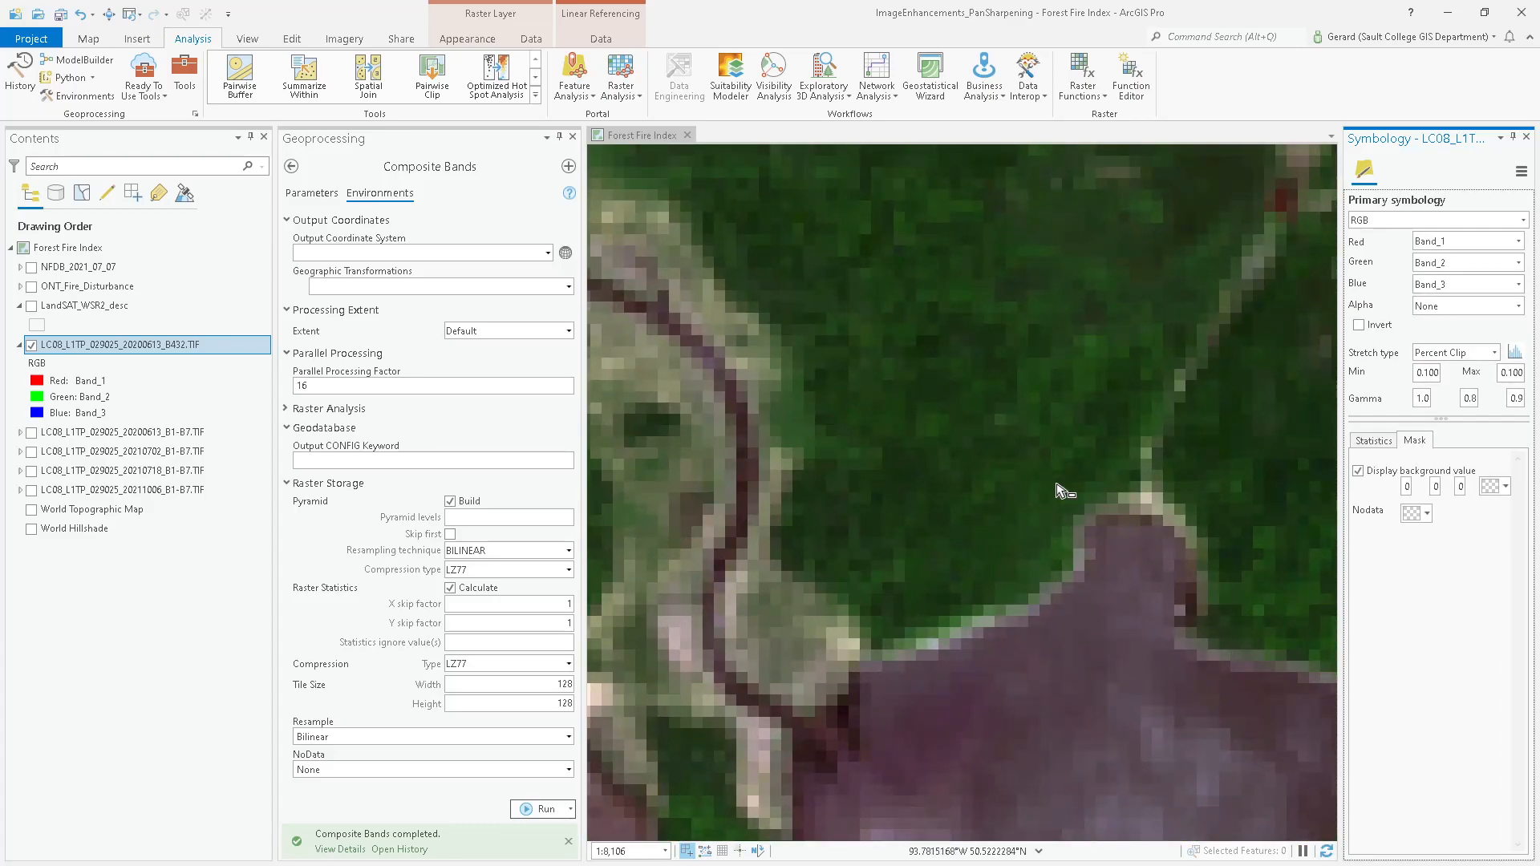
scroll(1060, 491, "down", 8)
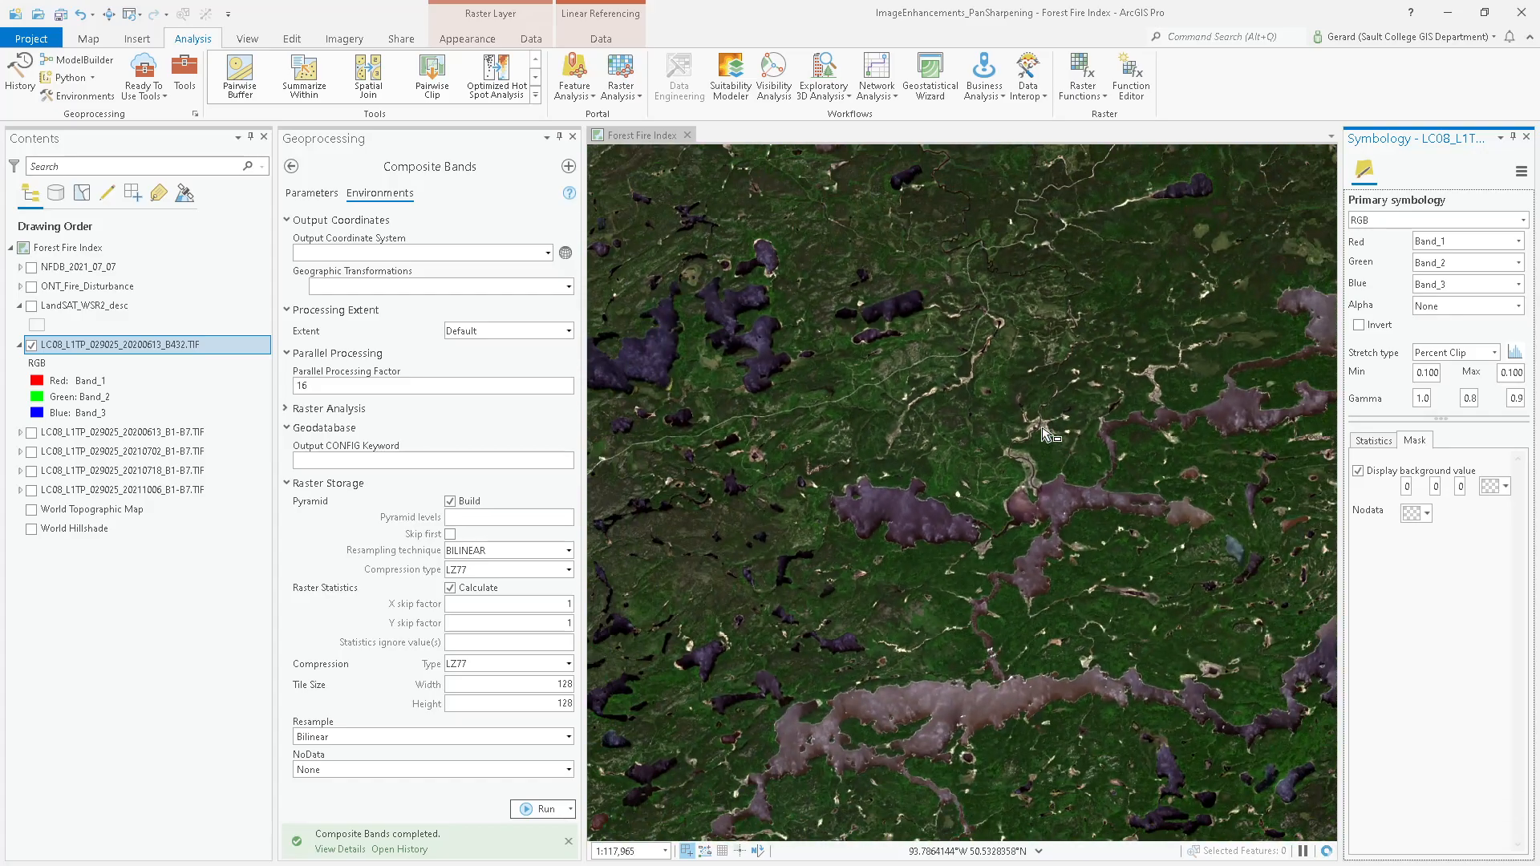
scroll(1047, 435, "down", 4)
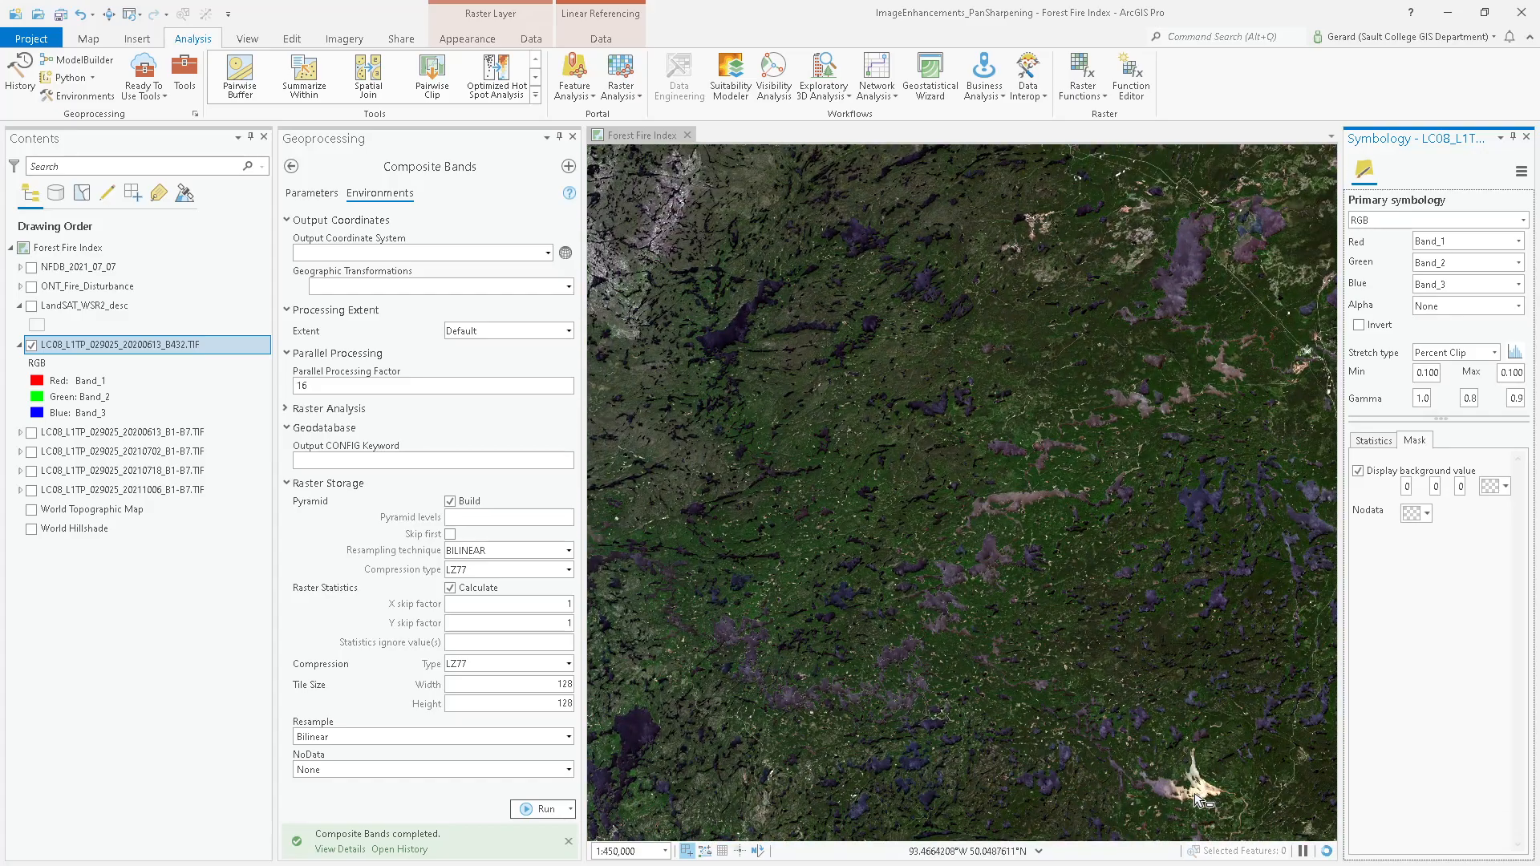
scroll(1198, 799, "up", 12)
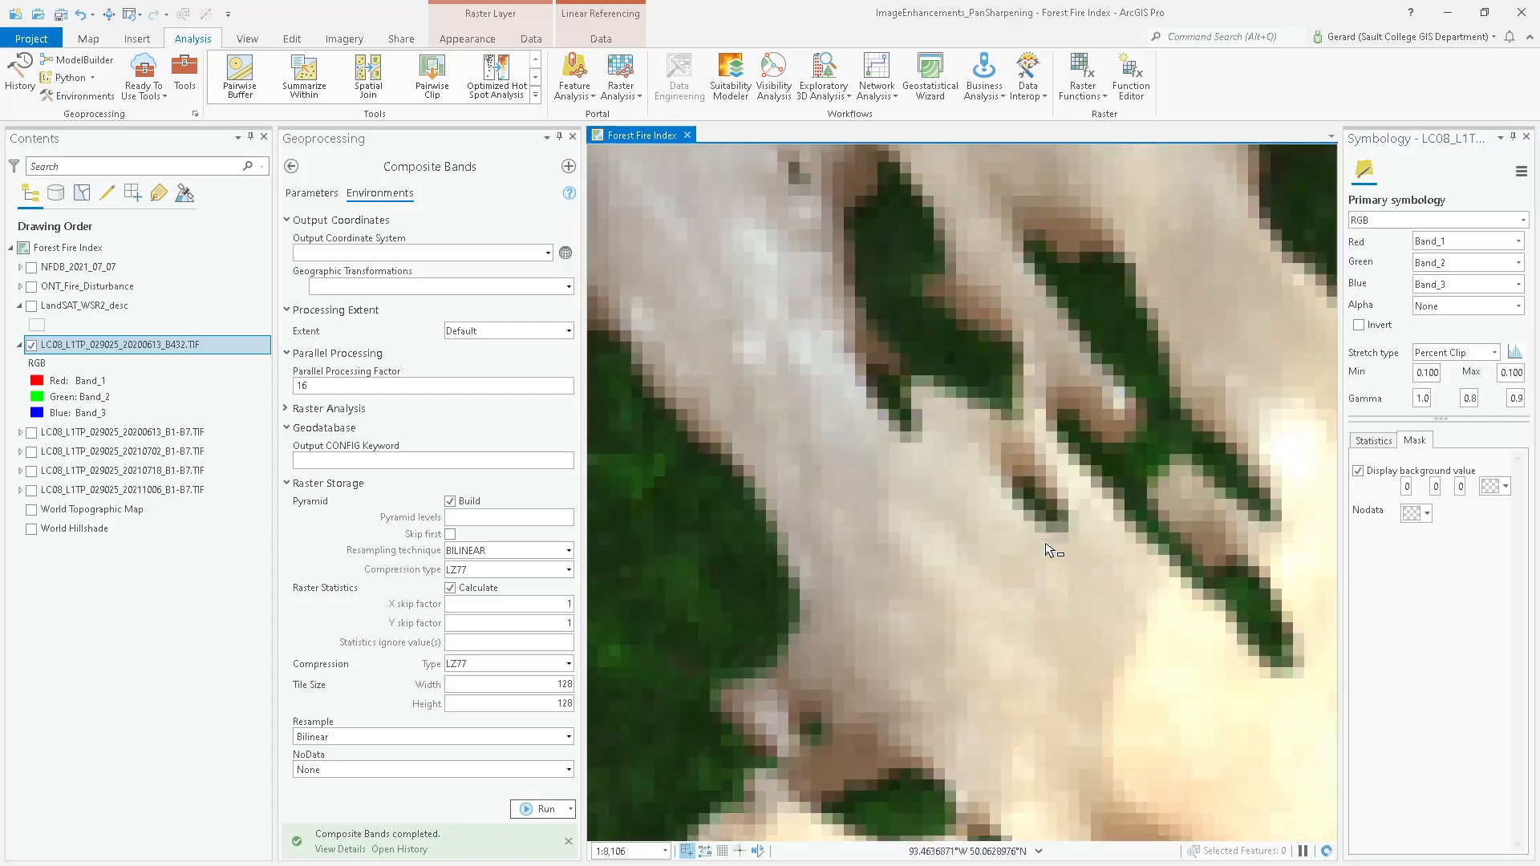
left_click_drag(1127, 487, 950, 472)
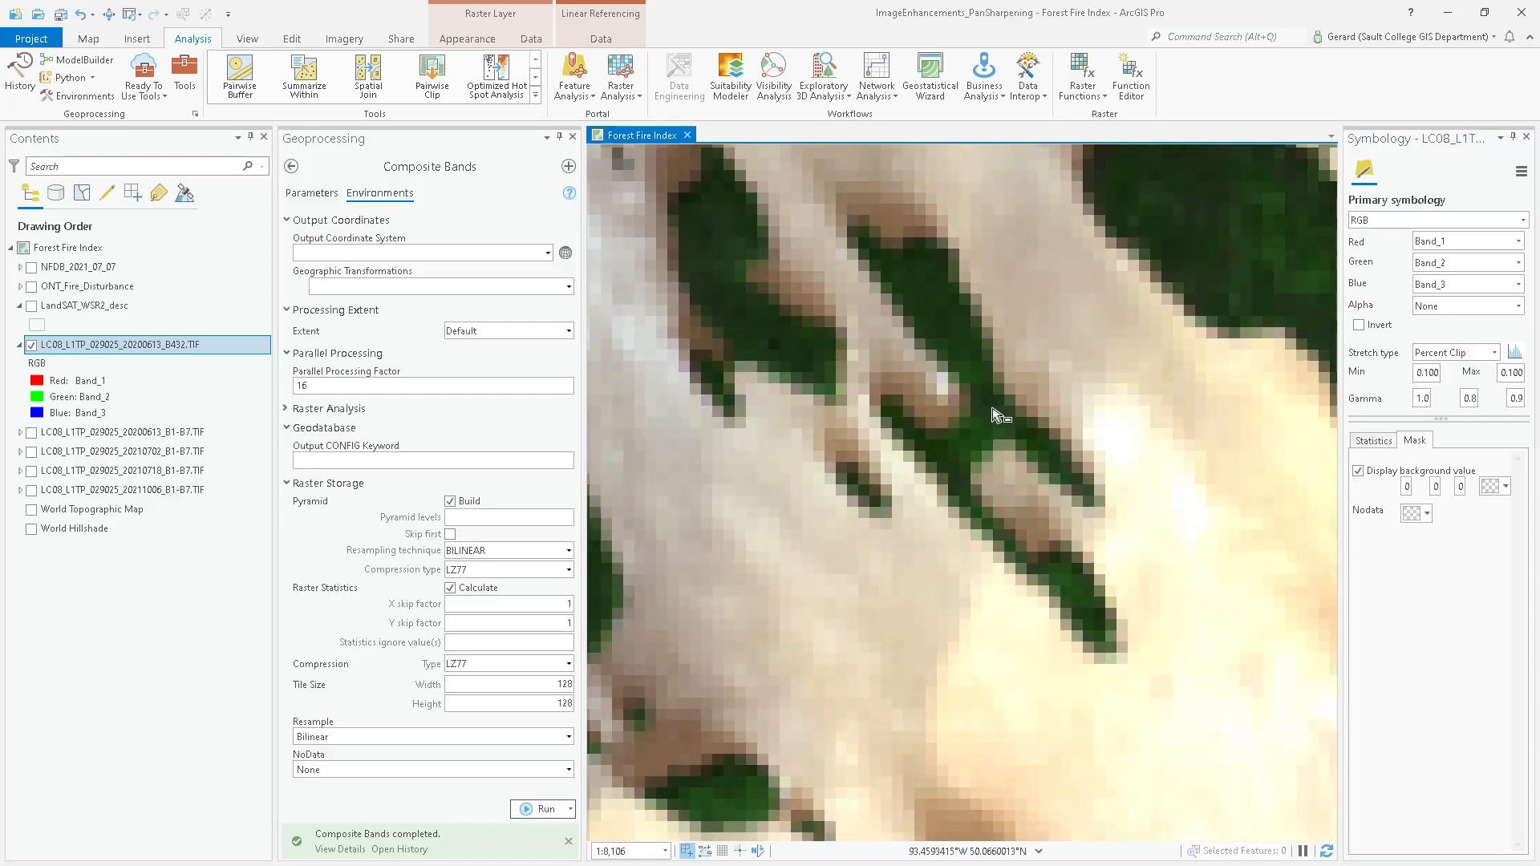
scroll(1043, 532, "down", 3)
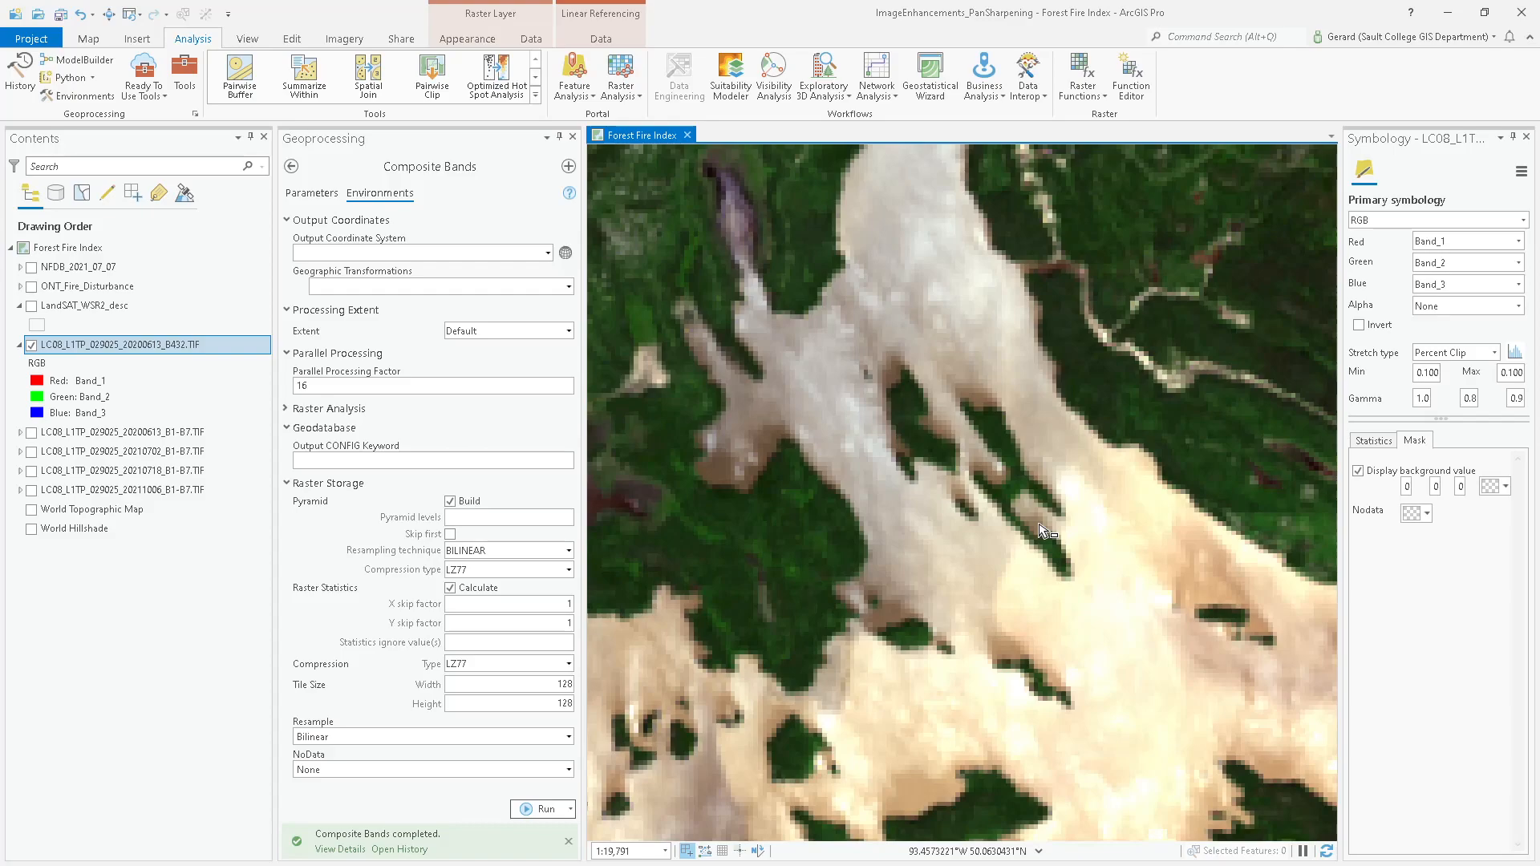
scroll(1043, 493, "up", 3)
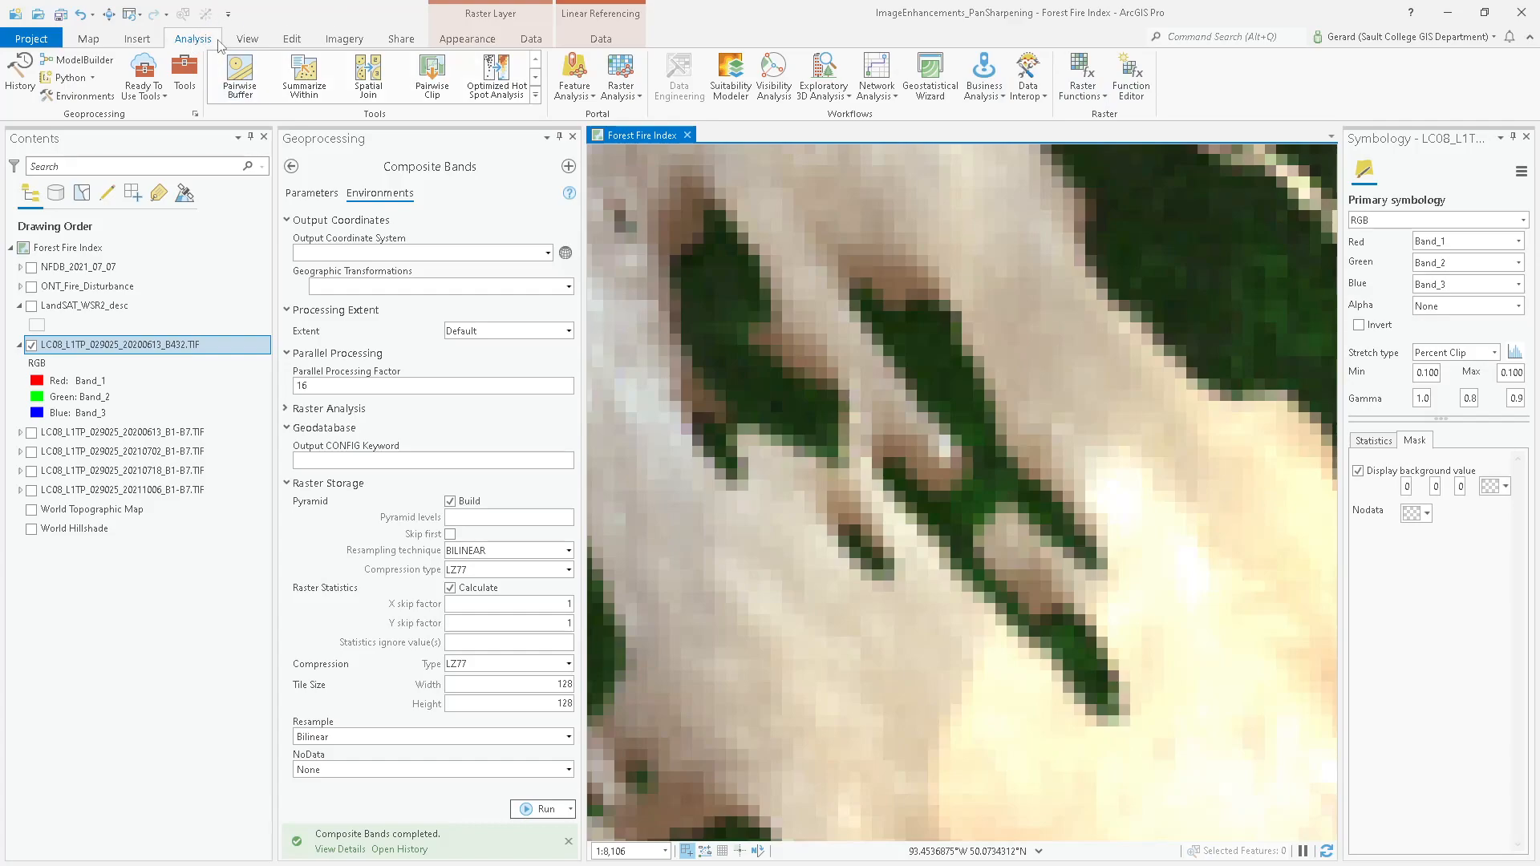
- Open the Pansharpen raster function from the system Appearance functions
left_click(1078, 100)
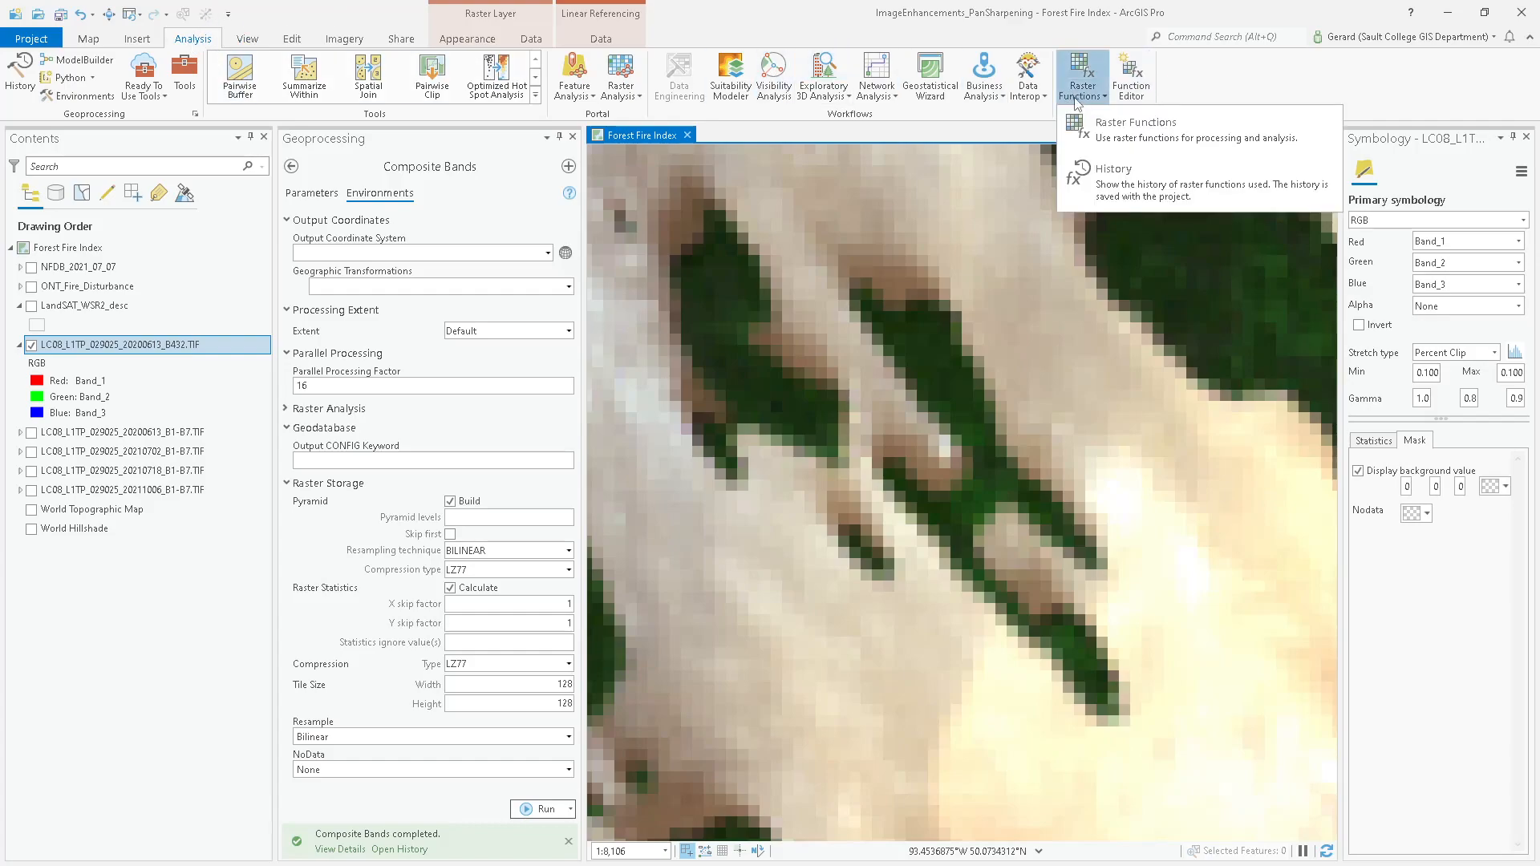
left_click(1123, 133)
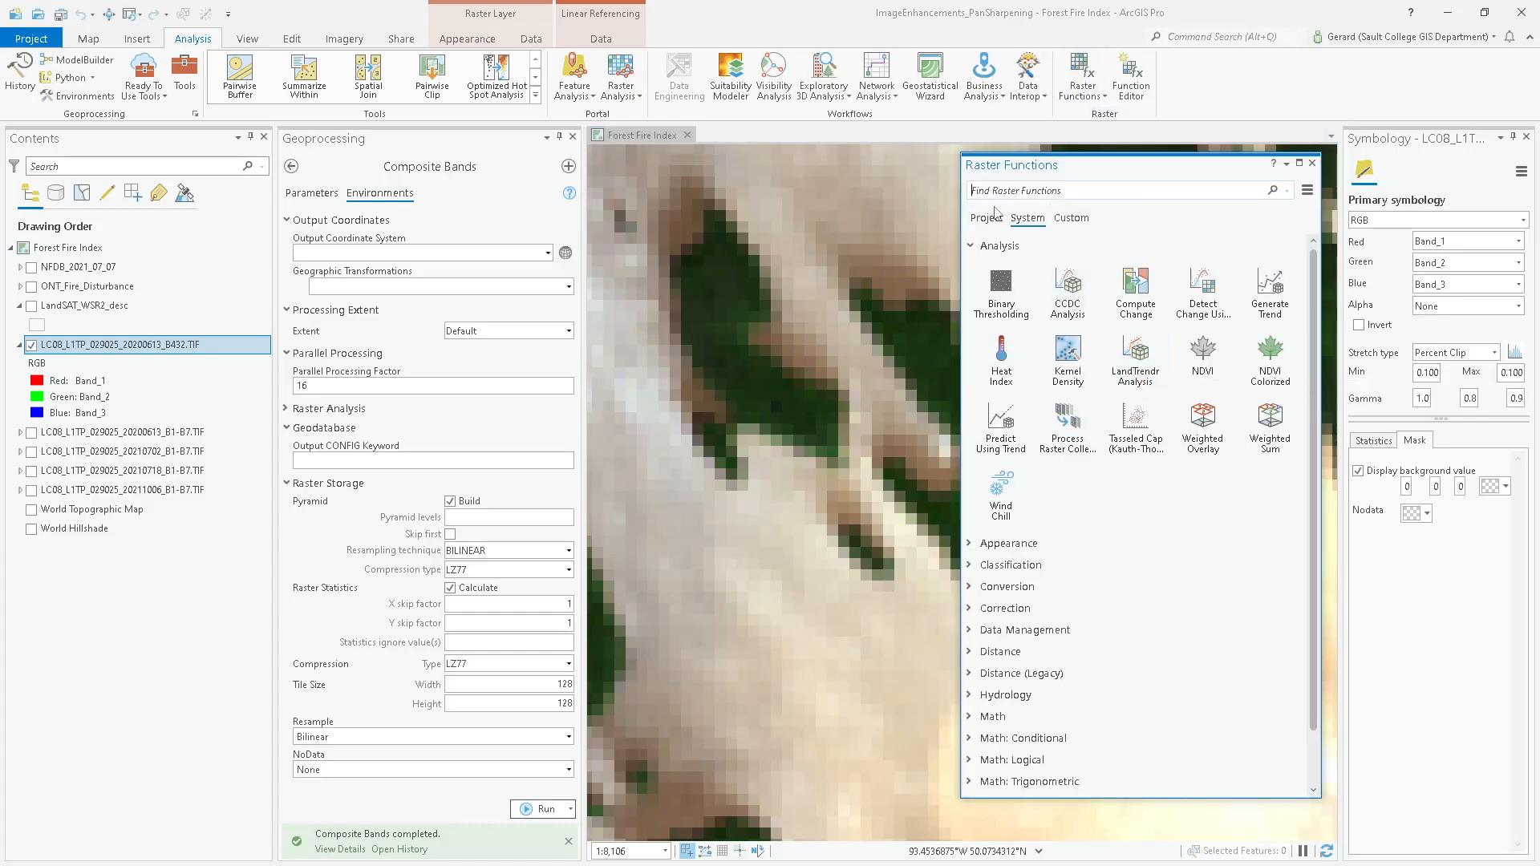
left_click(974, 246)
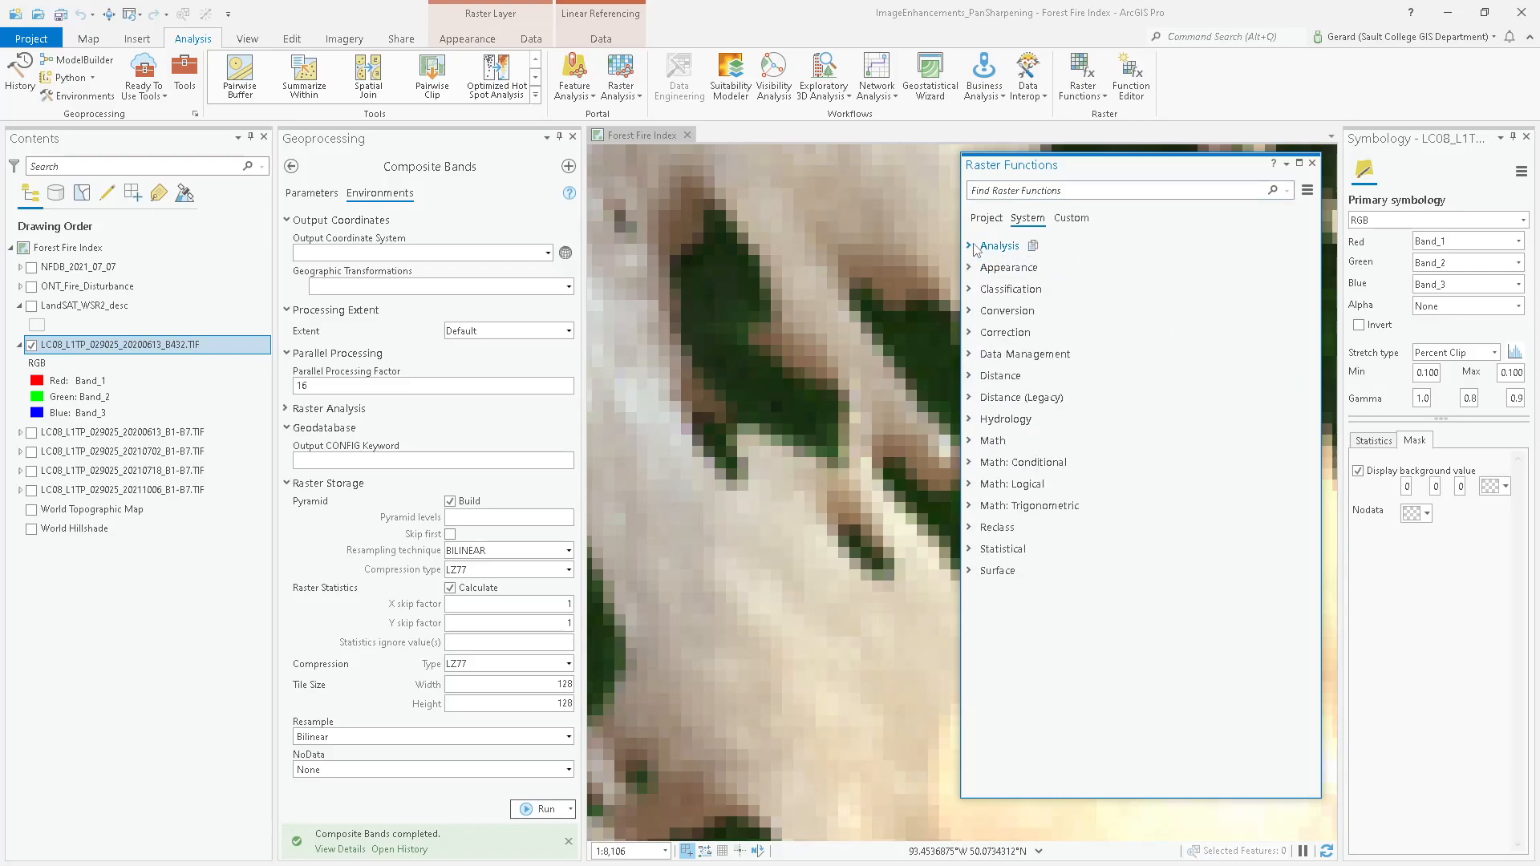
left_click(971, 269)
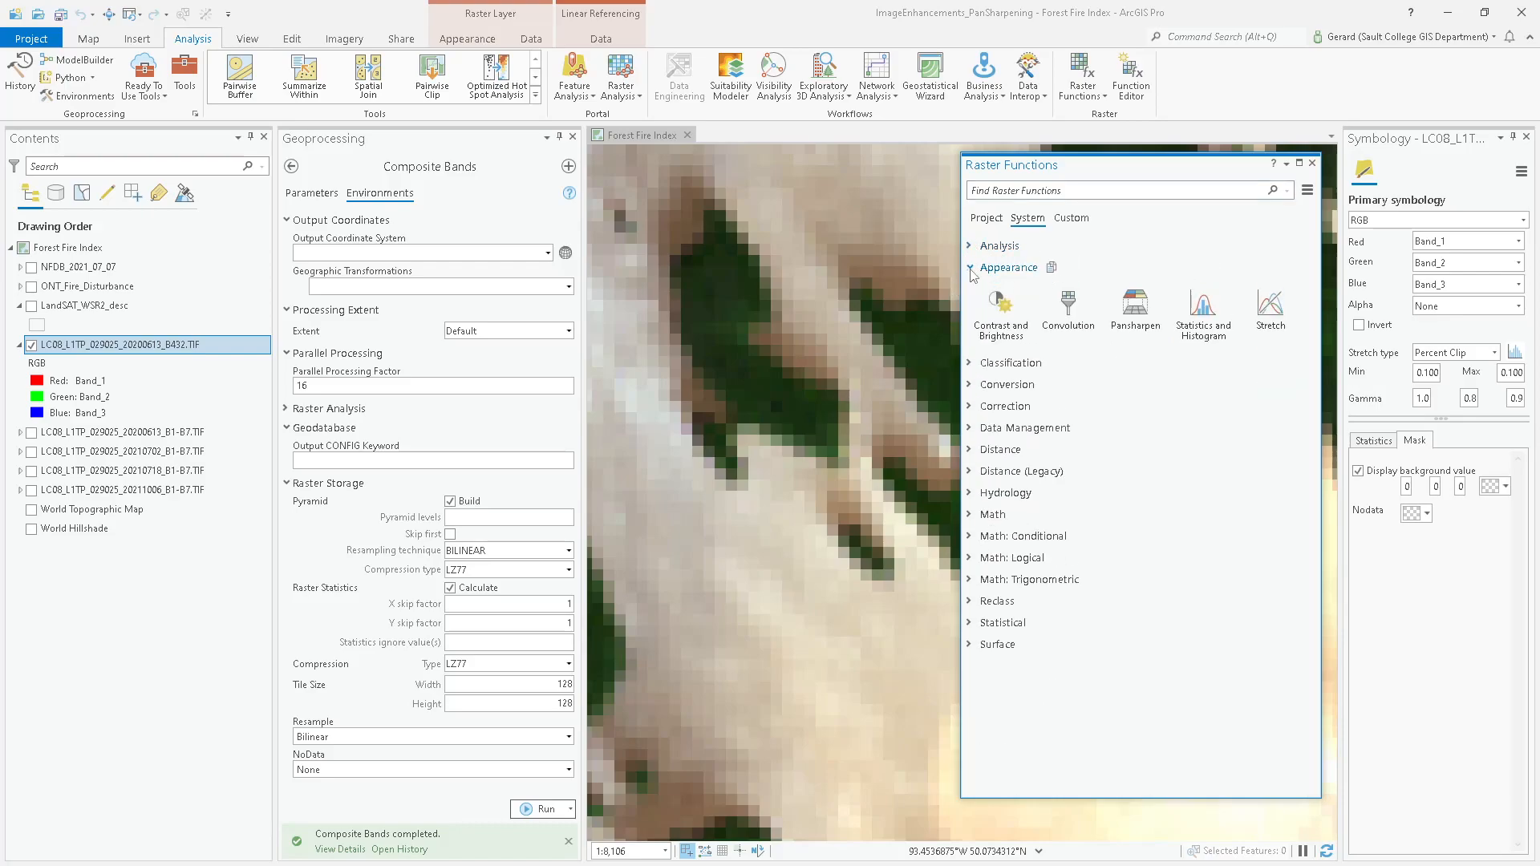
left_click(1153, 315)
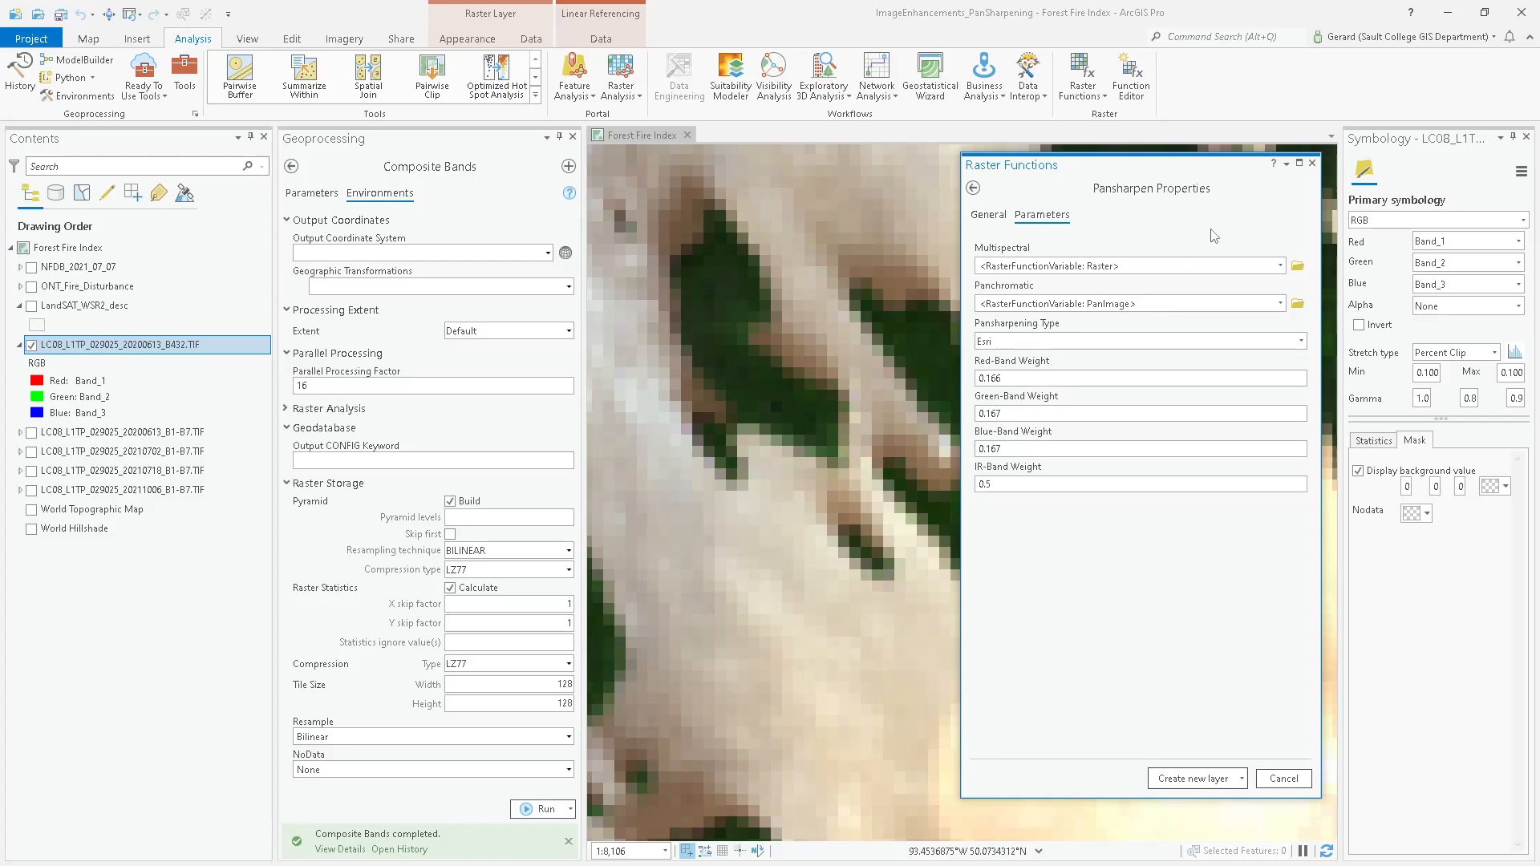
- Set LC08_L1TP_029025_20200613_B432.TIF as the multispectral raster and LC08_L1TP_029025_20200613_20200625_01_T1_B8.TIF as the panchromatic raster
left_click(1281, 267)
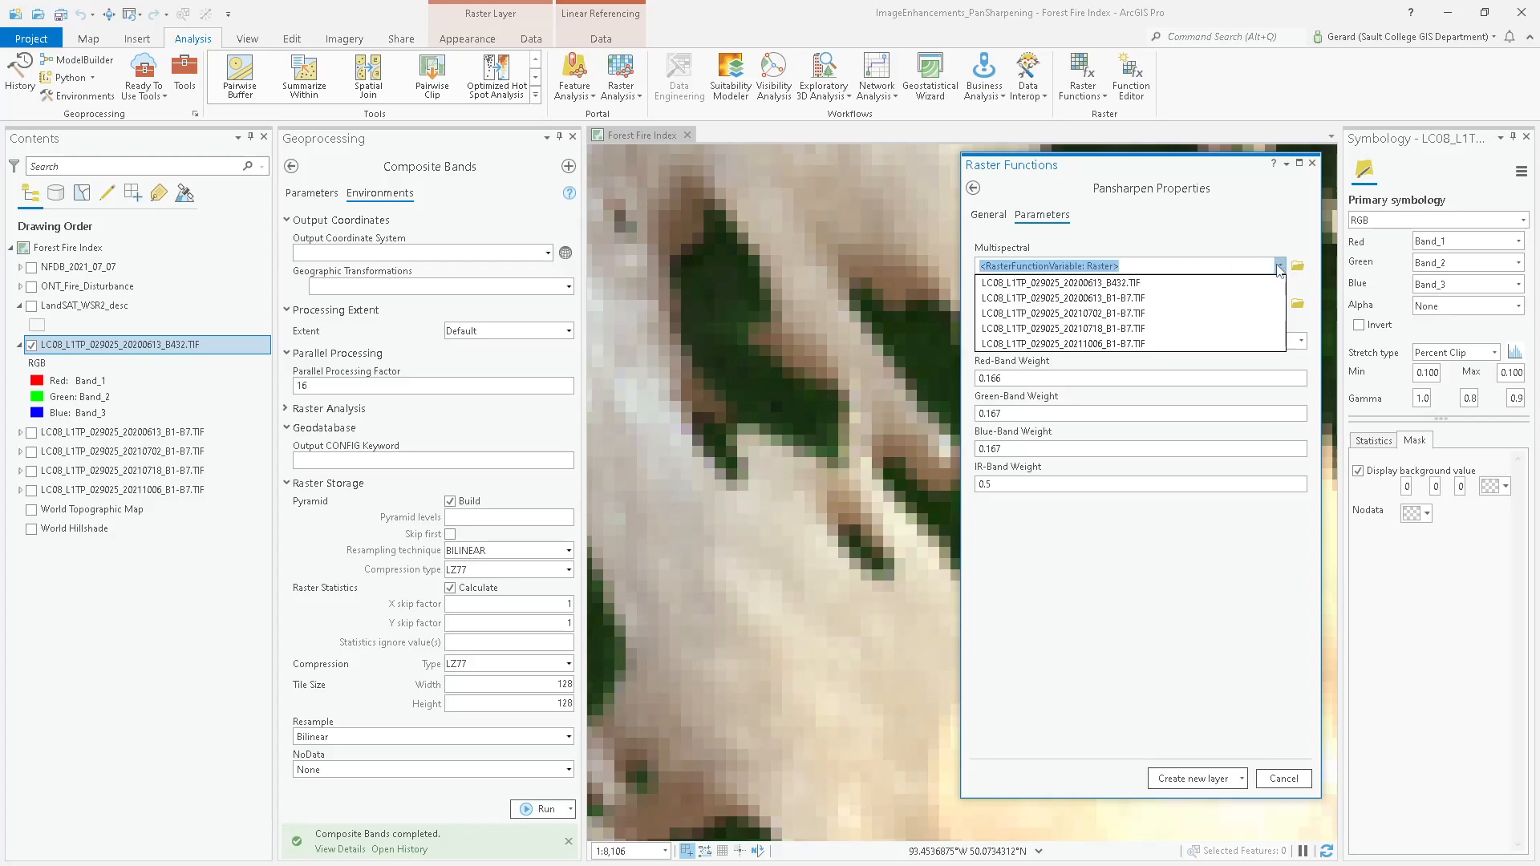
left_click(1091, 284)
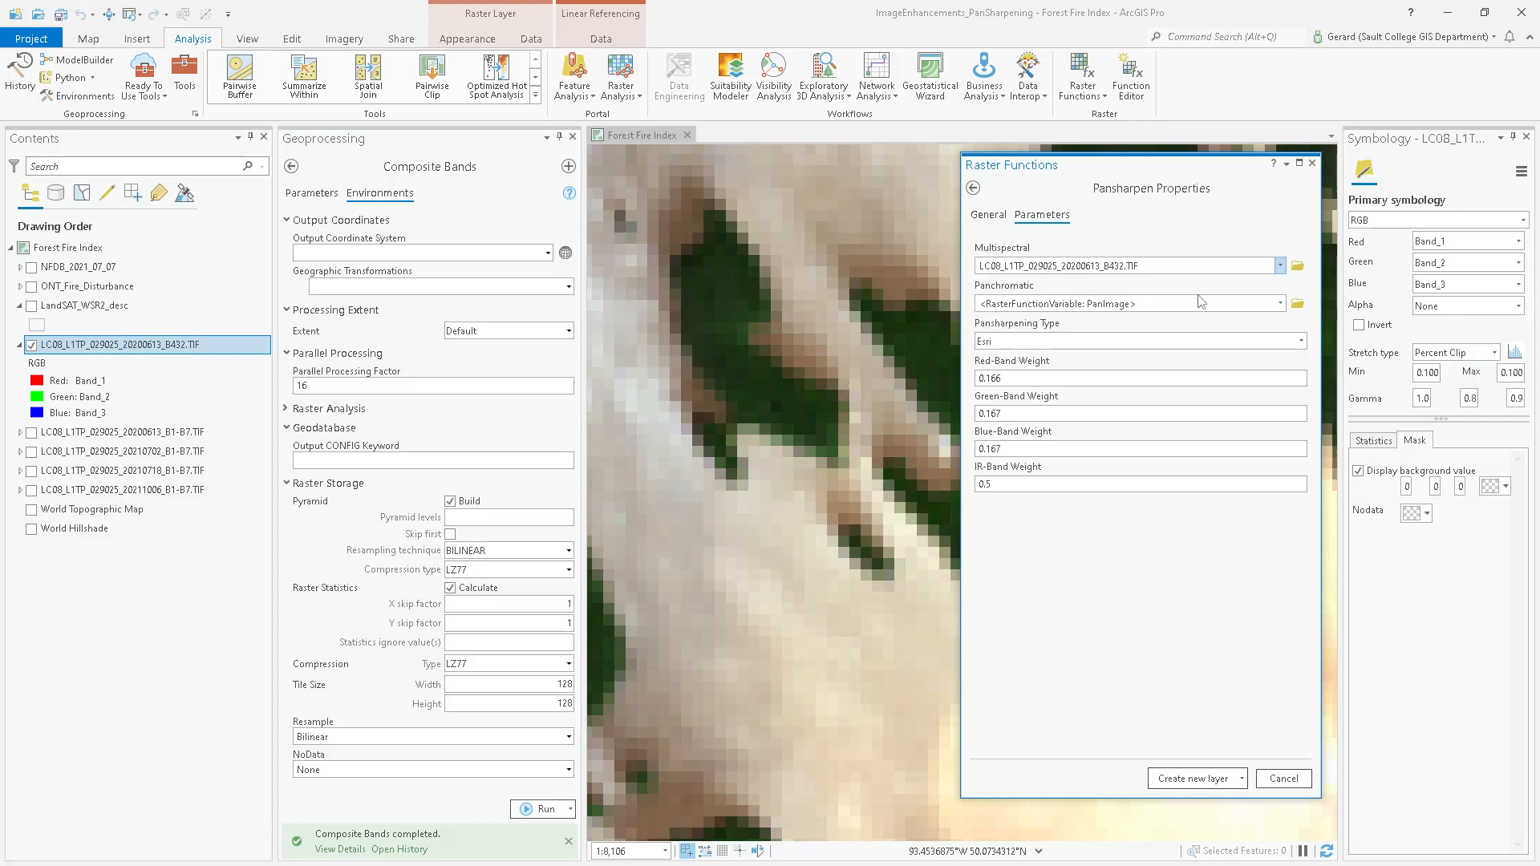
left_click(1283, 305)
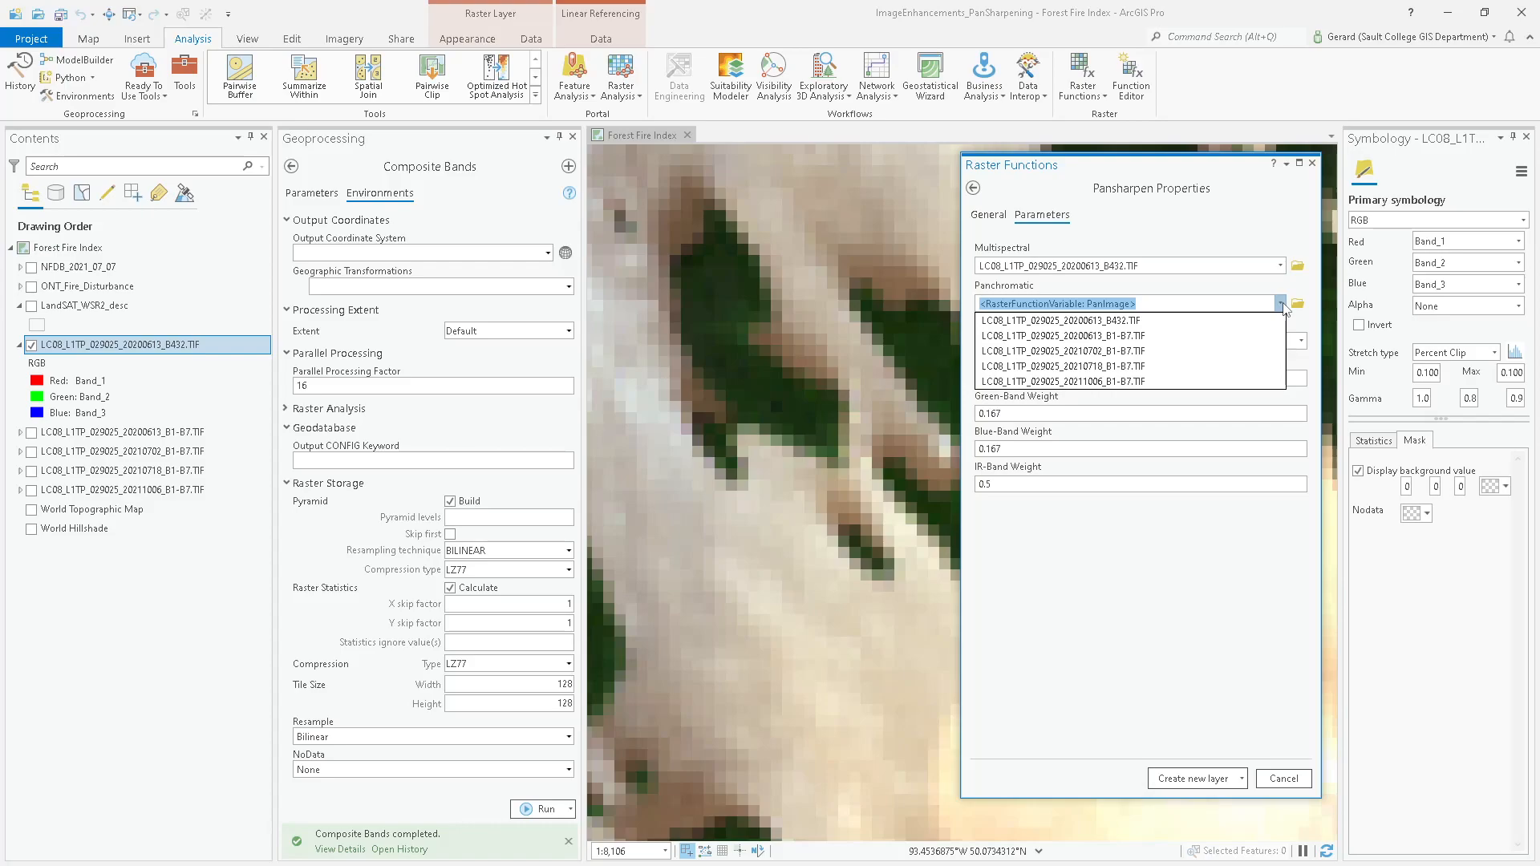
left_click(1282, 305)
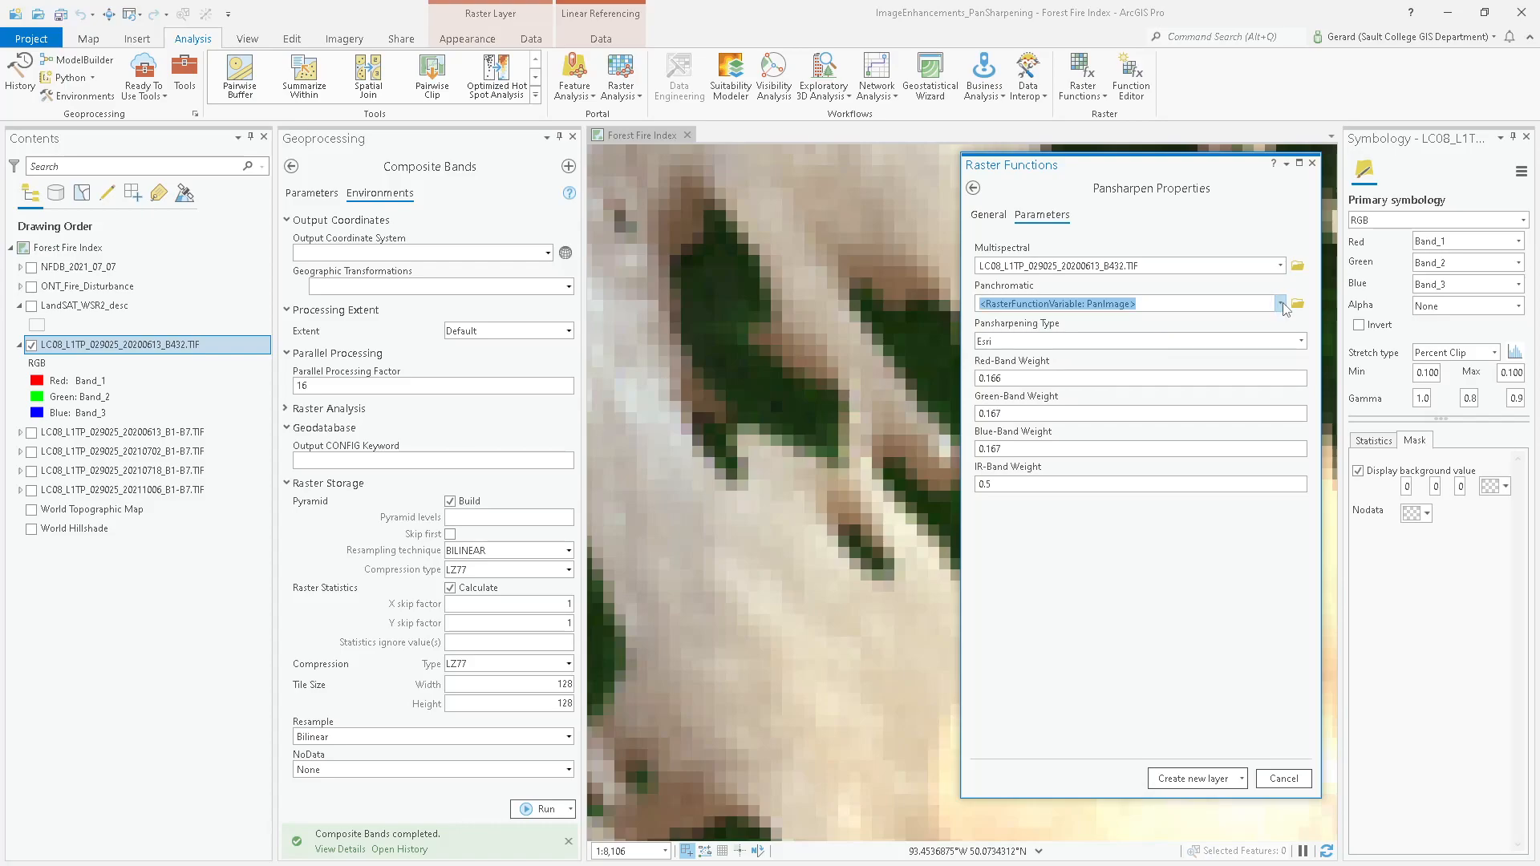
left_click(1297, 304)
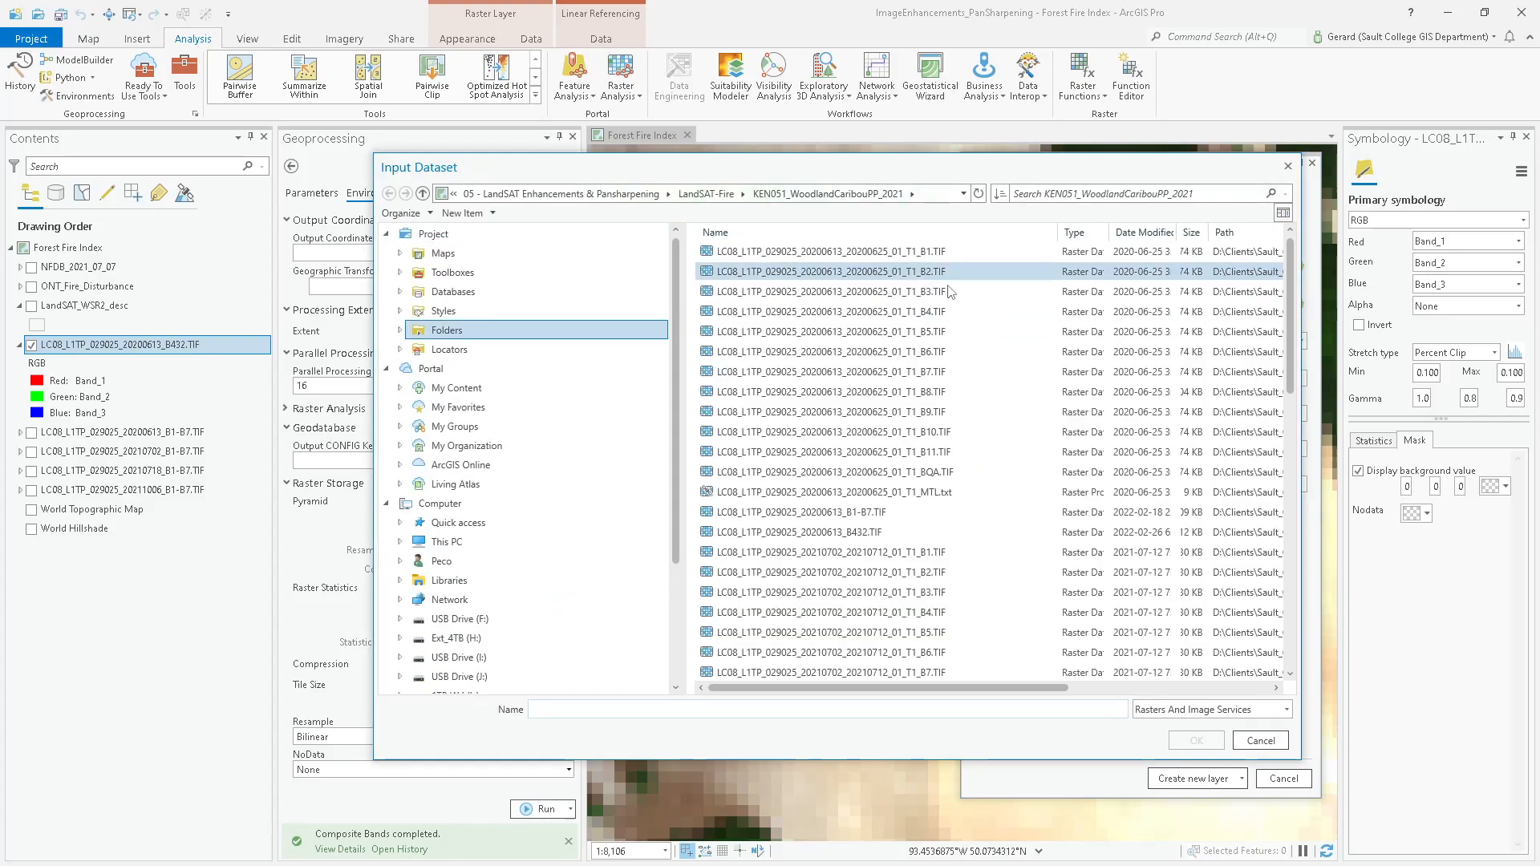
left_click(954, 393)
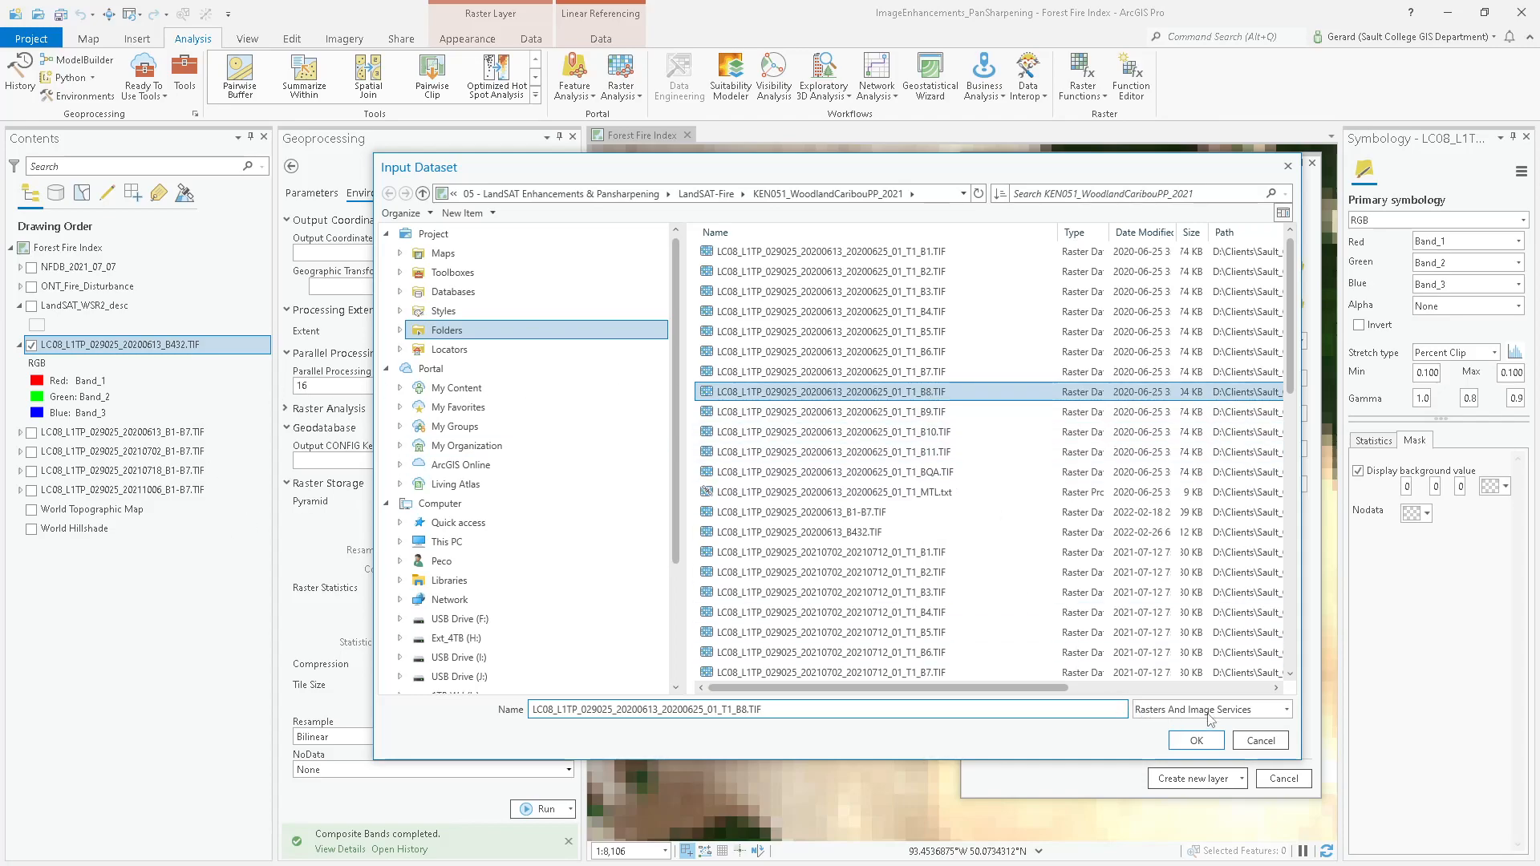
left_click(1196, 741)
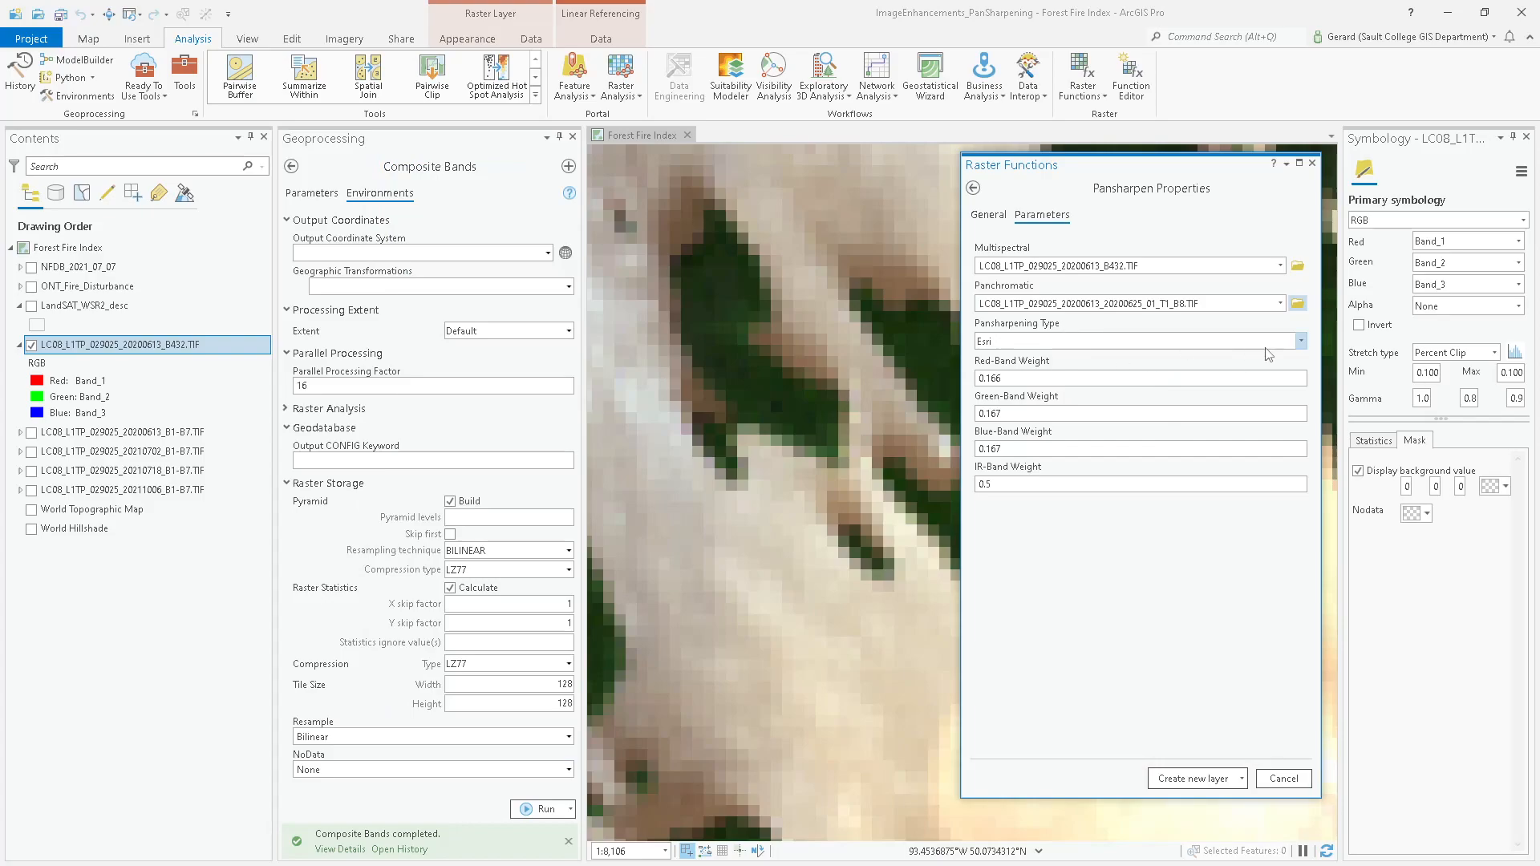
- Keep the Esri pansharpening type with its default band weights and create the pansharpened result as a new layer
left_click(1304, 341)
left_click(1308, 345)
left_click(1244, 779)
left_click(1246, 780)
left_click(1196, 783)
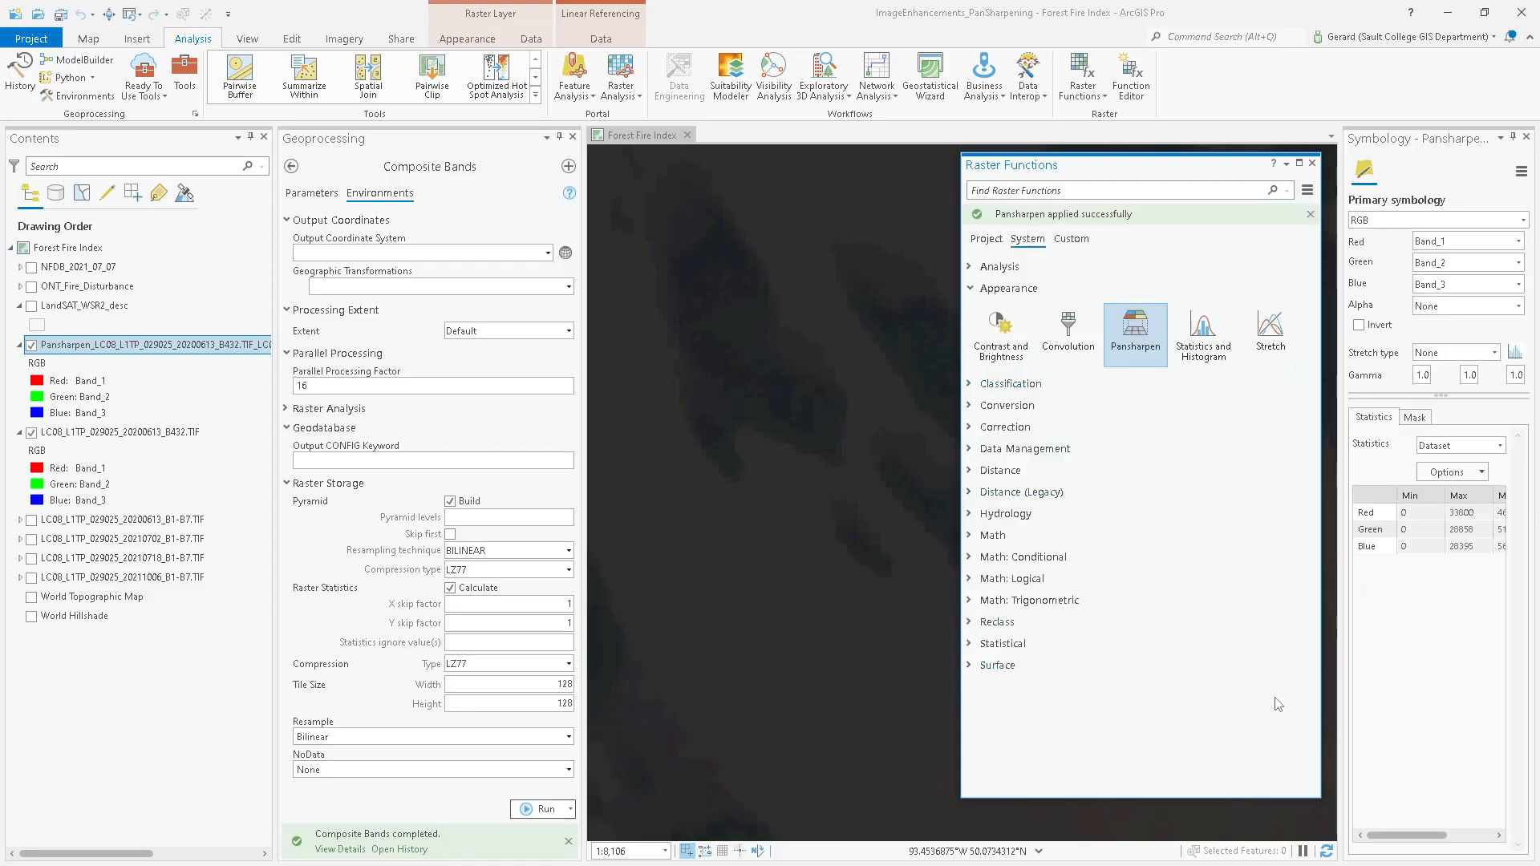
- Start exporting the pansharpened layer, naming the output LC08_L1TP_029025_20200613_B432_Pansharp.TIF in the KEN051_WoodlandCaribouPP_2021 folder
left_click(1313, 163)
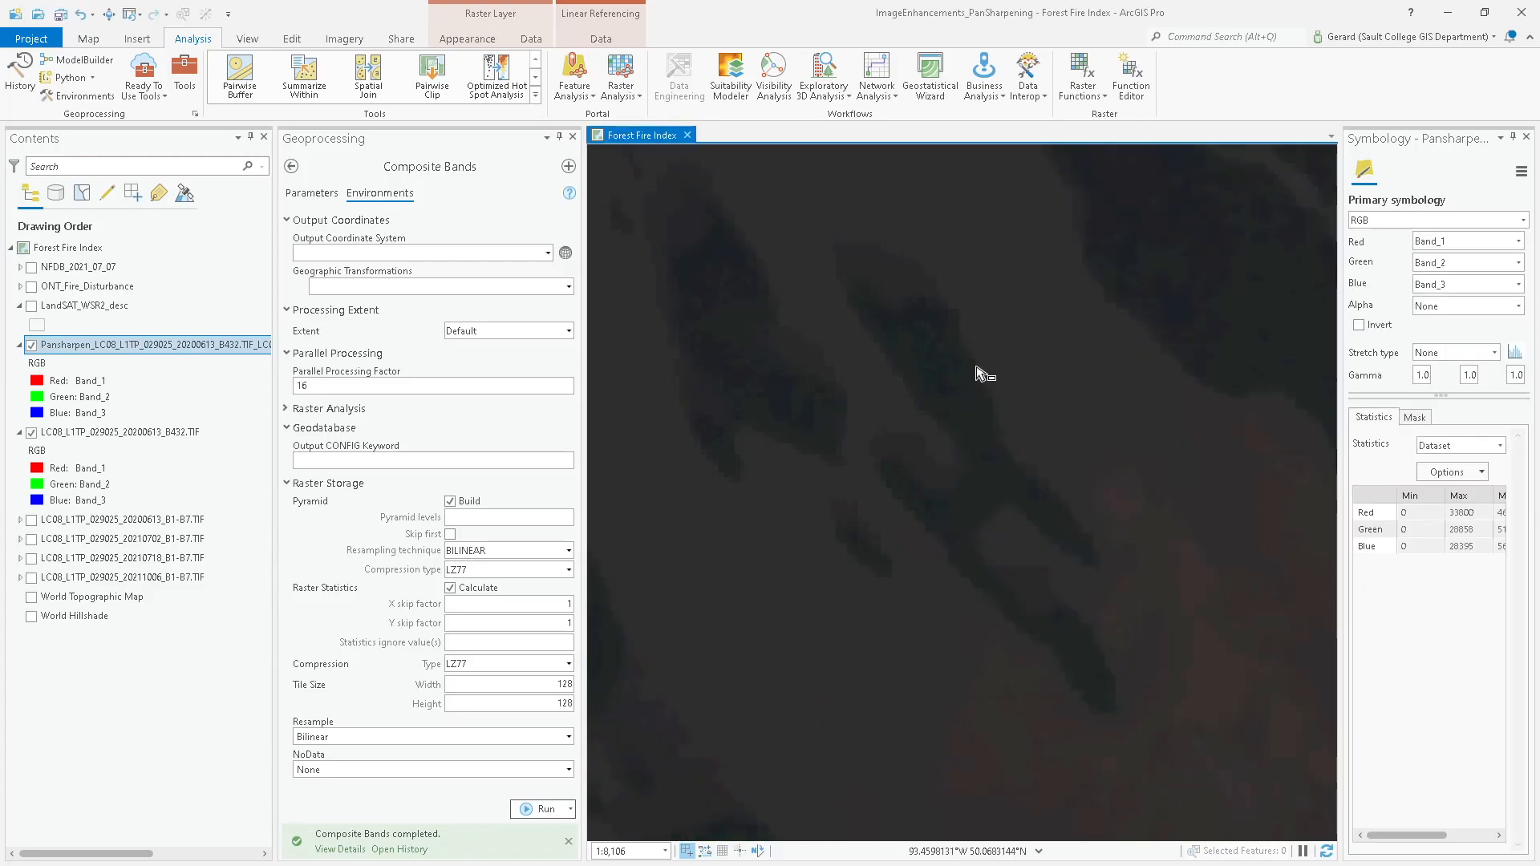
right_click(148, 345)
mouse_move(221, 679)
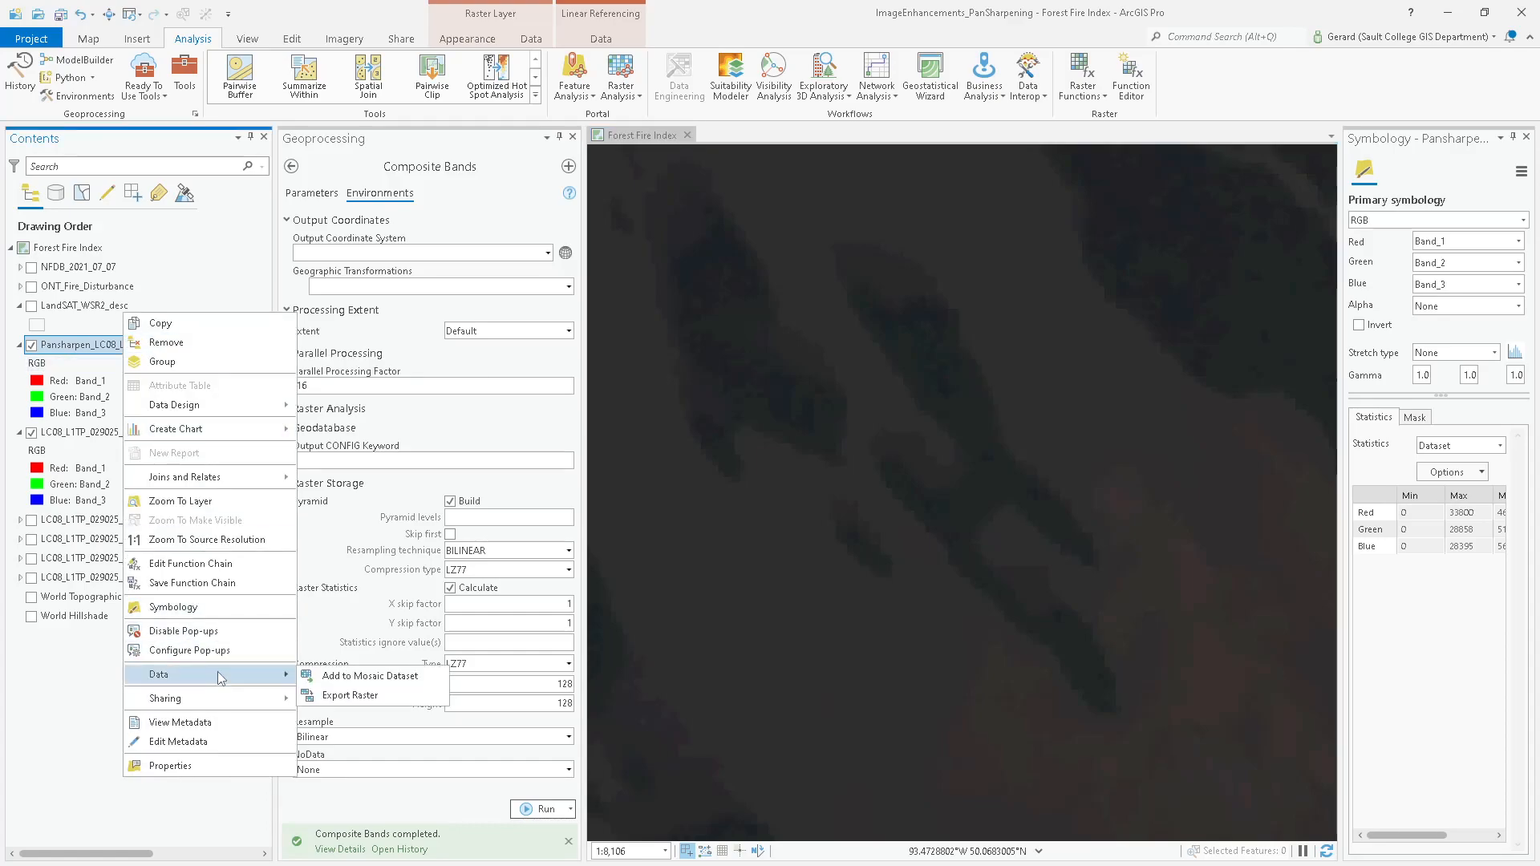
left_click(387, 695)
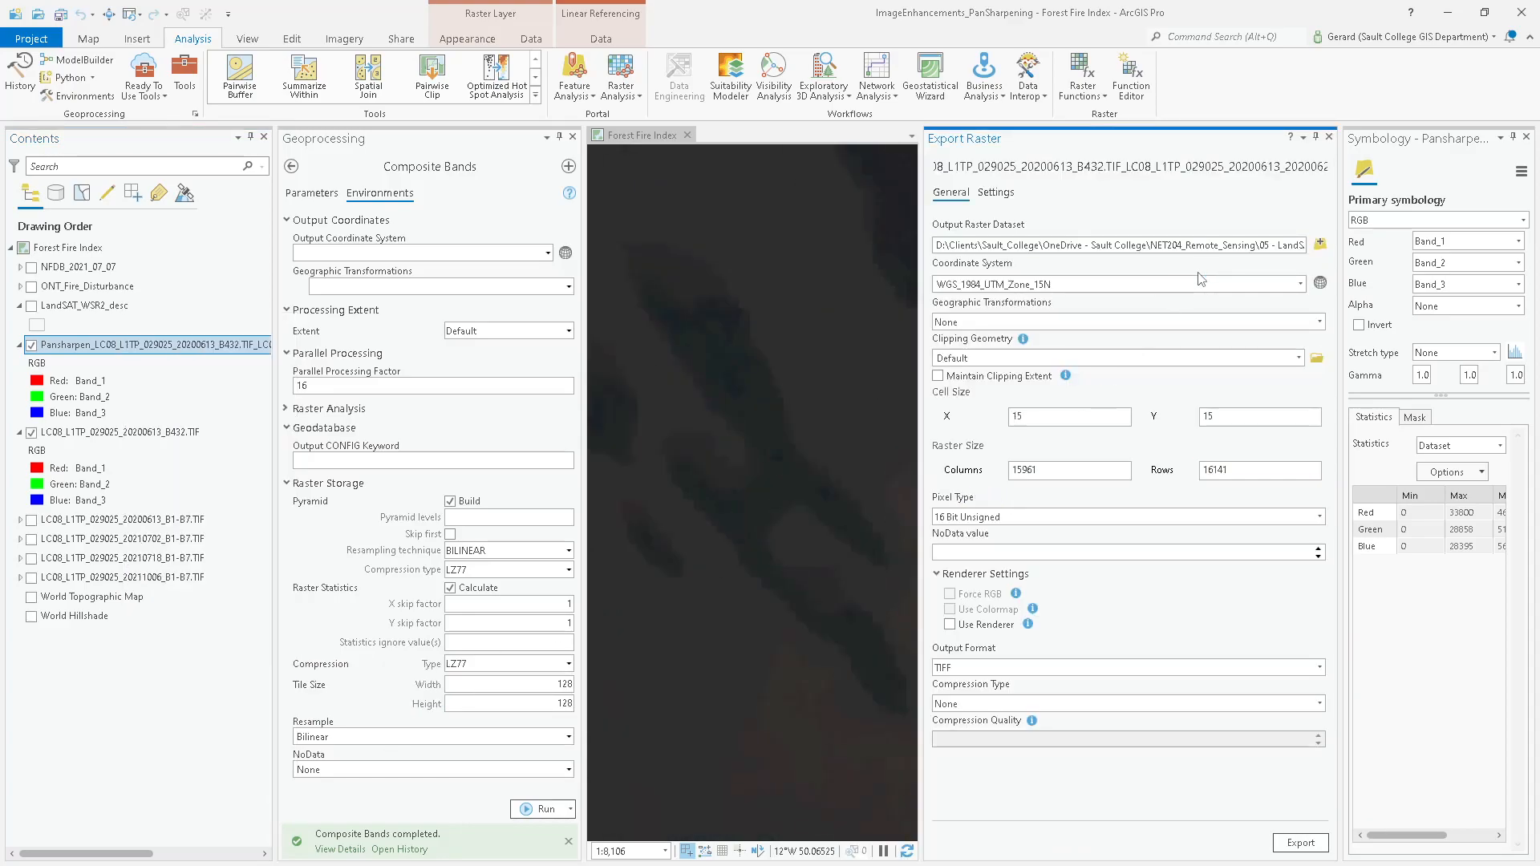
left_click(1320, 244)
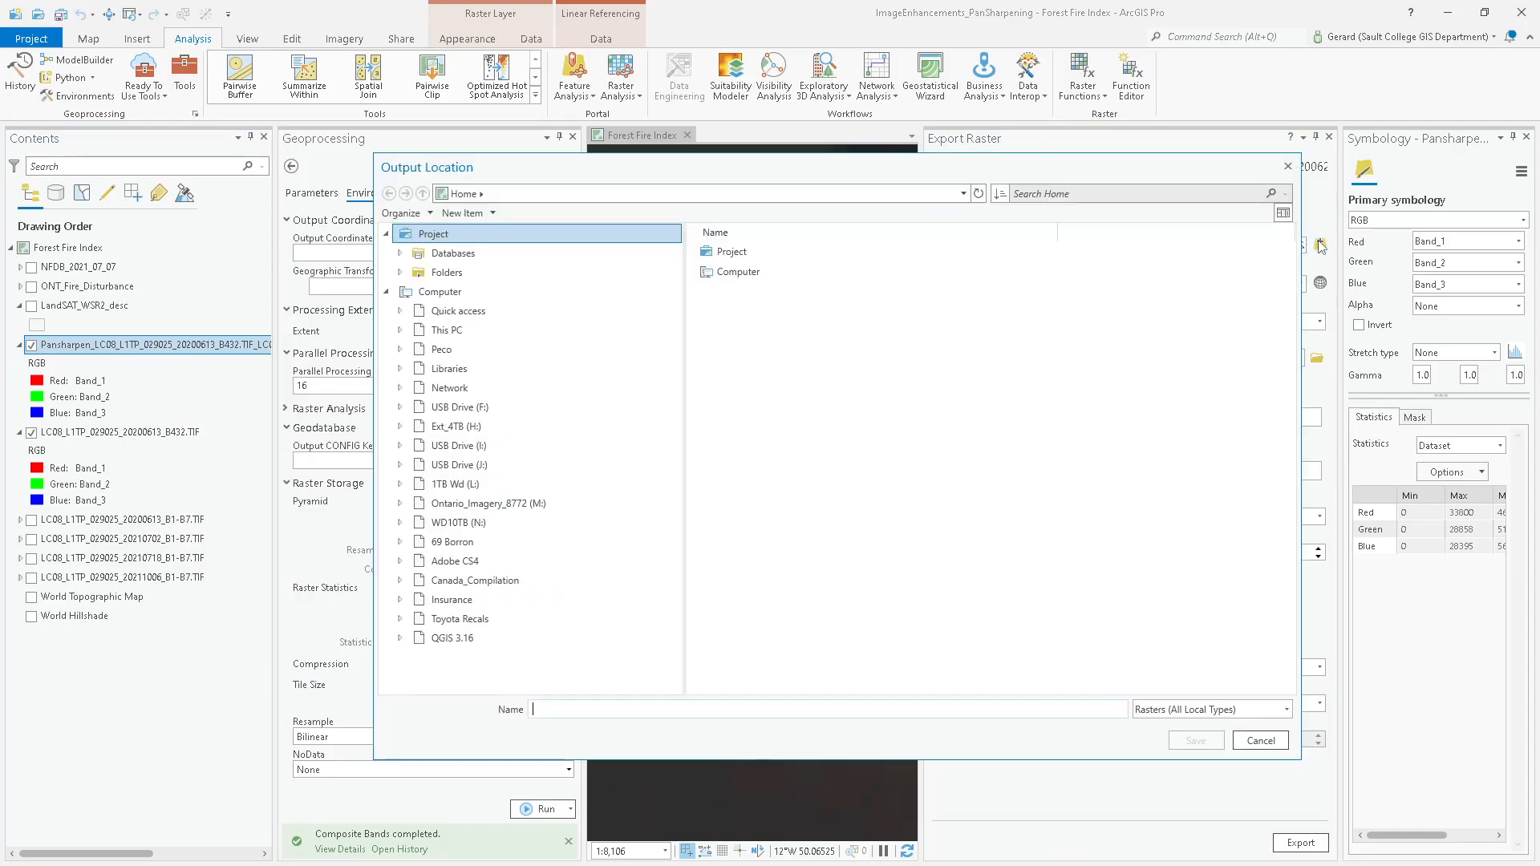
left_click(859, 533)
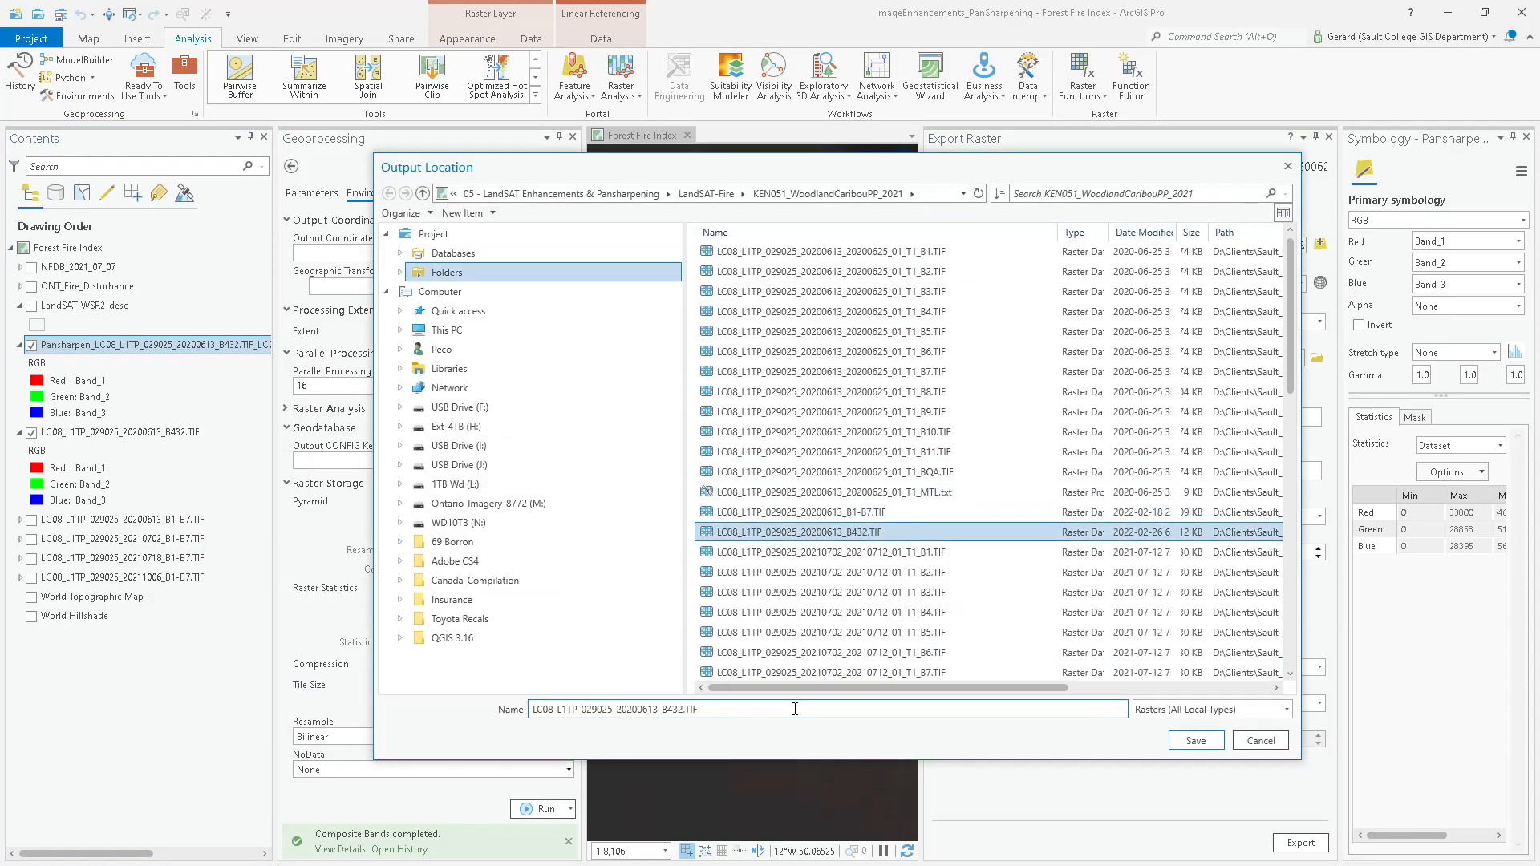
type("_Pans")
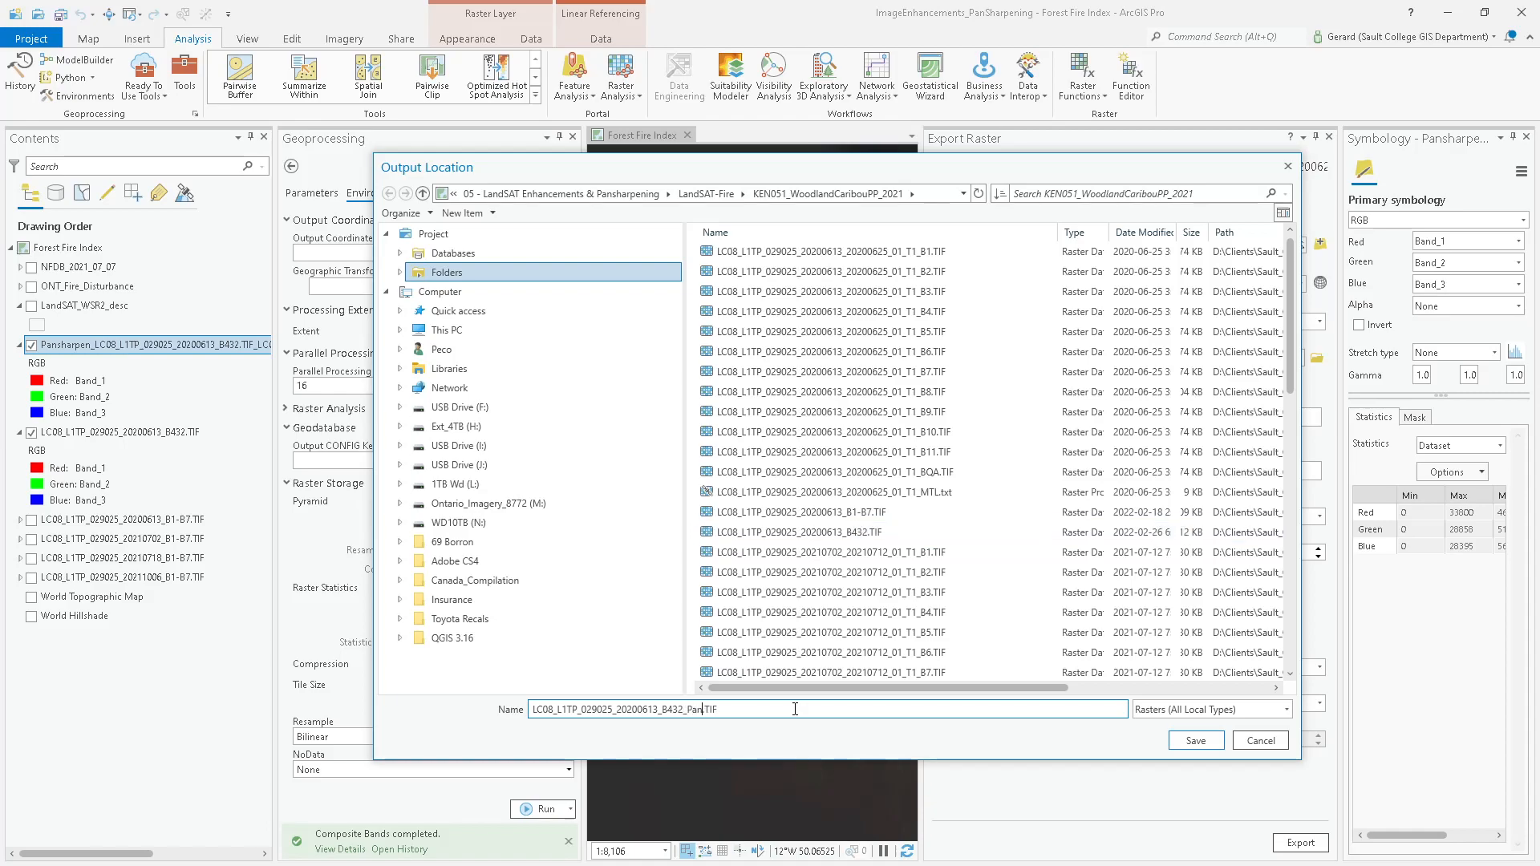
type("harp")
key("Return")
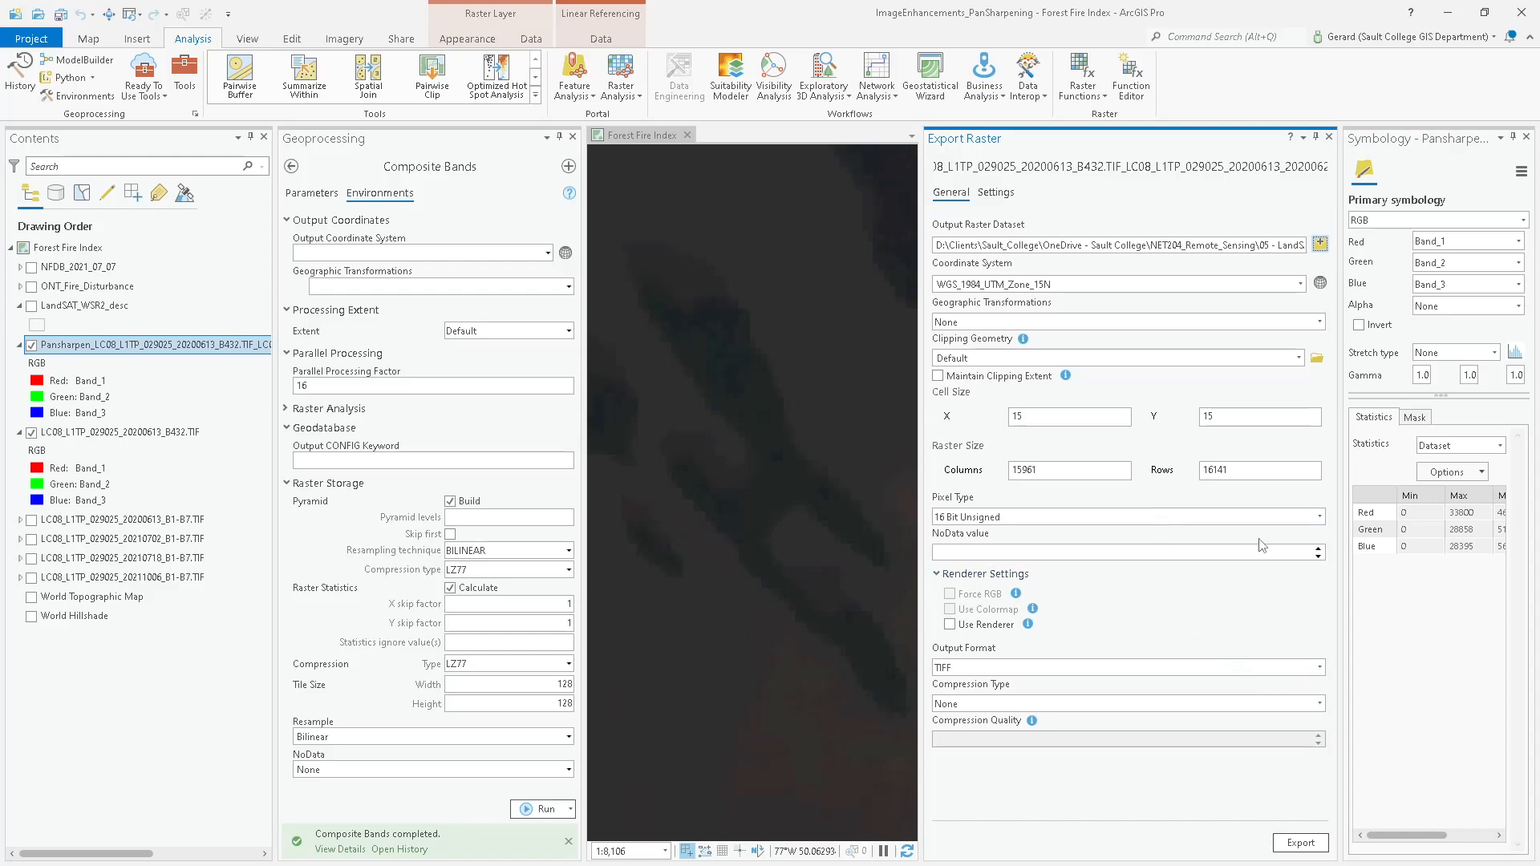
- Set resampling and pyramid resampling to Bilinear and pyramid compression to LZ77, and export the raster
left_click(1014, 194)
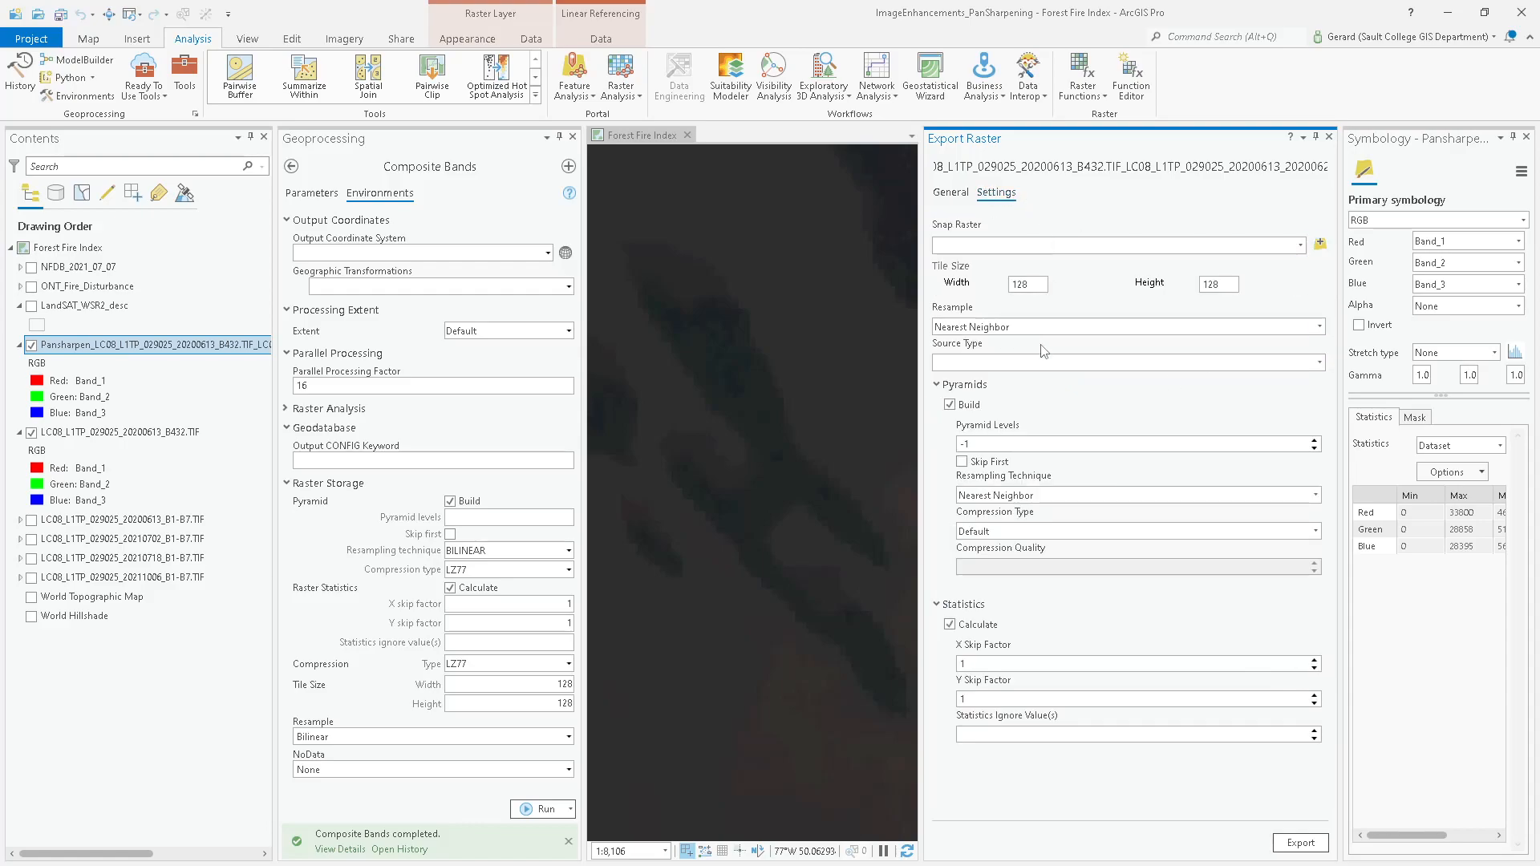
left_click(1319, 327)
left_click(1103, 360)
left_click(1317, 495)
left_click(1085, 531)
left_click(1317, 531)
left_click(1013, 561)
left_click(1300, 843)
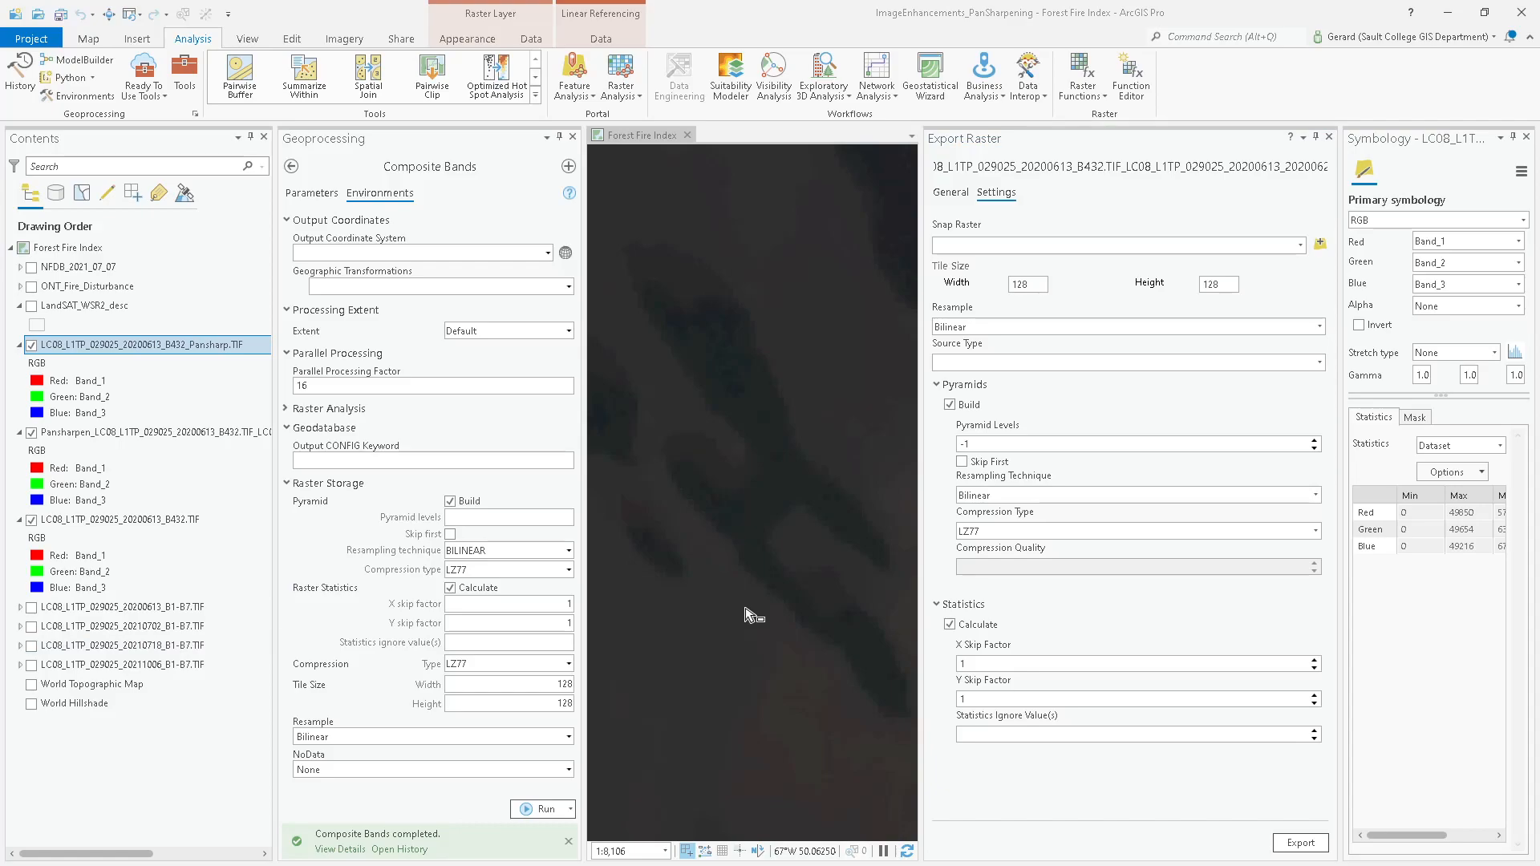
- Remove the temporary Pansharpen function layer from the map, keeping the exported Pansharp.TIF layer
right_click(231, 438)
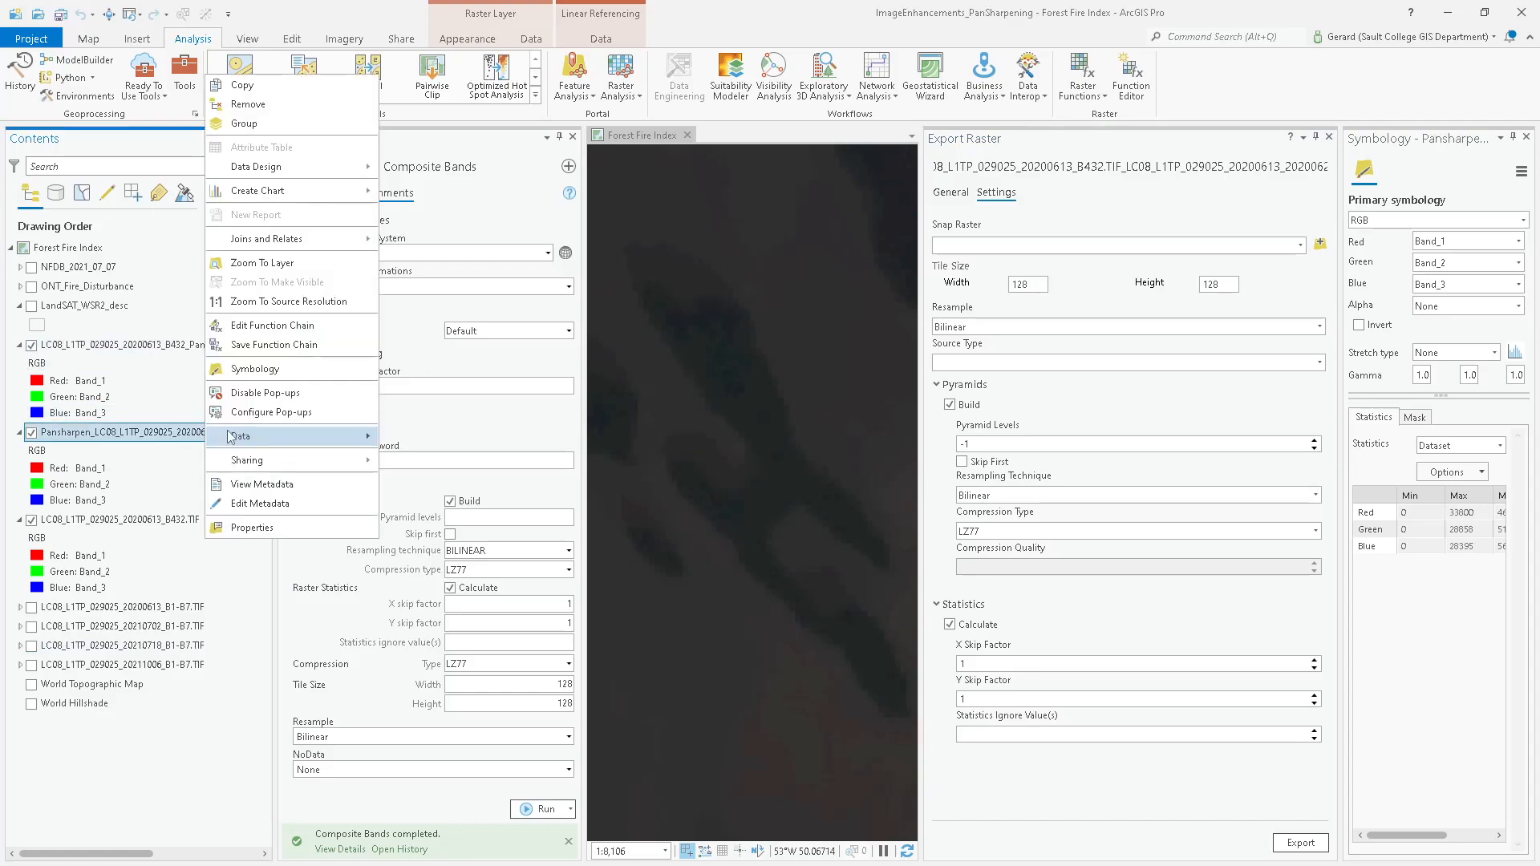
left_click(175, 484)
right_click(148, 438)
mouse_move(150, 438)
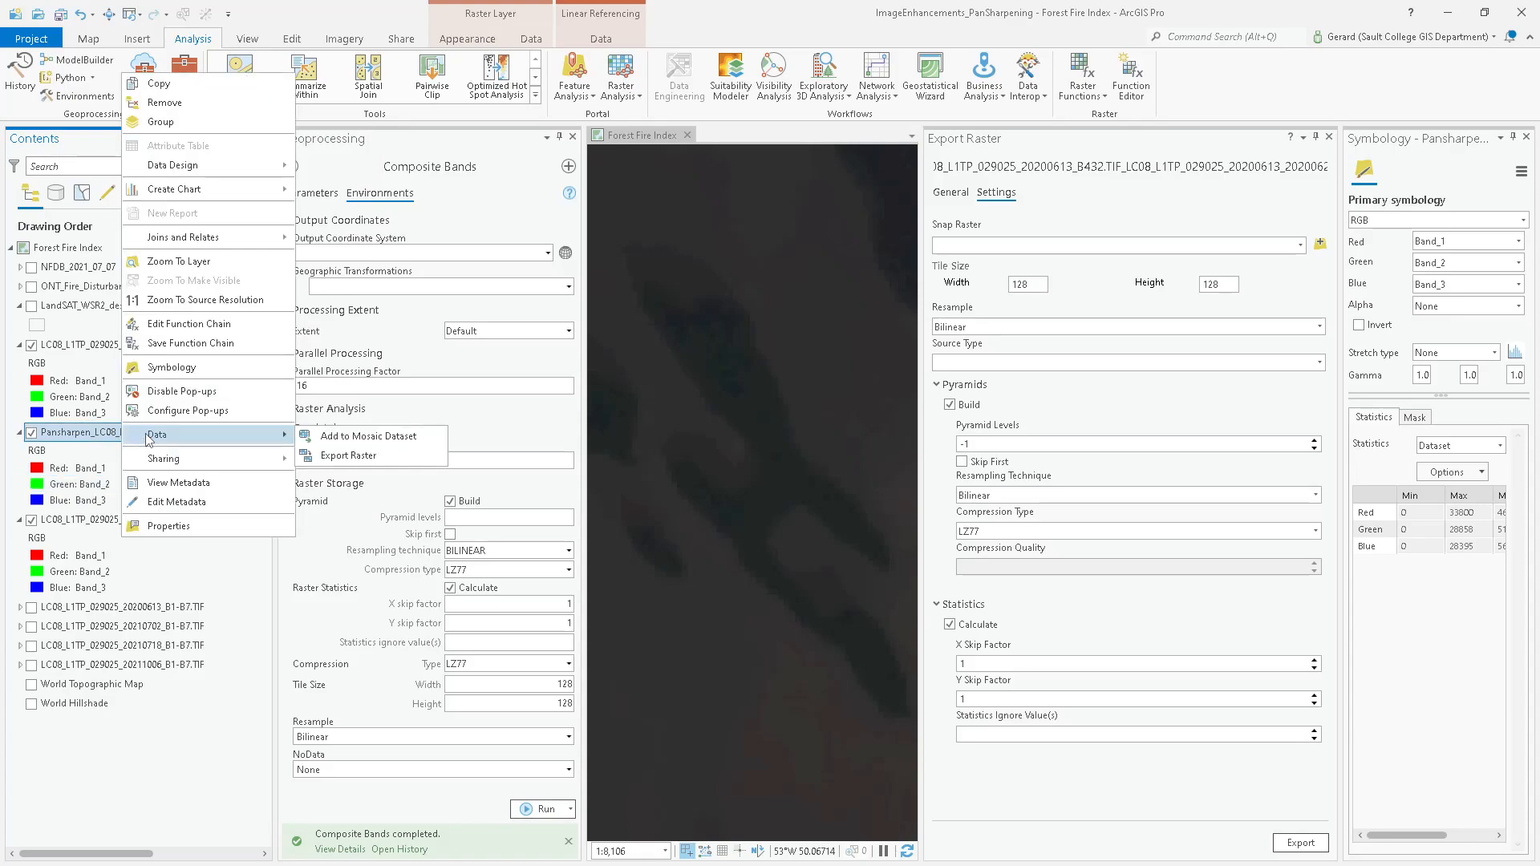
left_click(233, 100)
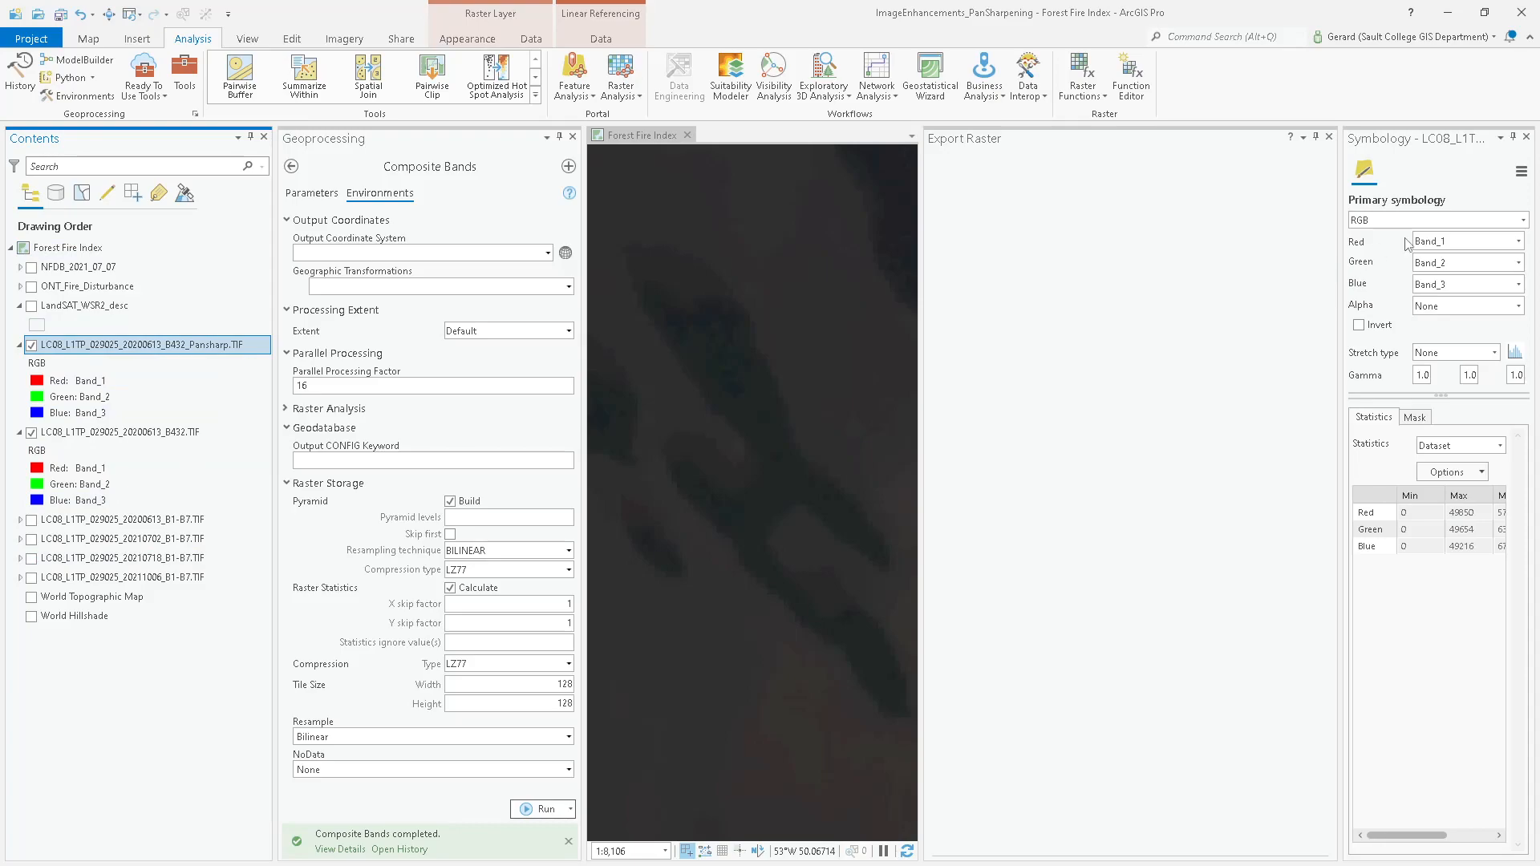
- Apply a Percent Clip stretch to the exported pansharpened layer, close the export pane and widen the symbology pane
left_click(1495, 353)
left_click(1403, 487)
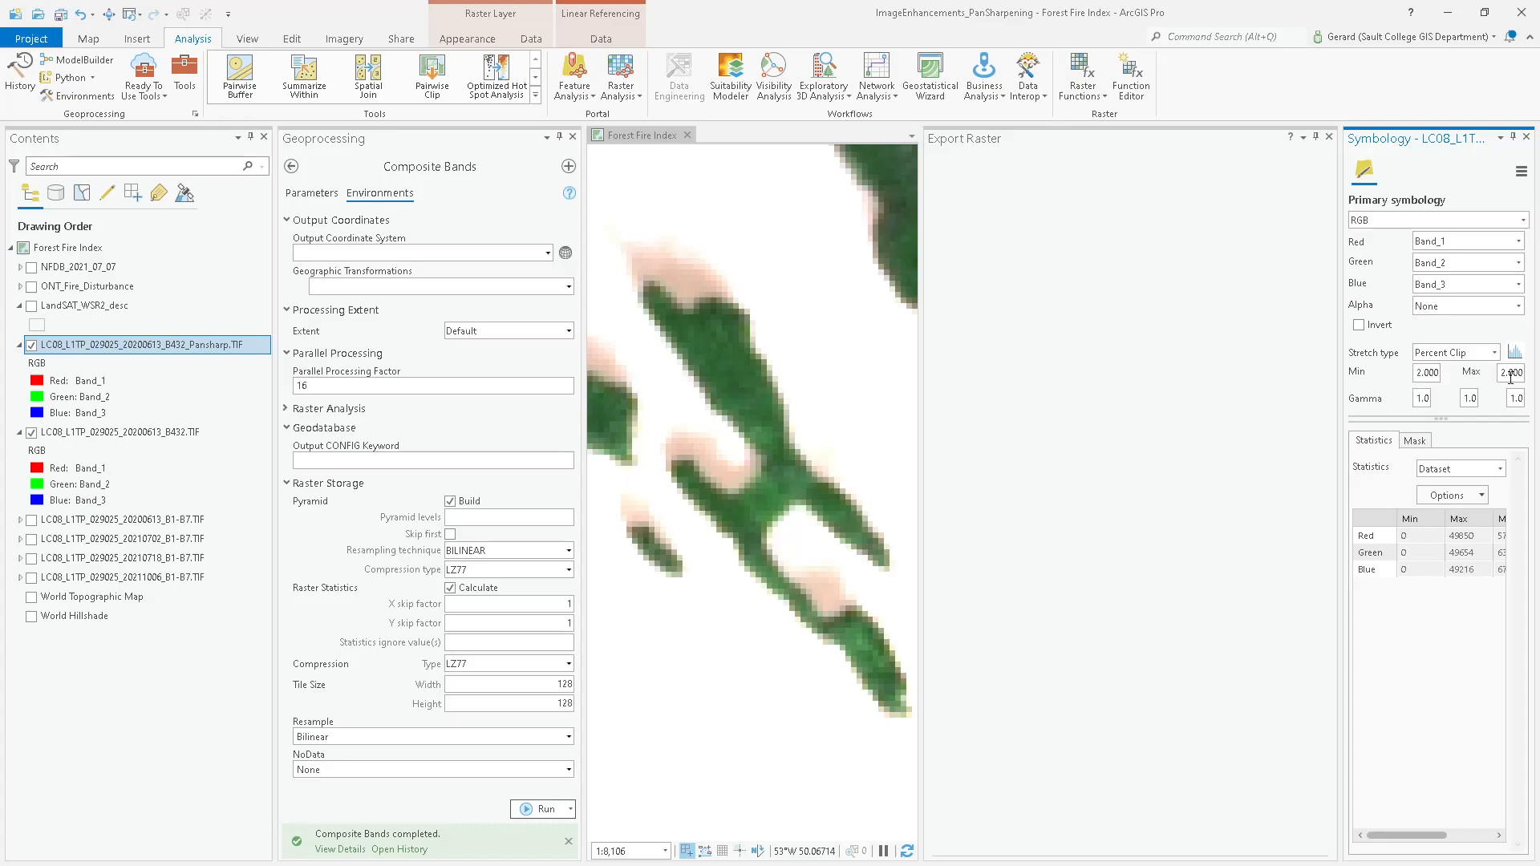
left_click(1329, 136)
left_click(1337, 212)
left_click_drag(1343, 206, 1250, 206)
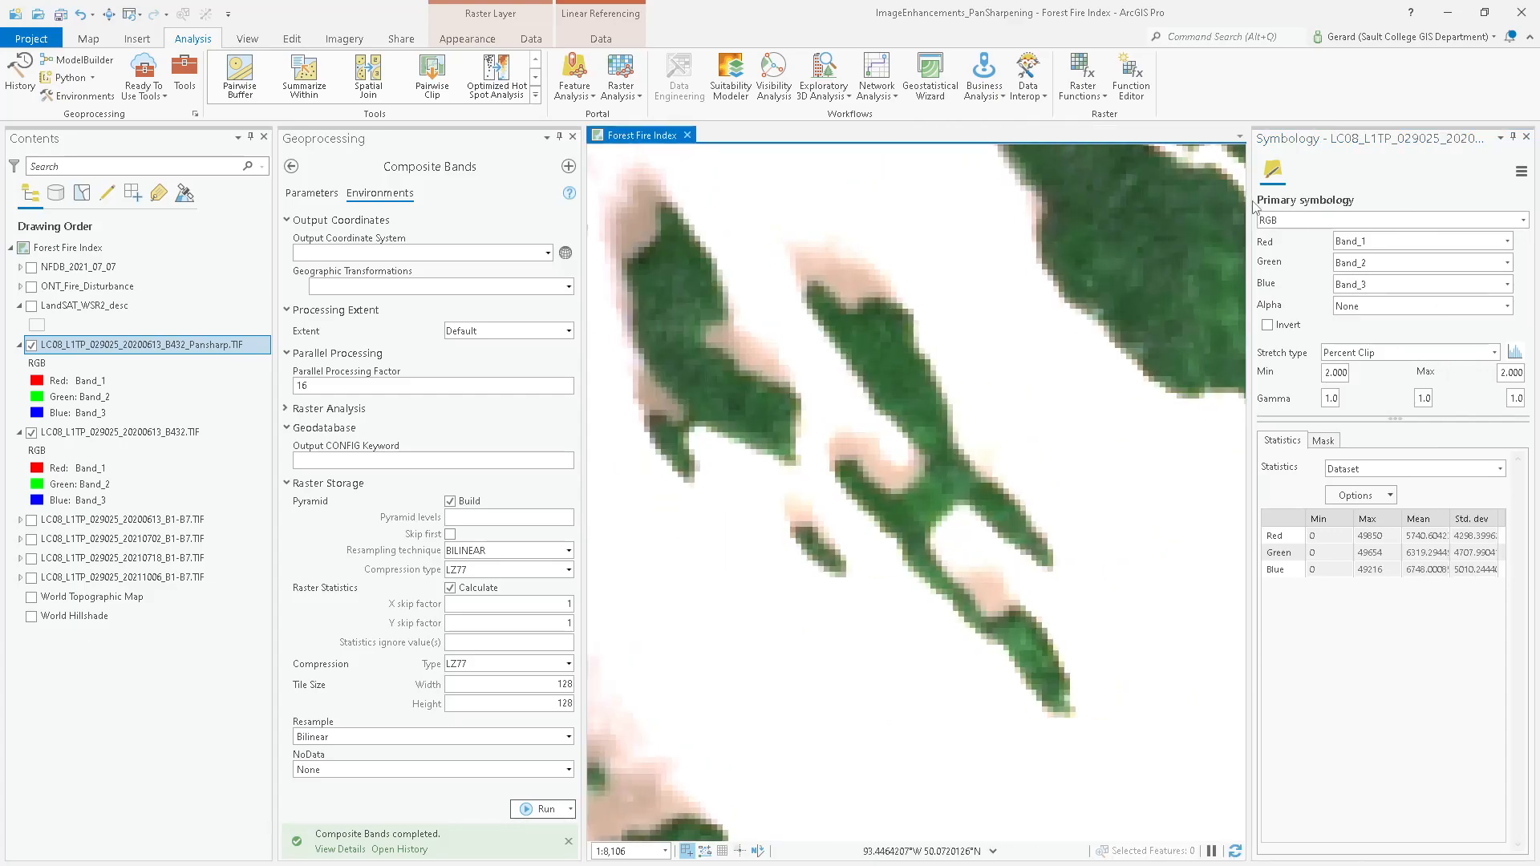
- Set the pansharpened layer's percent clip to a maximum of 0.1 and a minimum of 0.3
double_click(1517, 374)
type("0.1")
key("Return")
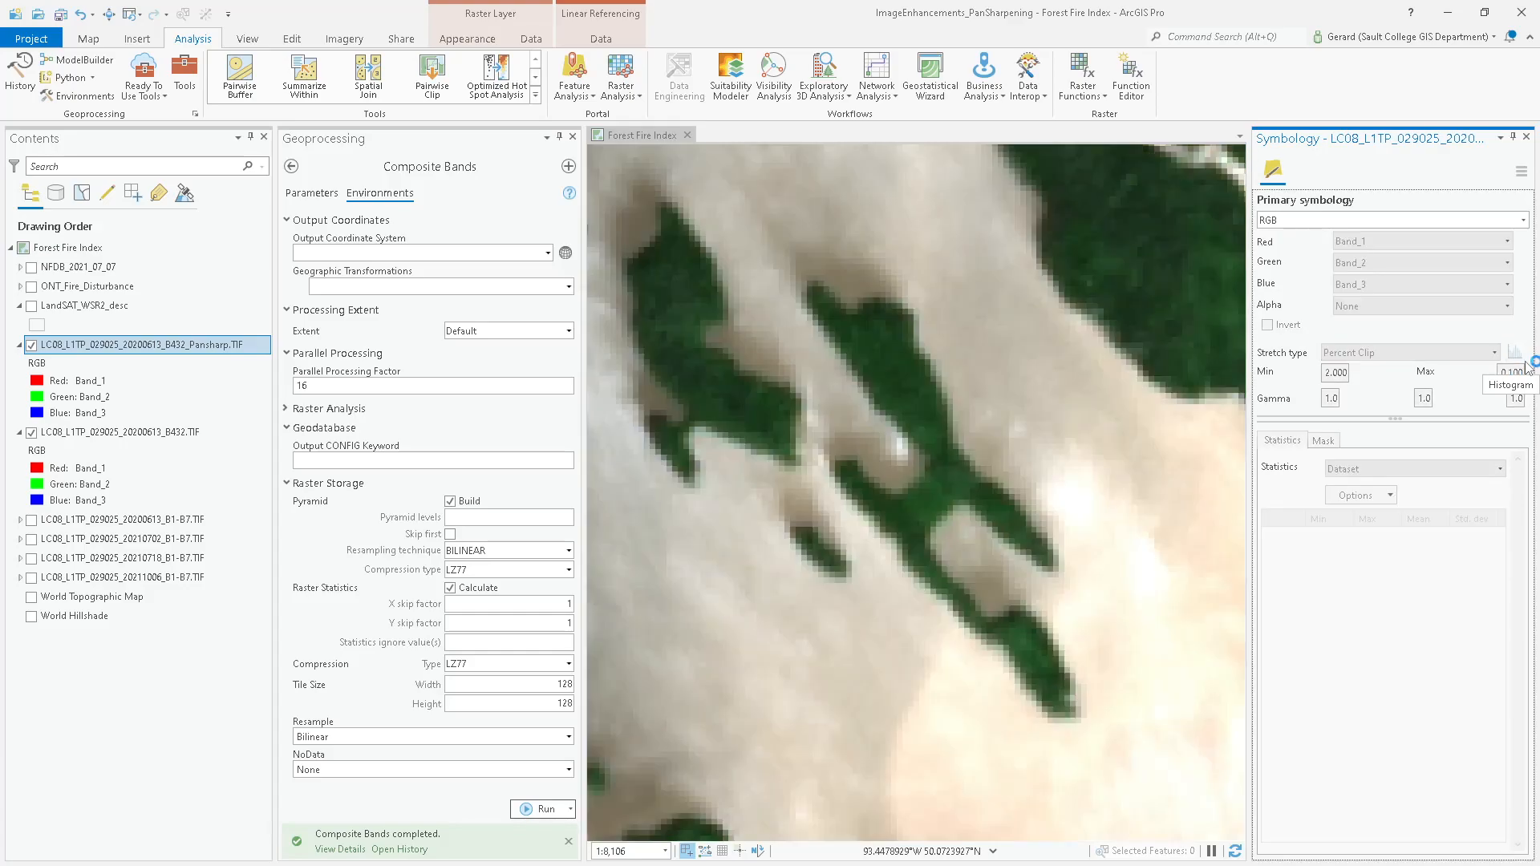
double_click(1342, 372)
type("0.1")
key("Return")
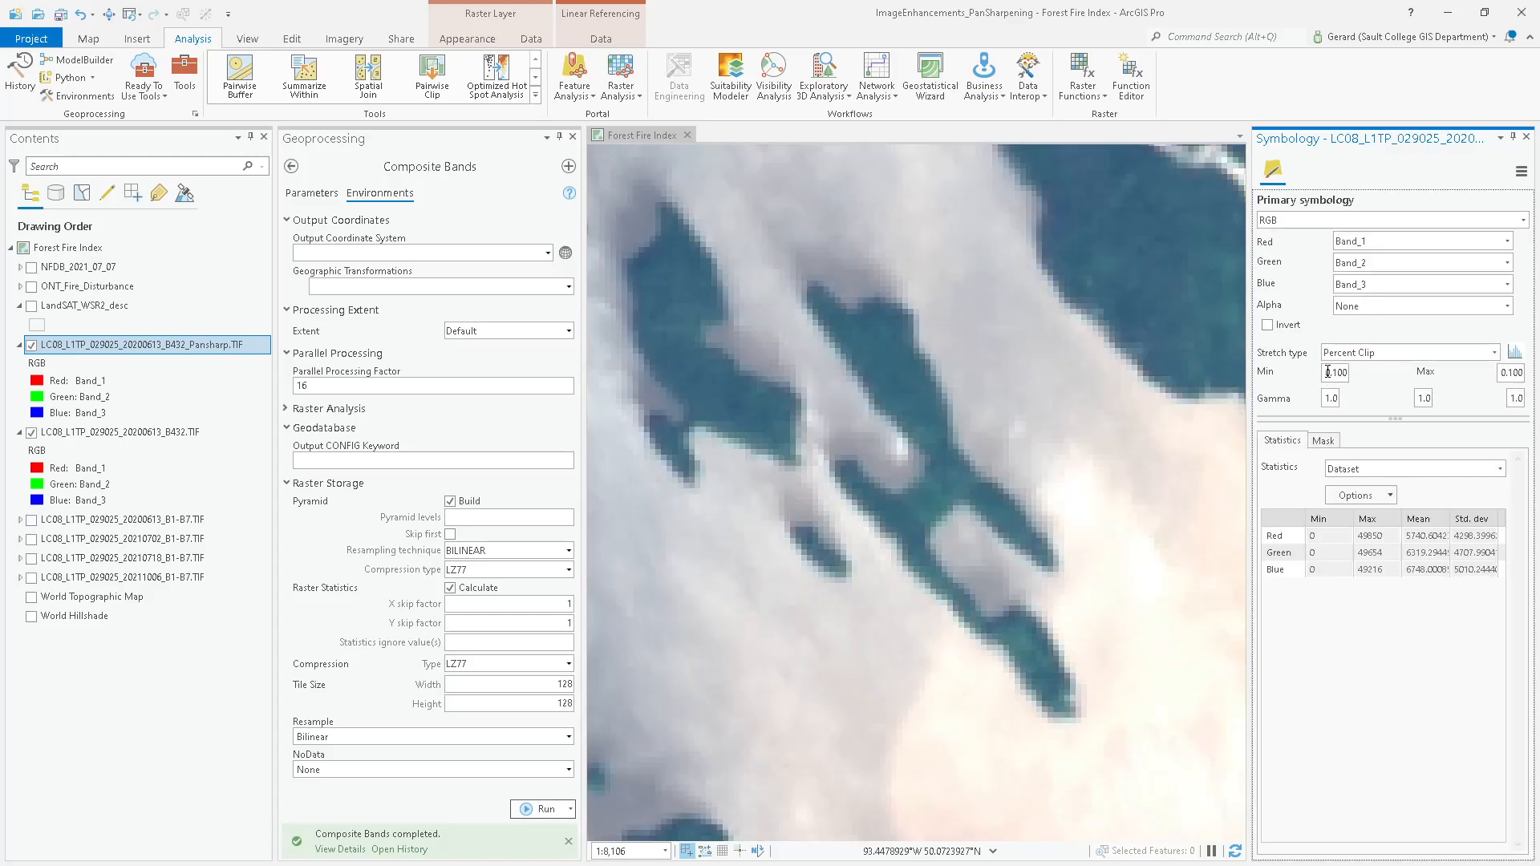
type("0.3")
key("Return")
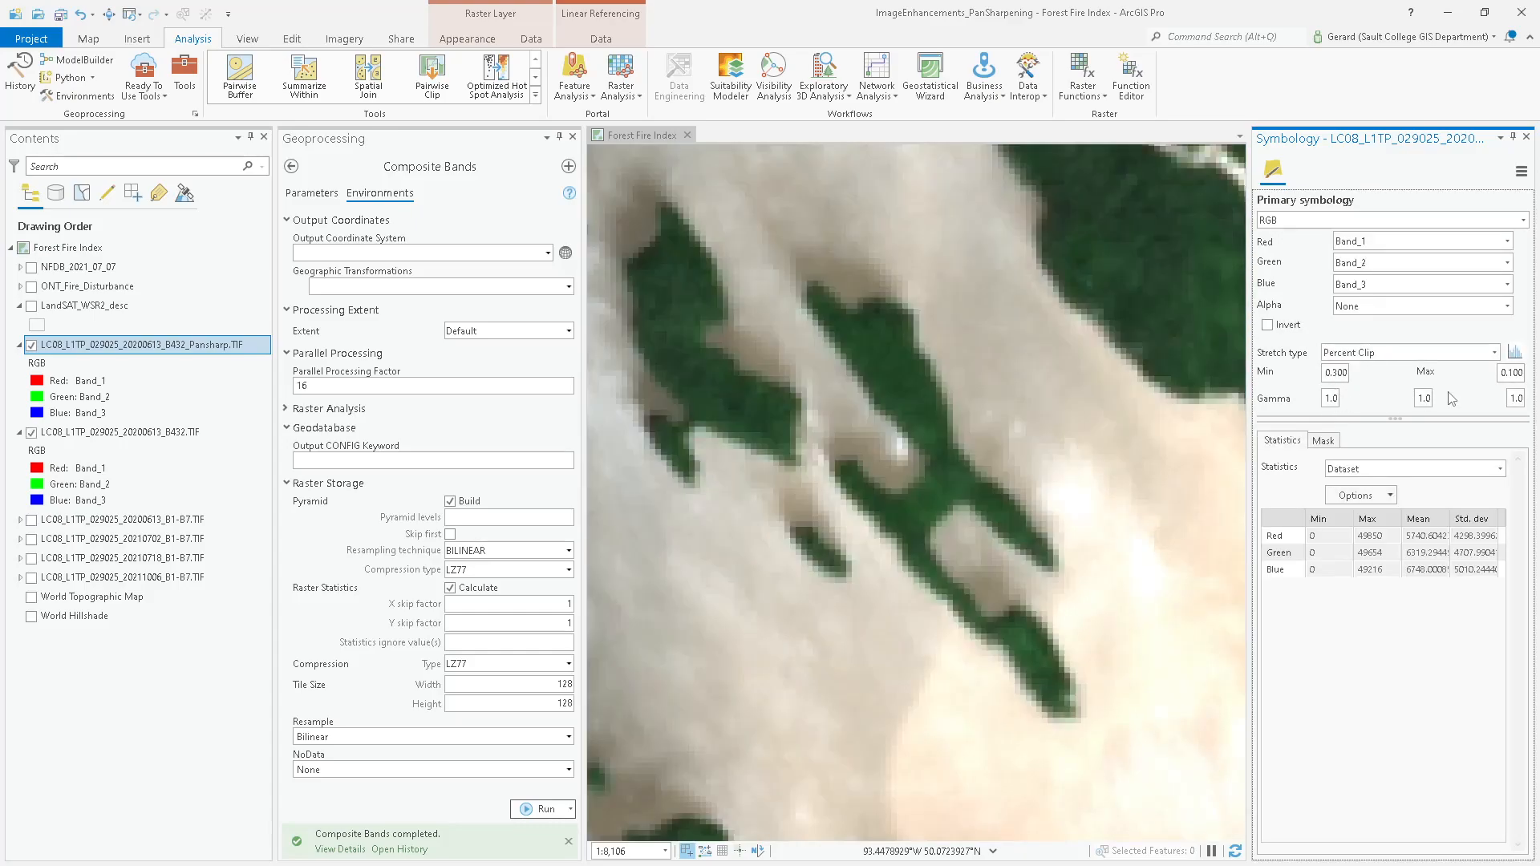
- Set the pansharpened layer's gamma to 0.8 for green and 0.9 for blue
double_click(1422, 399)
type("0.8")
key("Return")
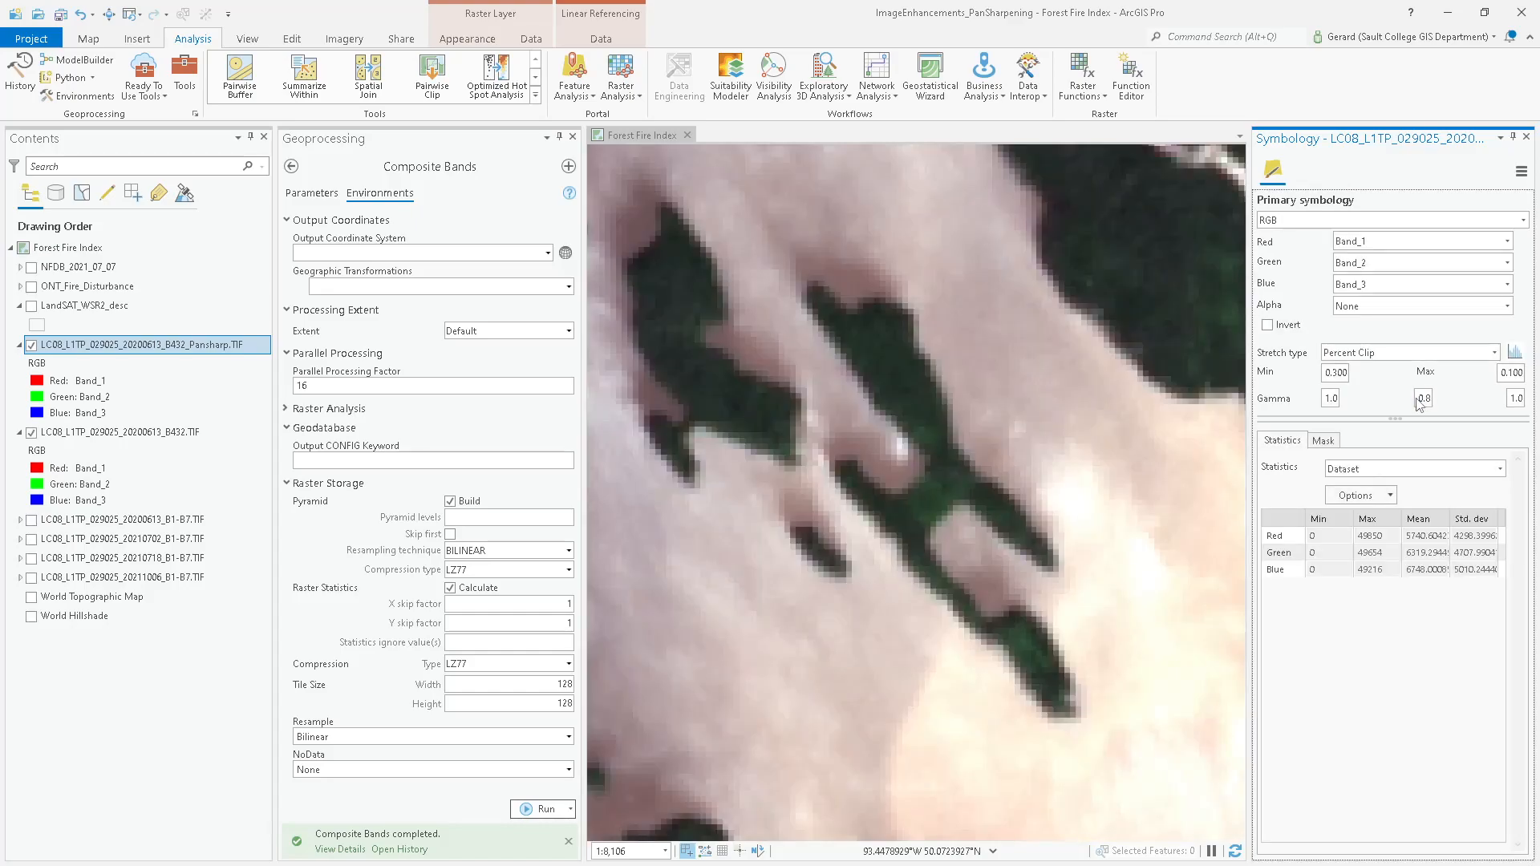
double_click(1516, 399)
type("0.8")
key("Return")
- Measure the width and height of a single pixel of the pansharpened raster on the small island
scroll(810, 506, "down", 3)
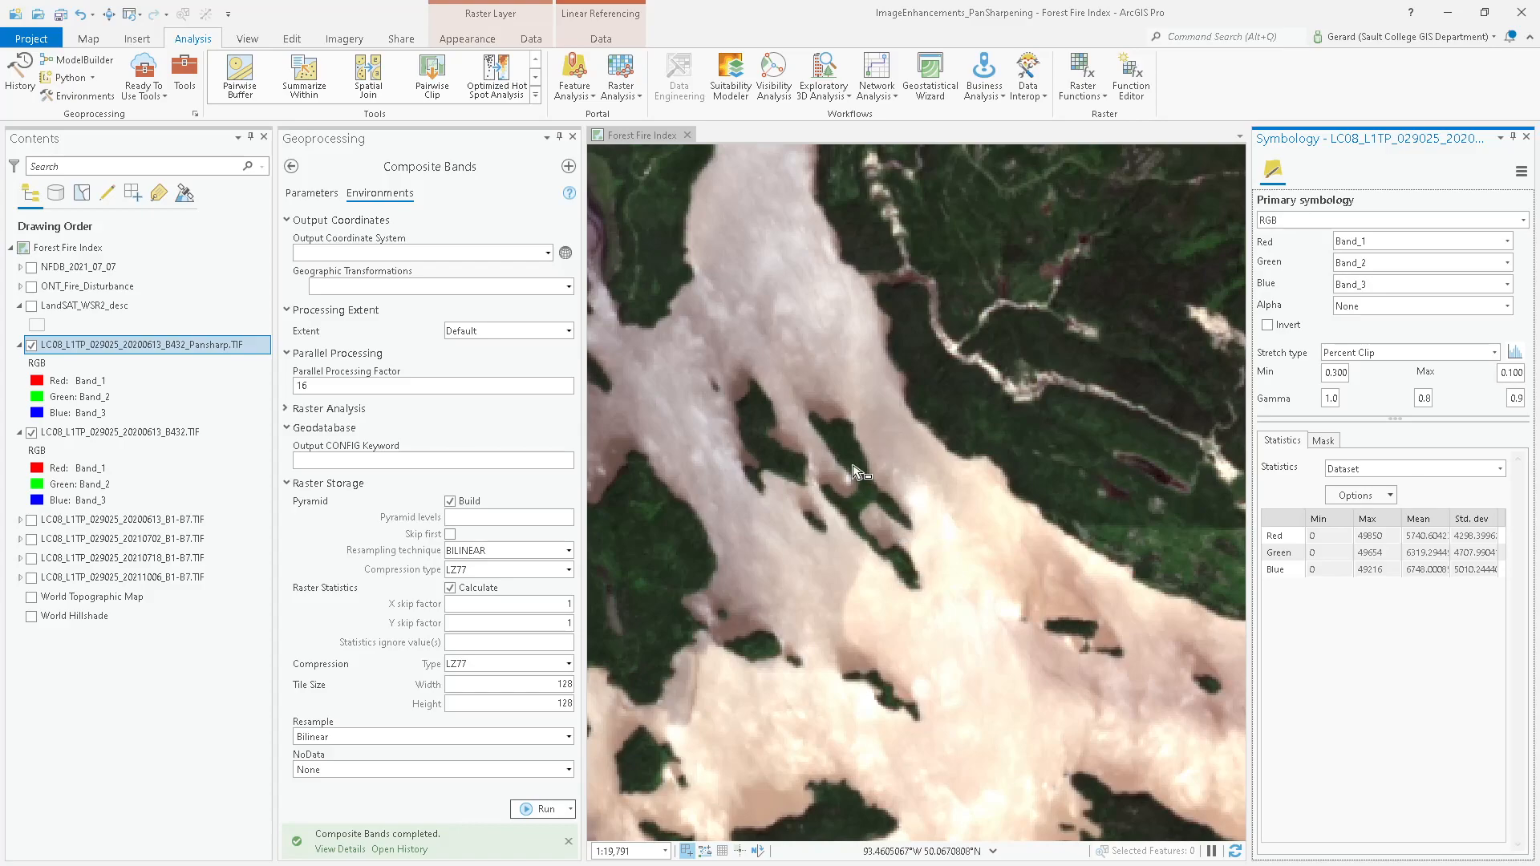
scroll(867, 454, "up", 5)
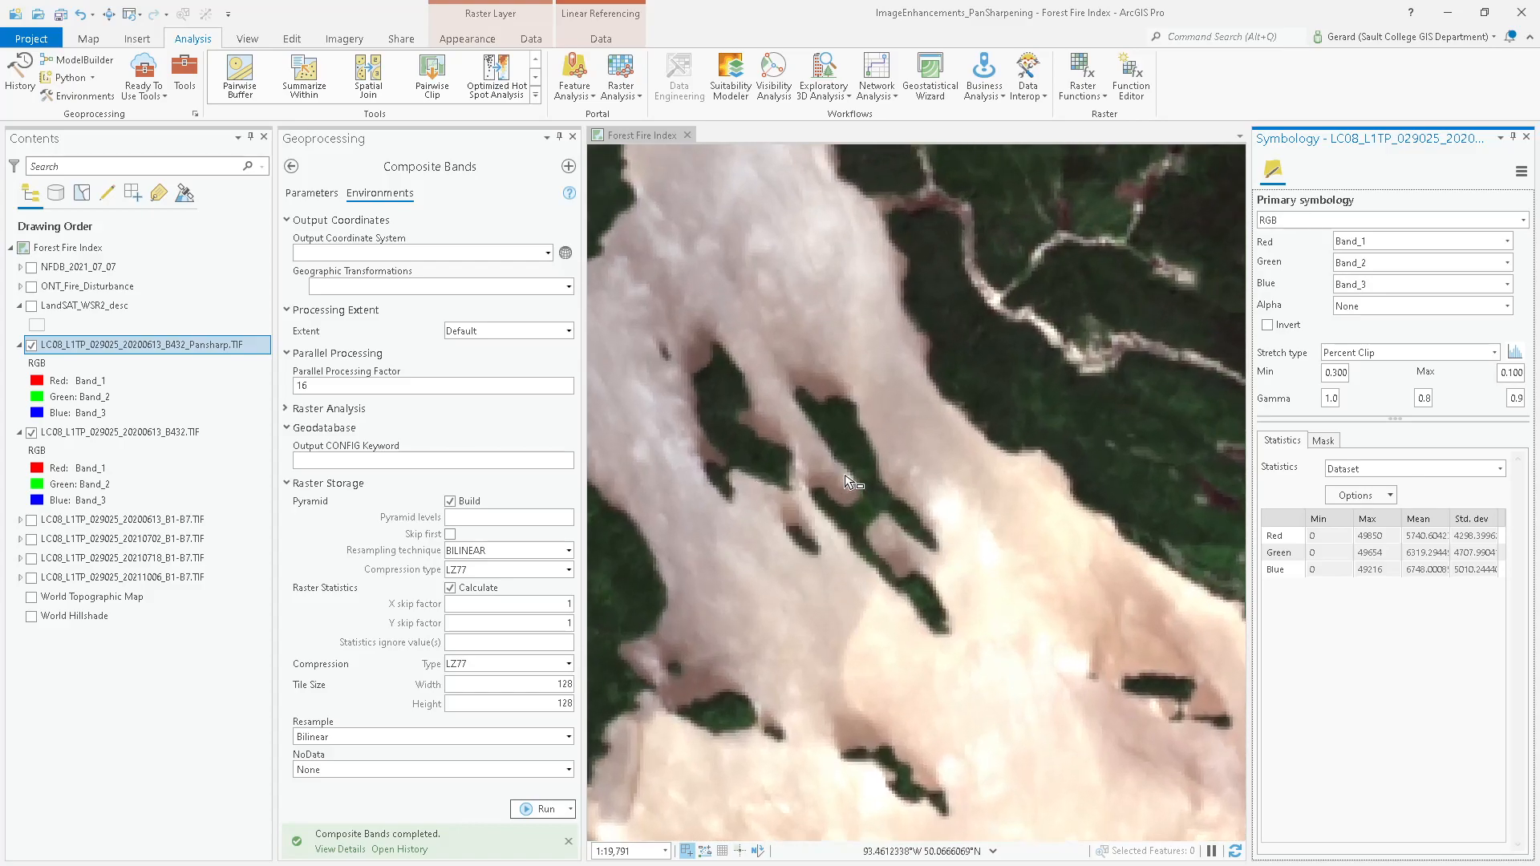
scroll(857, 454, "up", 5)
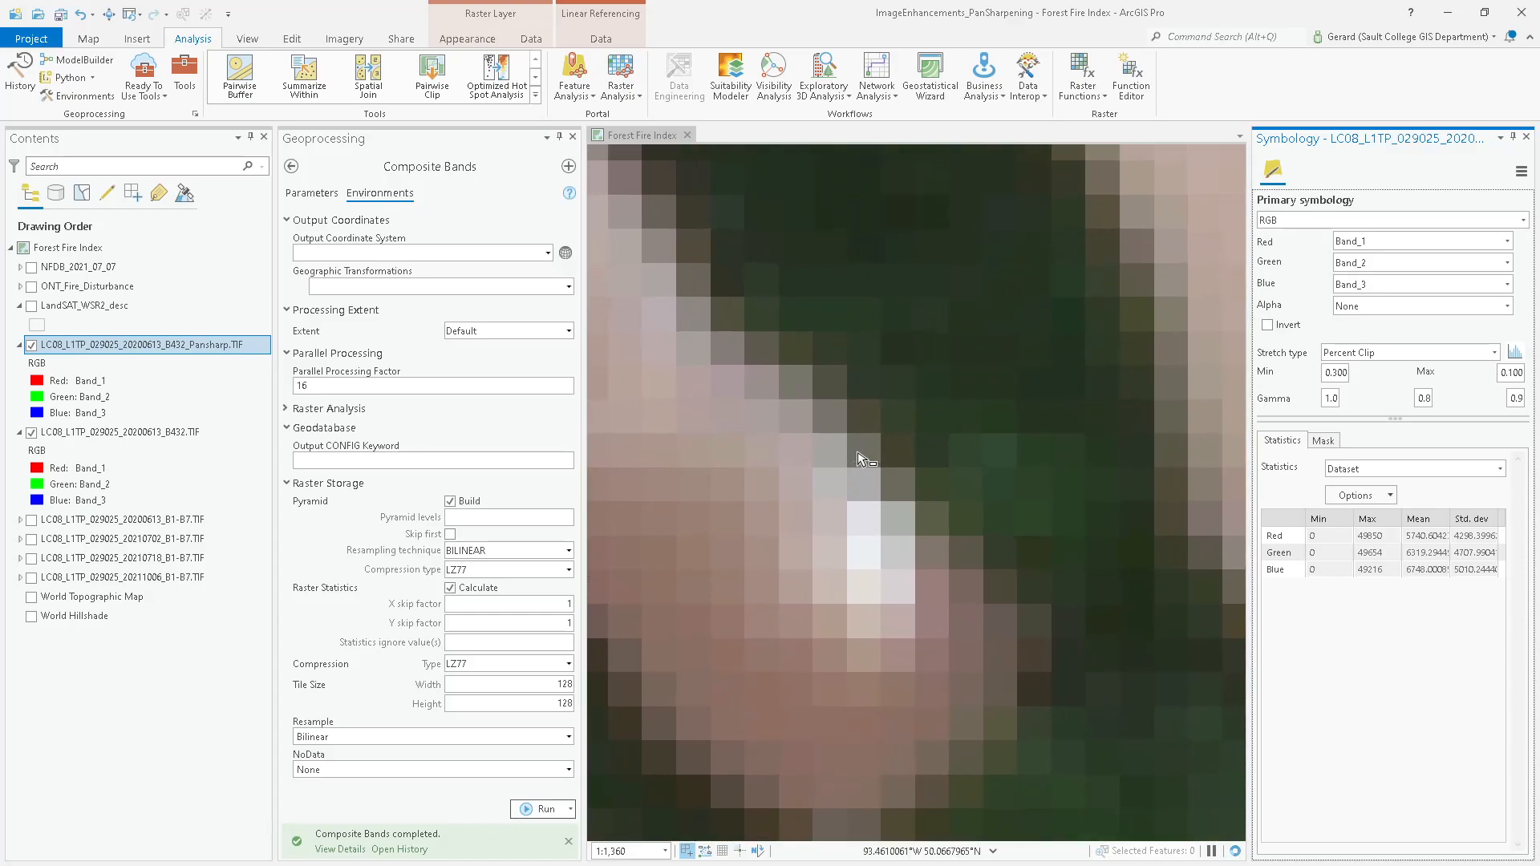
scroll(857, 458, "up", 1)
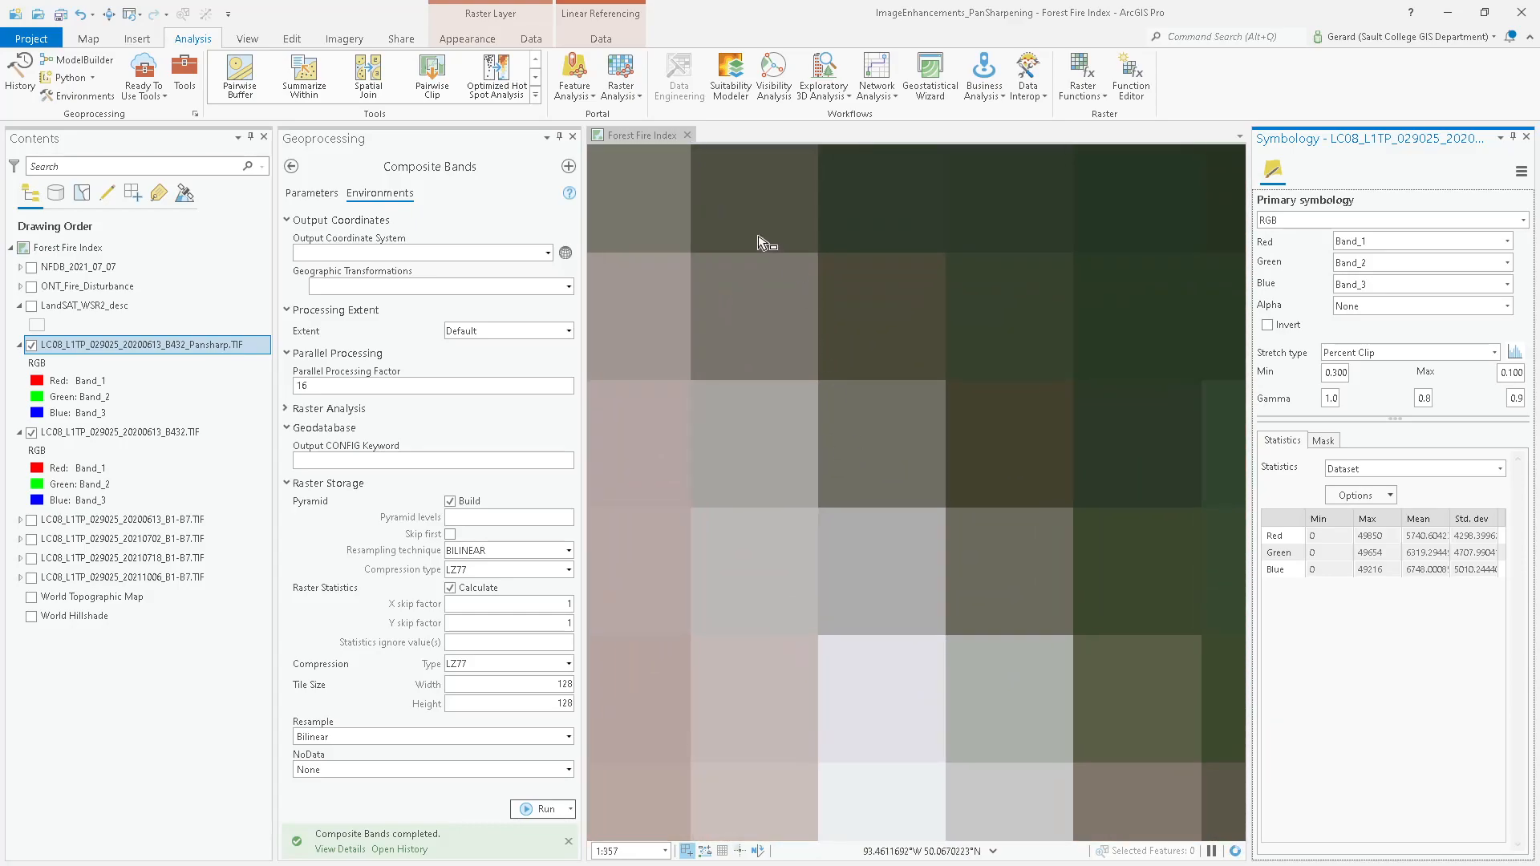
left_click(90, 39)
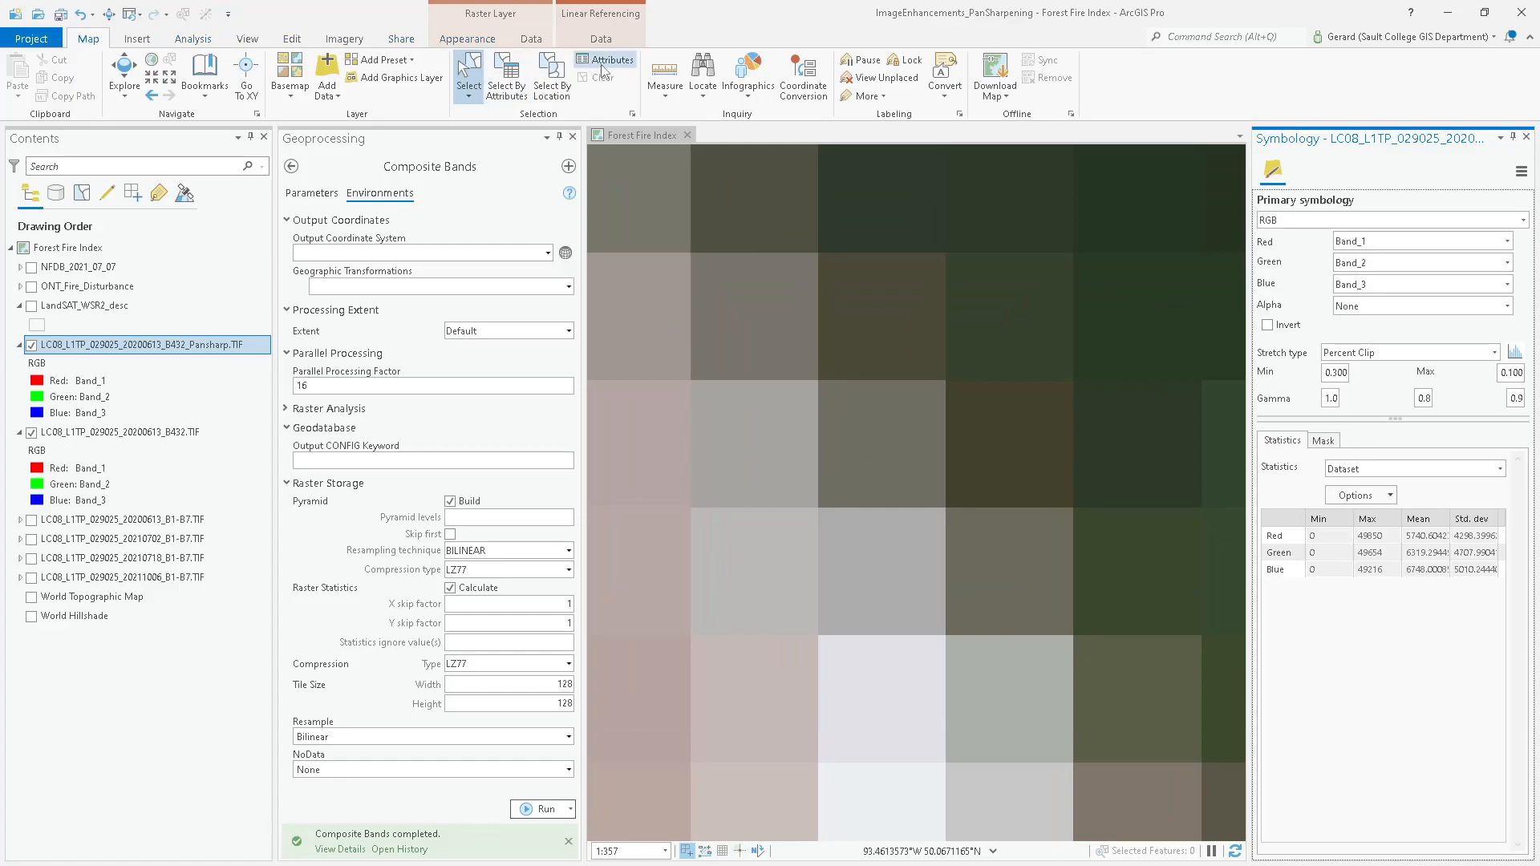
left_click(673, 72)
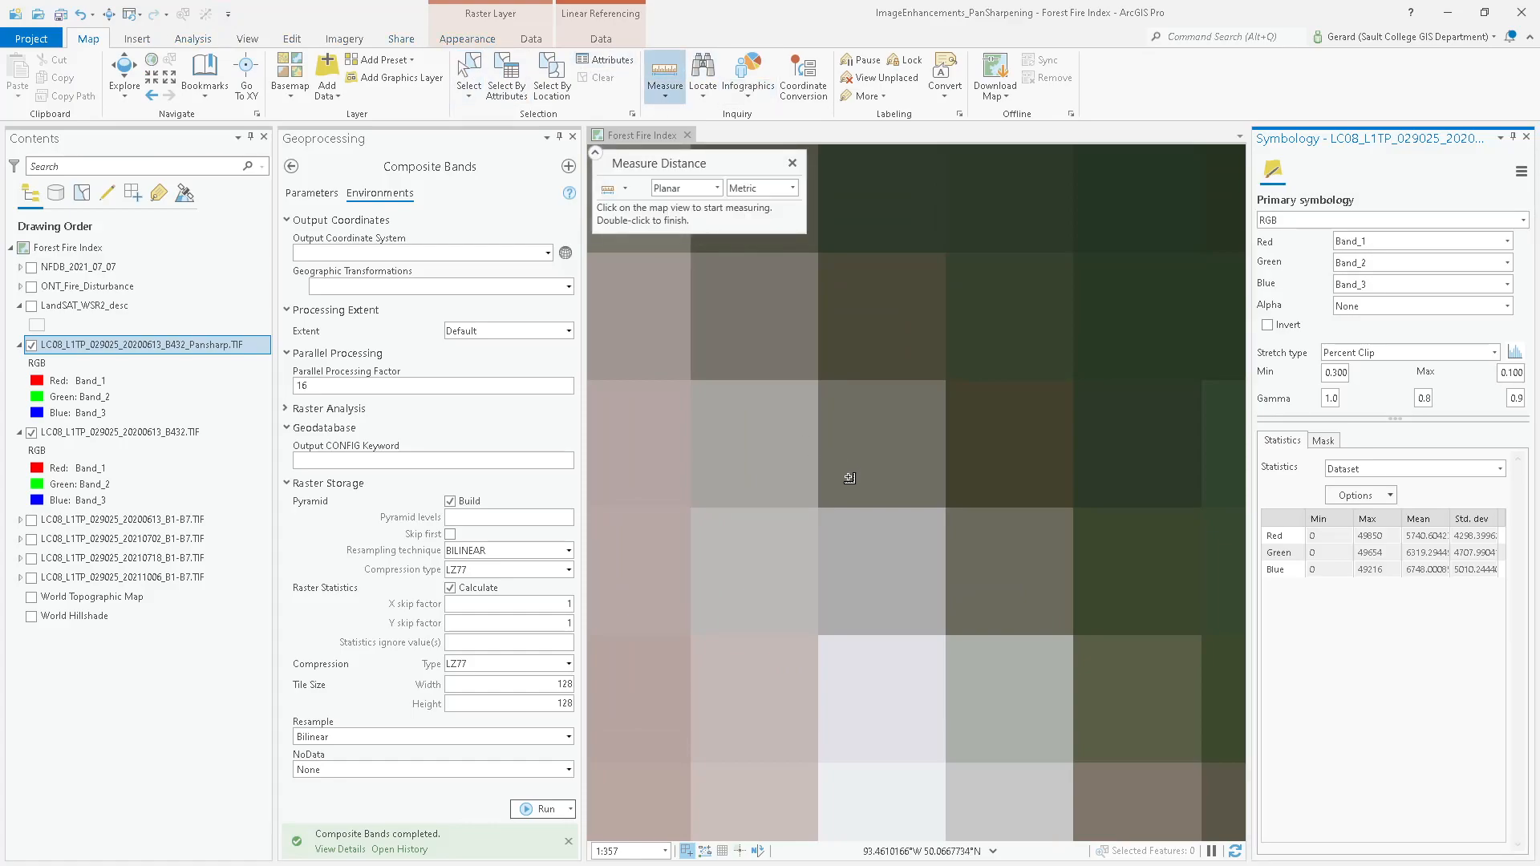
left_click(818, 443)
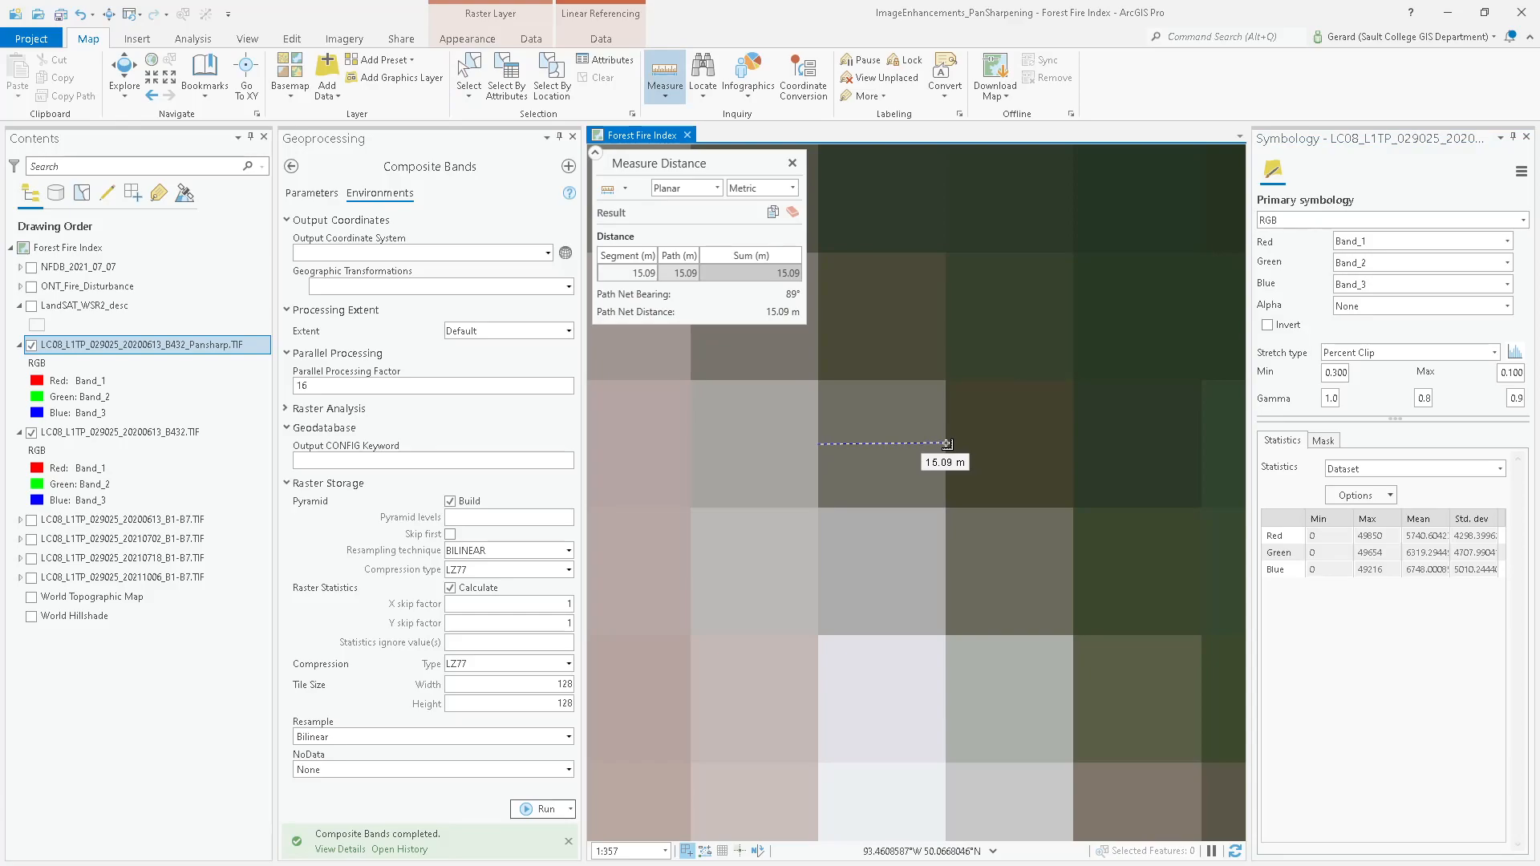
left_click(882, 385)
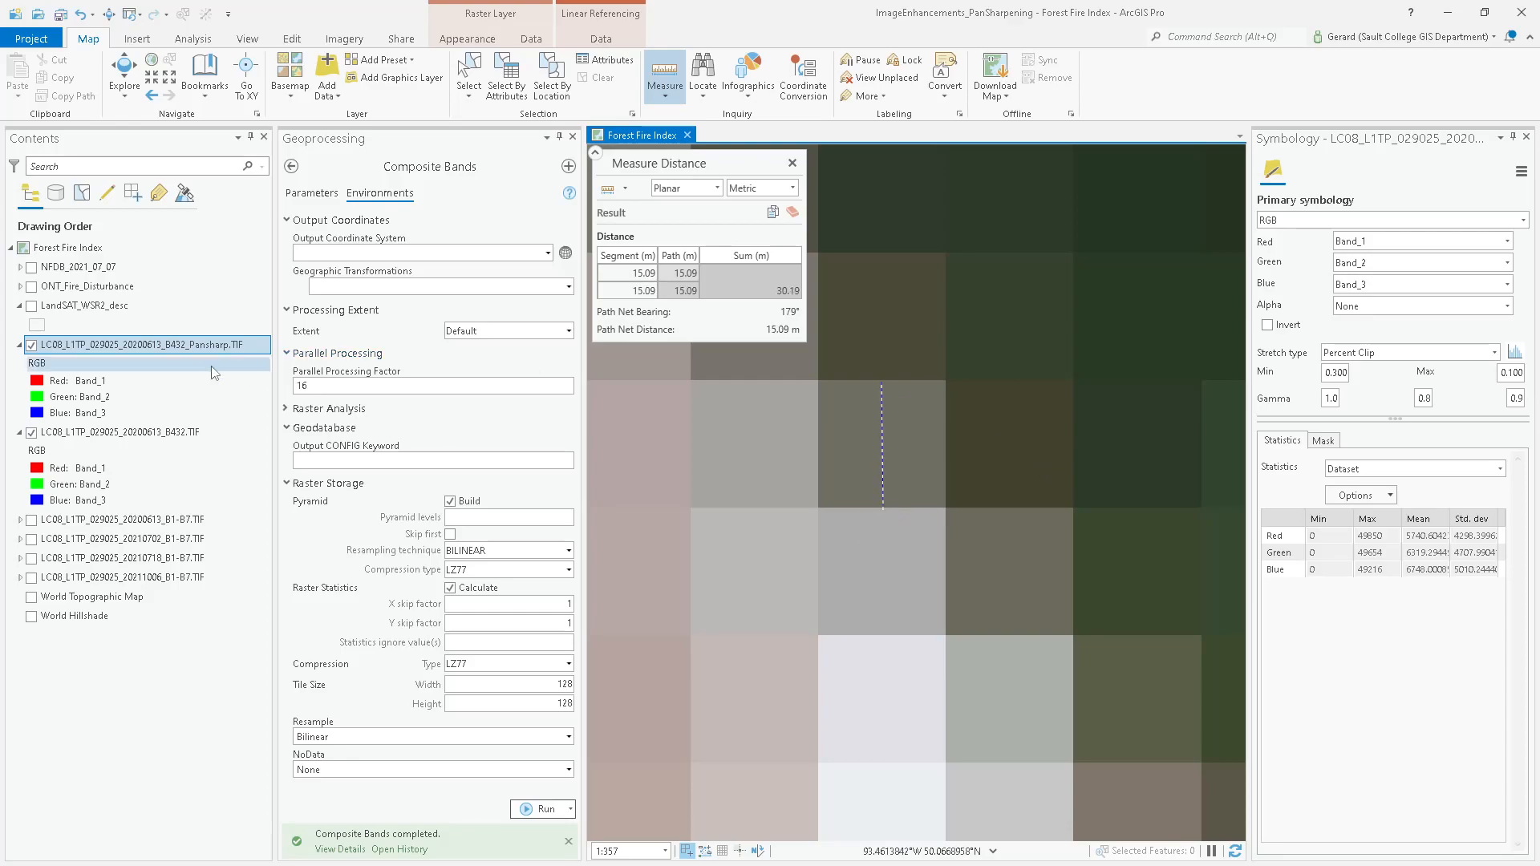
- Hide the pansharpened layer and measure the height of one pixel in the original B432 composite
left_click(32, 345)
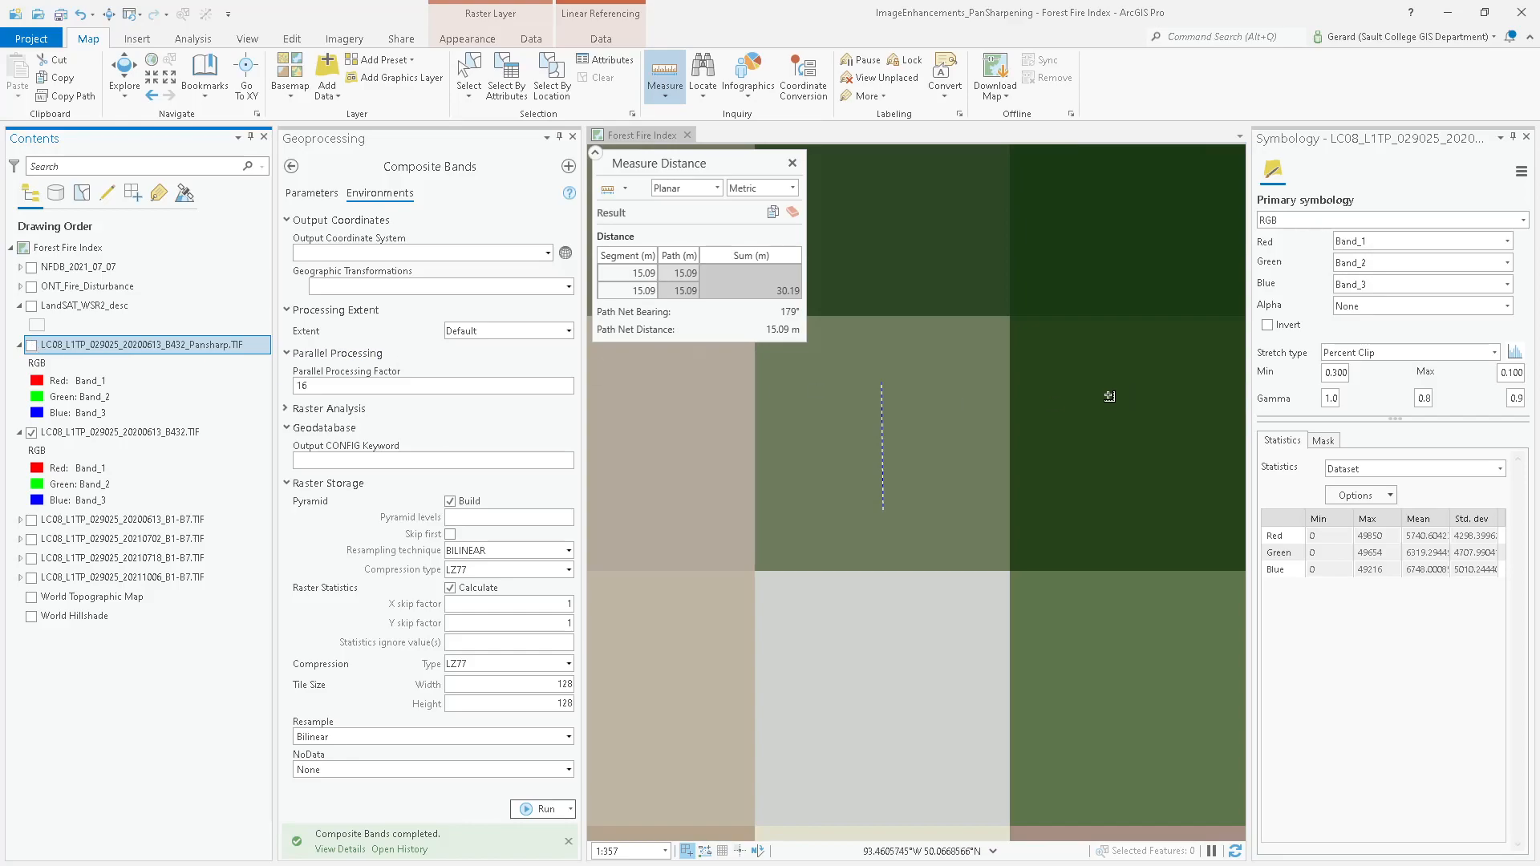
left_click(975, 320)
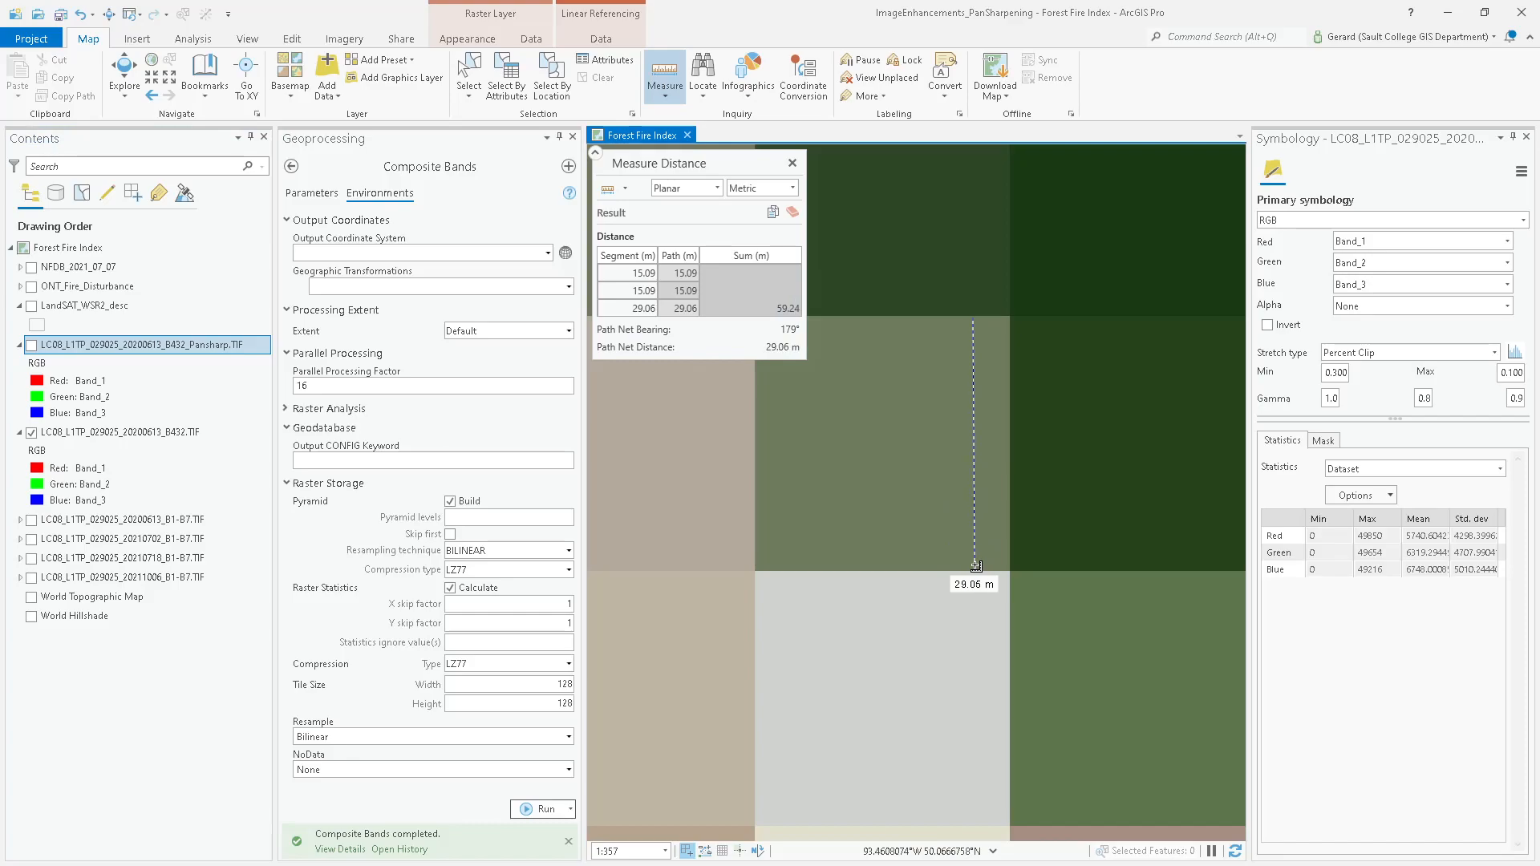
double_click(975, 564)
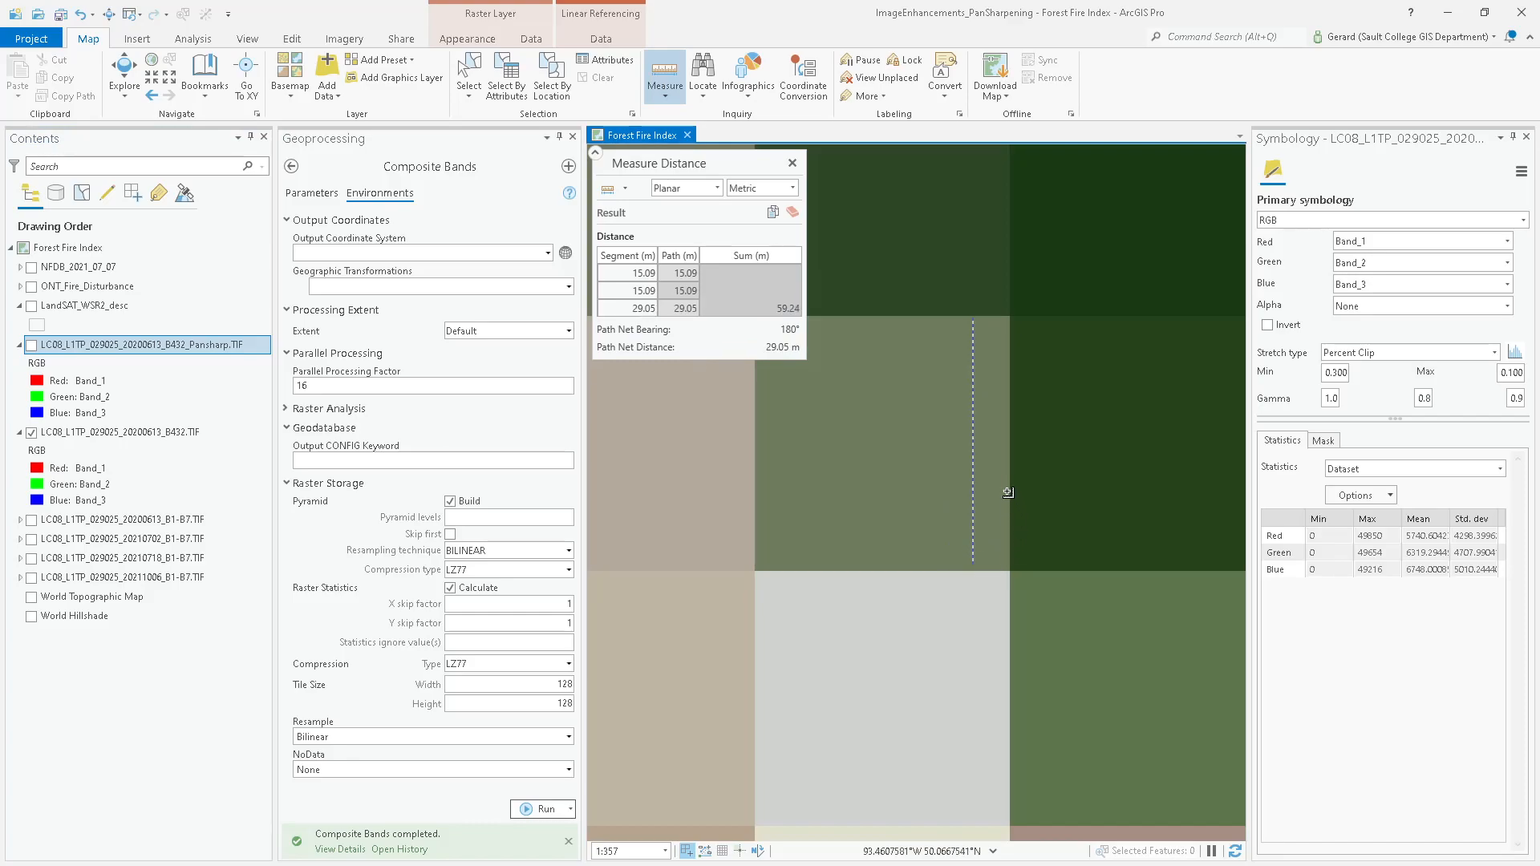
left_click(793, 163)
- Show the pansharpened layer again and compare its island, shoreline and river detail with the B432 composite at several scales
scroll(908, 541, "down", 1)
scroll(908, 542, "down", 3)
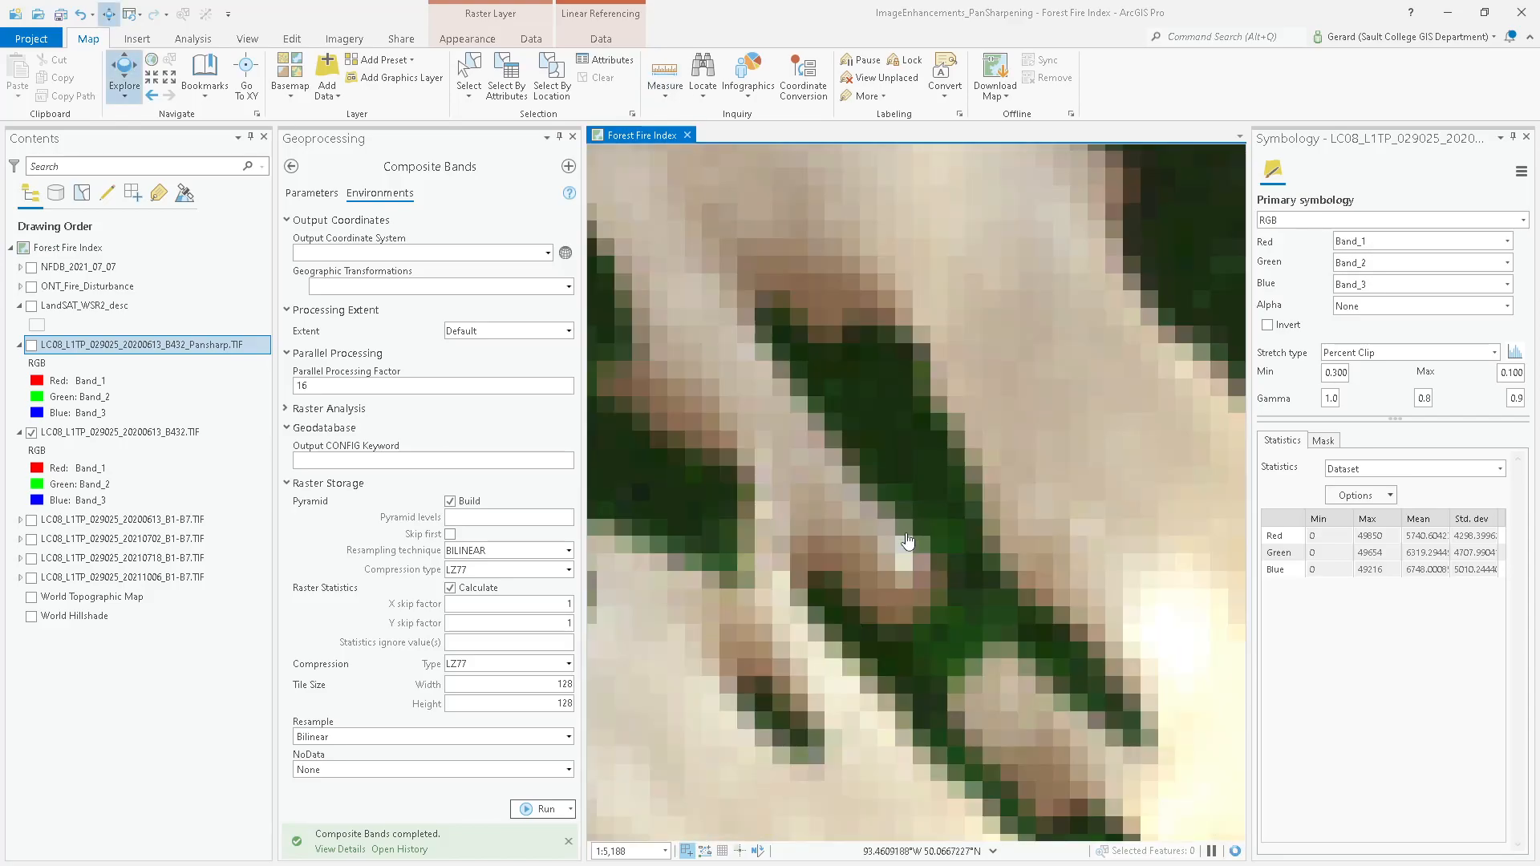
scroll(908, 541, "down", 2)
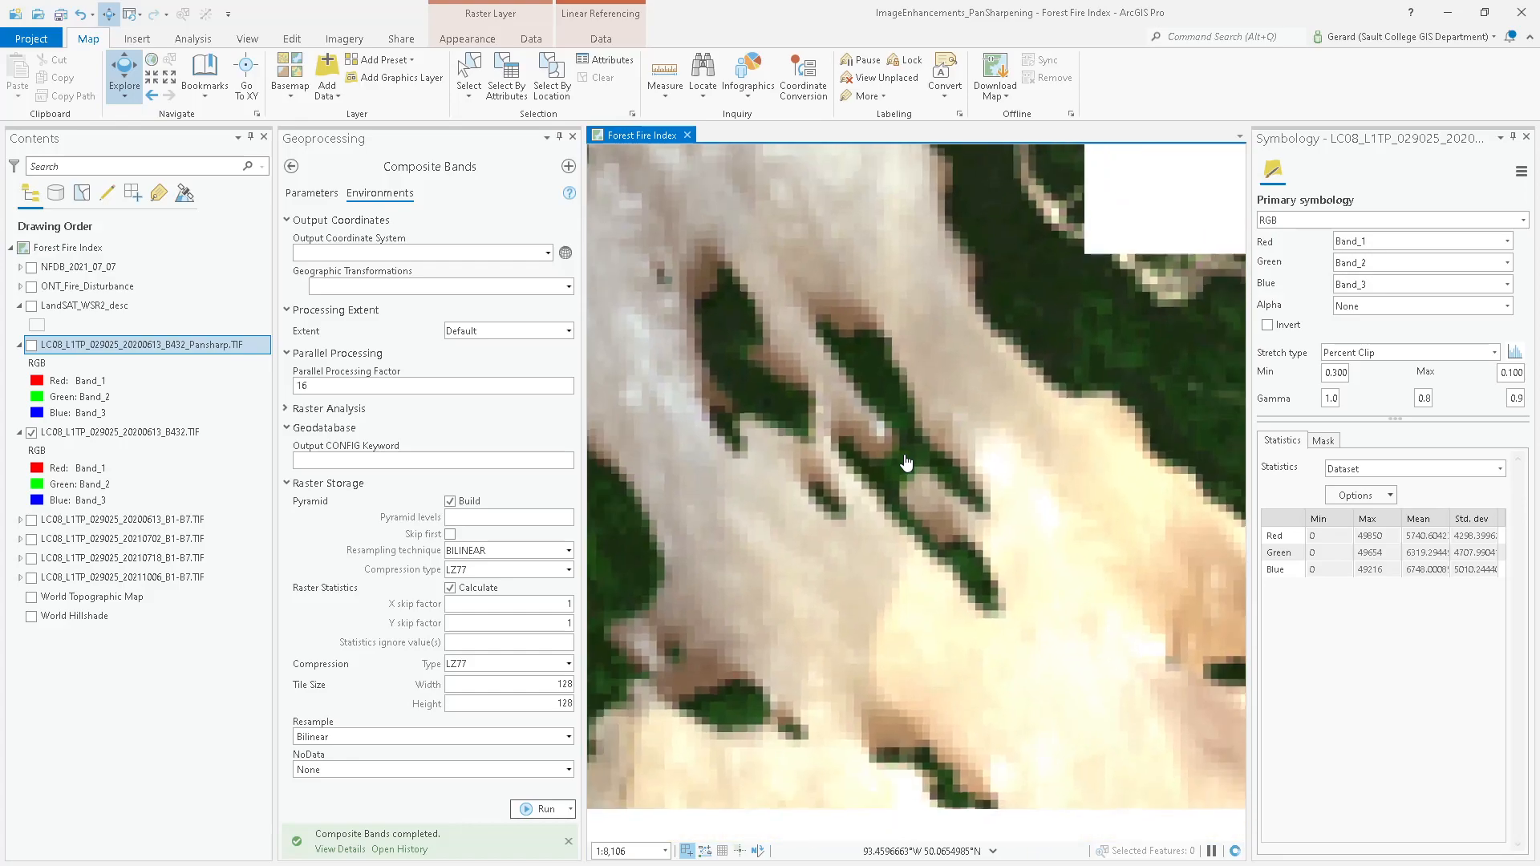
scroll(916, 456, "up", 2)
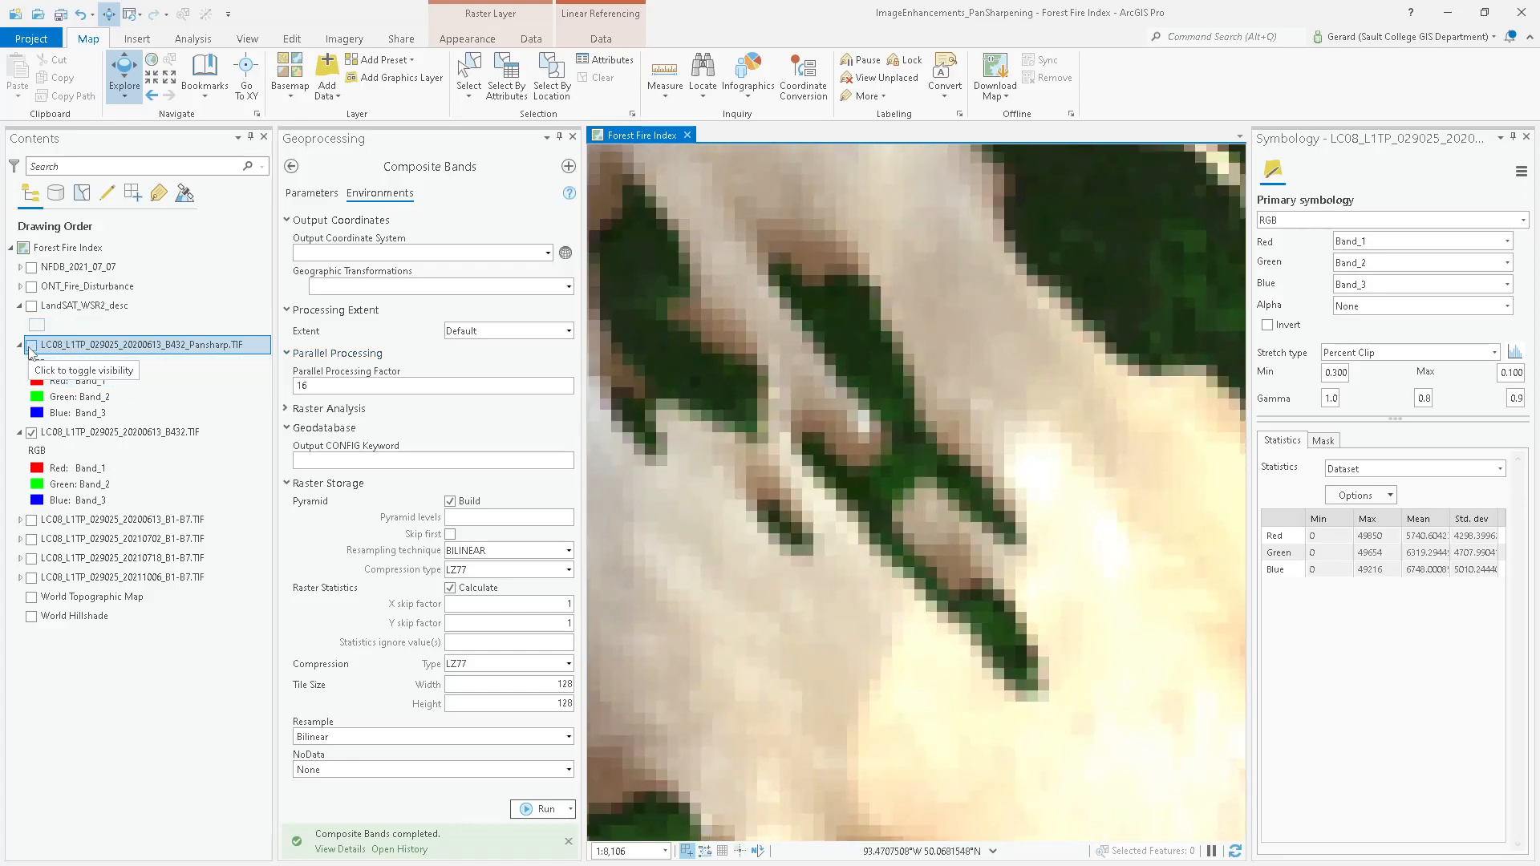
left_click(31, 345)
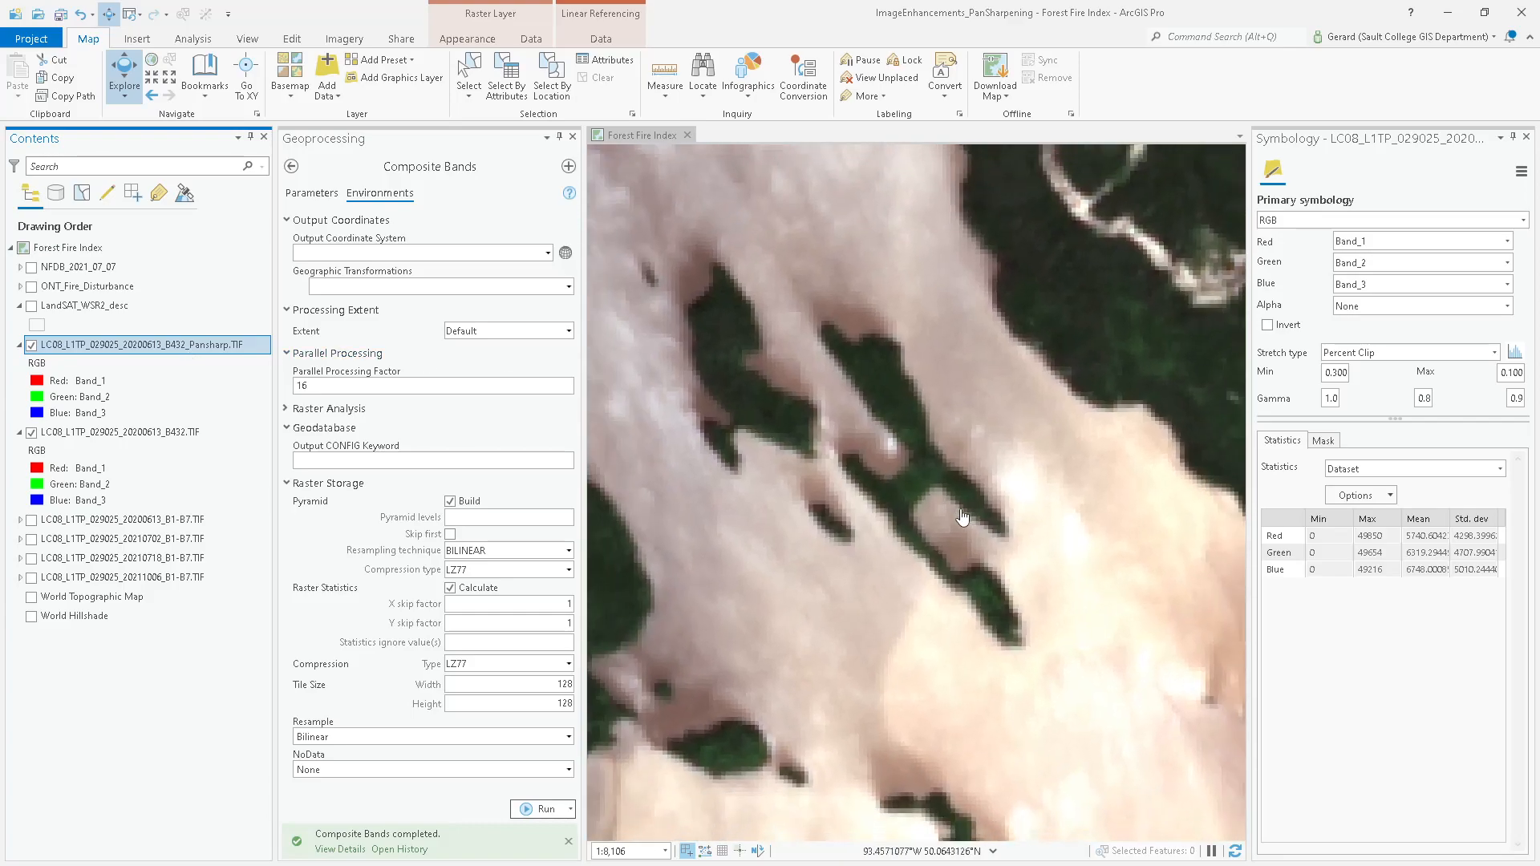
scroll(963, 516, "down", 2)
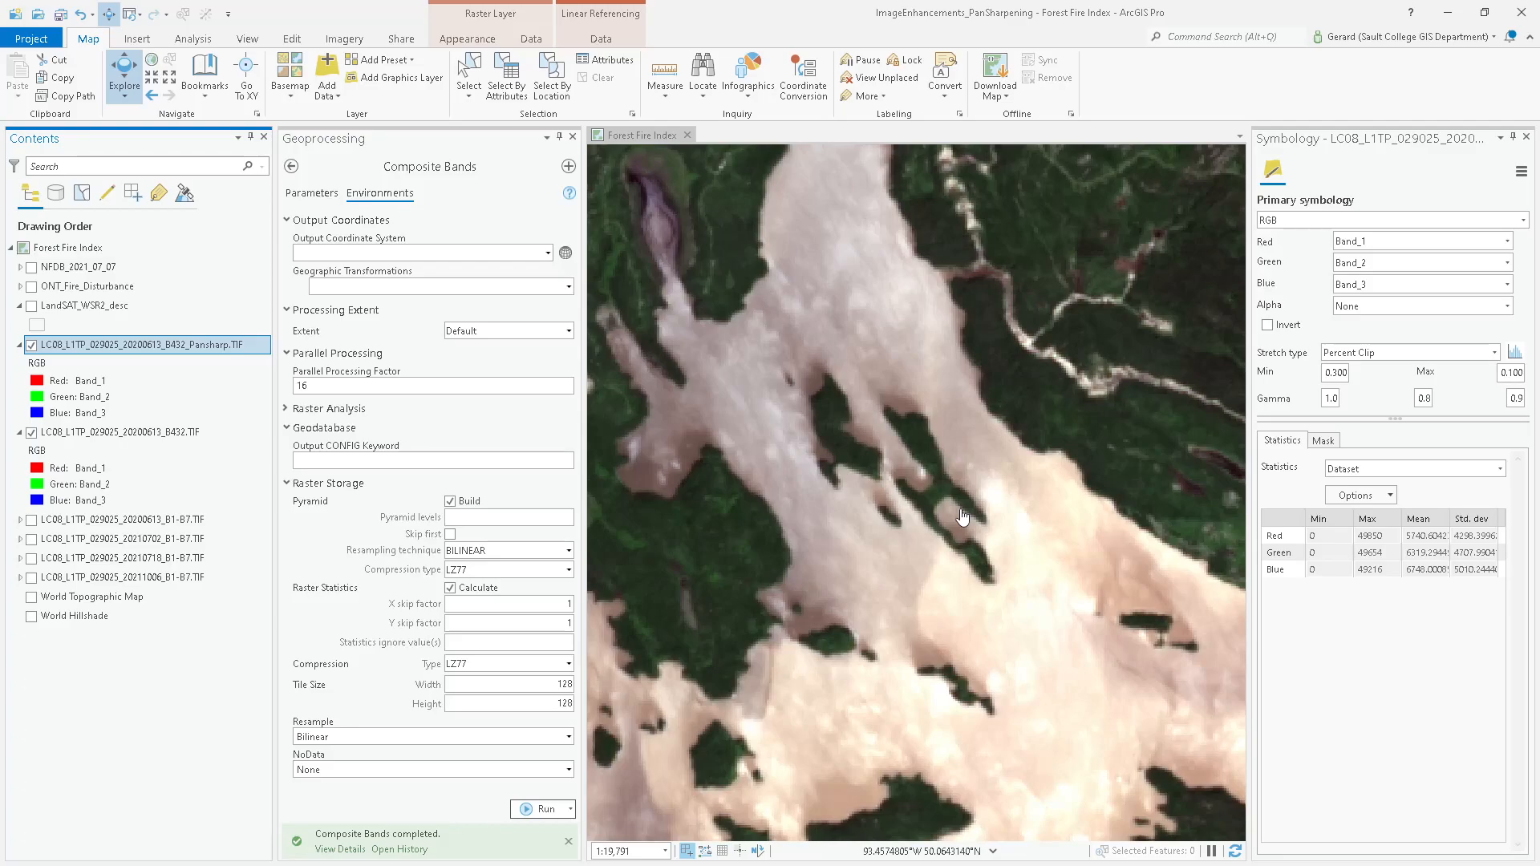
scroll(971, 566, "down", 2)
scroll(967, 477, "down", 2)
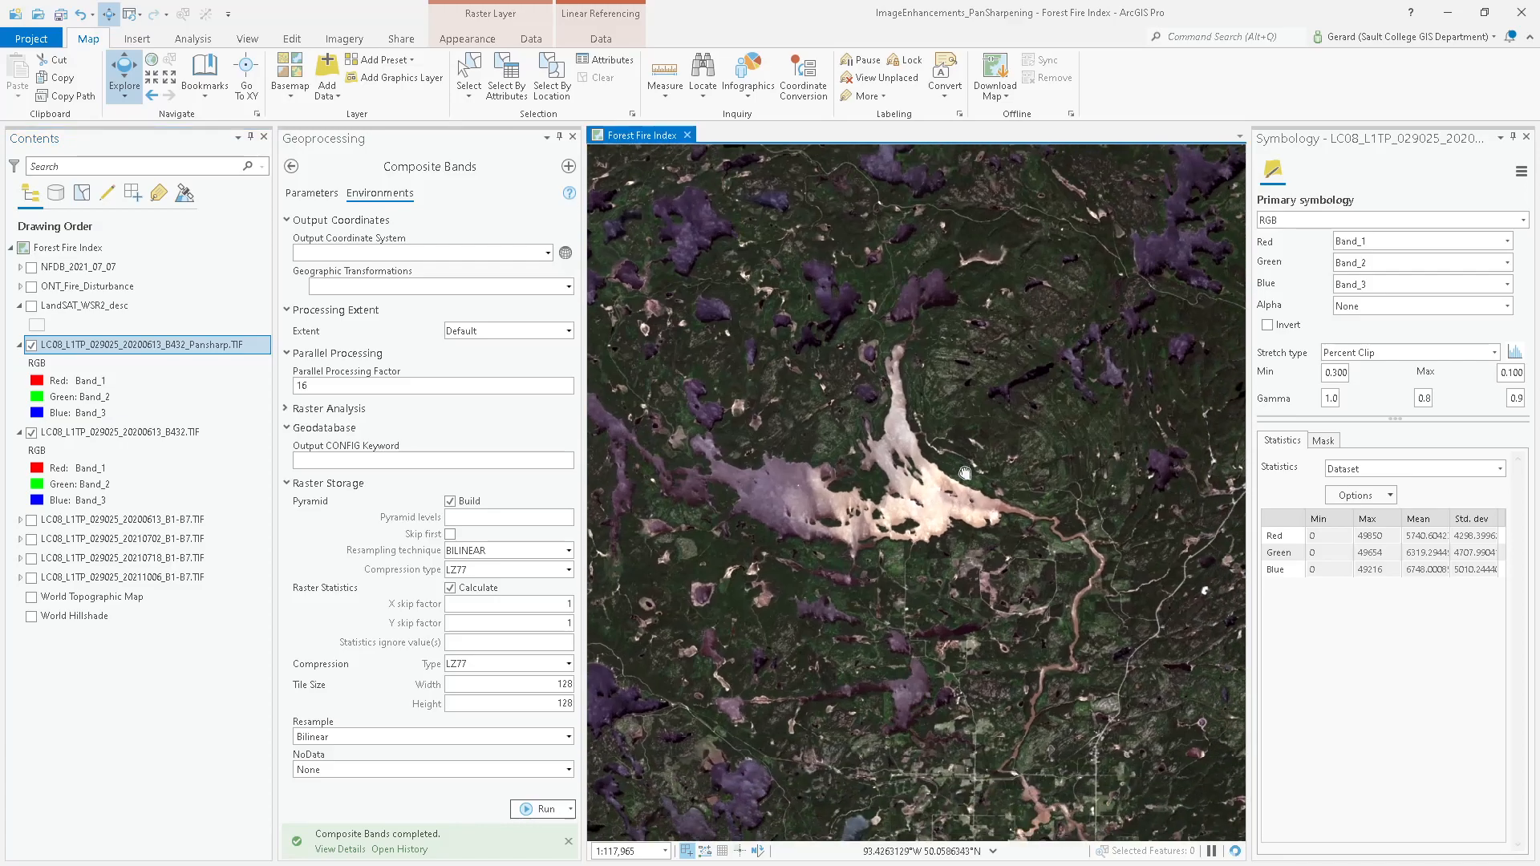
- Display the pansharpened layer's background value with no colour through its mask settings
scroll(953, 482, "down", 2)
left_click_drag(944, 544, 1099, 457)
left_click(1323, 440)
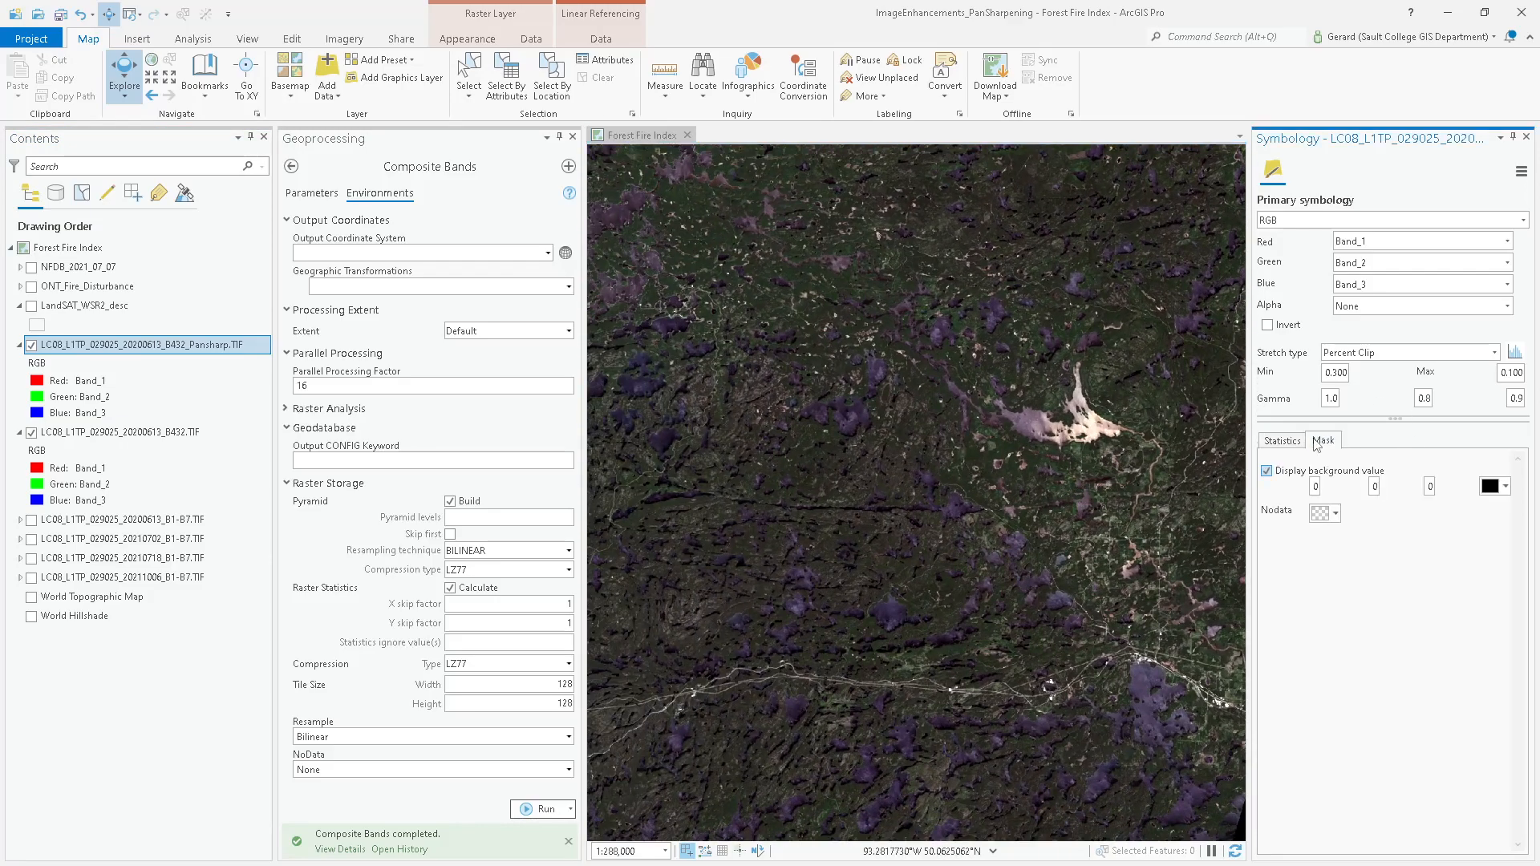
left_click(1507, 492)
left_click(1432, 513)
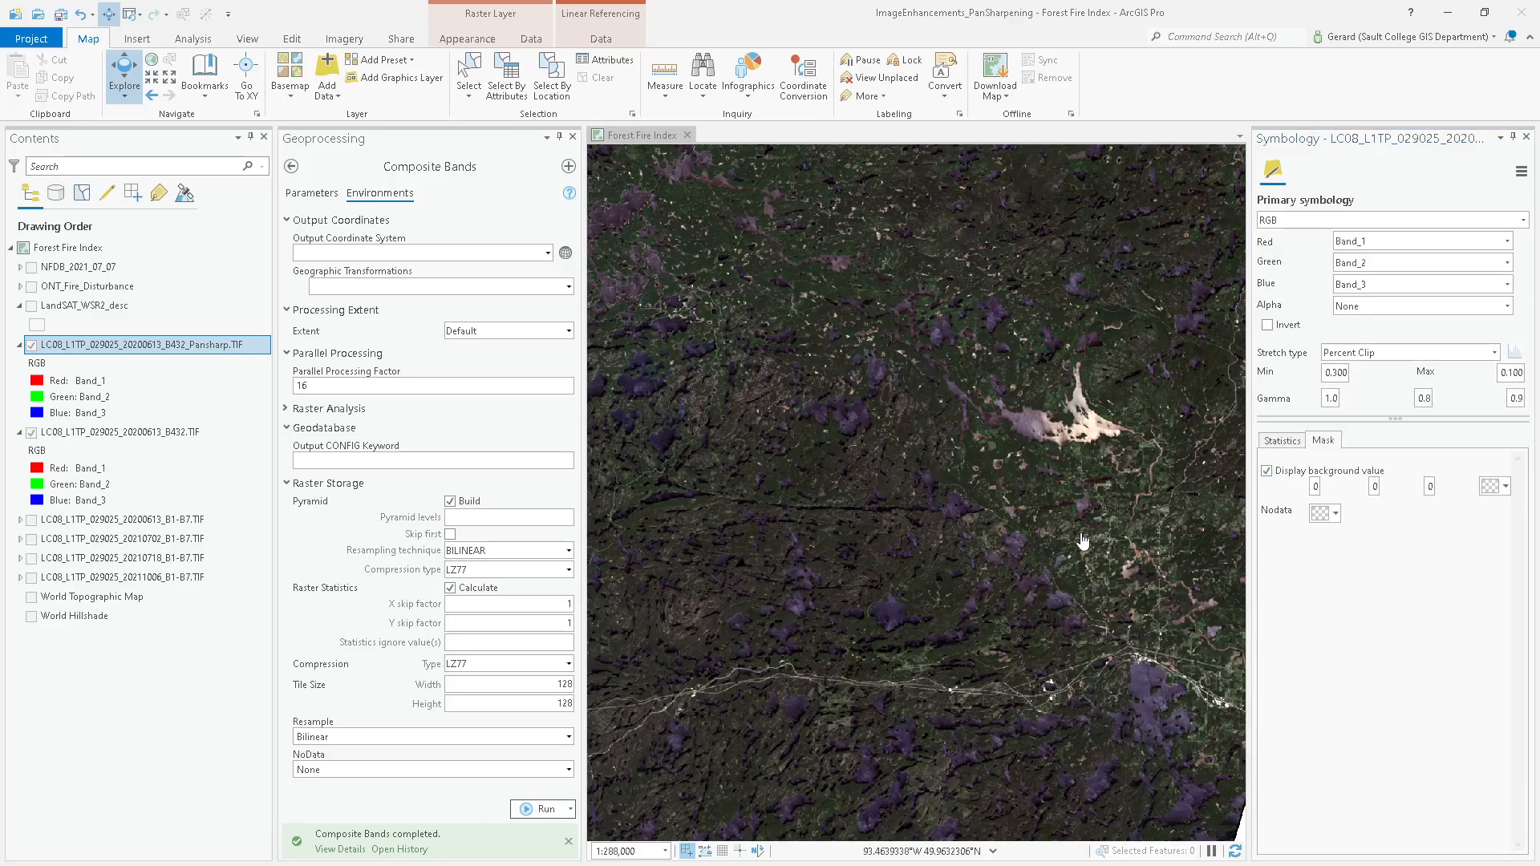
- Examine the pansharpened image around the pale lake, the southern lakes and the lakeside town at several scales
scroll(1032, 429, "up", 2)
scroll(1032, 429, "up", 3)
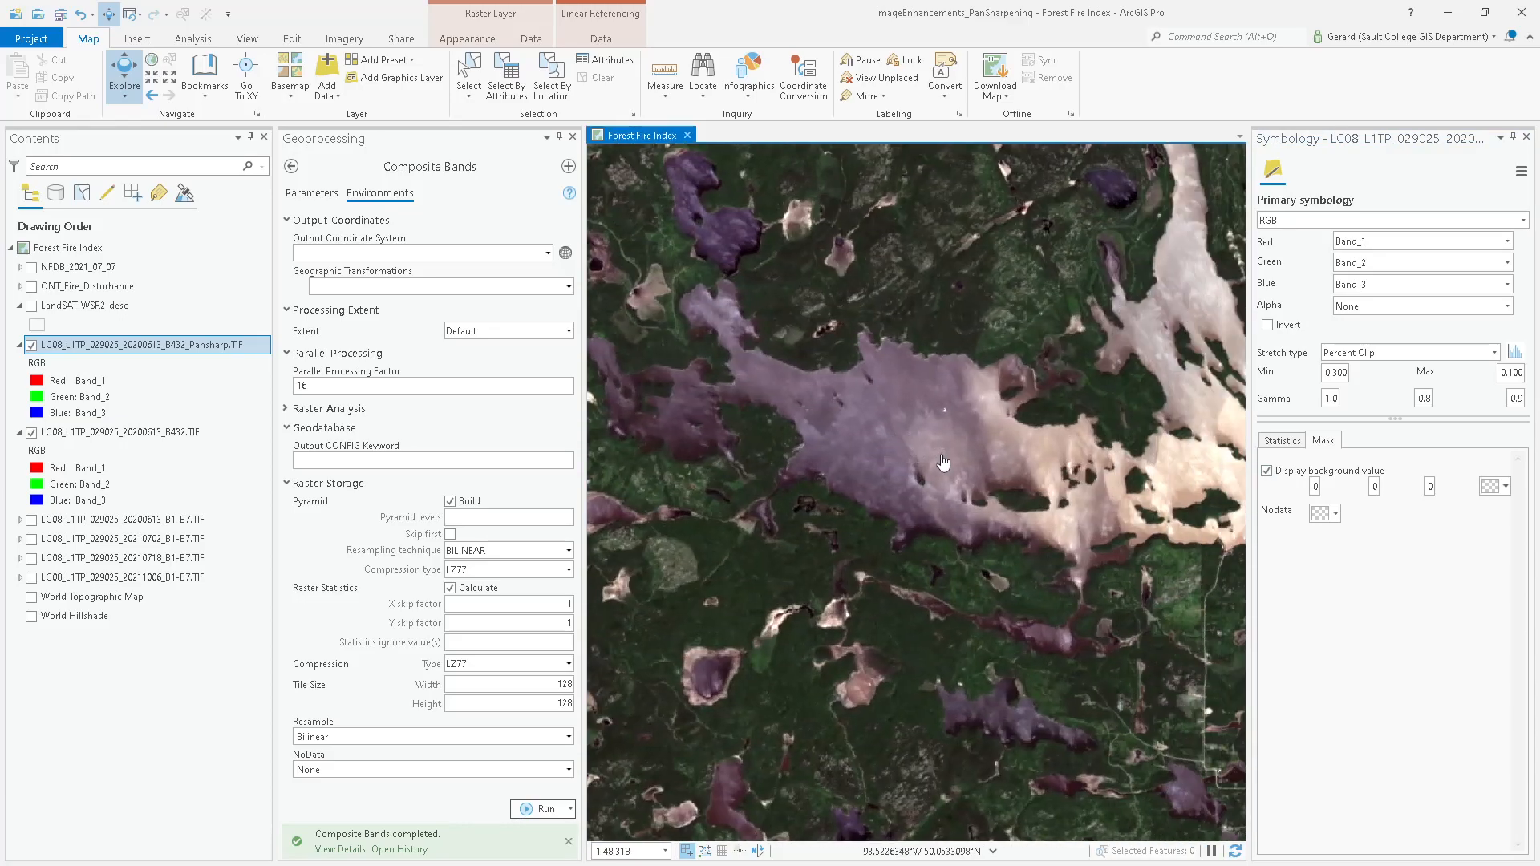
left_click_drag(1182, 310, 971, 469)
left_click_drag(1006, 642, 1083, 380)
scroll(919, 536, "down", 5)
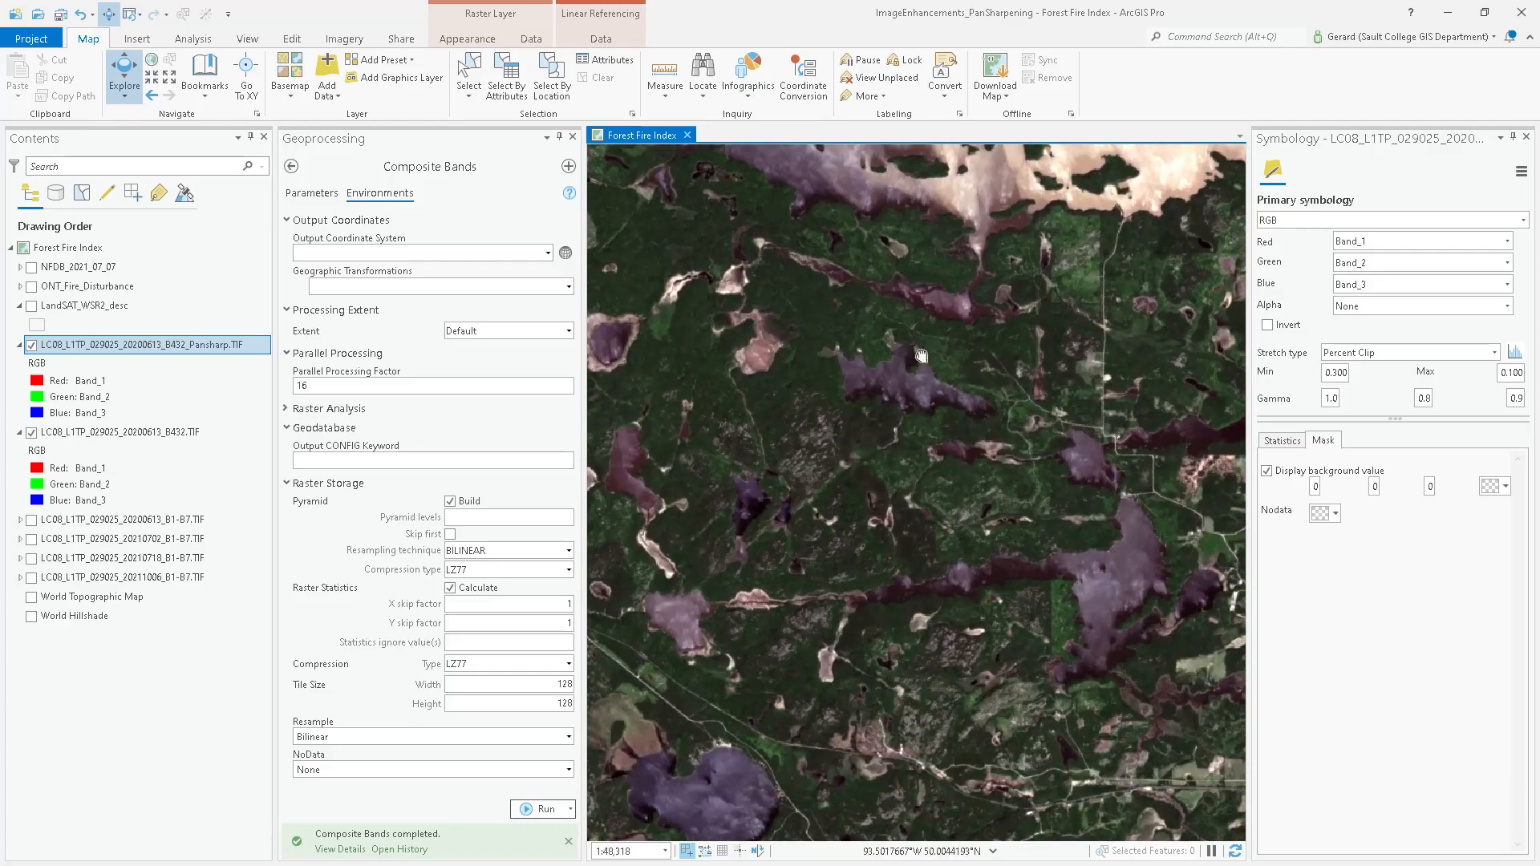
scroll(1093, 471, "up", 5)
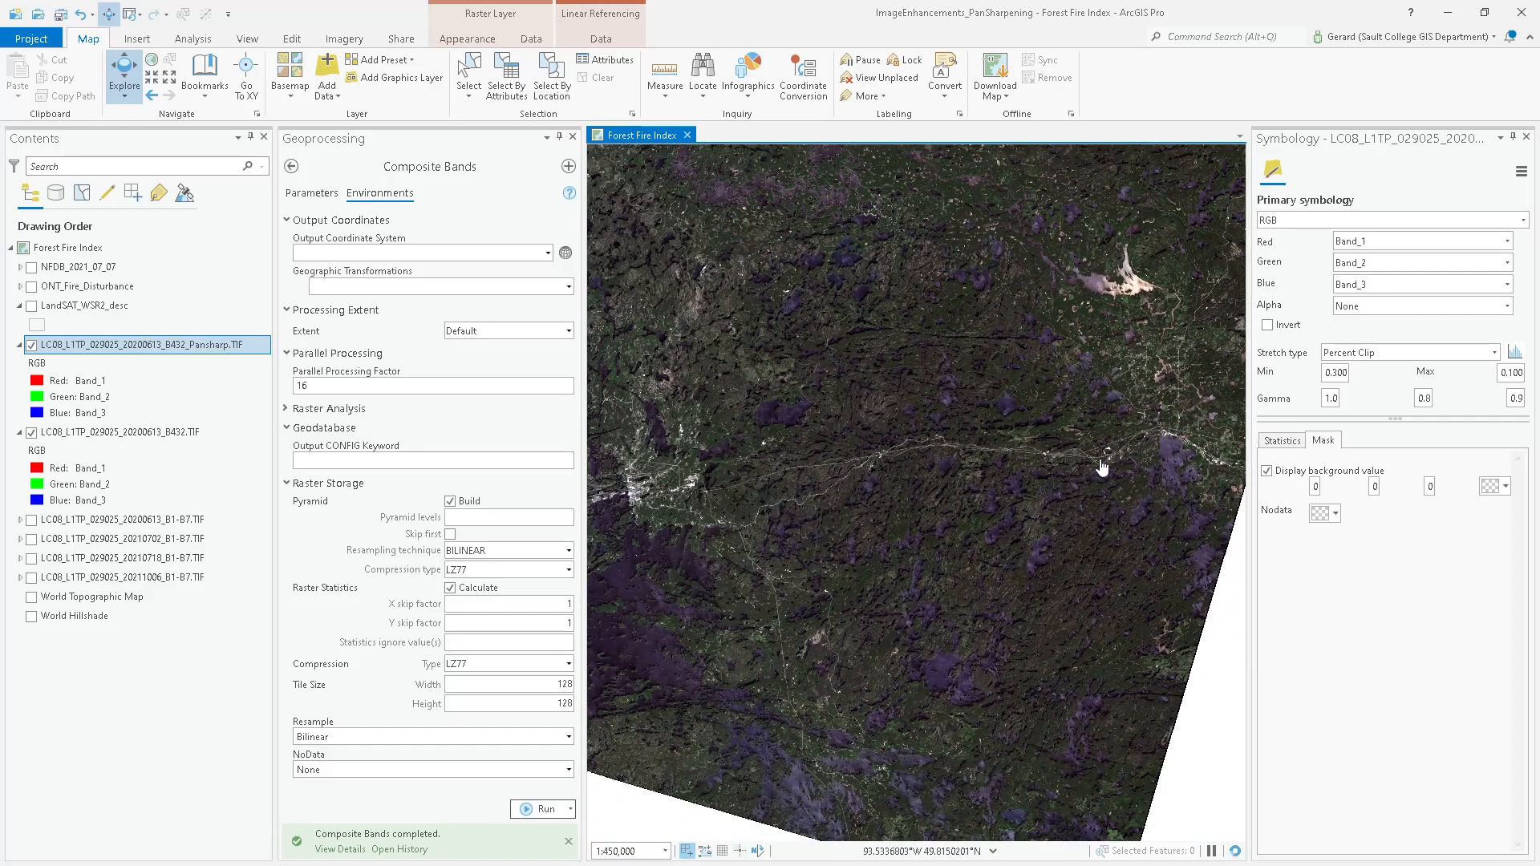
left_click_drag(1173, 439, 959, 457)
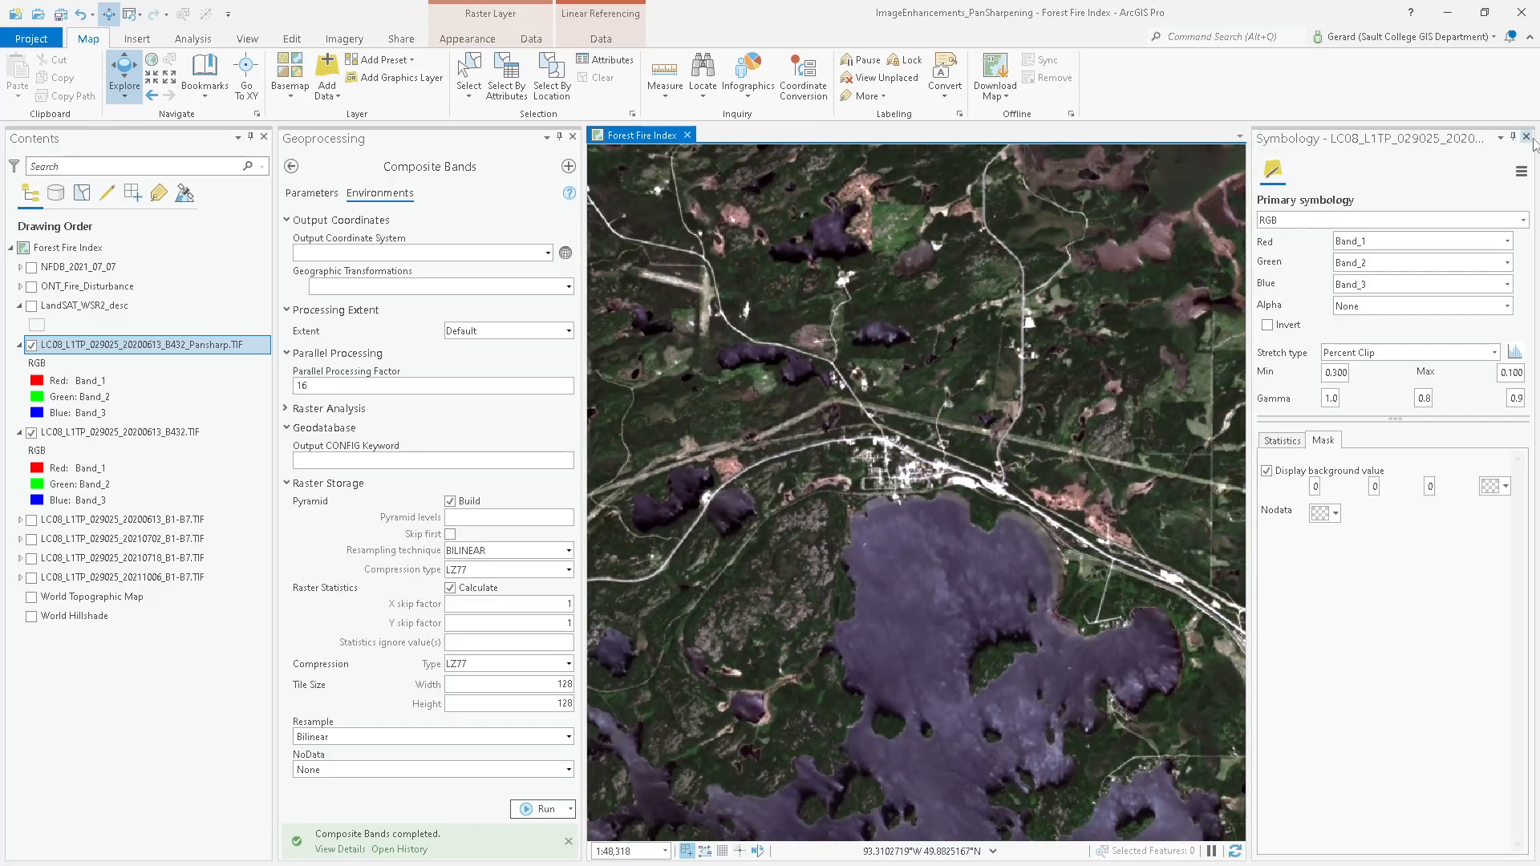
- Close the Symbology and Geoprocessing panes and set the map scale to 1:40,000
left_click(1527, 136)
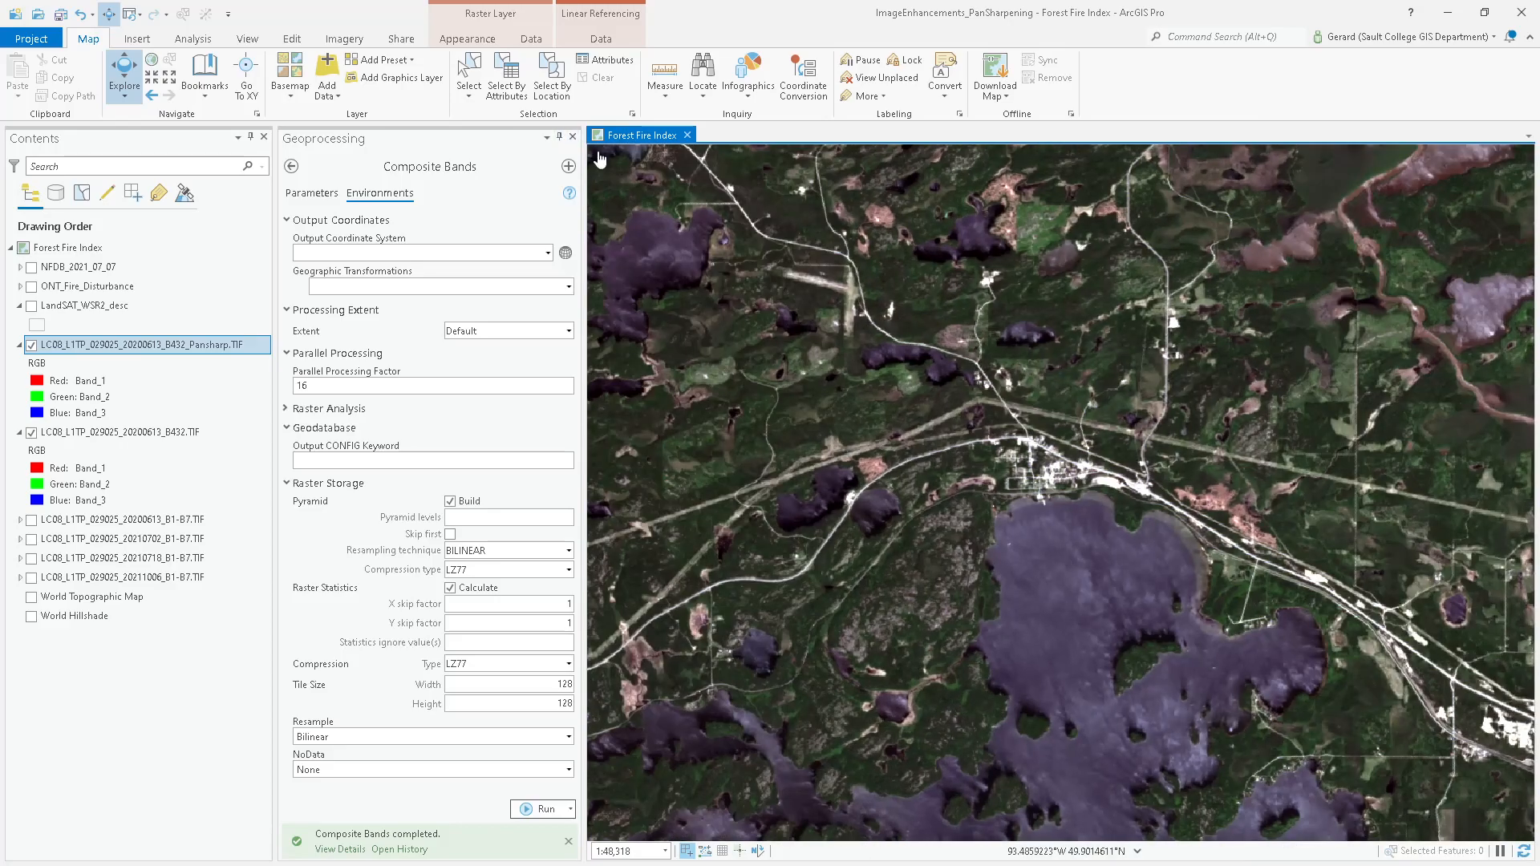
left_click(573, 136)
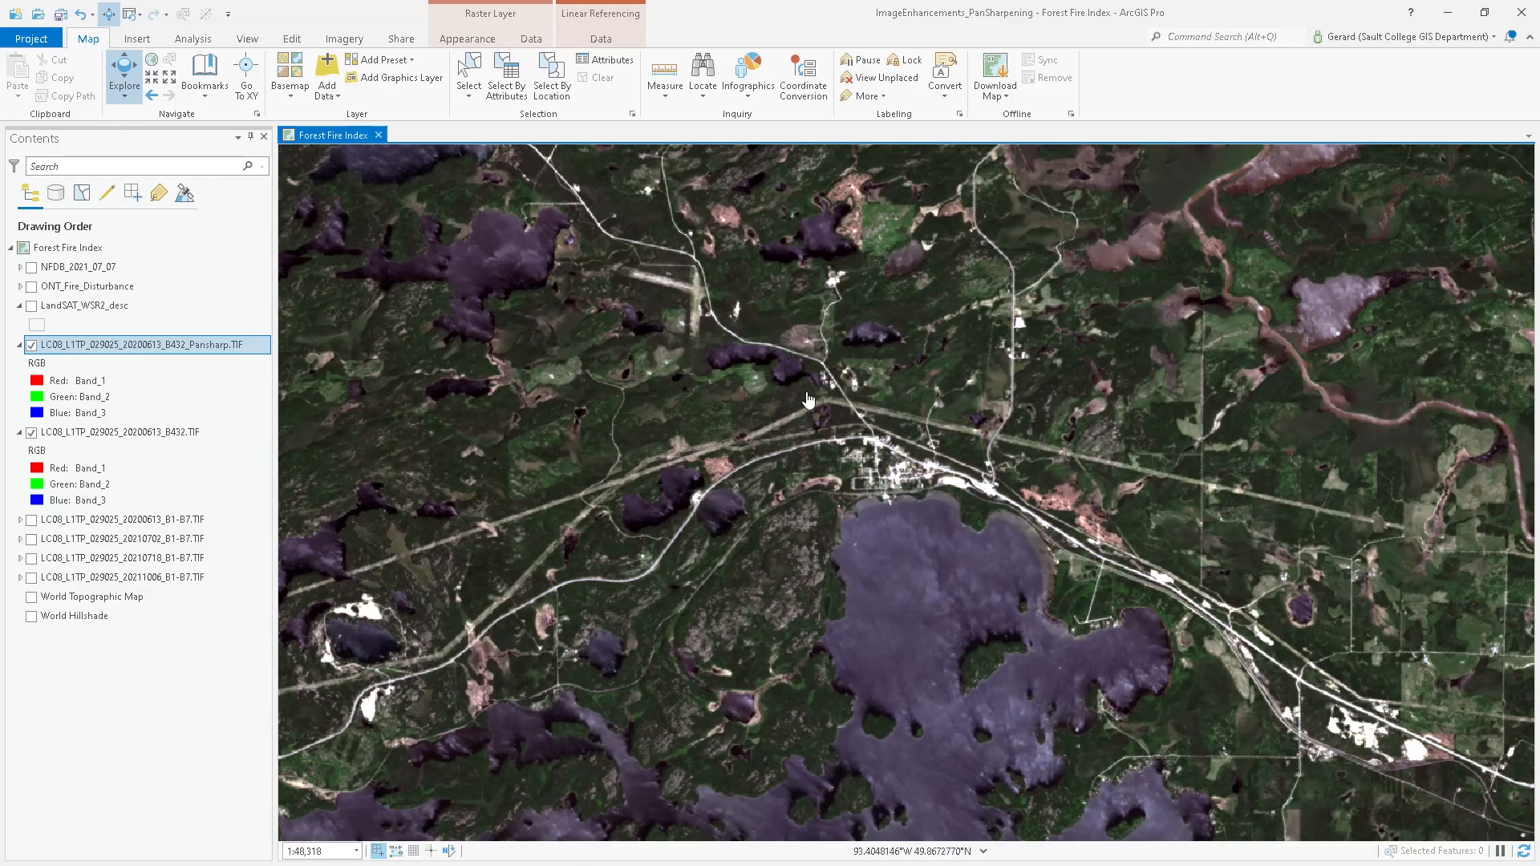
left_click(333, 852)
type("40,0")
type("0000")
key("Return")
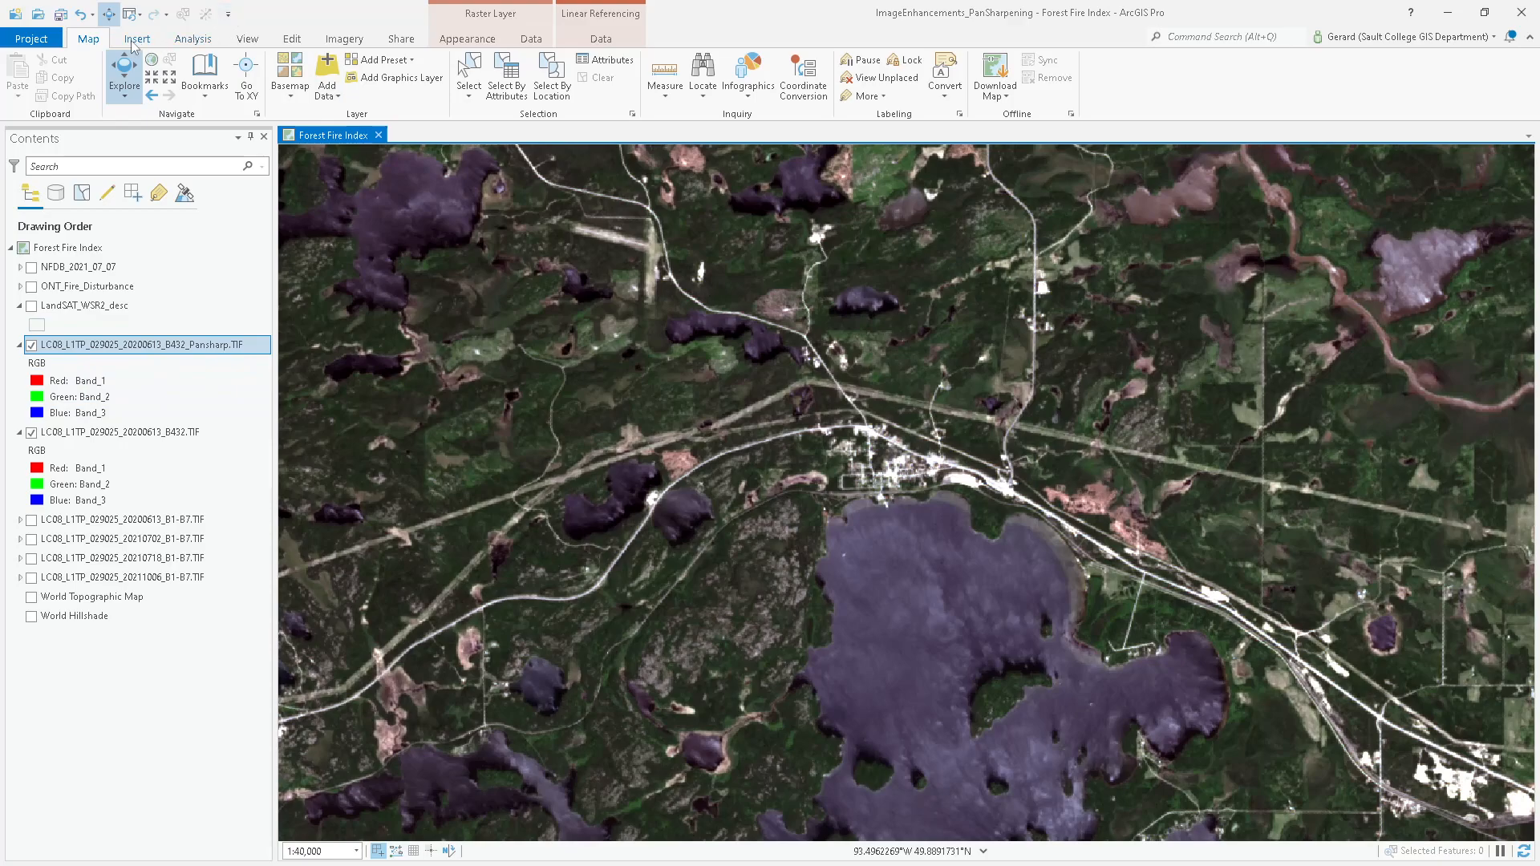
- Swipe the pansharpened layer over the B432 composite to compare detail around the lakeside town
left_click(462, 40)
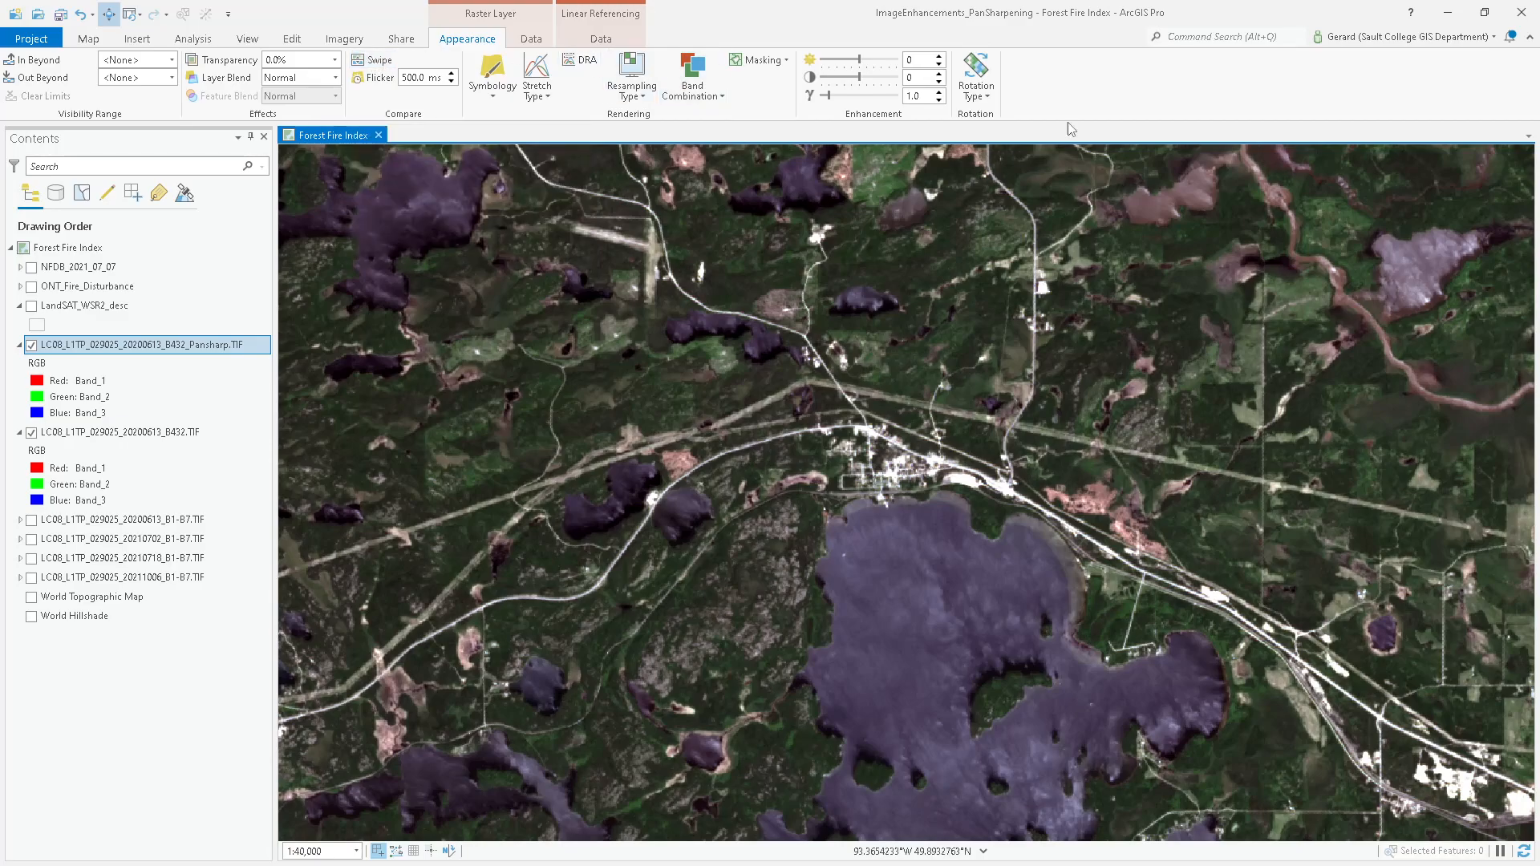
left_click(375, 60)
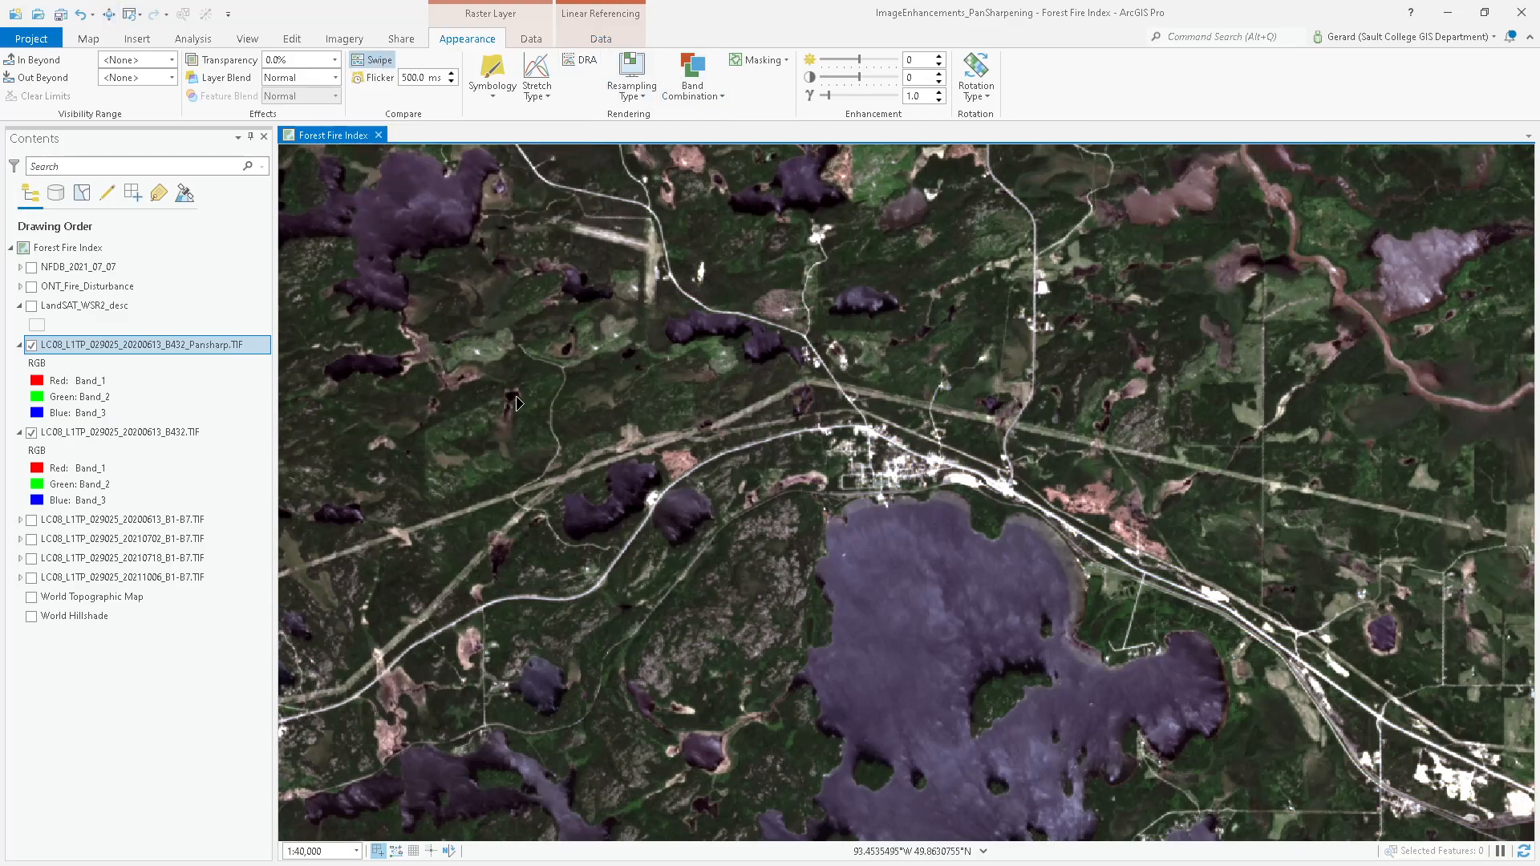
mouse_move(883, 166)
left_mouse_down()
mouse_move(834, 377)
mouse_move(863, 478)
mouse_move(882, 161)
mouse_move(881, 178)
left_mouse_up()
left_click_drag(309, 450, 279, 344)
- Compare the pansharpened layer and B432 composite with Swipe at the golf-course community on the western end of the long lake
scroll(832, 496, "down", 5)
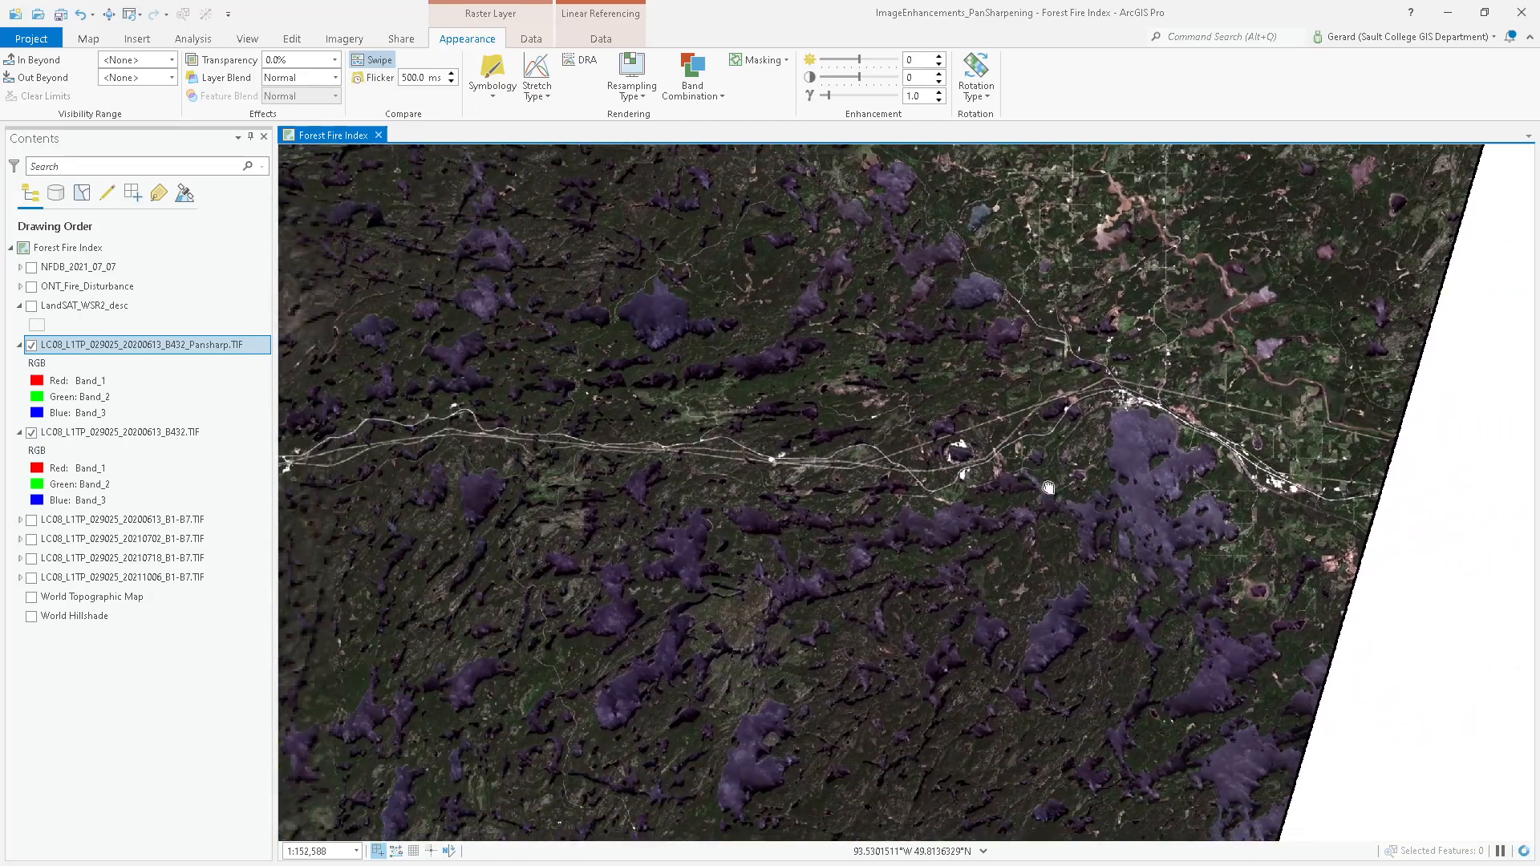
left_click_drag(1049, 488, 1213, 486)
left_click_drag(629, 517, 1362, 429)
left_click_drag(790, 462, 1226, 431)
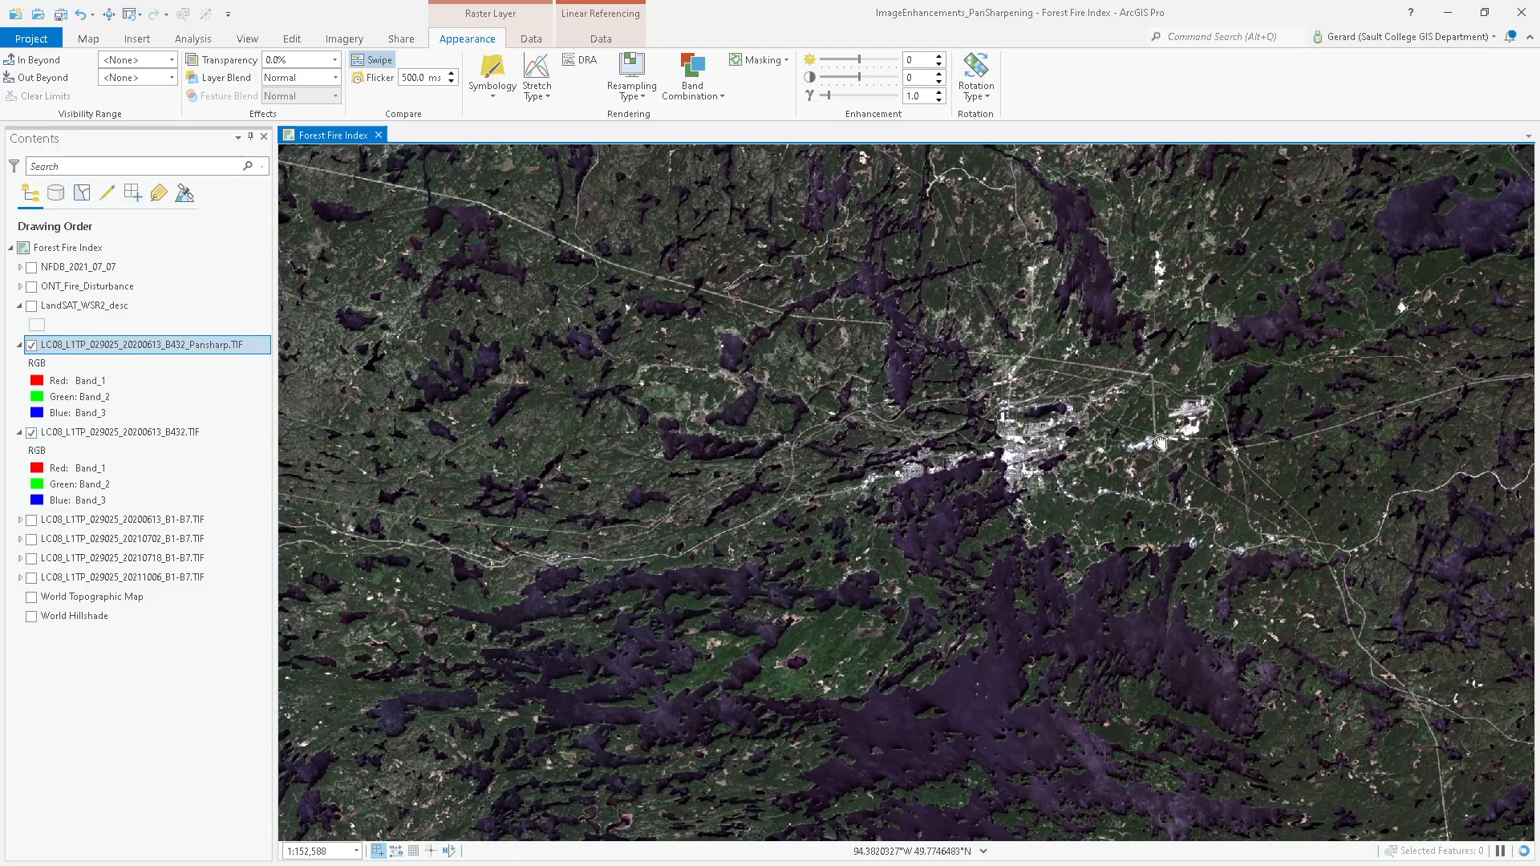
left_click_drag(616, 471, 1354, 445)
left_click_drag(515, 576, 751, 552)
scroll(751, 552, "up", 5)
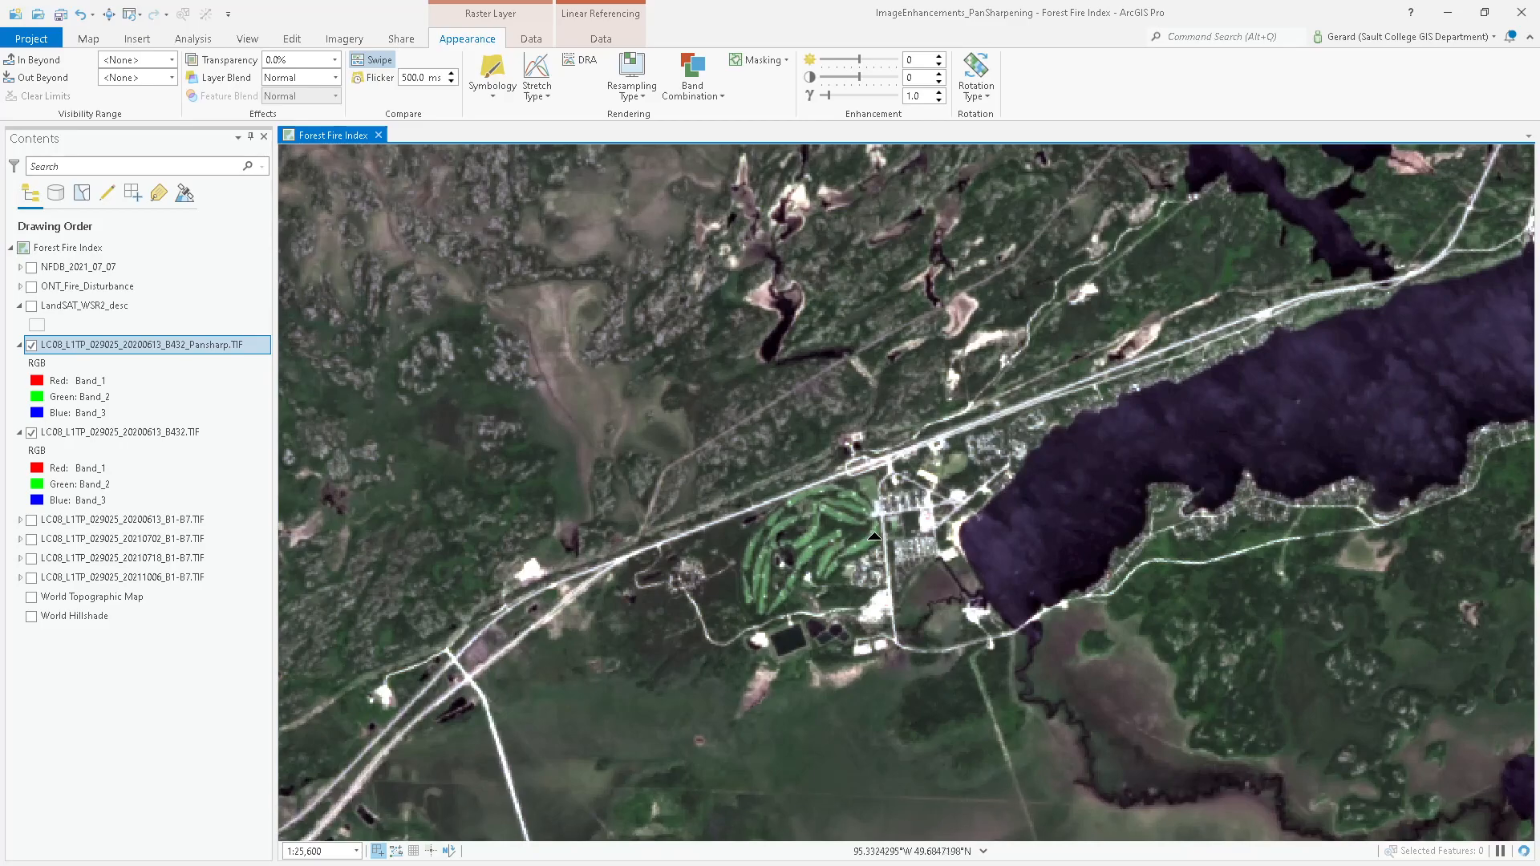
scroll(783, 511, "up", 2)
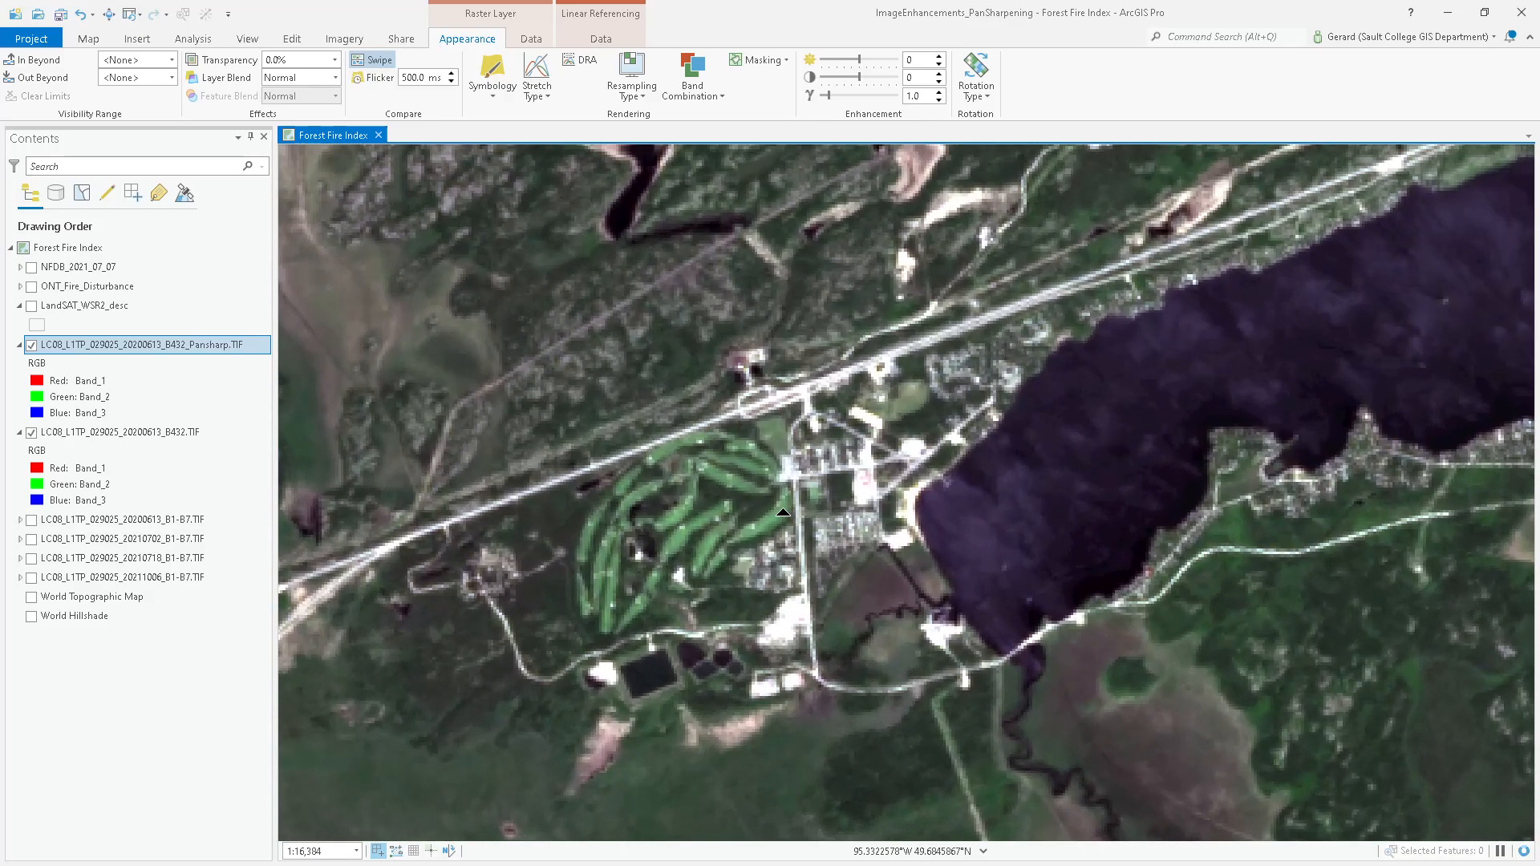
left_click_drag(783, 512, 872, 433)
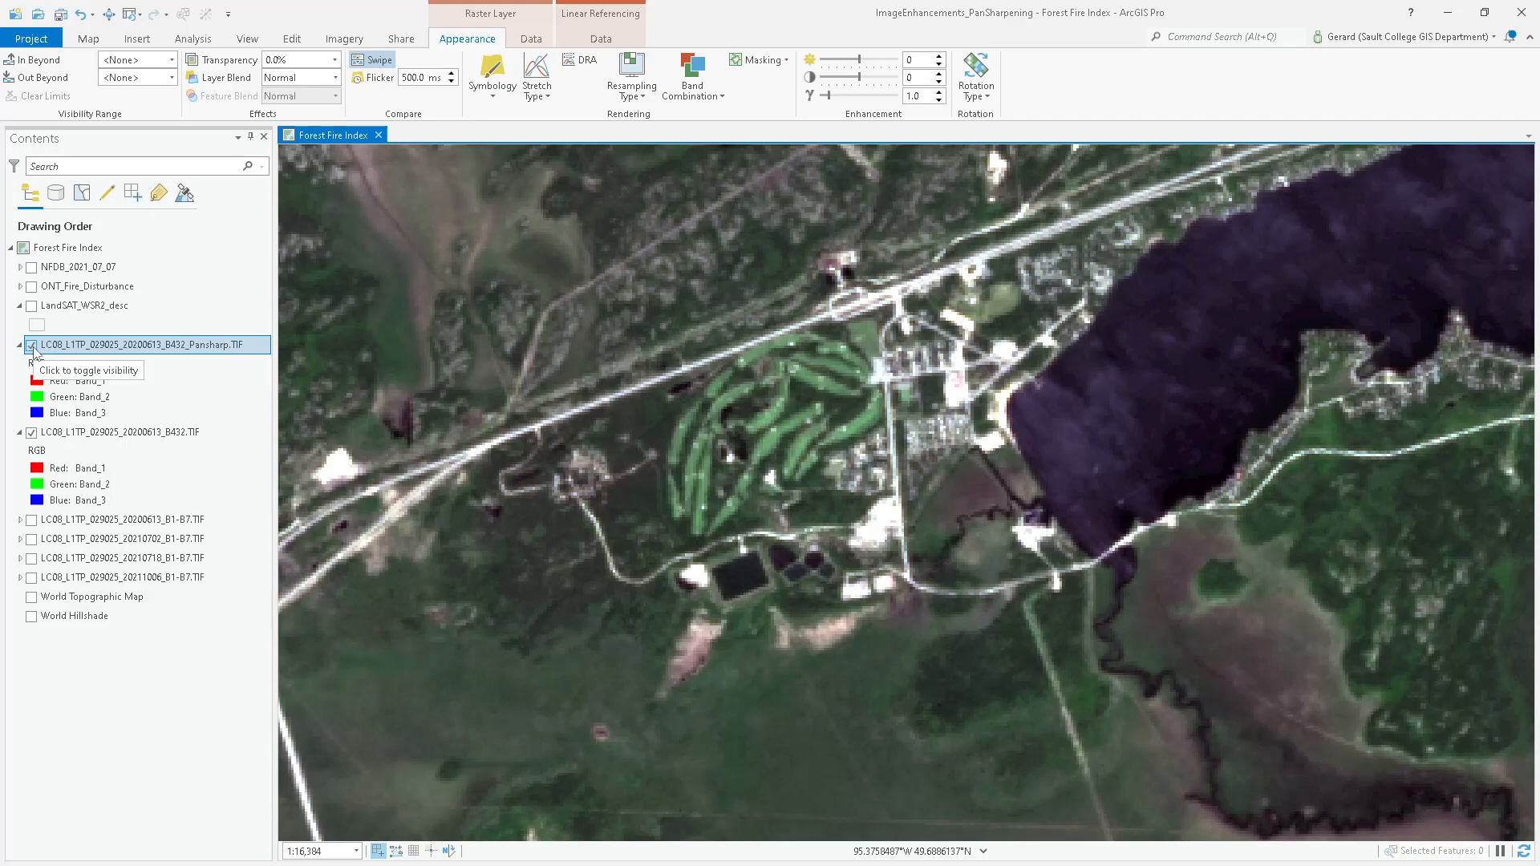
left_click_drag(311, 293, 1145, 271)
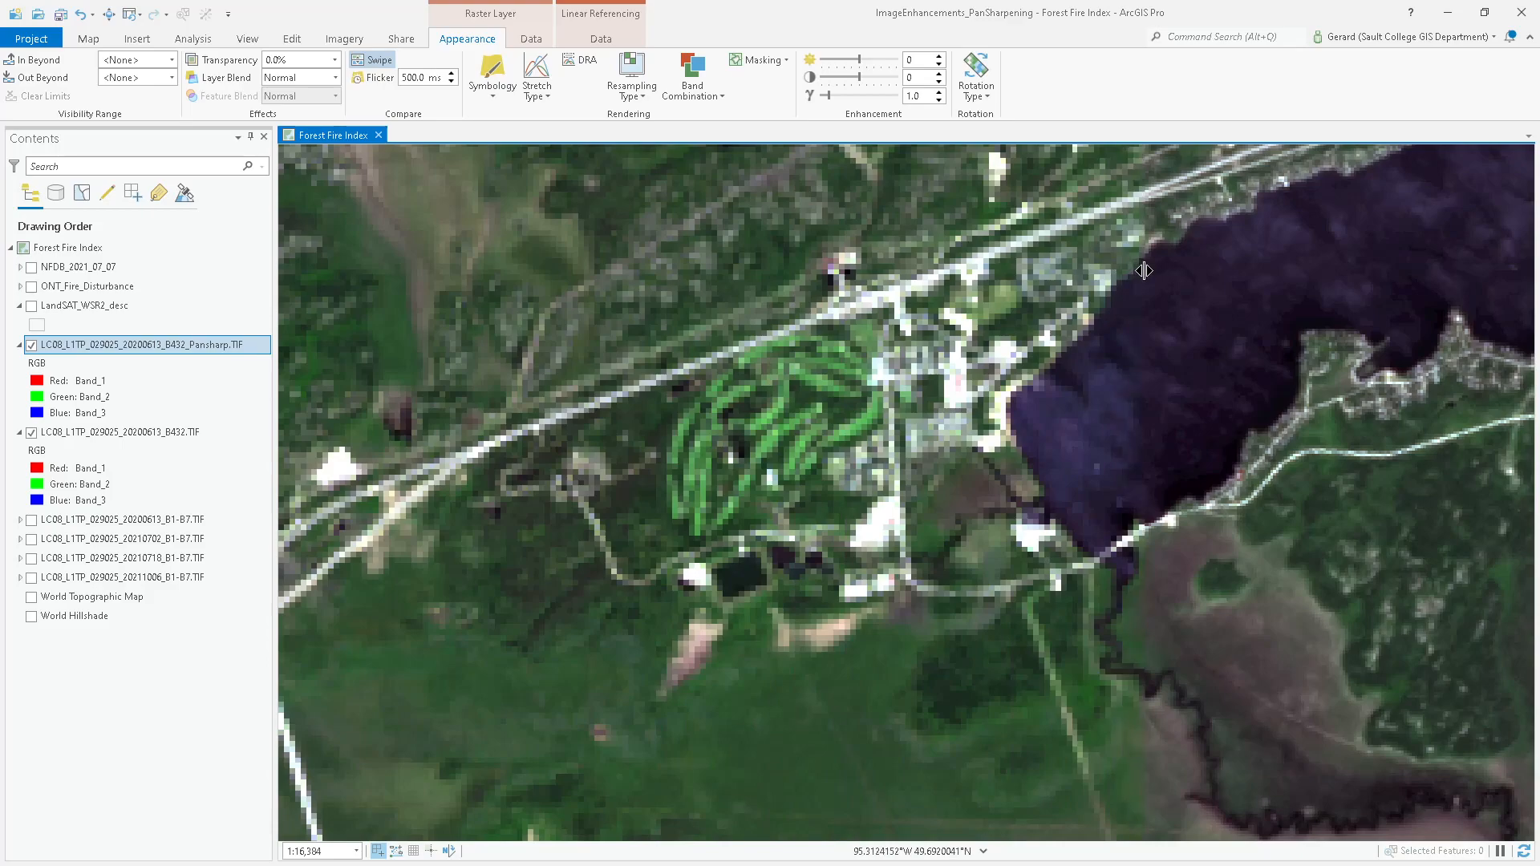
left_click_drag(1145, 271, 282, 361)
- Compare both composites with Swipe over the farm fields and rivers near the scene's western edge
scroll(825, 420, "down", 3)
scroll(824, 420, "down", 2)
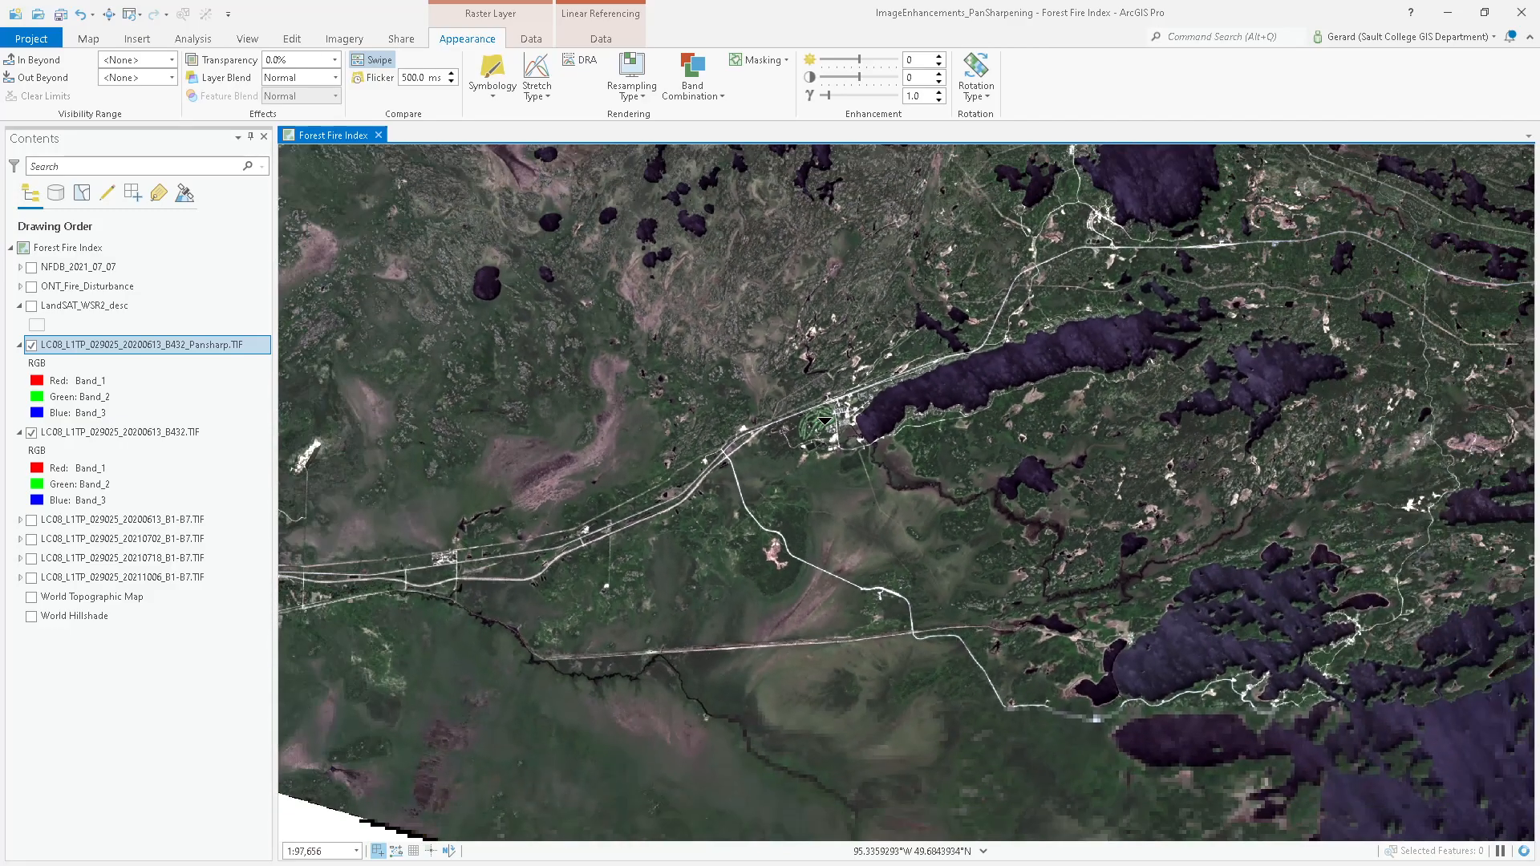
scroll(559, 503, "down", 4)
left_click_drag(559, 503, 1129, 693)
left_click_drag(959, 385, 659, 571)
scroll(662, 566, "up", 6)
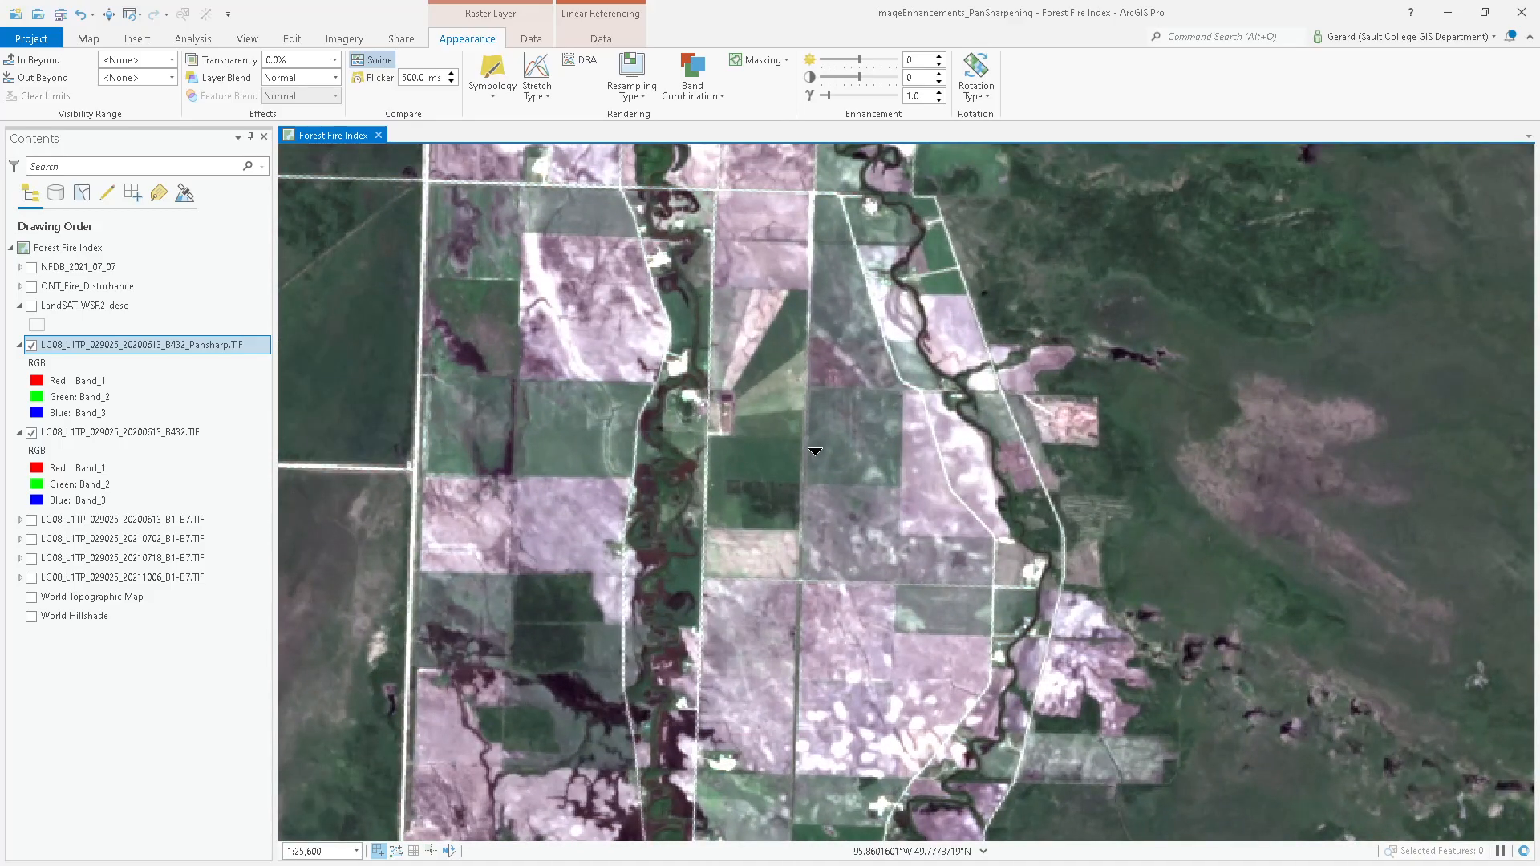
left_click_drag(388, 401, 329, 428)
- Compare both composites with Swipe at the small settlement among the lakes in the middle of the scene
scroll(676, 504, "down", 5)
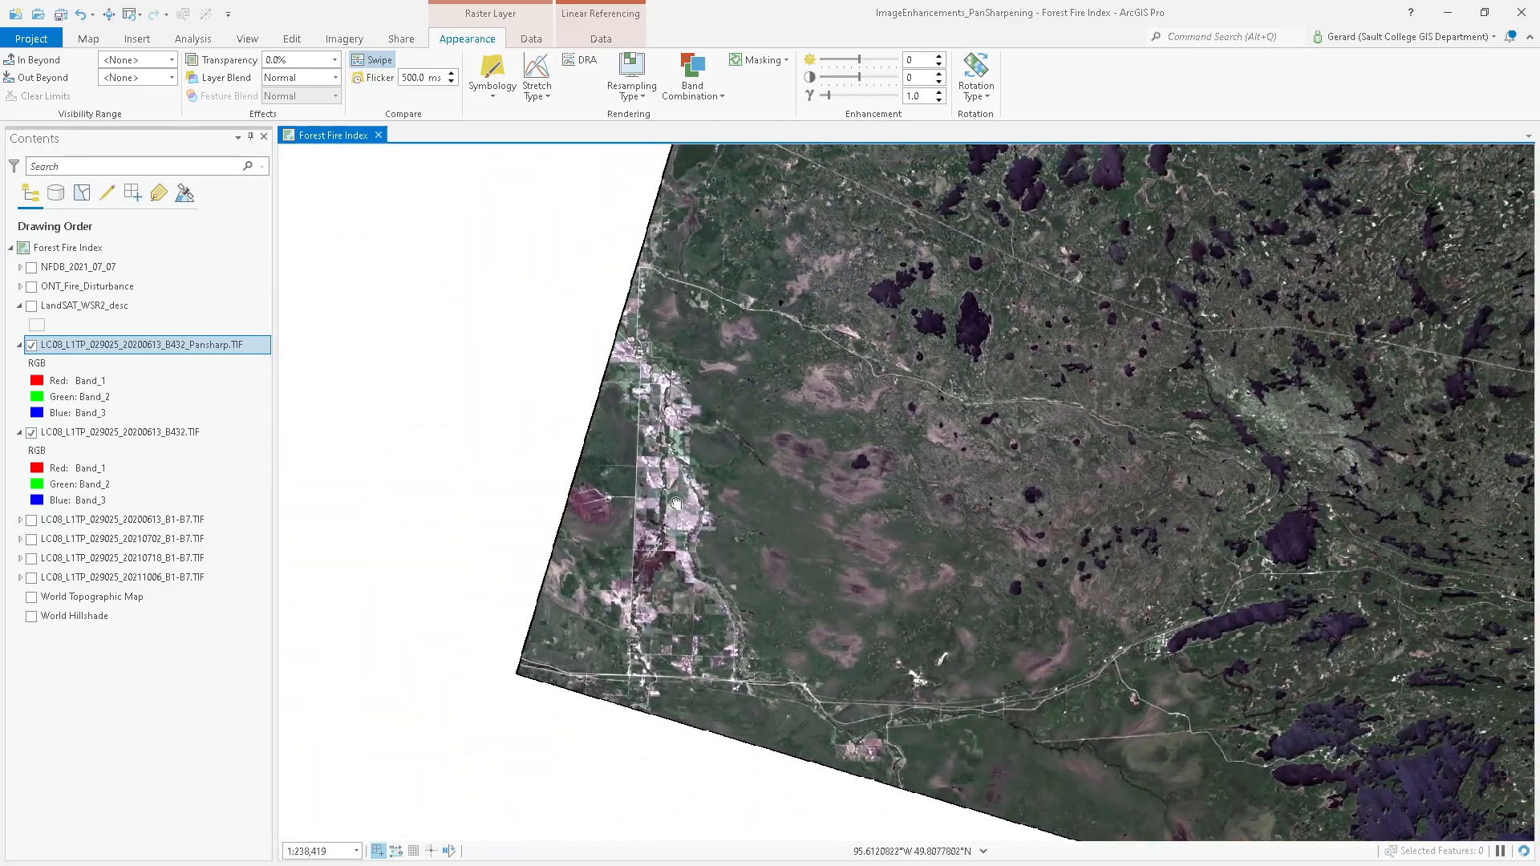
left_click_drag(675, 504, 139, 597)
left_click_drag(955, 405, 586, 576)
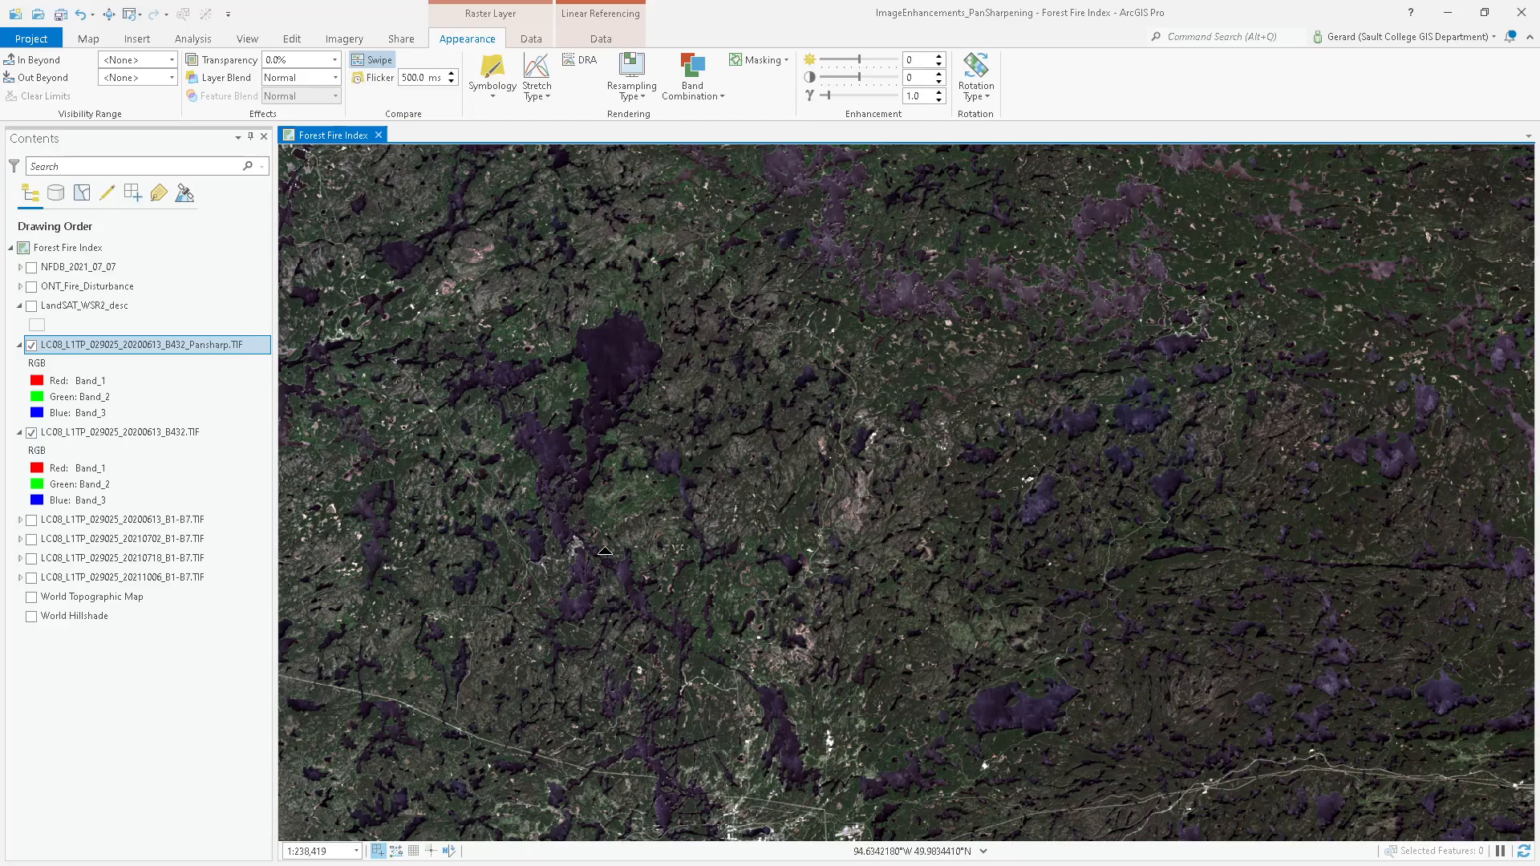
scroll(1210, 317, "up", 3)
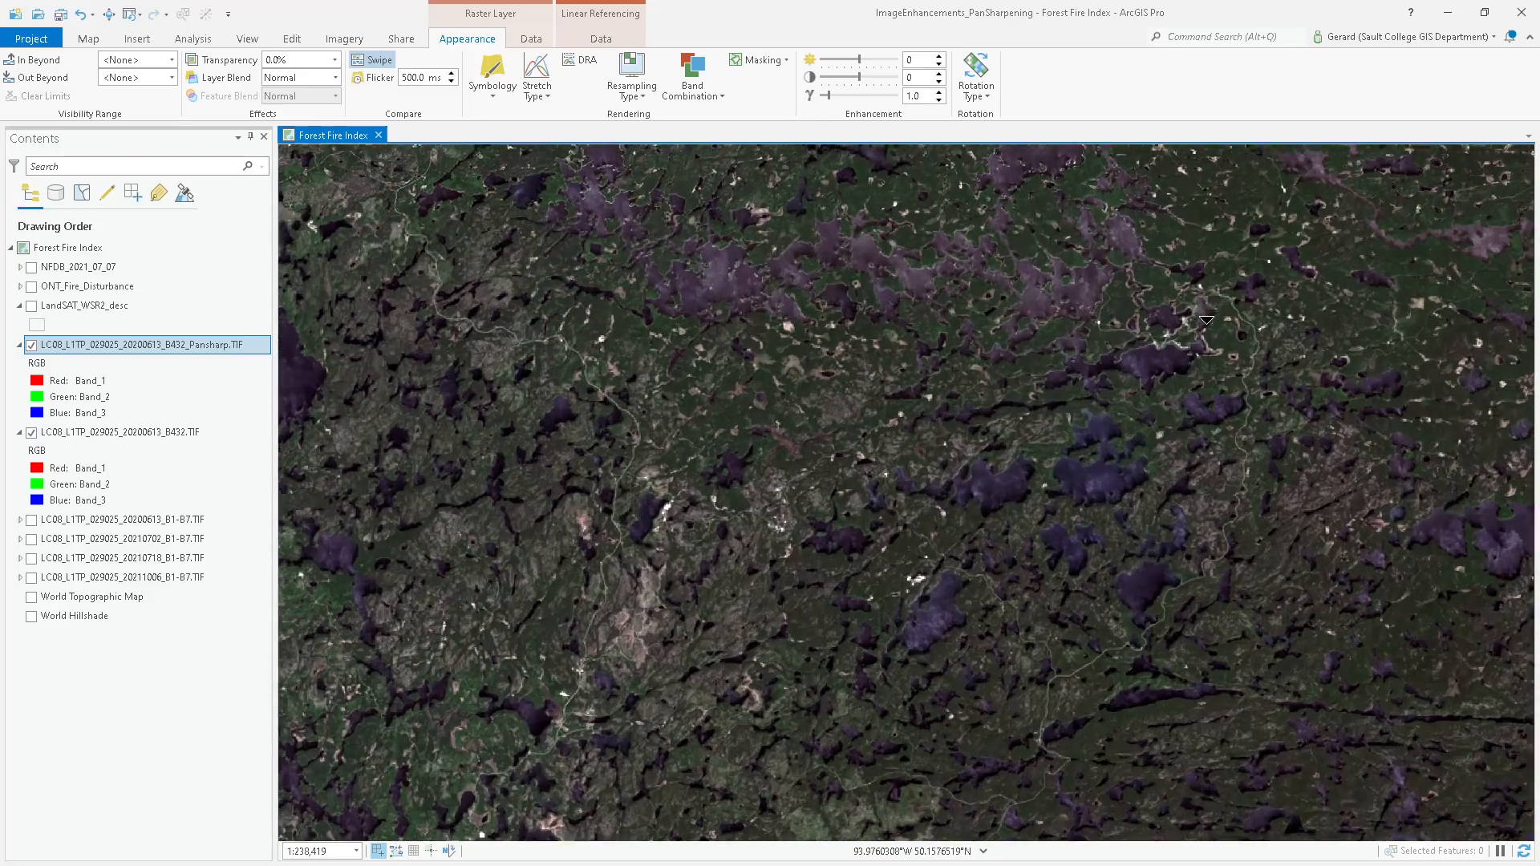
scroll(1210, 313, "up", 2)
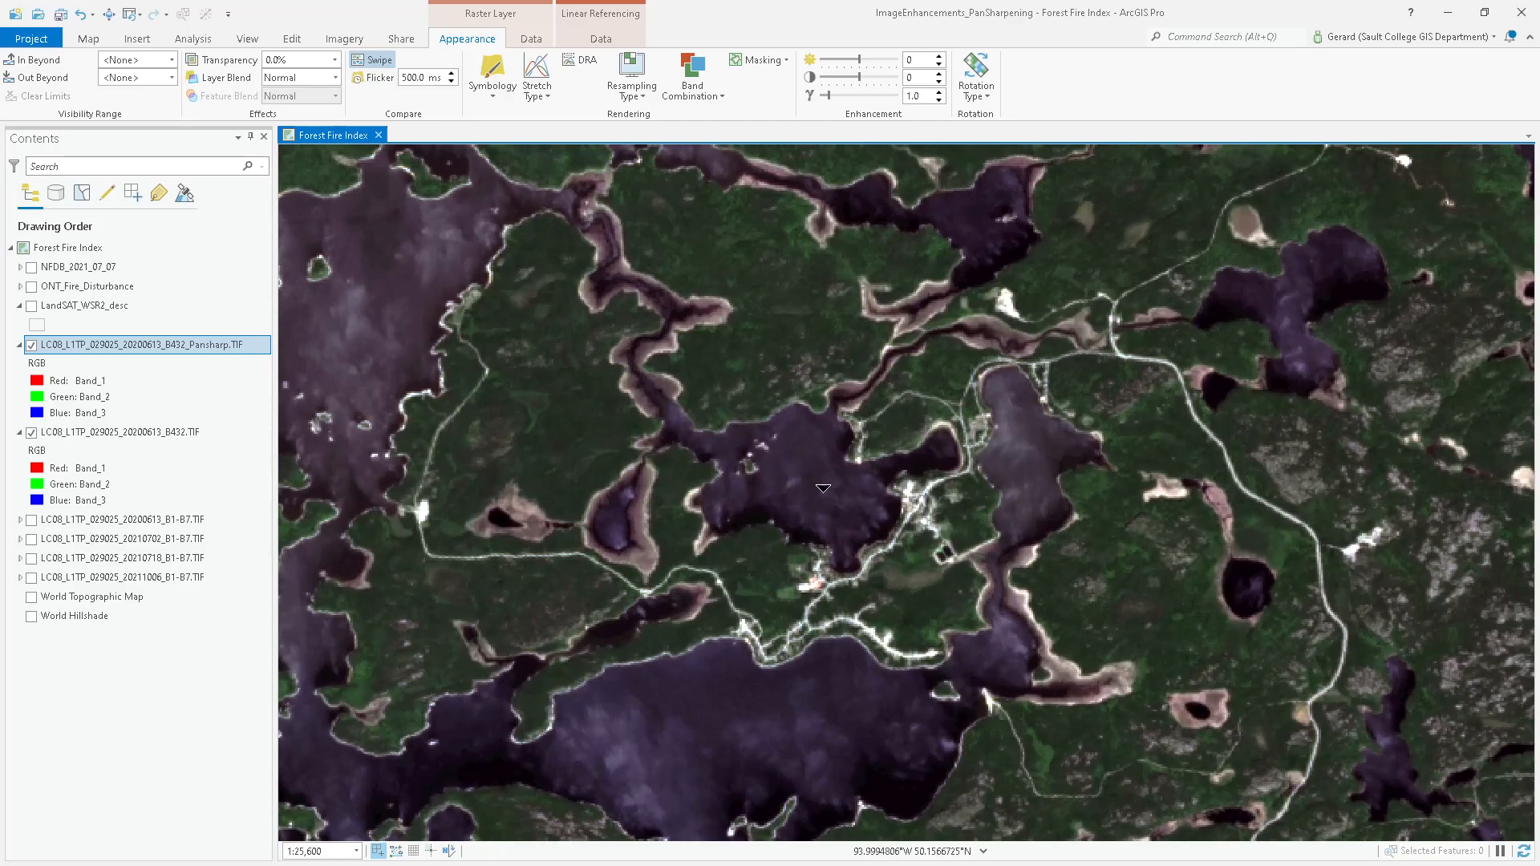
left_click_drag(361, 557, 305, 520)
- Compare both composites with Swipe at the community beside the green pond near the scene's northern edge
scroll(854, 521, "down", 5)
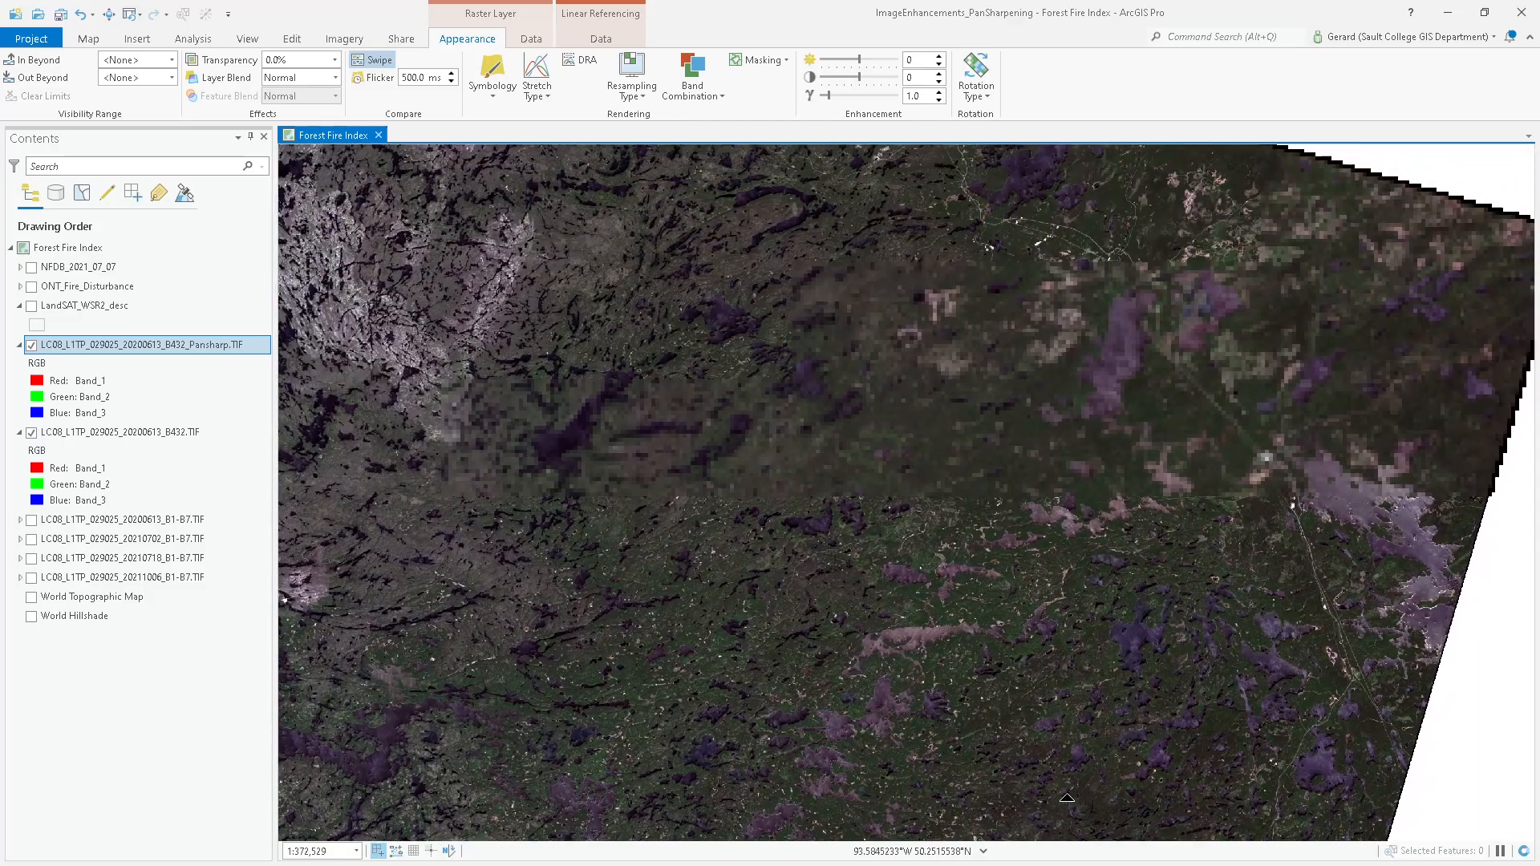
left_click_drag(878, 460, 899, 711)
scroll(985, 350, "up", 4)
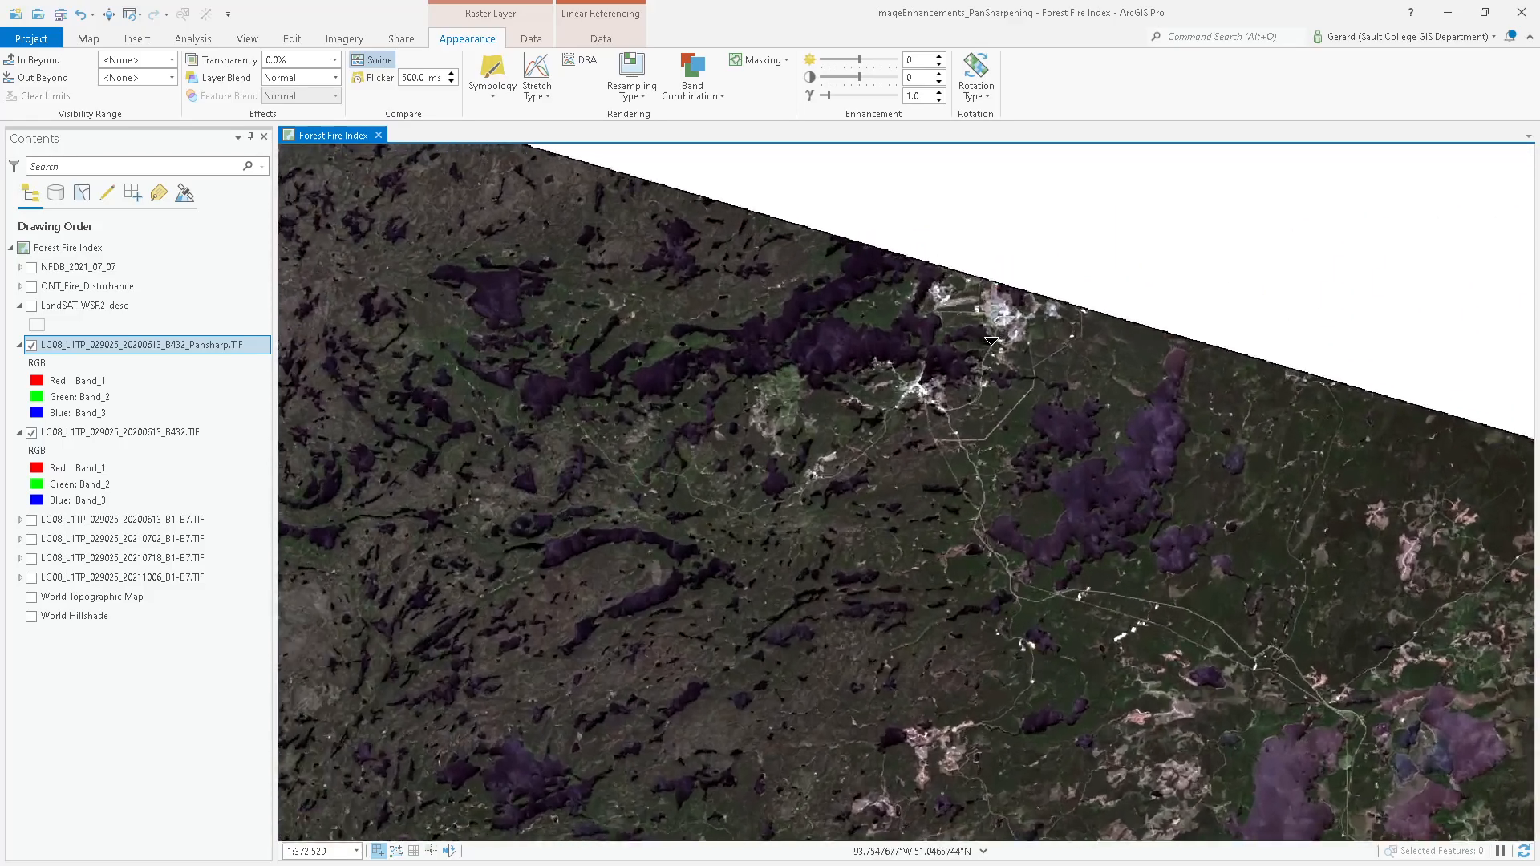
left_click_drag(1187, 343, 1004, 551)
scroll(966, 356, "up", 6)
scroll(967, 352, "up", 2)
left_click_drag(897, 362, 1073, 474)
scroll(1073, 474, "up", 2)
scroll(1073, 473, "down", 4)
scroll(1073, 473, "down", 4)
scroll(1076, 458, "up", 4)
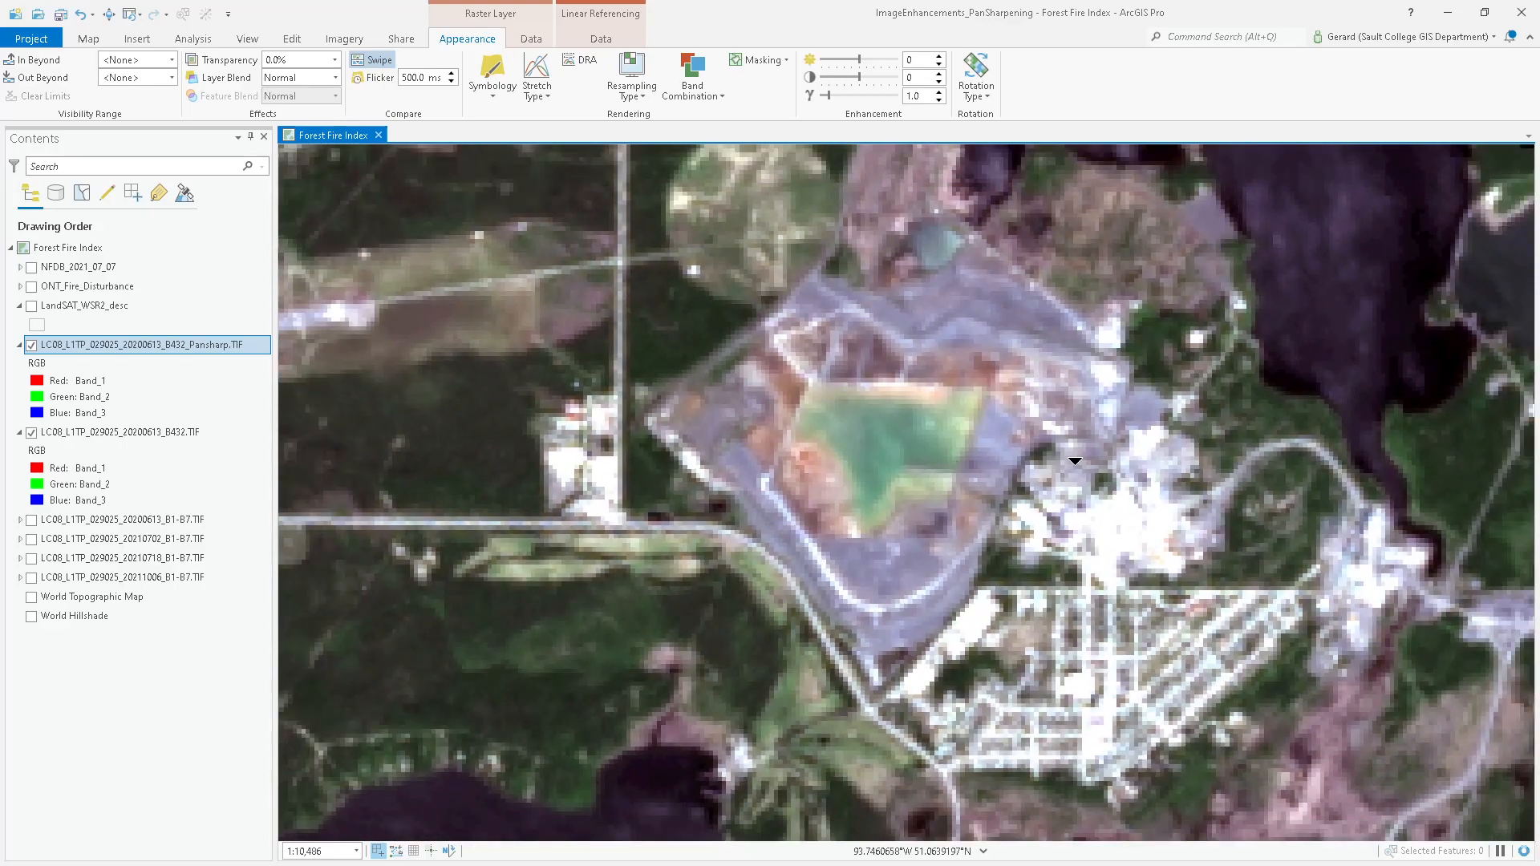
left_click_drag(445, 458, 377, 463)
left_click_drag(481, 443, 344, 454)
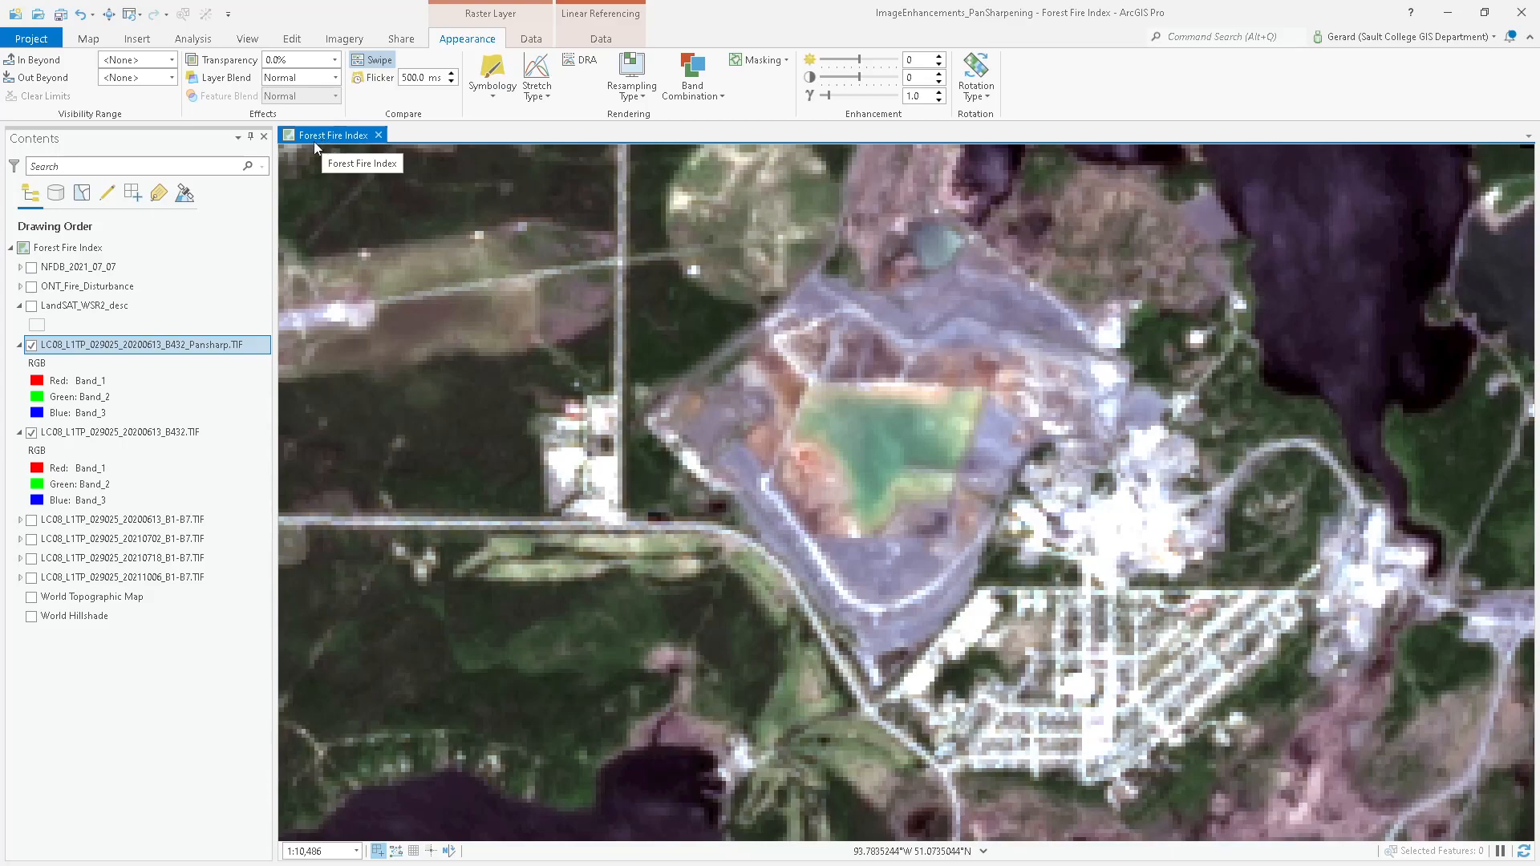
- Hide the pansharpened layer, capture the B432 view of the community and paste the screenshot under question 7 of the Word assignment
left_click(32, 346)
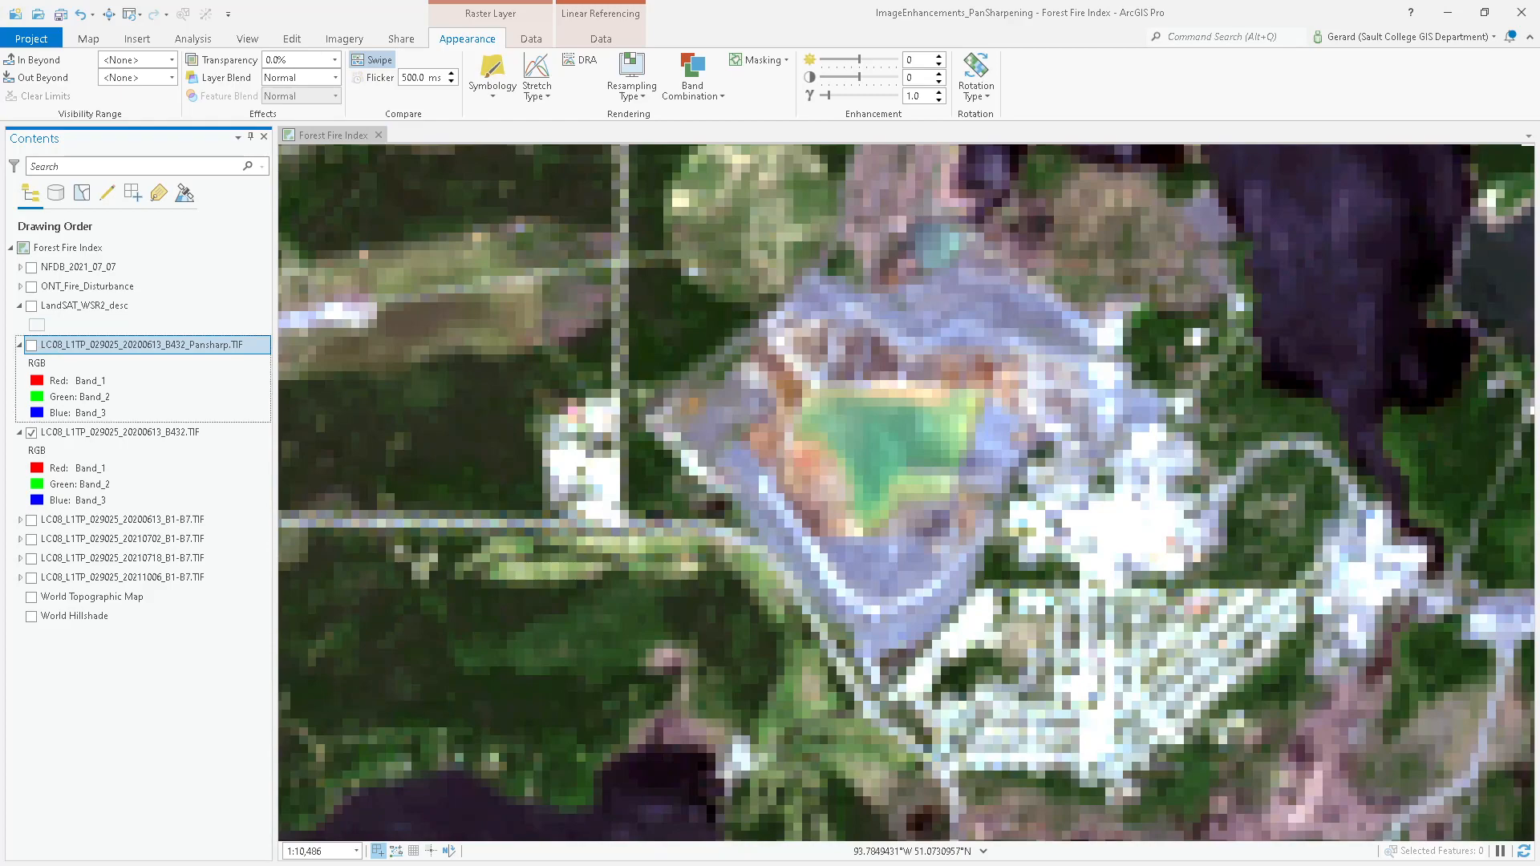
key("alt+Tab")
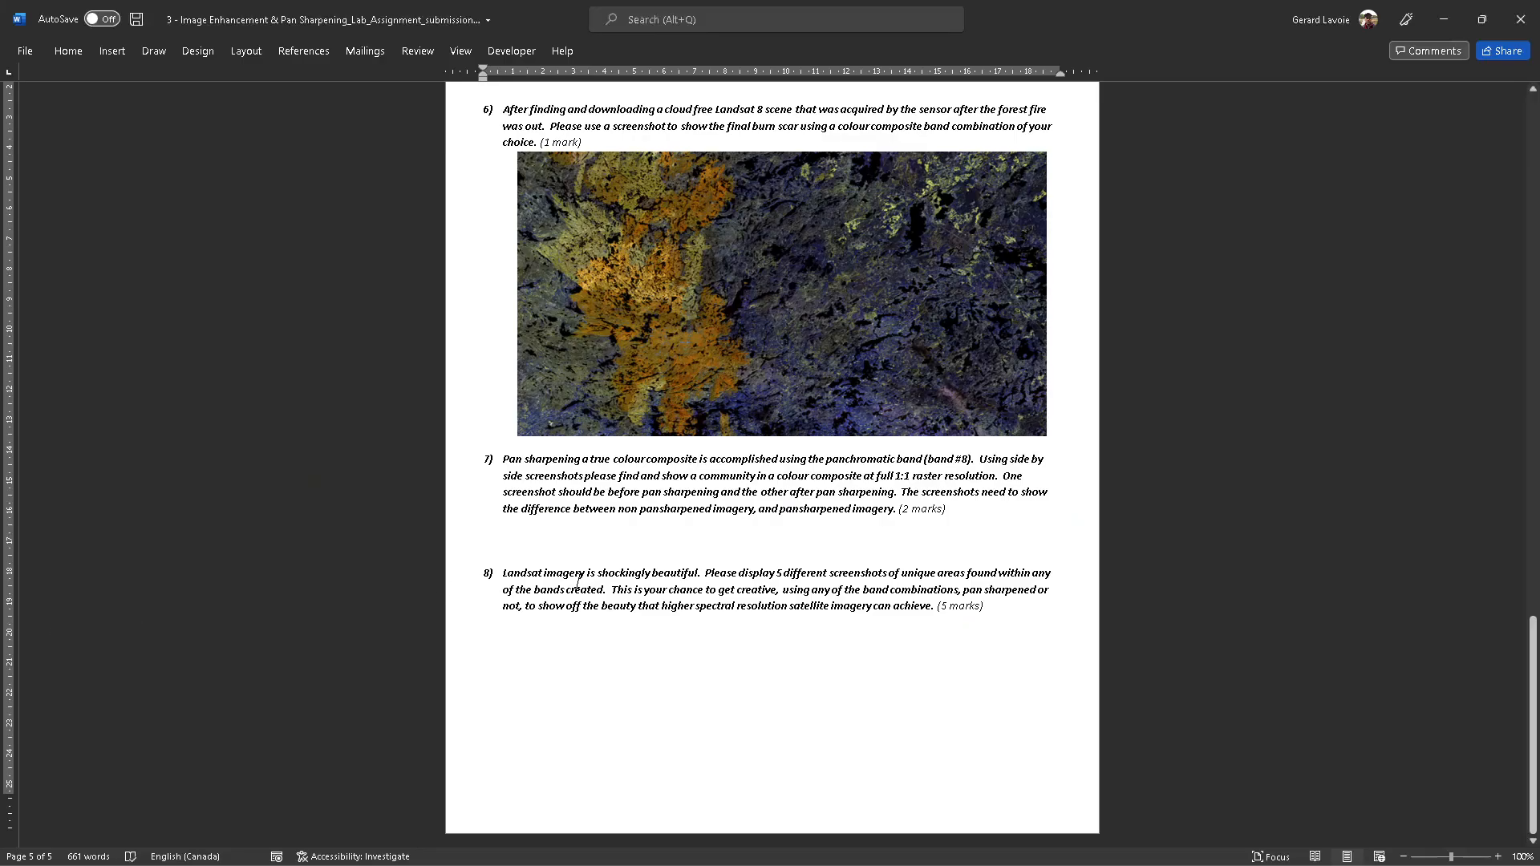
left_click(727, 552)
key("ctrl+v")
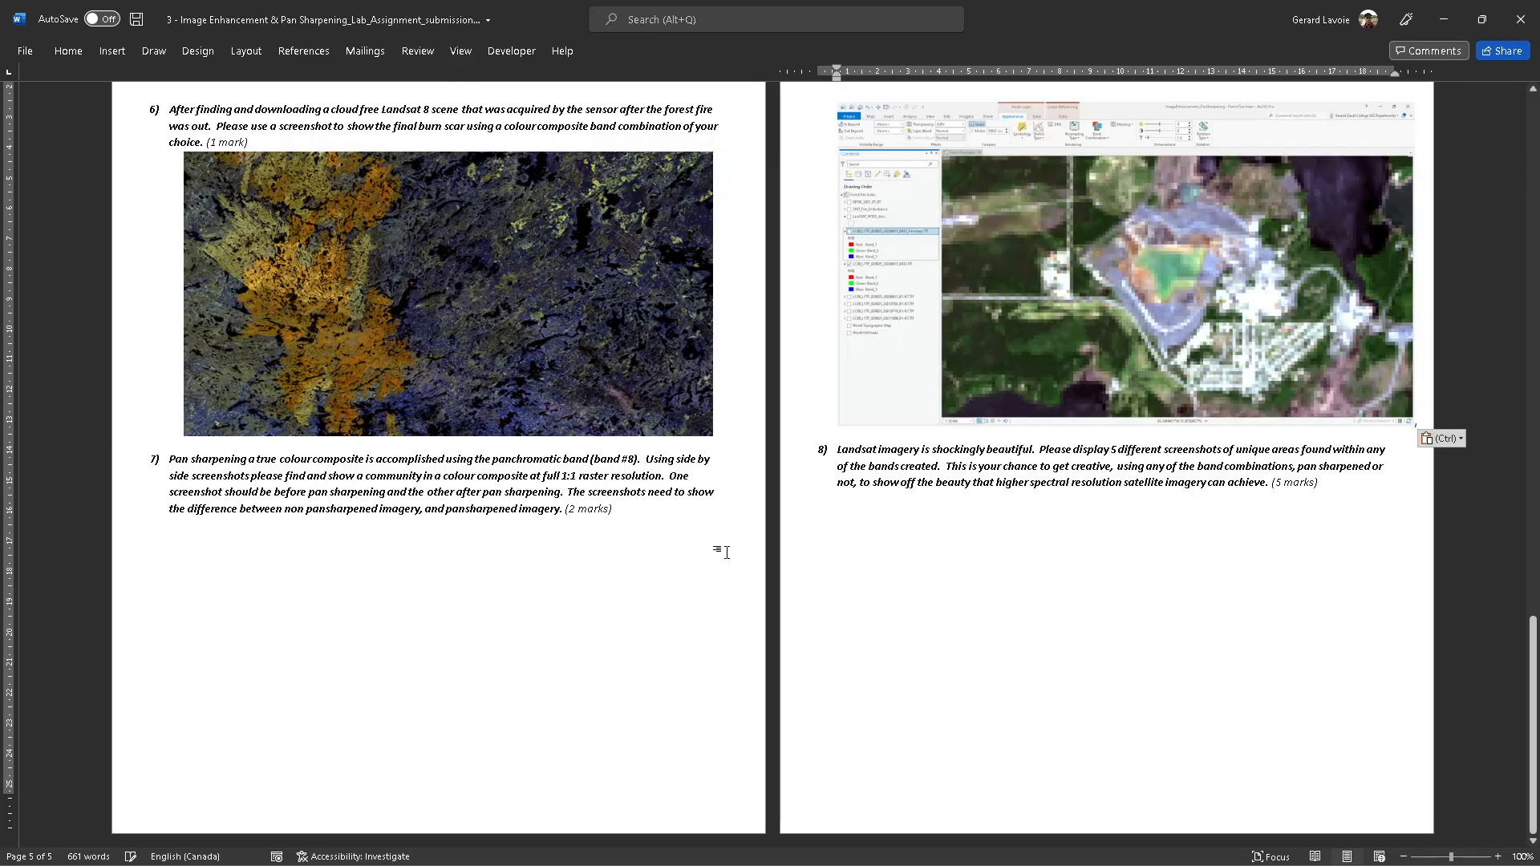
- Show the pansharpened layer in ArcGIS Pro, capture the same view and paste it below the first screenshot in the Word assignment
key("alt+Tab")
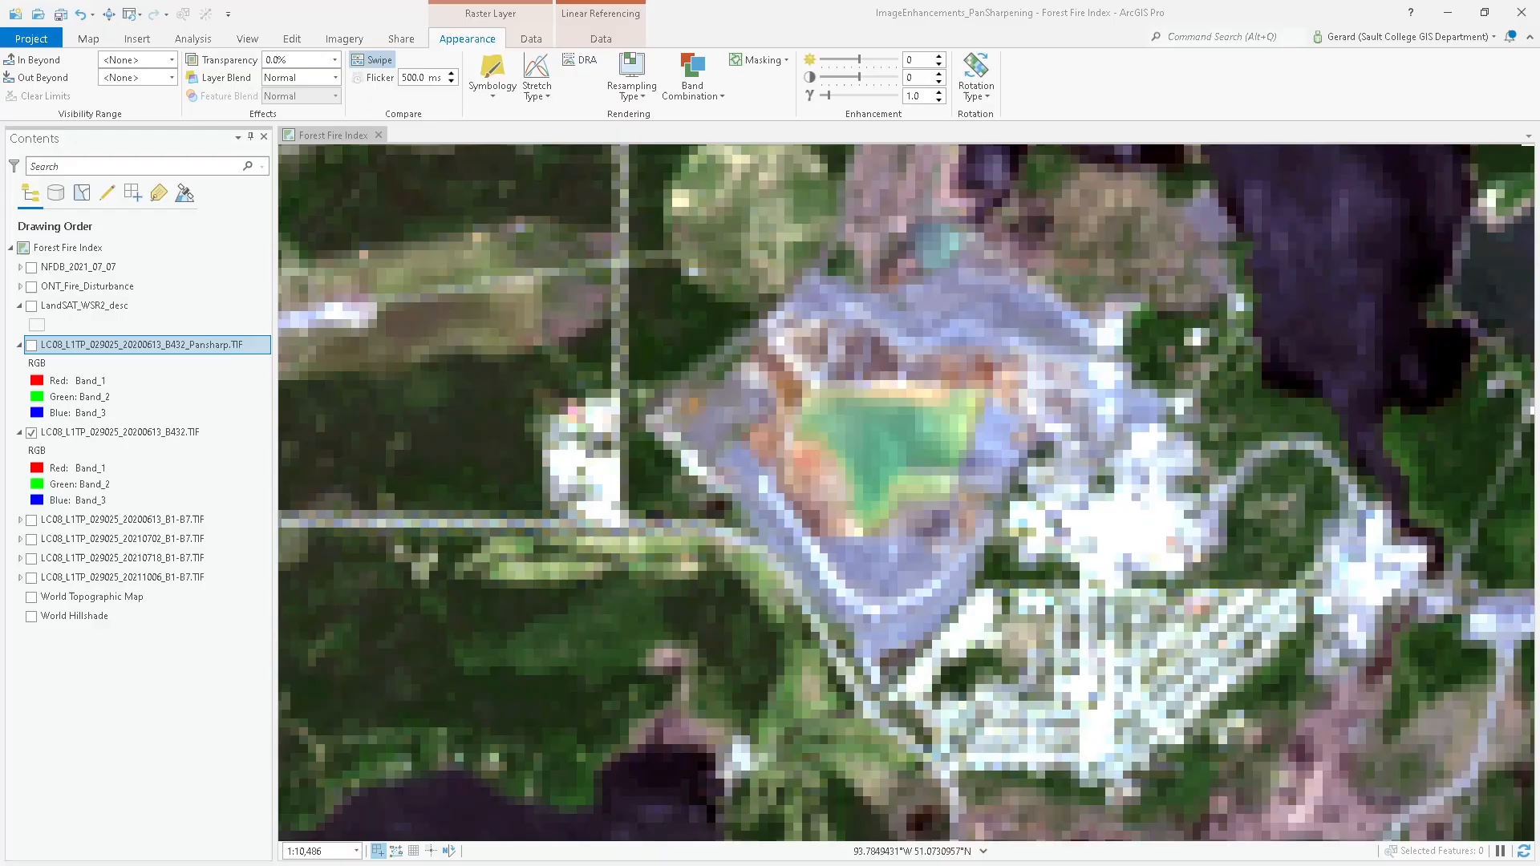
left_click(32, 345)
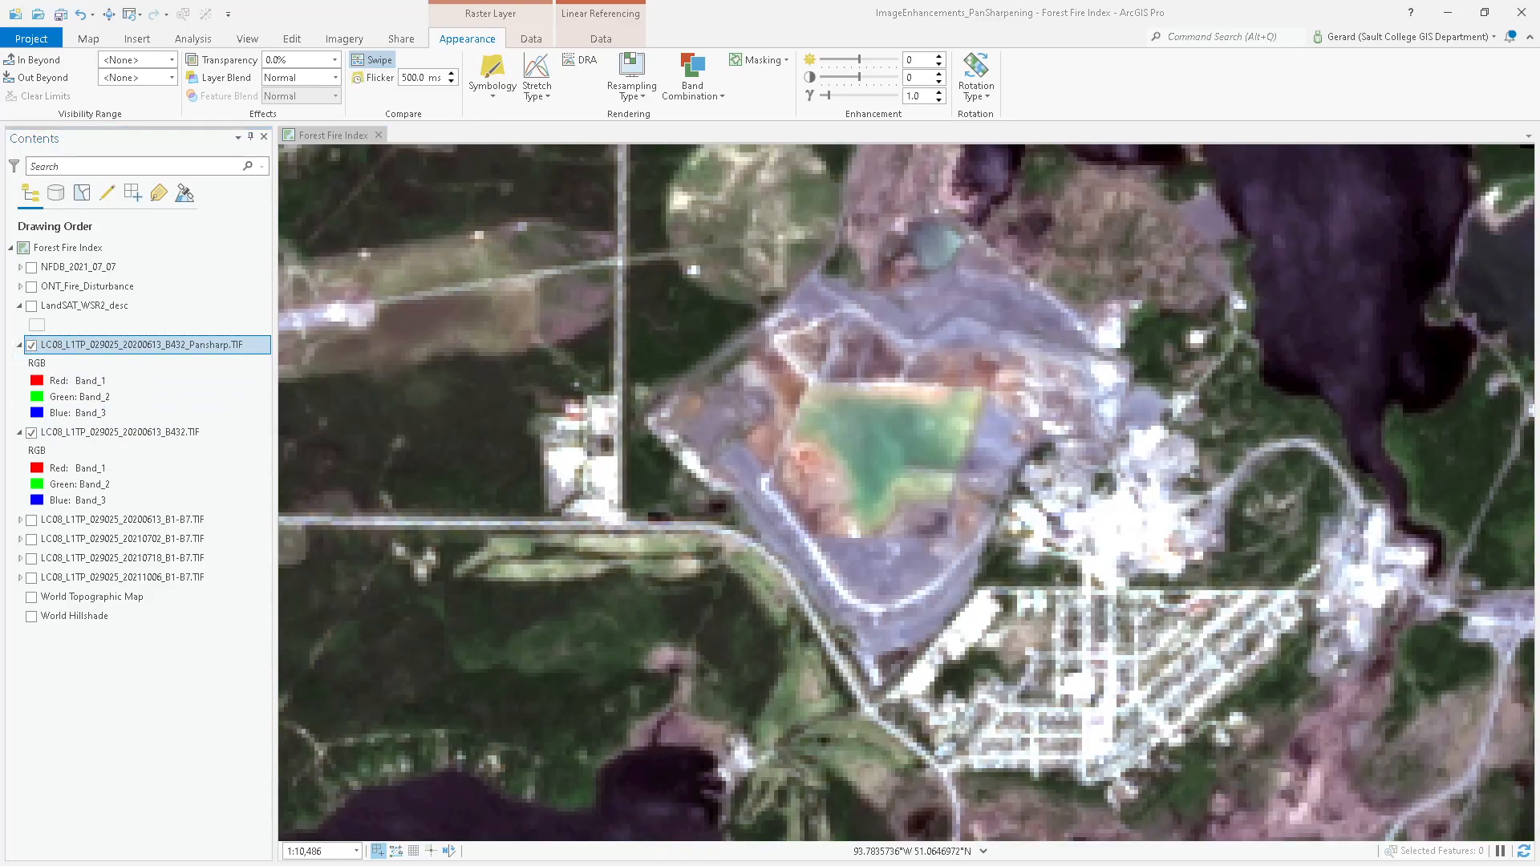
key("alt+Tab")
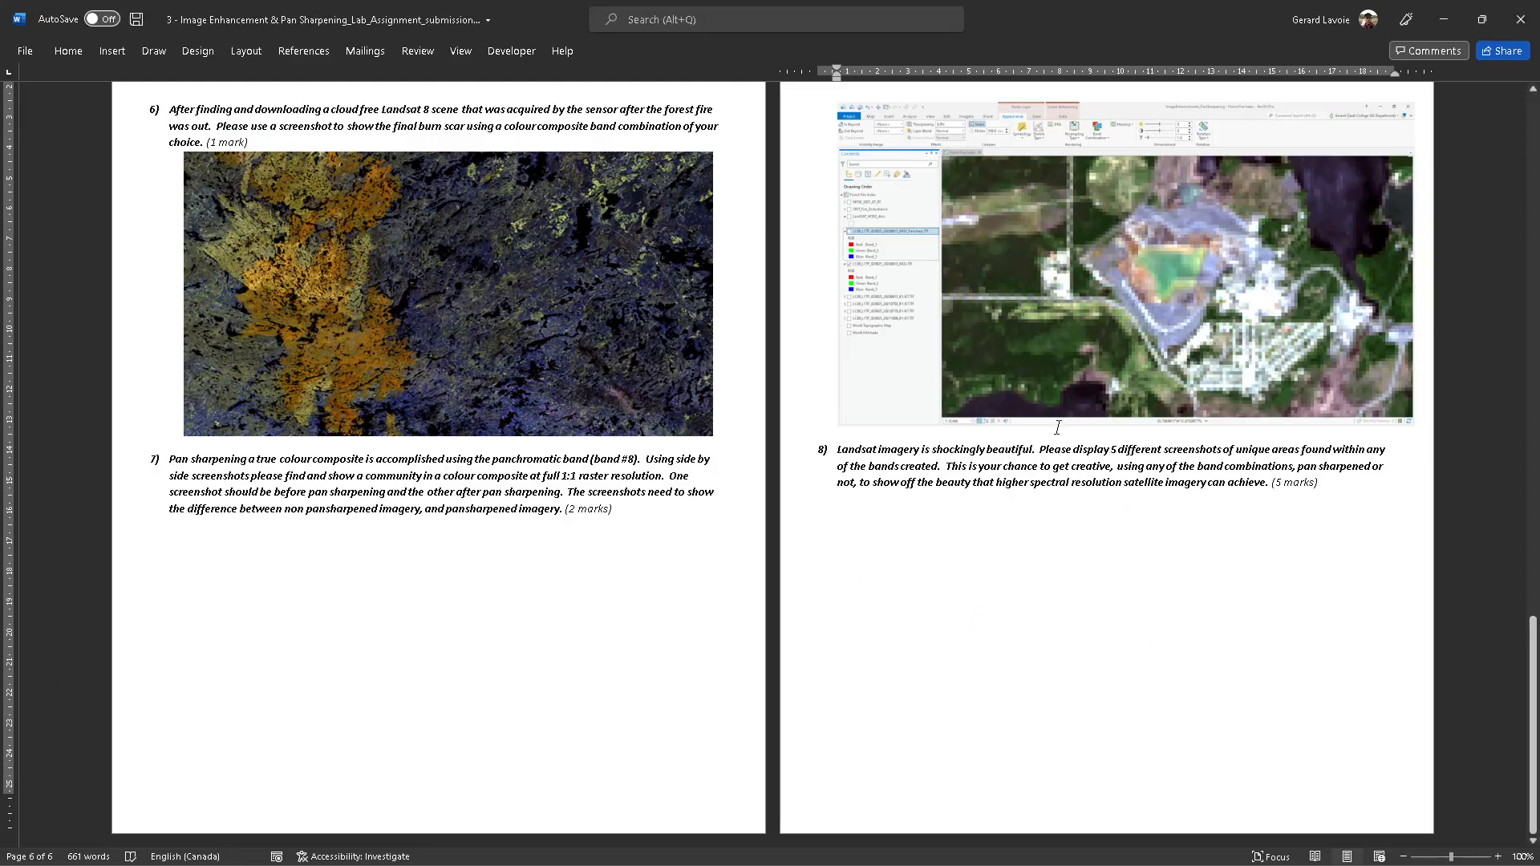
left_click_drag(1058, 428, 1284, 444)
left_click(1283, 444)
key("ctrl+v")
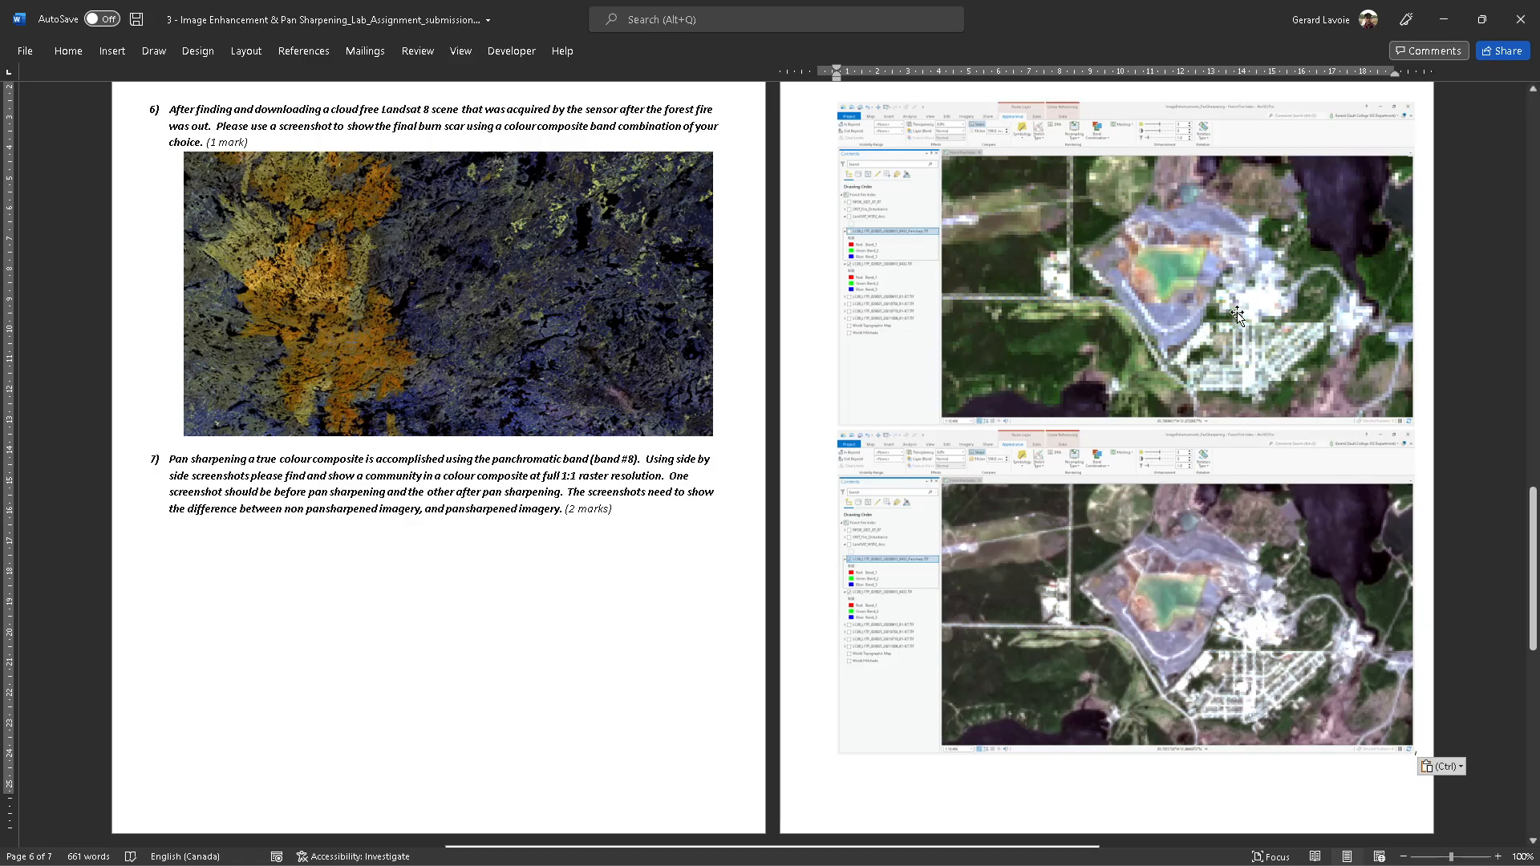
- Crop the non-pansharpened screenshot to the mine pond and adjacent community, removing the ArcGIS Pro interface and surrounding land on all four sides
left_click(1233, 369)
right_click(1232, 367)
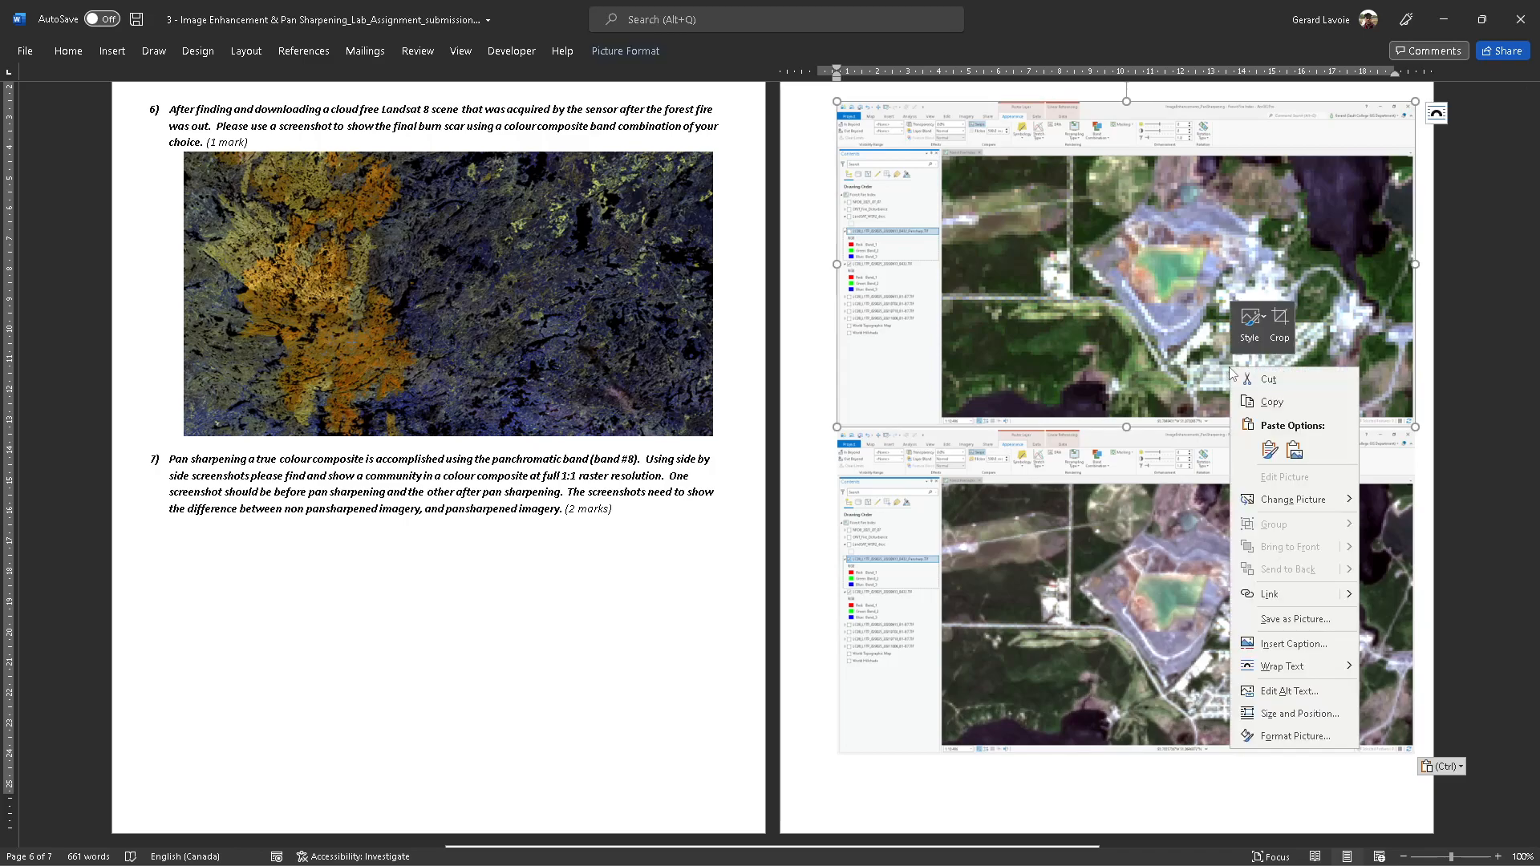
left_click(1278, 341)
left_click_drag(836, 264, 917, 265)
key("ctrl+z")
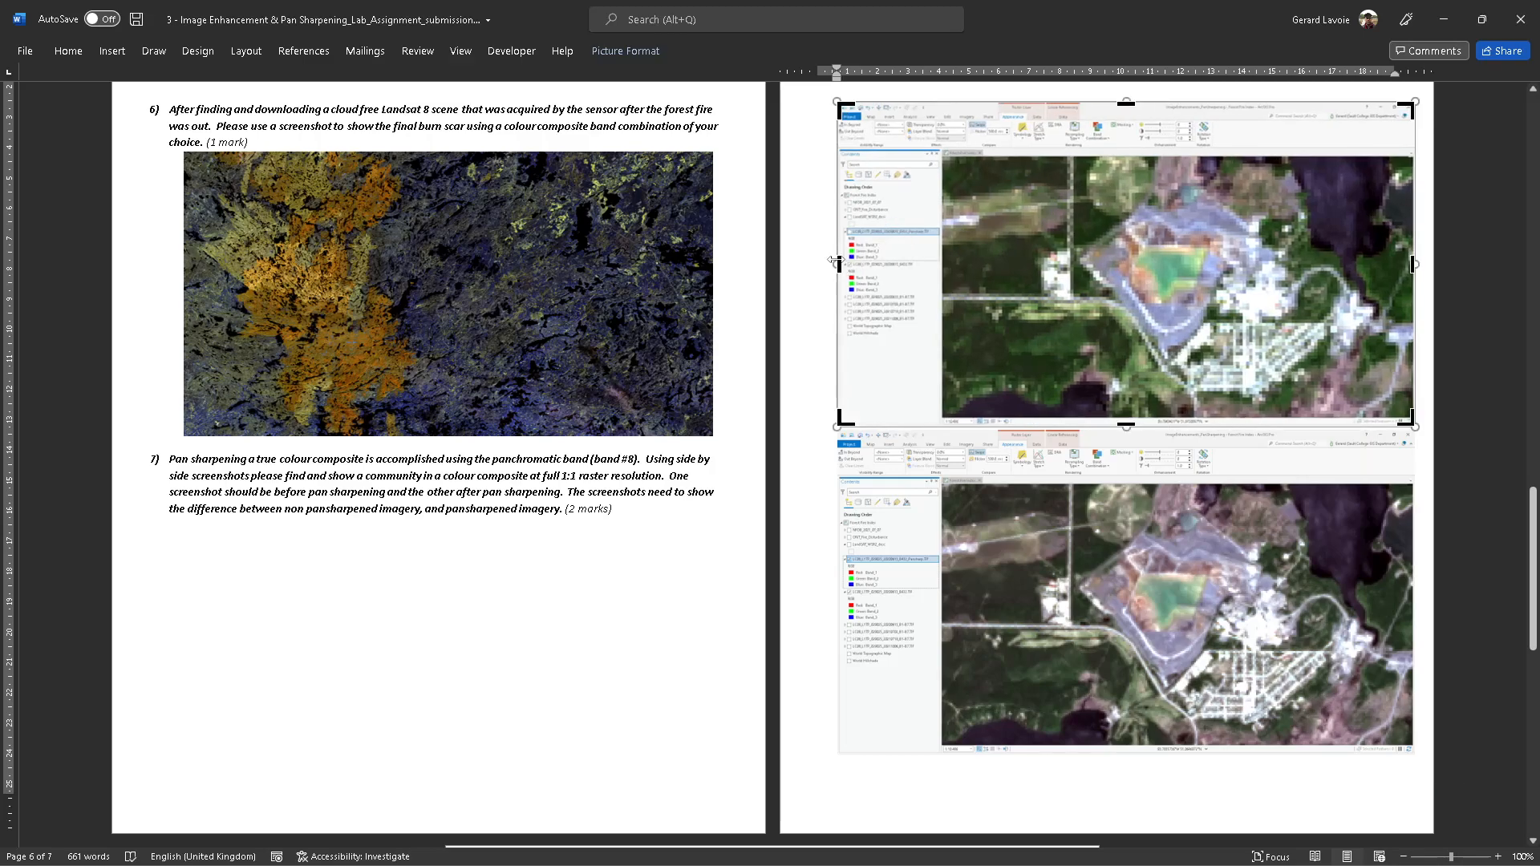
left_click_drag(839, 264, 1030, 263)
mouse_move(1027, 426)
left_mouse_down()
mouse_move(1021, 398)
mouse_move(1016, 411)
left_mouse_up()
left_click_drag(1224, 258, 1131, 262)
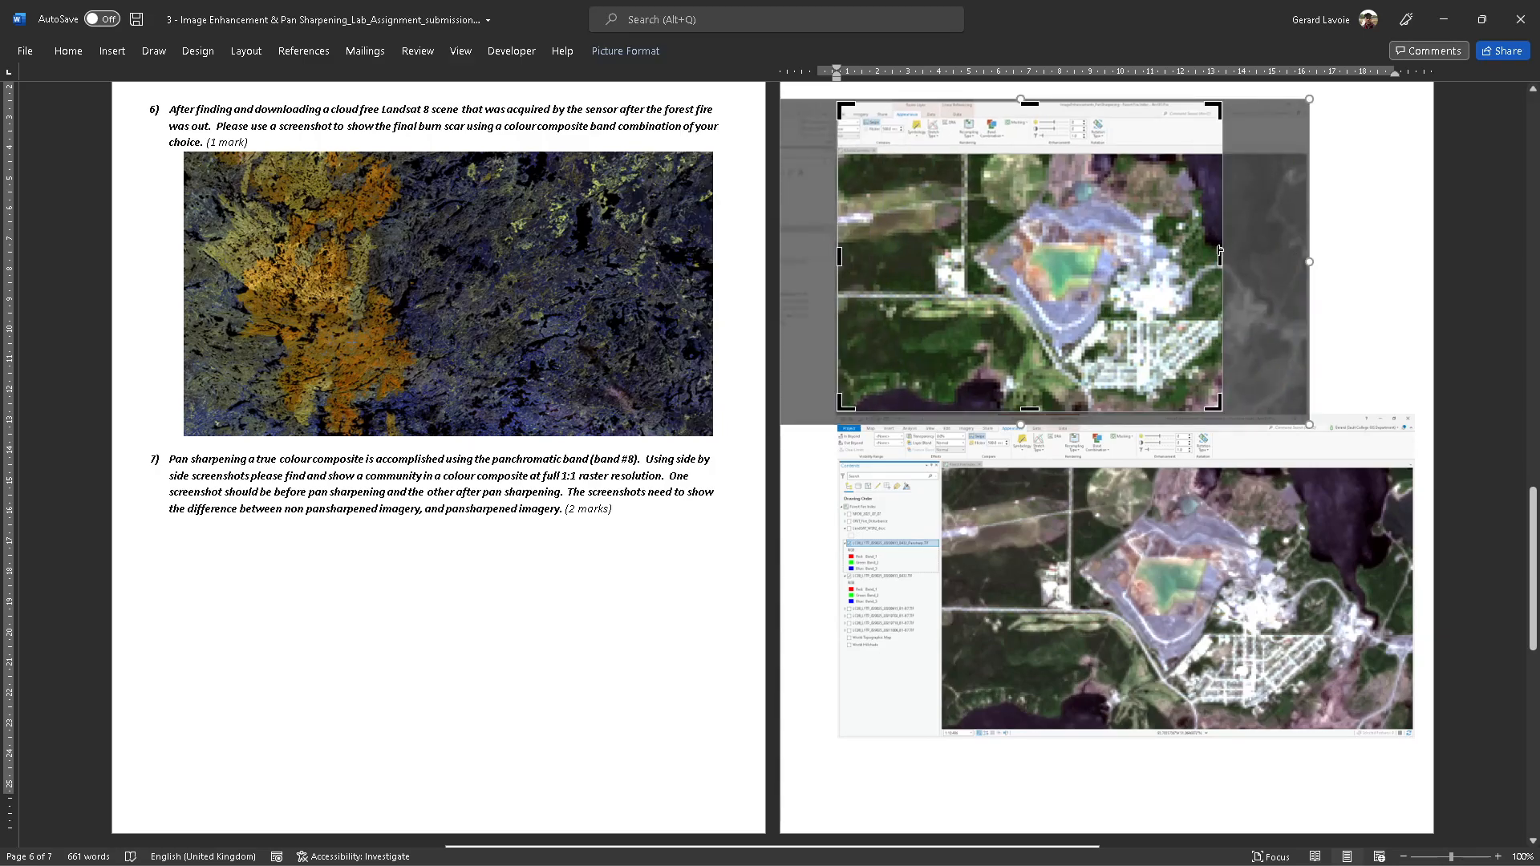
left_click_drag(1223, 253, 1204, 253)
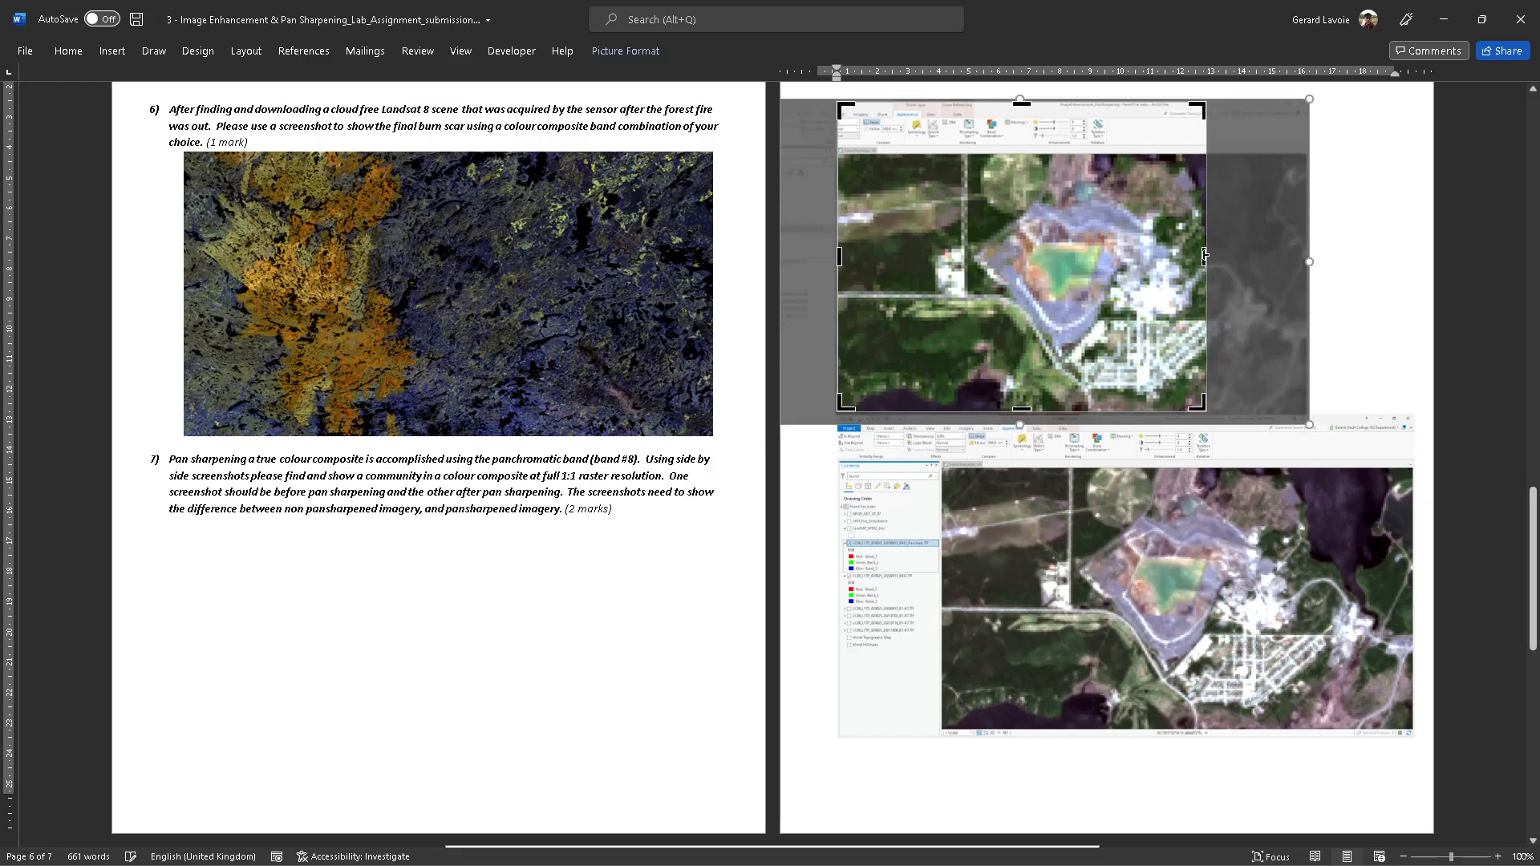
left_click_drag(838, 255, 939, 255)
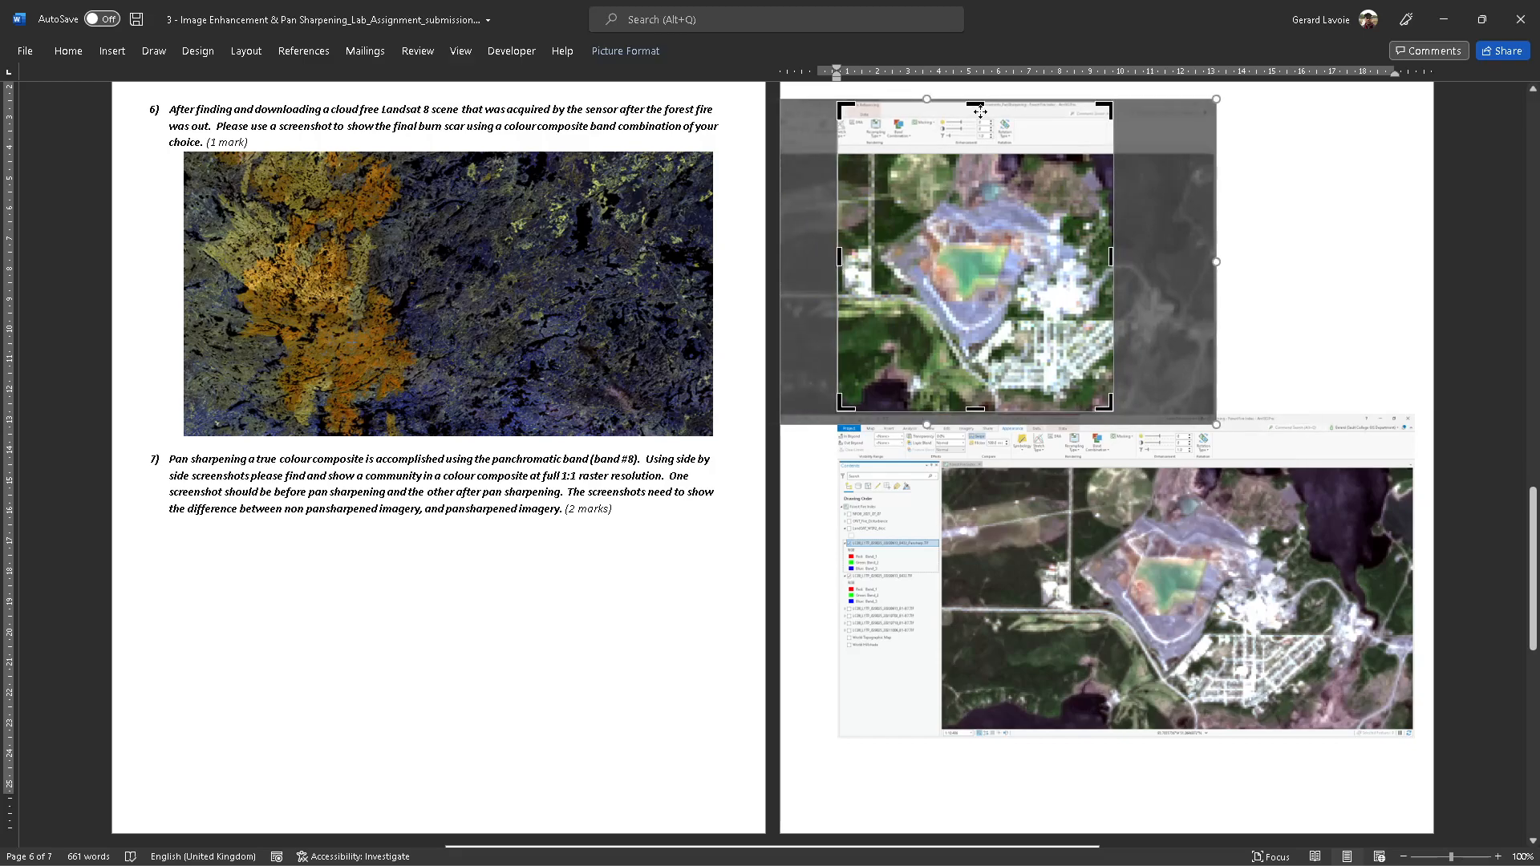
left_click_drag(979, 104, 983, 167)
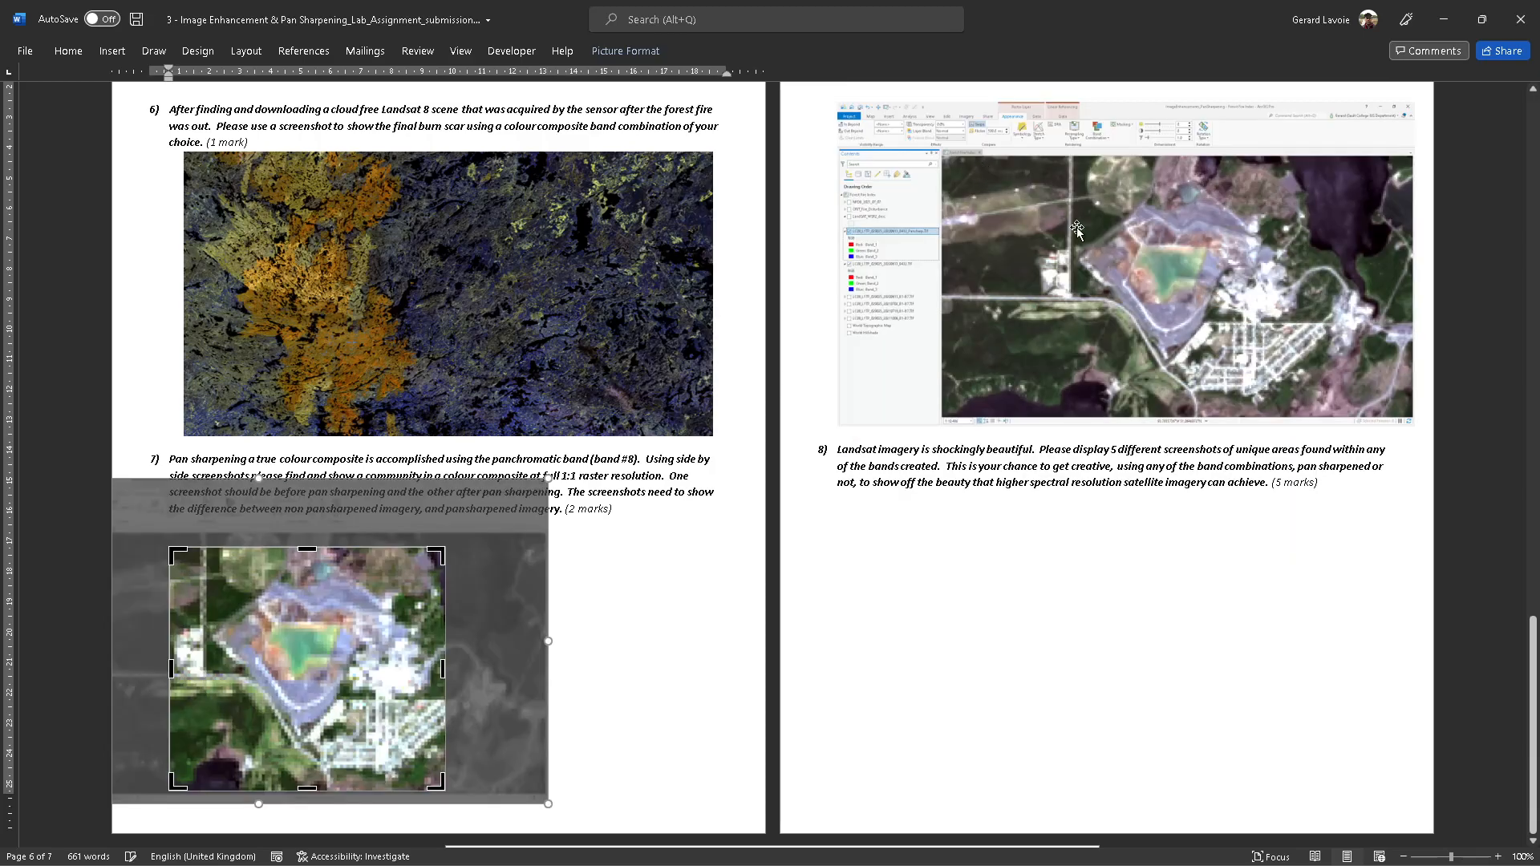
- Crop the pansharpened screenshot to the same mine pond and community extent as the first picture, removing the ArcGIS Pro interface
left_click(1201, 277)
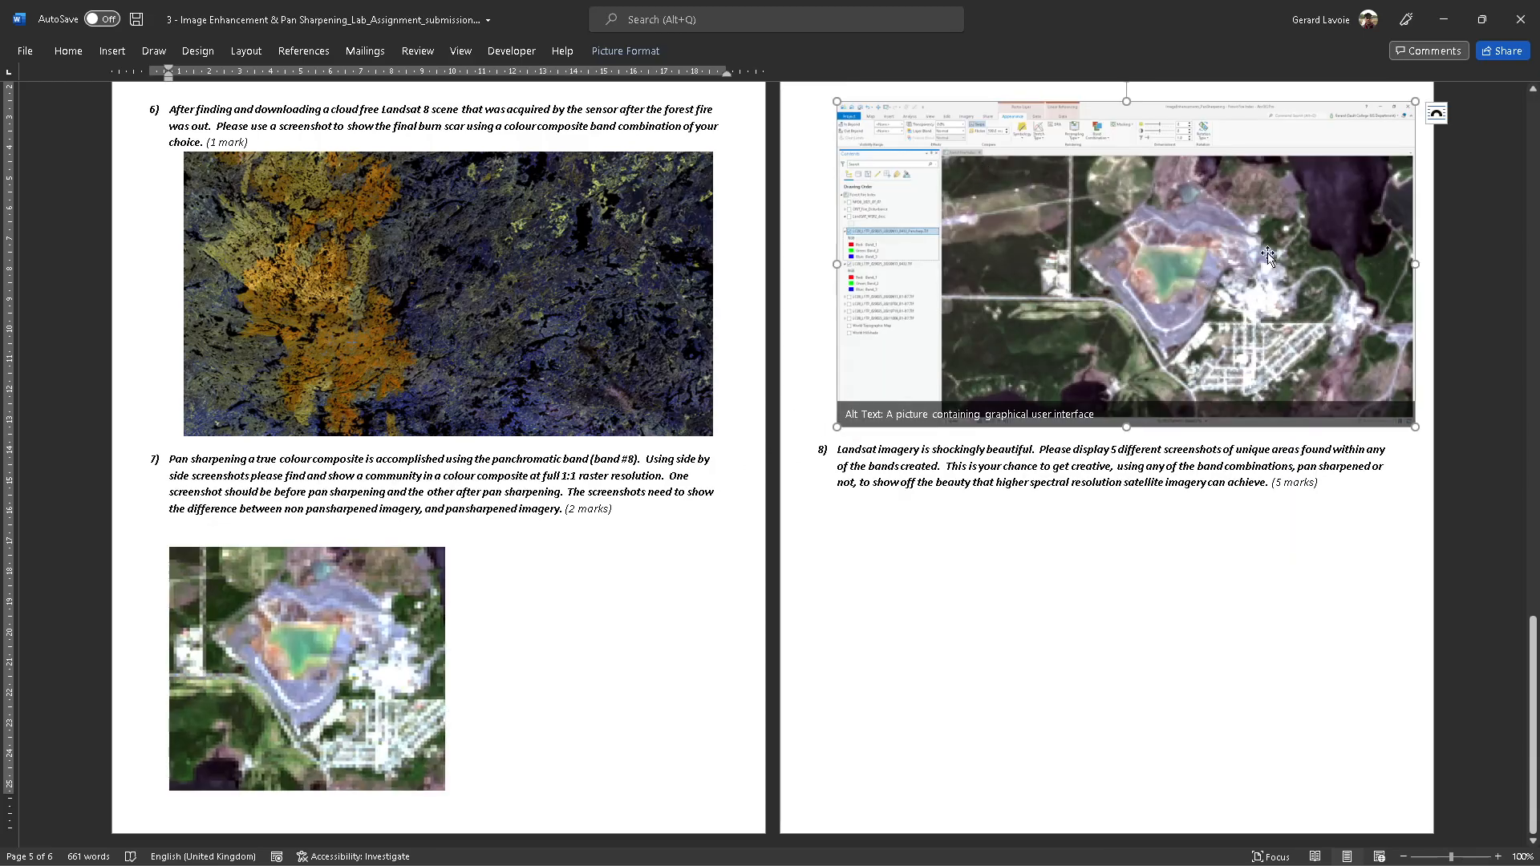
right_click(1336, 240)
left_click(1410, 213)
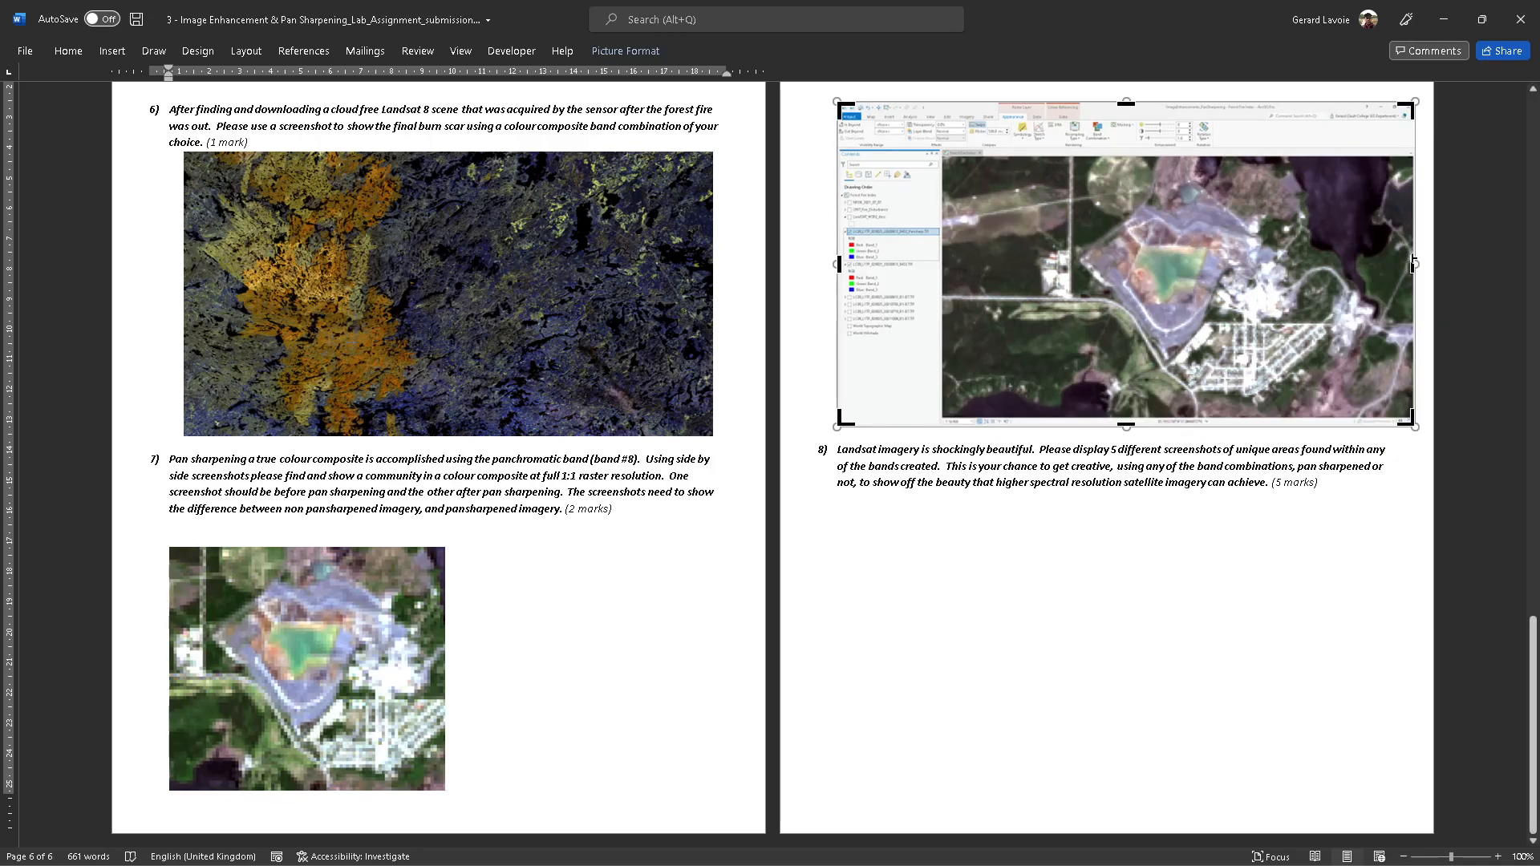
left_click_drag(1414, 264, 1317, 265)
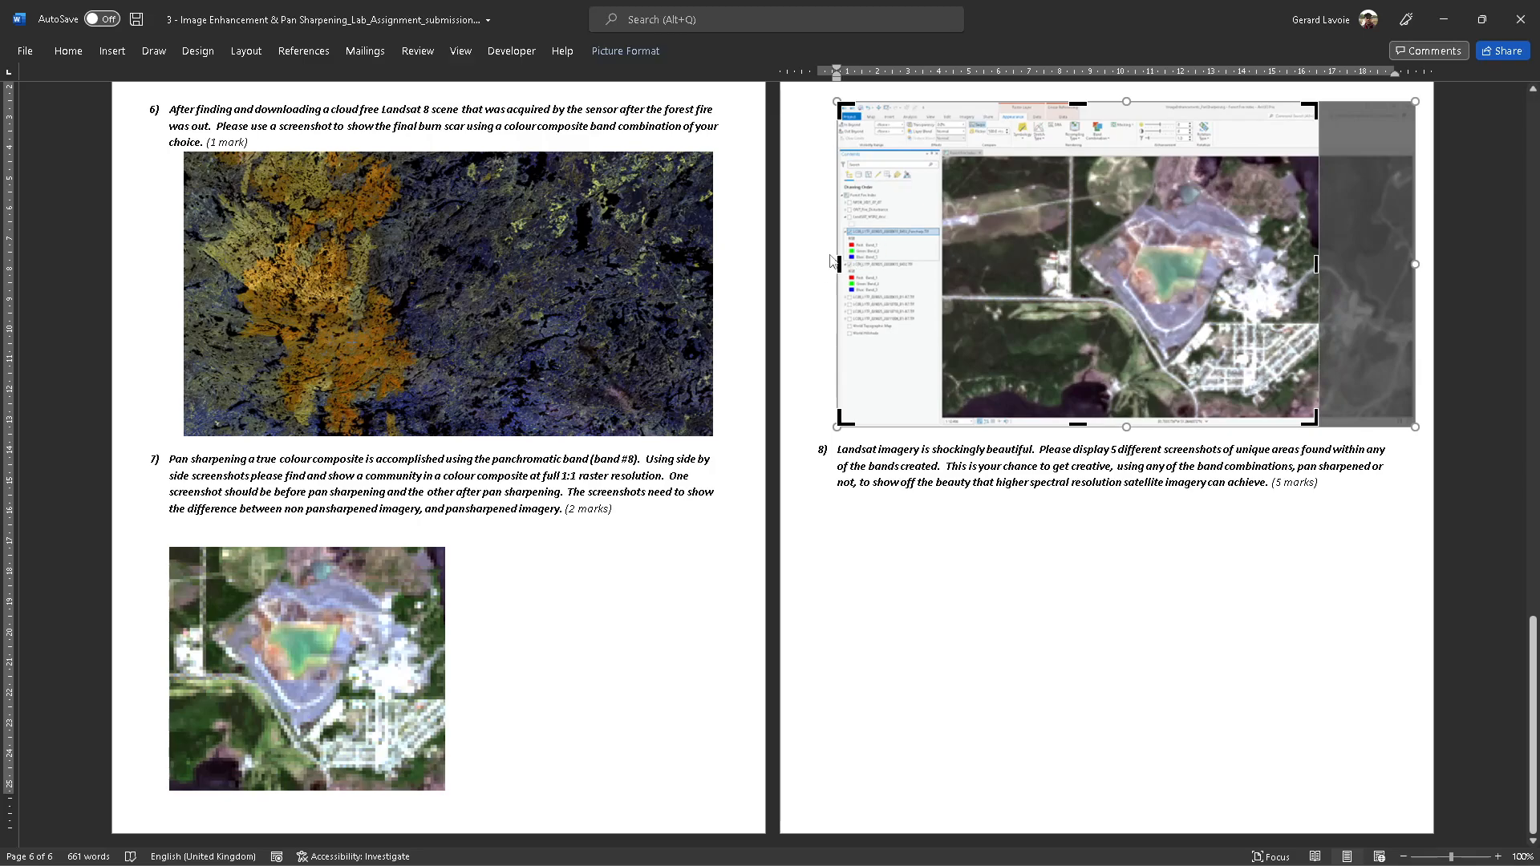
left_click_drag(838, 263, 1037, 265)
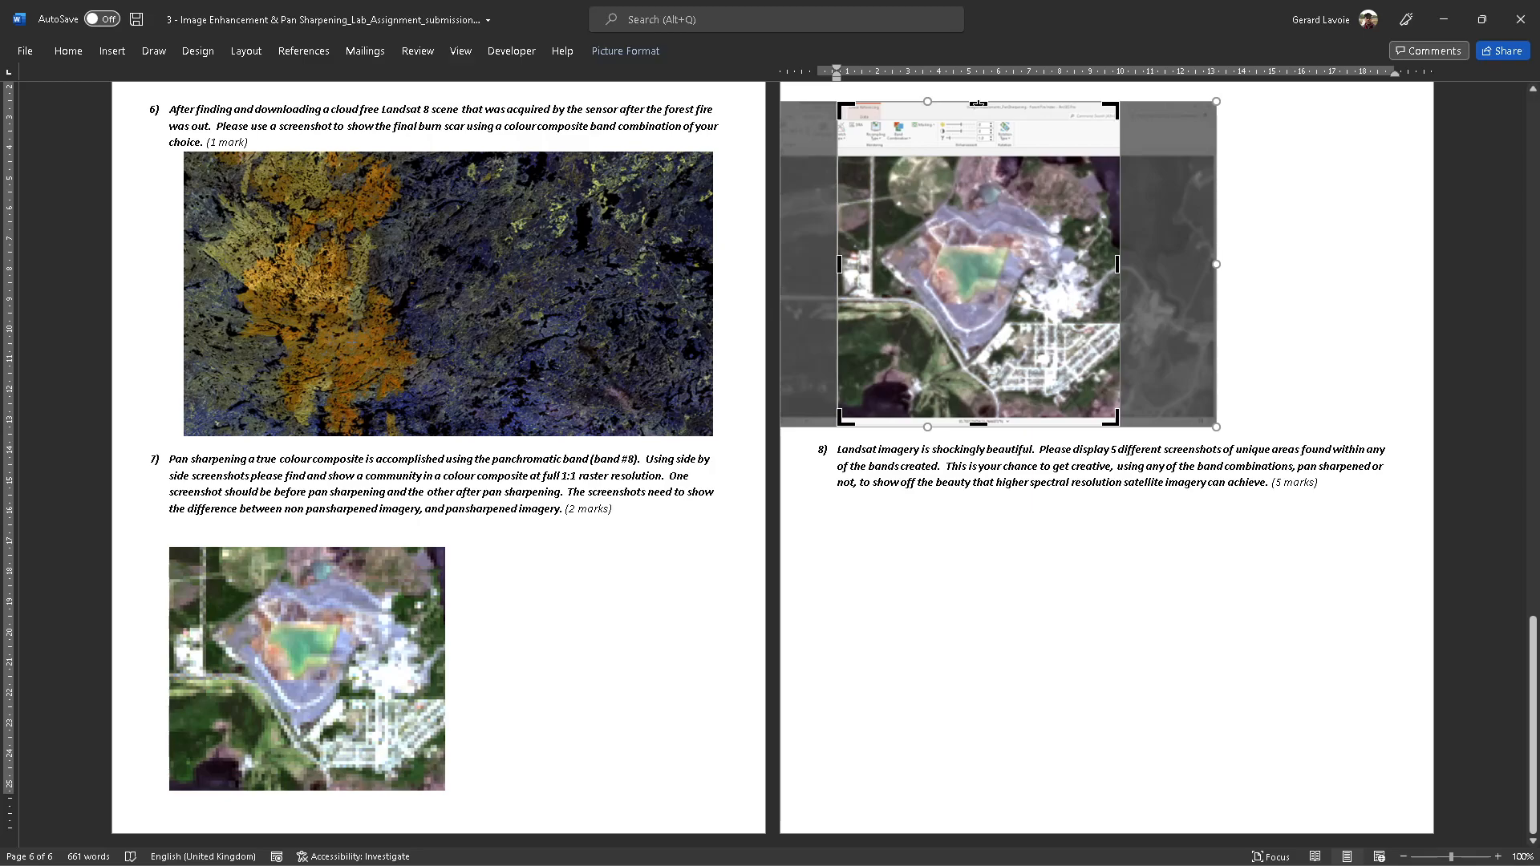
left_click_drag(978, 103, 980, 168)
left_click_drag(982, 359, 982, 343)
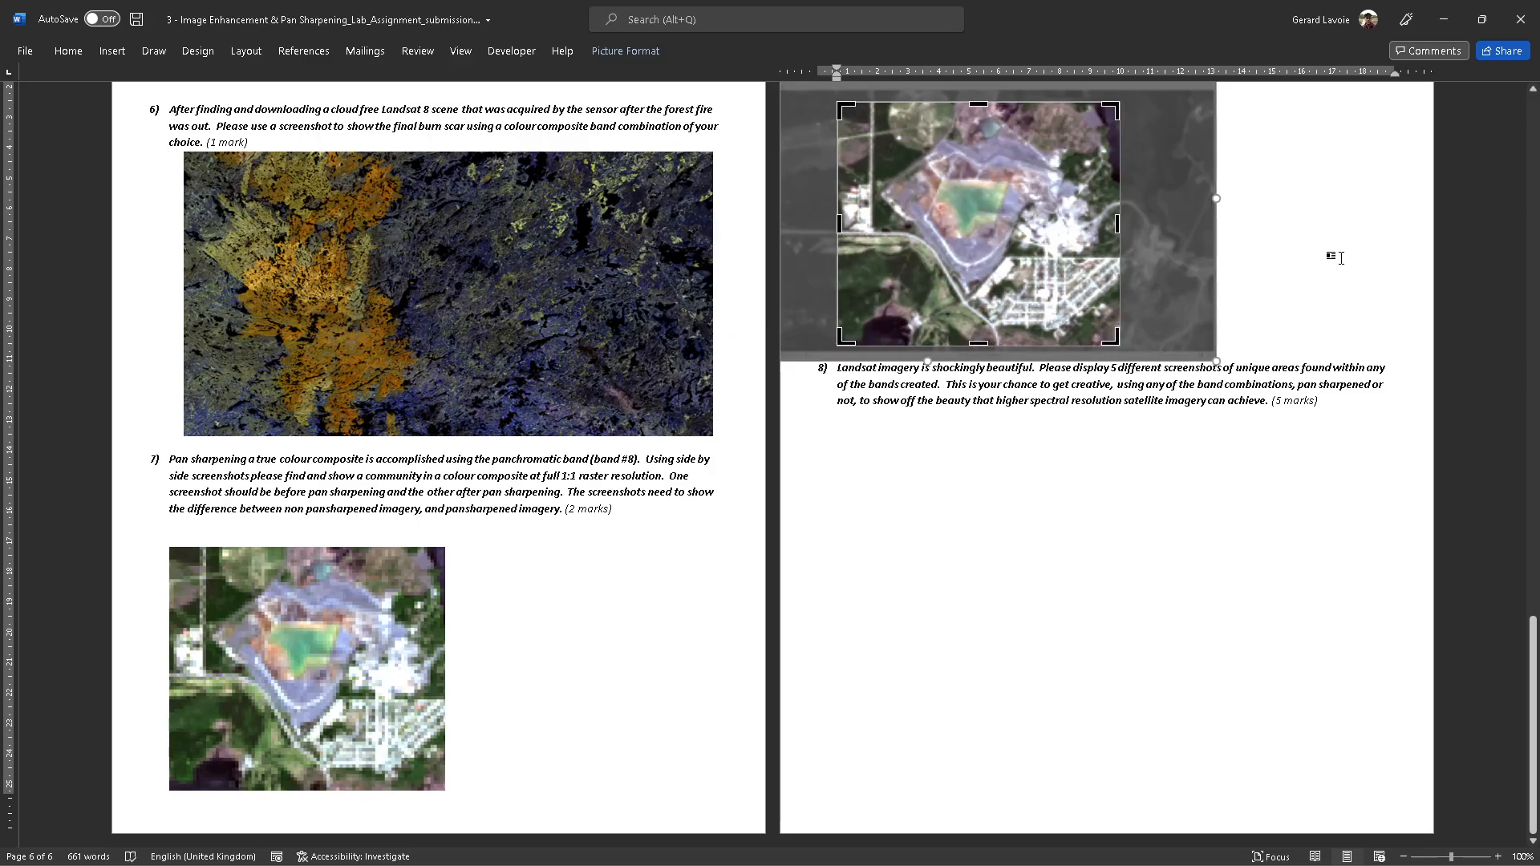
left_click(1336, 259)
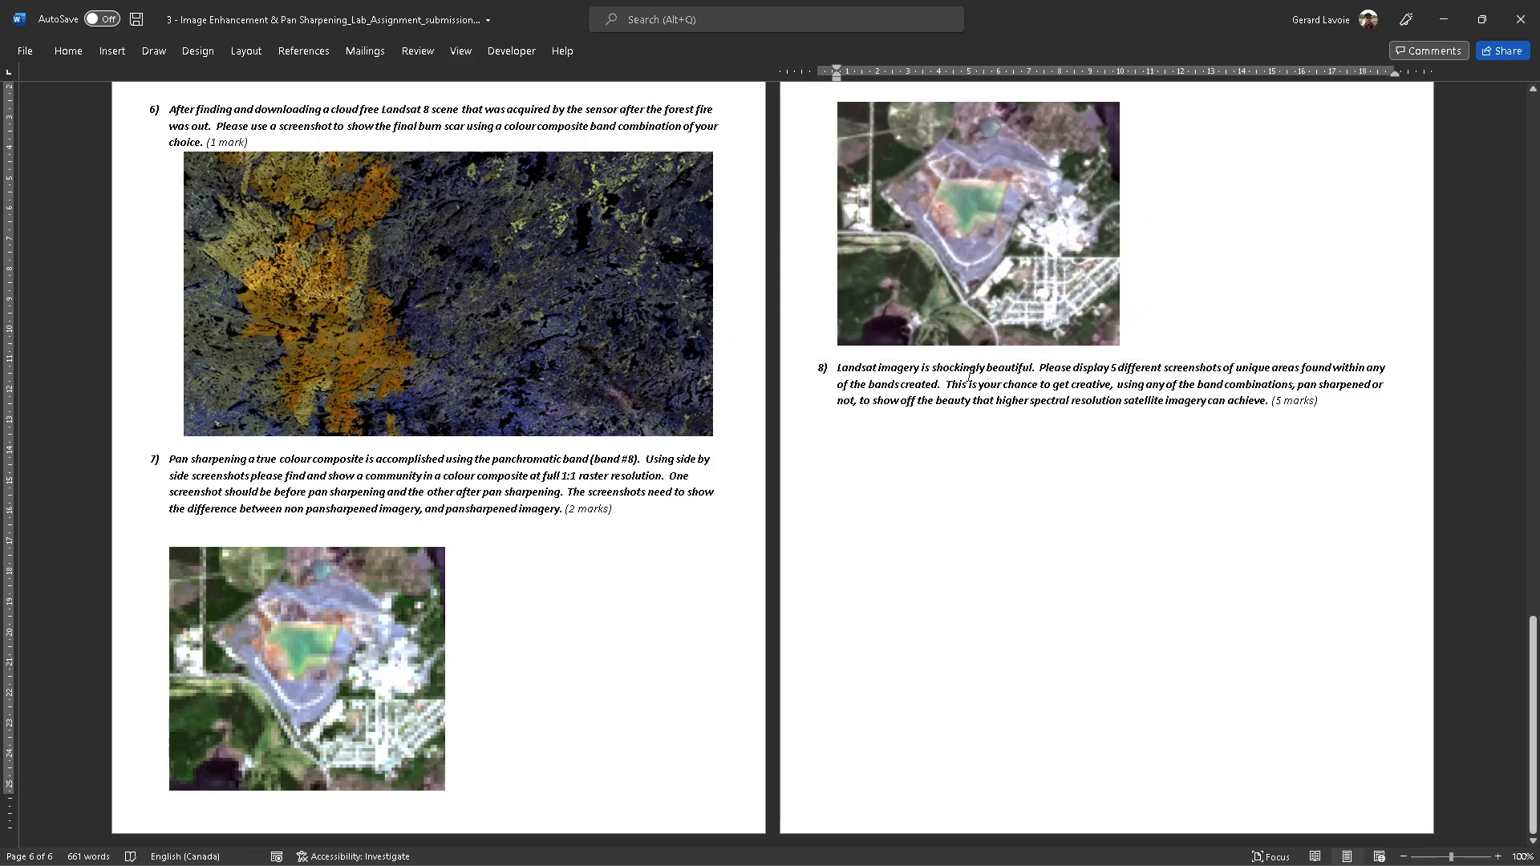
left_click(473, 575)
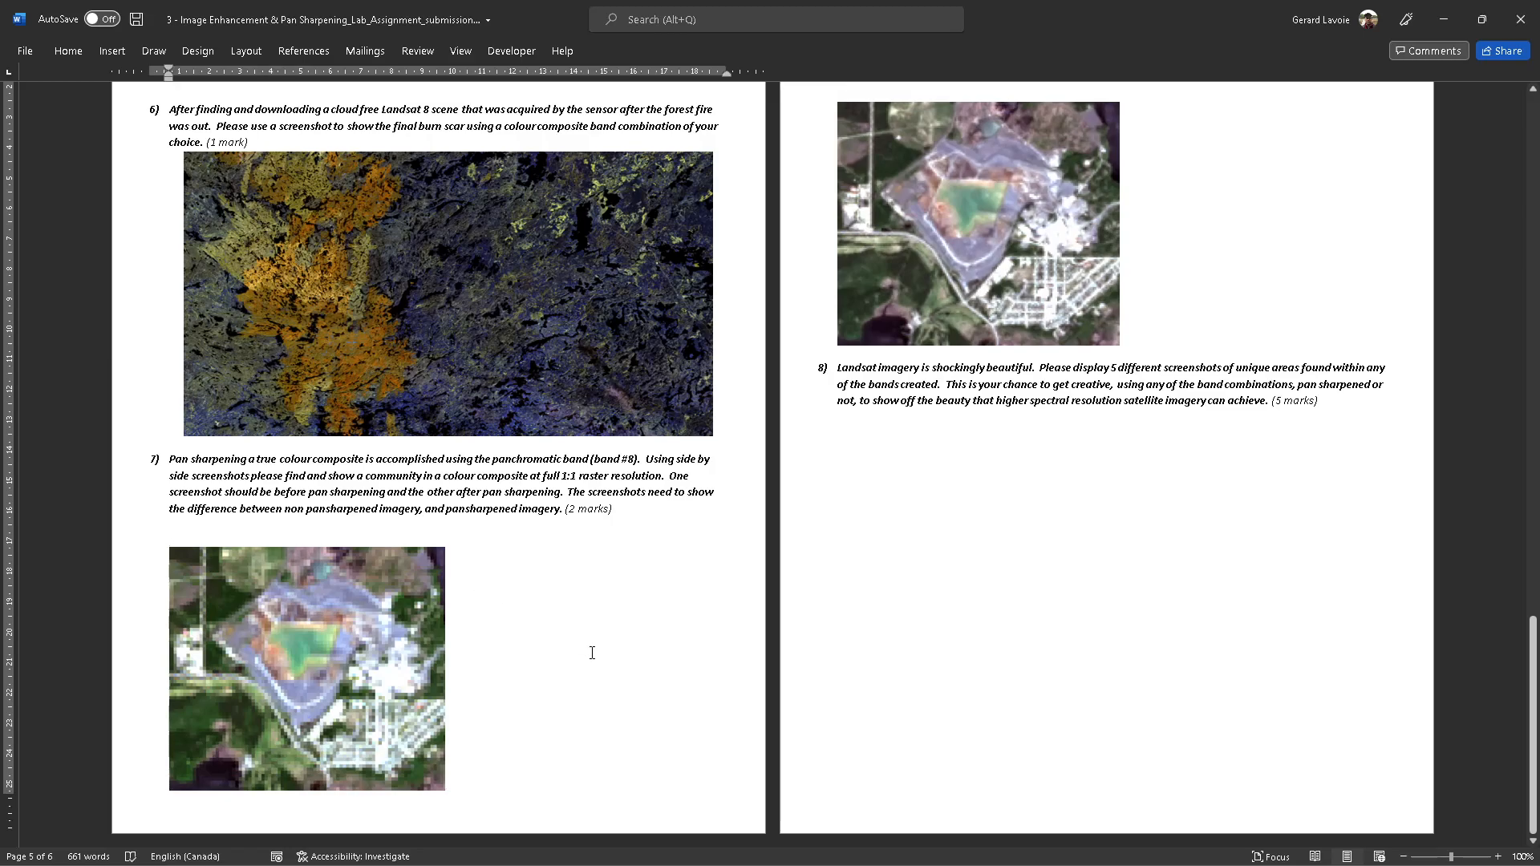
key("Delete")
left_click(593, 653)
- Scale the non-pansharpened picture under question 7 to 35% height with the aspect ratio locked
left_click(377, 606)
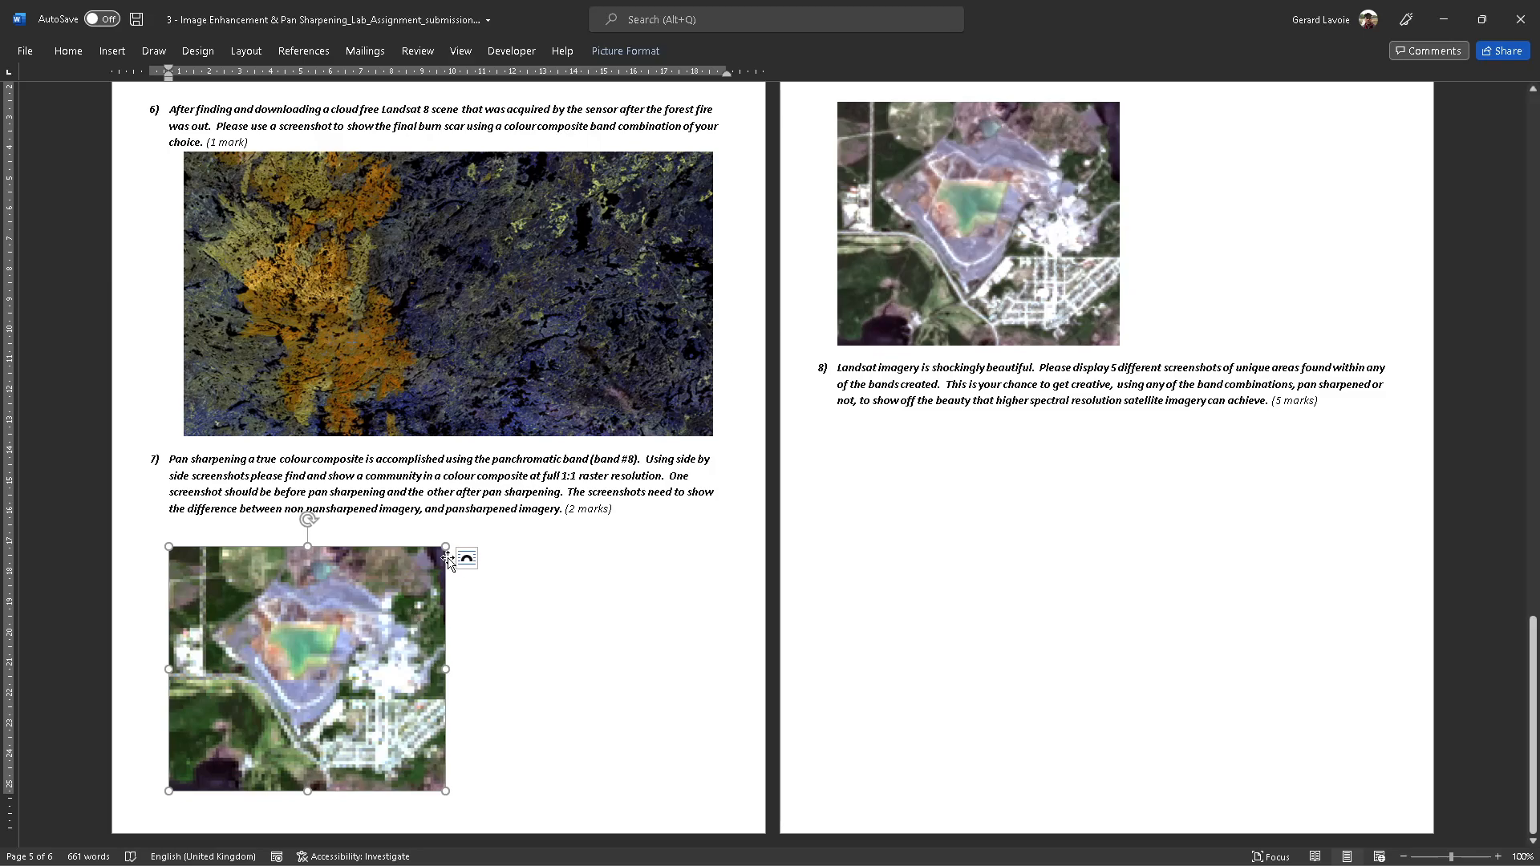
right_click(365, 596)
left_click(393, 582)
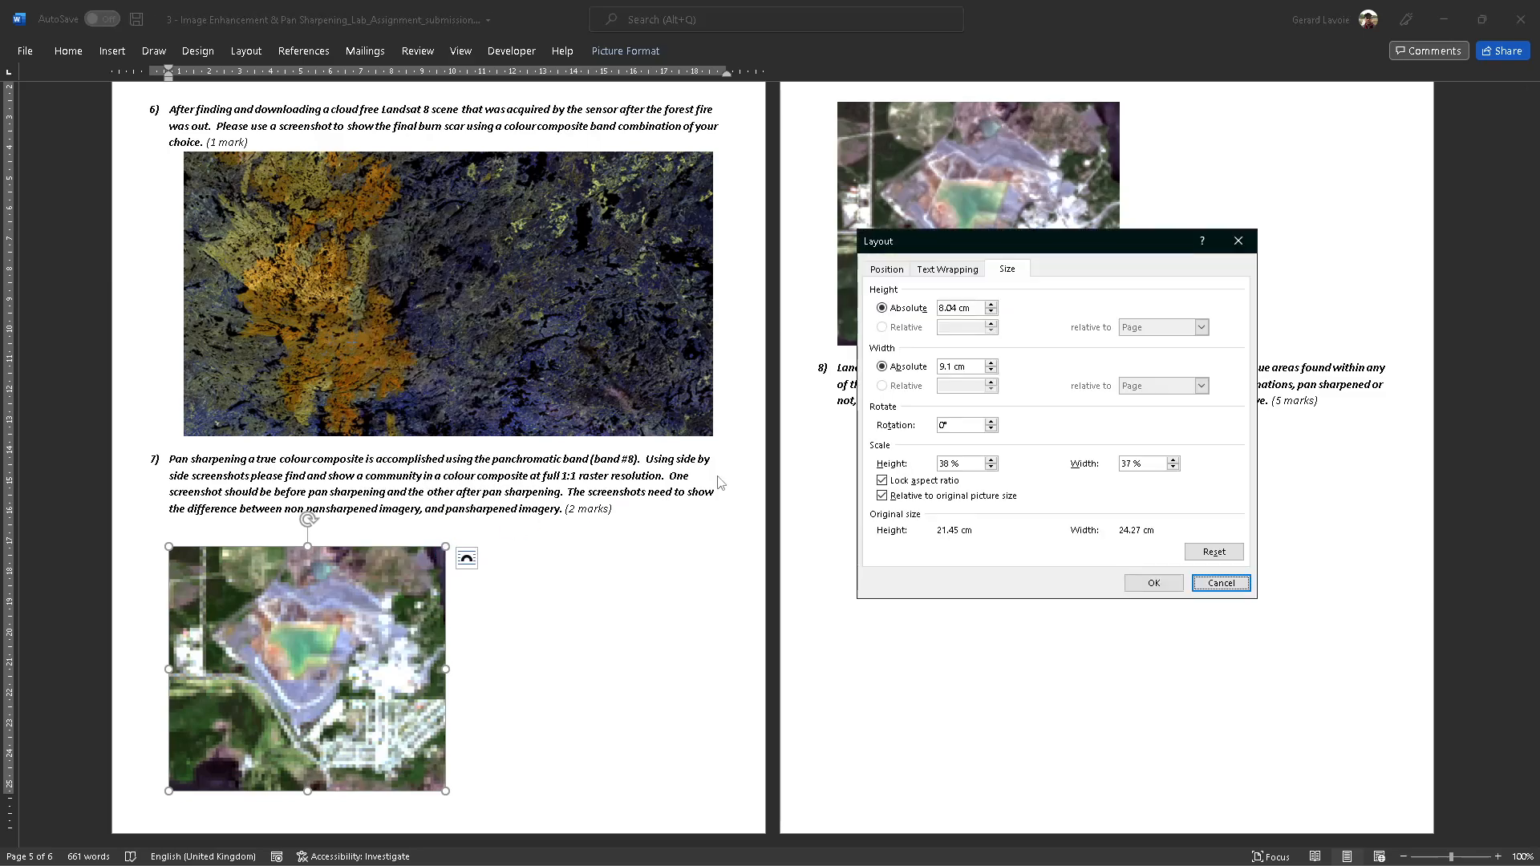
double_click(955, 465)
type("3")
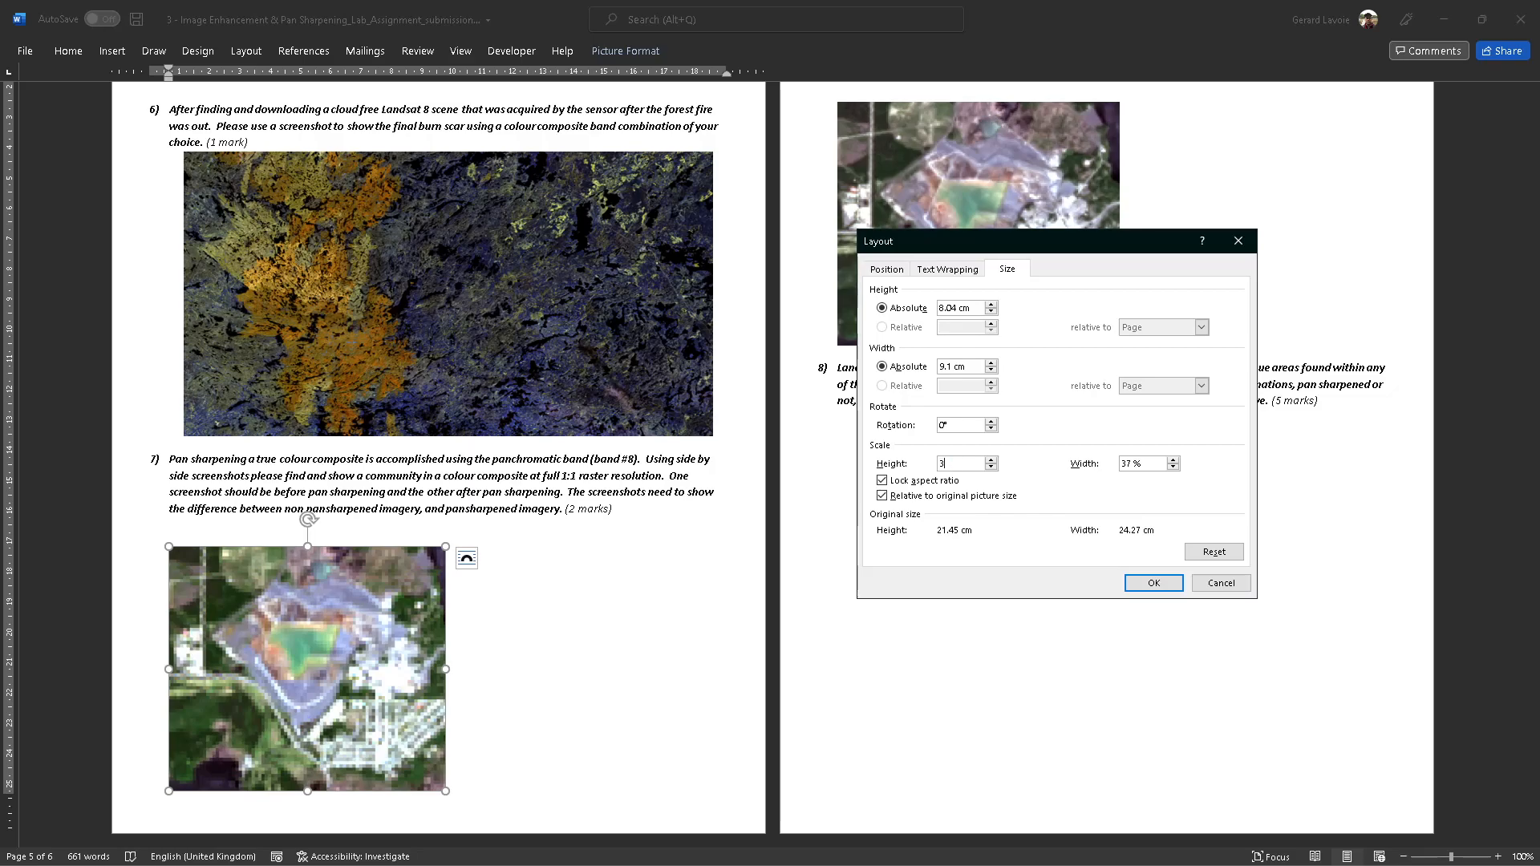
type("5")
key("Return")
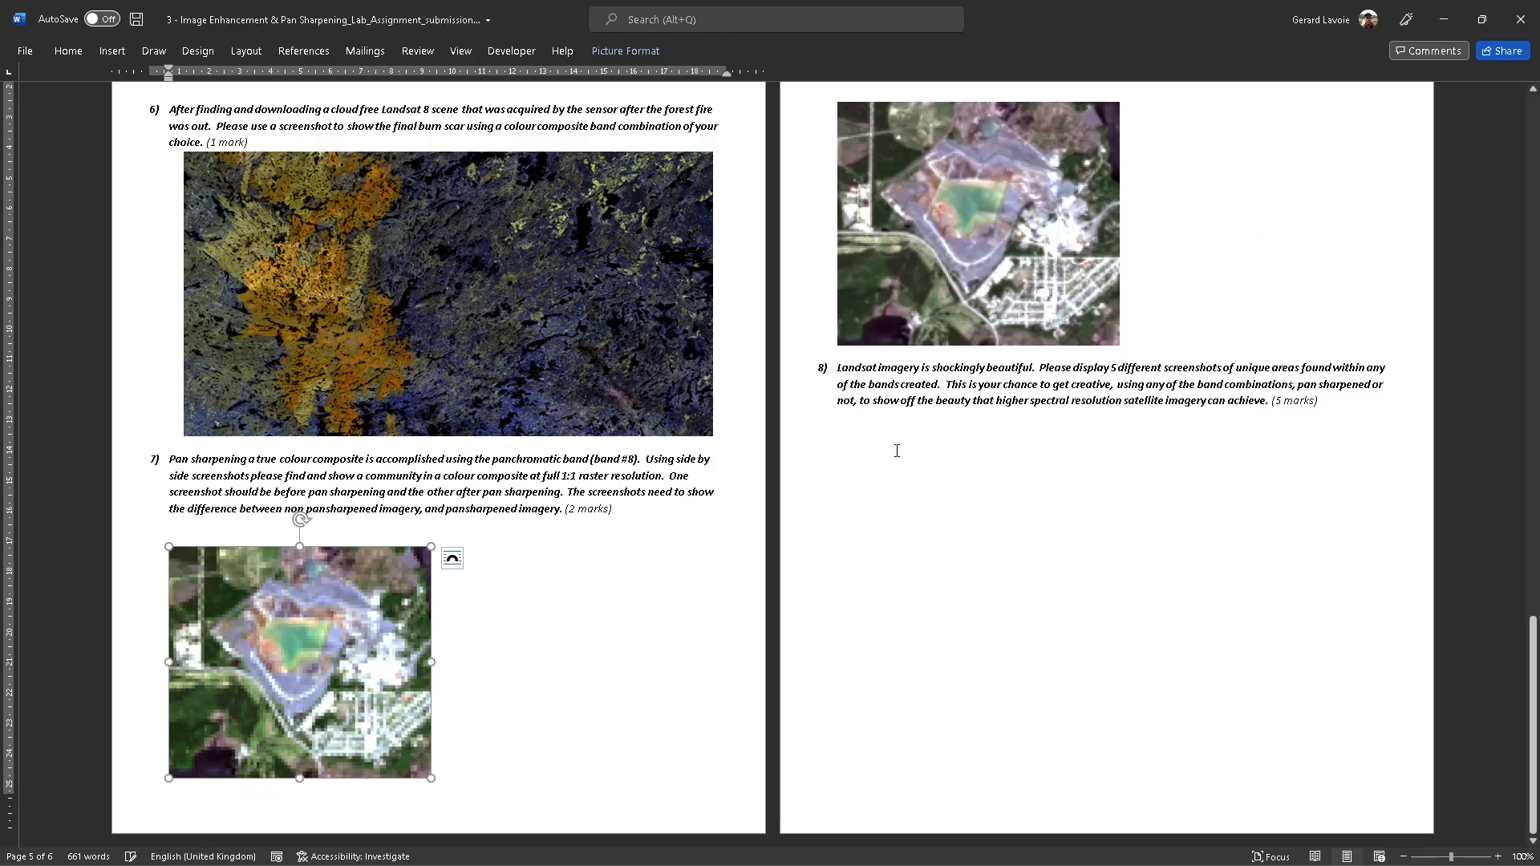
- Scale the pansharpened community picture to 36% height with the aspect ratio locked
left_click(892, 152)
right_click(953, 195)
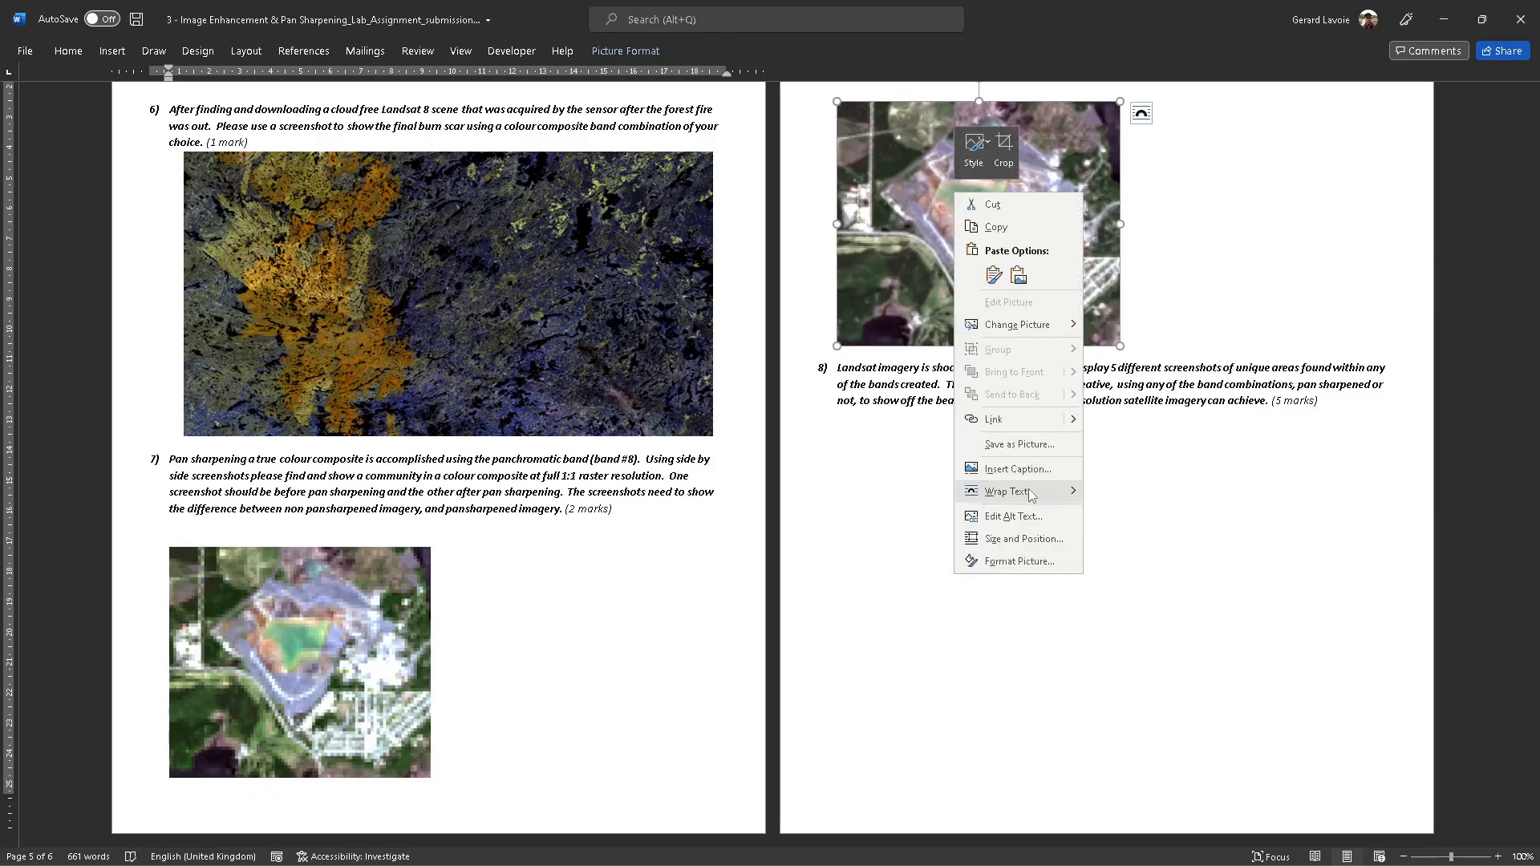
left_click(1024, 538)
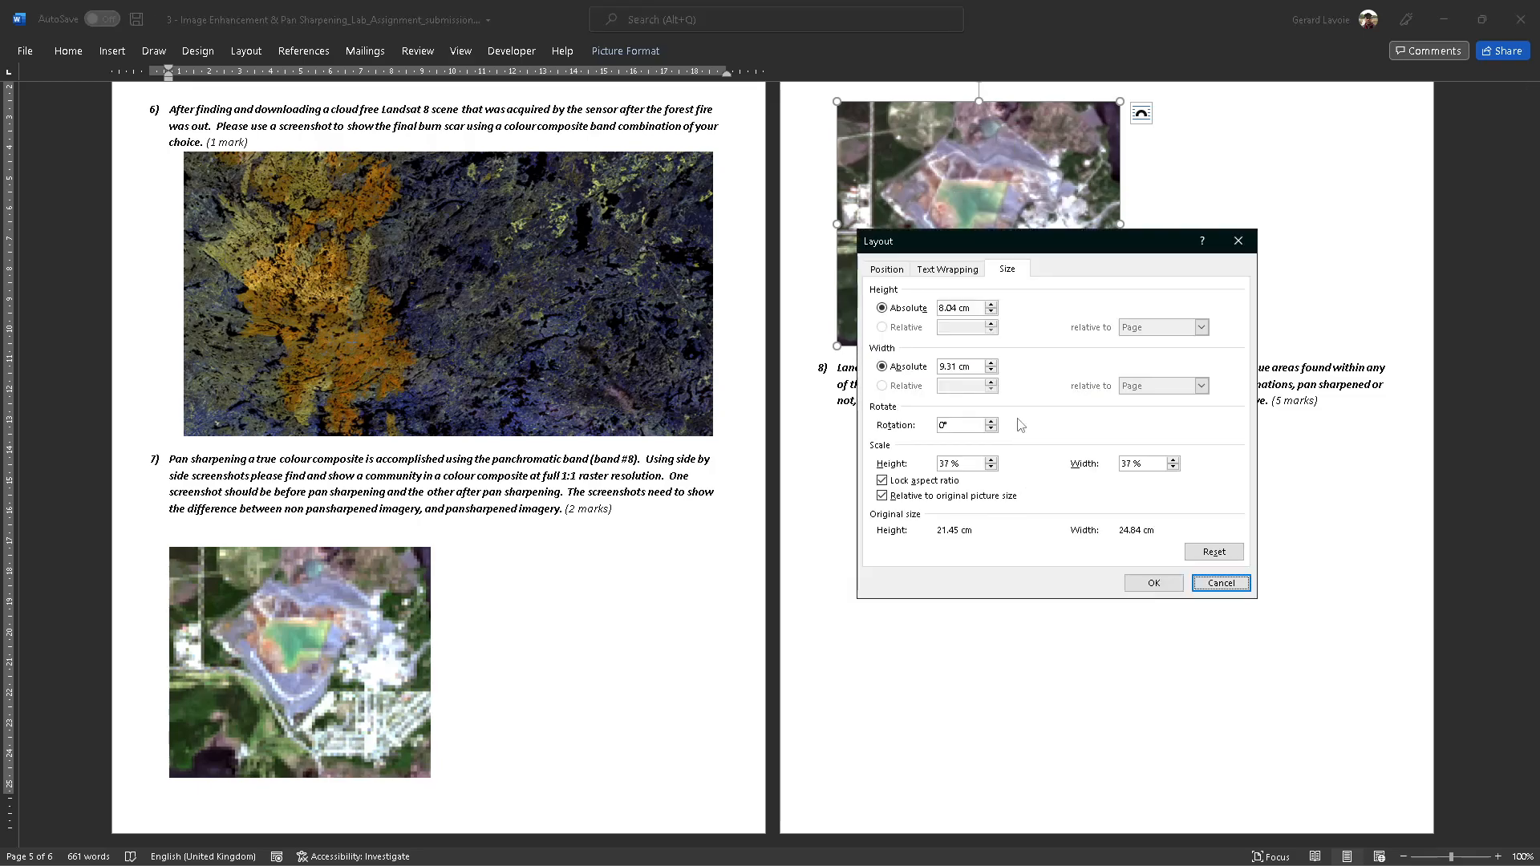
double_click(968, 464)
type("36")
key("Return")
left_click(1192, 428)
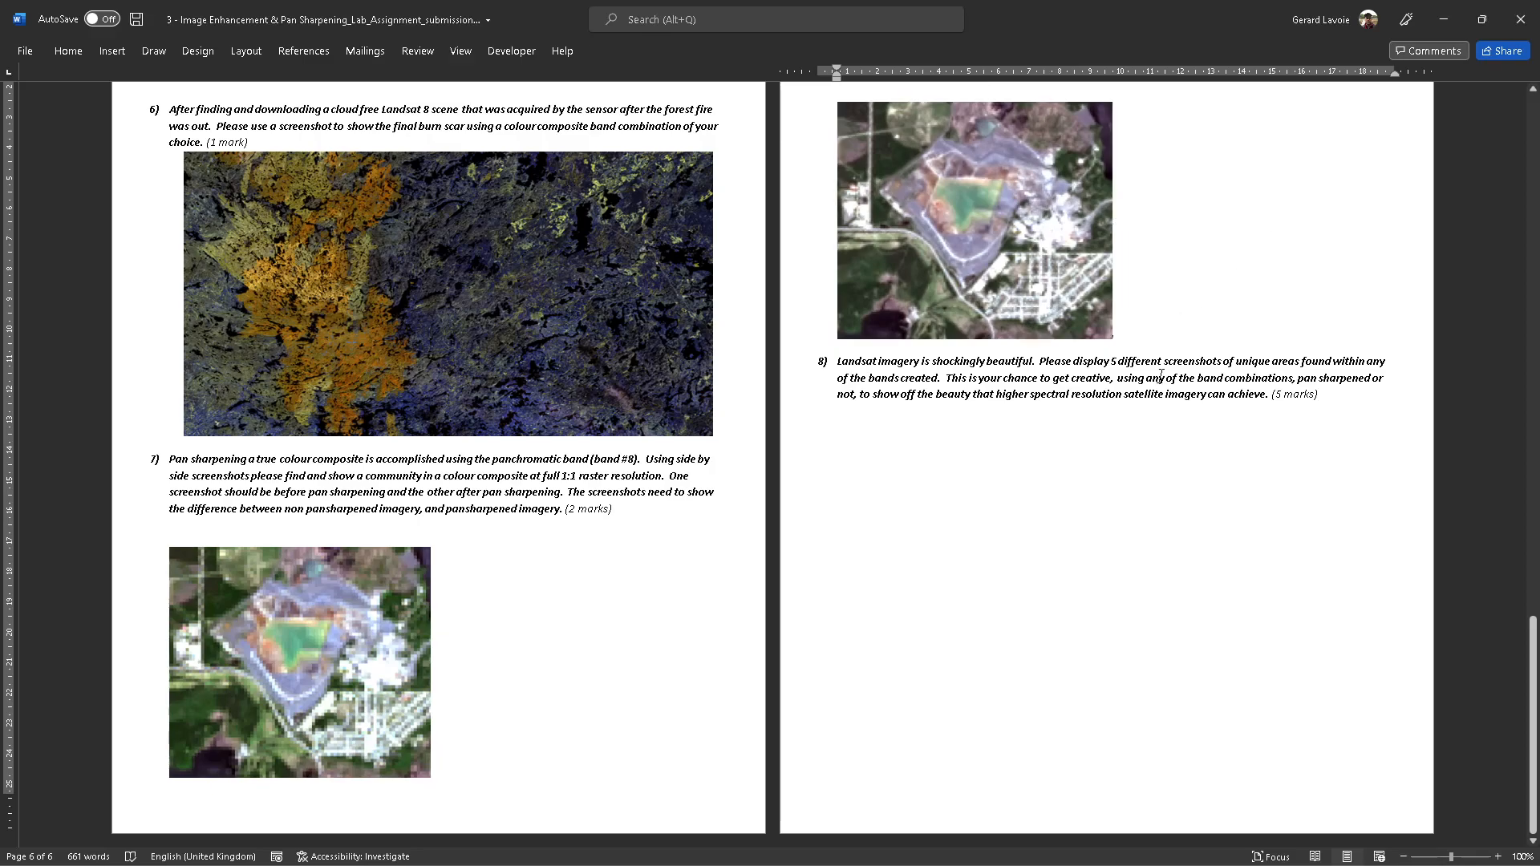
scroll(1192, 428, "up", 5)
scroll(1192, 429, "down", 6)
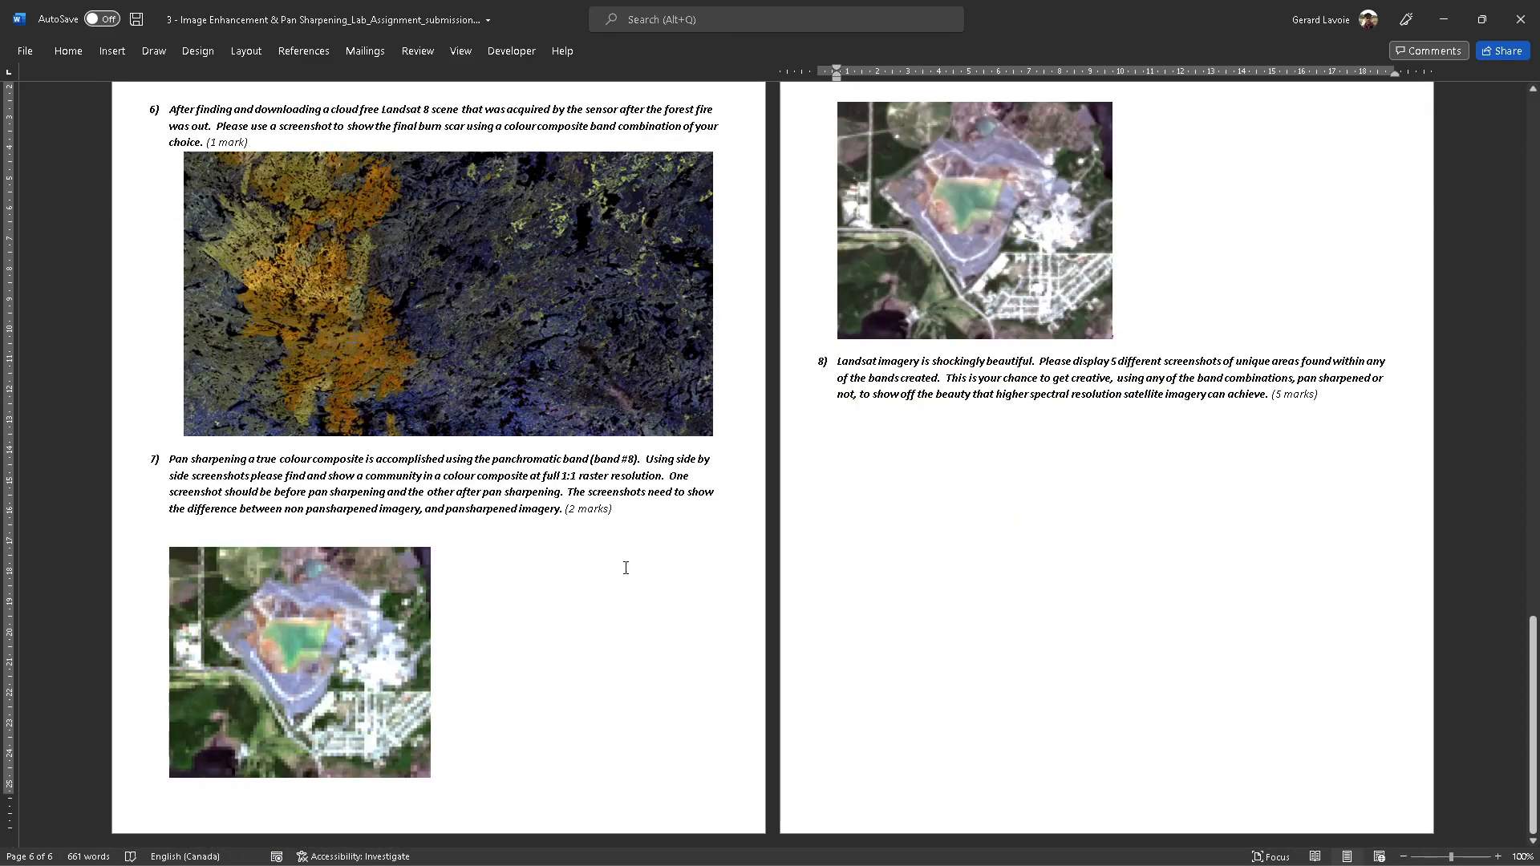